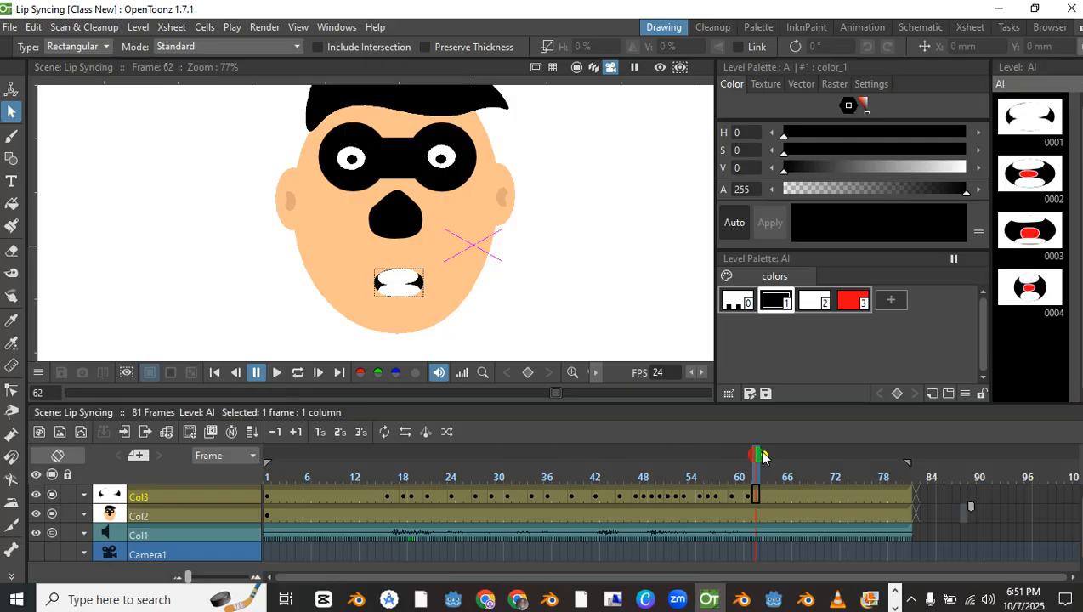
# Play back the lip-sync animation starting from frame 6 and pause it
pyautogui.moveTo(763, 457)
pyautogui.mouseDown()
pyautogui.moveTo(452, 450)
pyautogui.moveTo(449, 482)
pyautogui.moveTo(435, 457)
pyautogui.moveTo(418, 458)
pyautogui.moveTo(467, 457)
pyautogui.moveTo(512, 485)
pyautogui.moveTo(308, 456)
pyautogui.mouseUp()
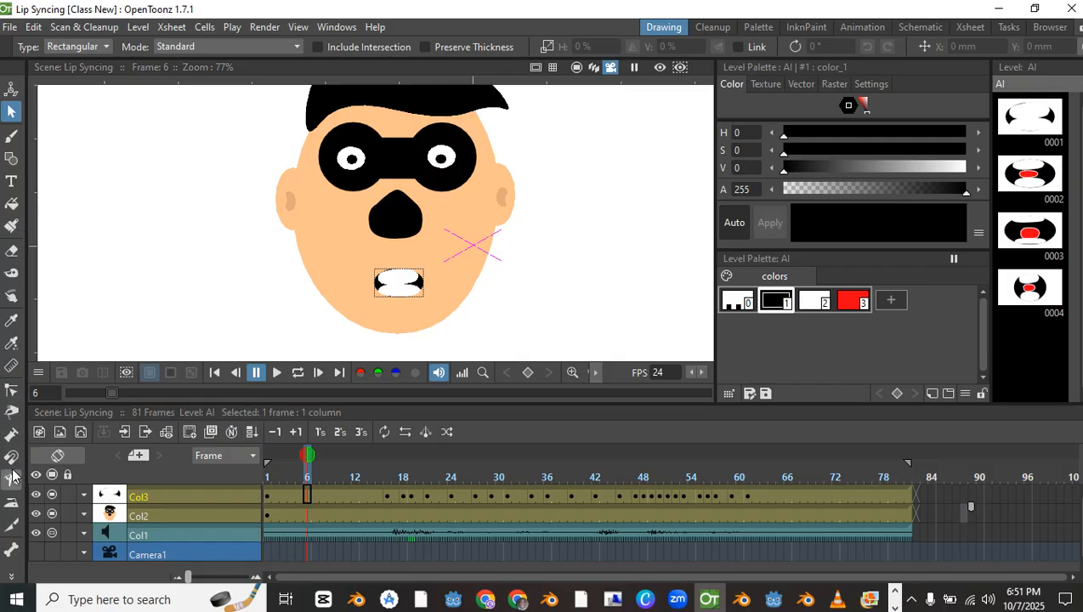
pyautogui.click(274, 374)
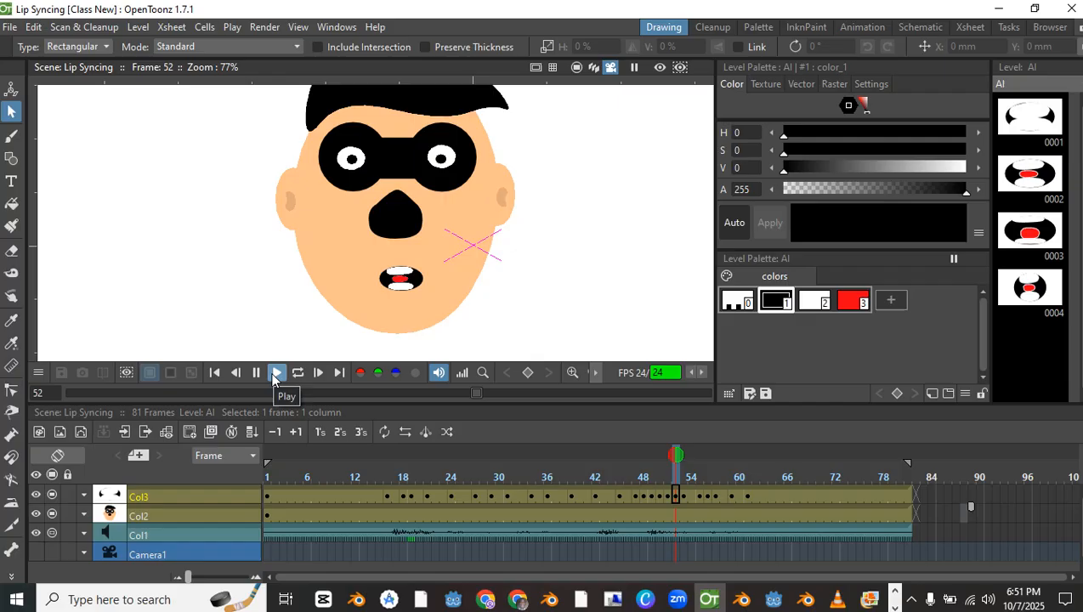
pyautogui.click(255, 375)
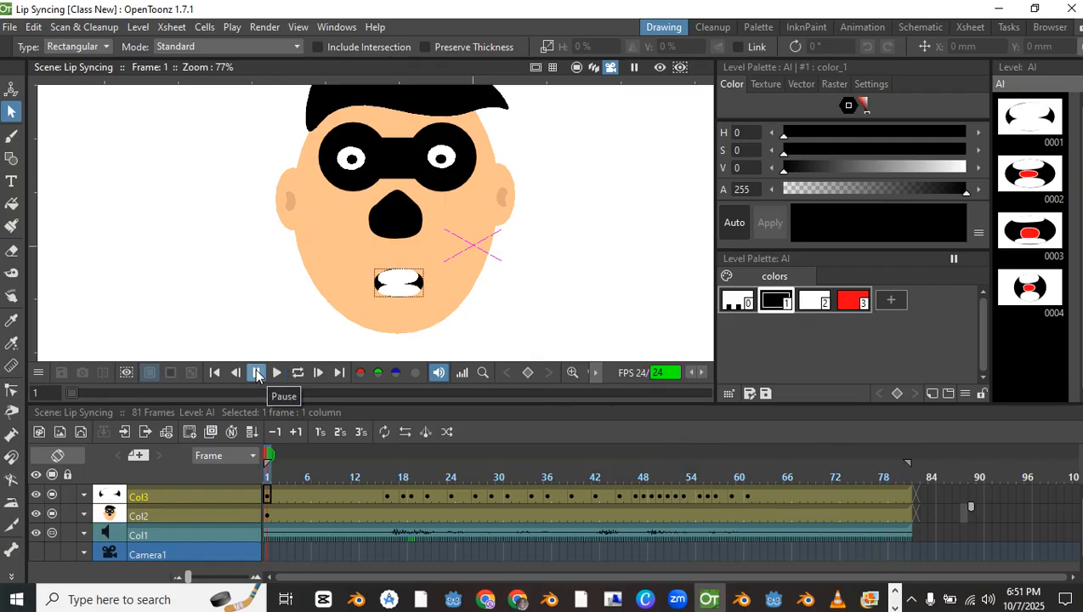
pyautogui.click(257, 371)
pyautogui.scroll(-3, 413, 310)
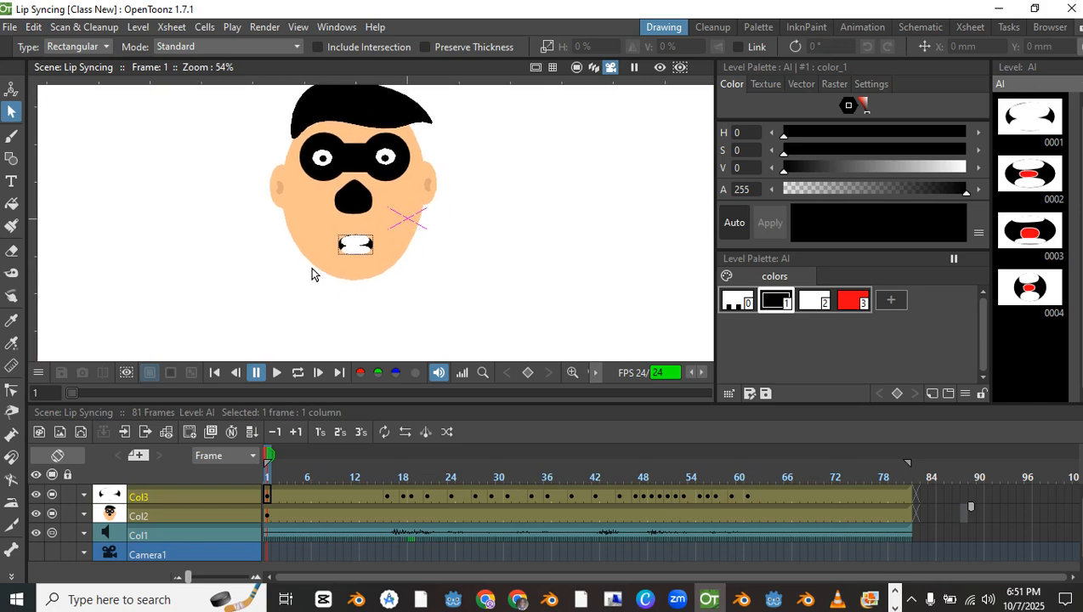
pyautogui.click(895, 601)
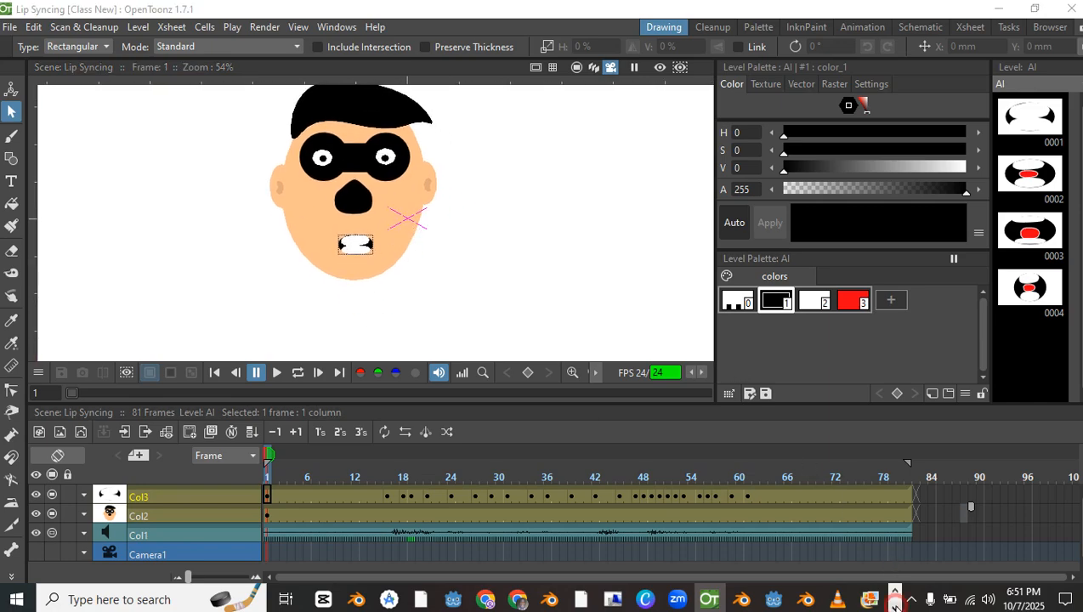
pyautogui.click(896, 605)
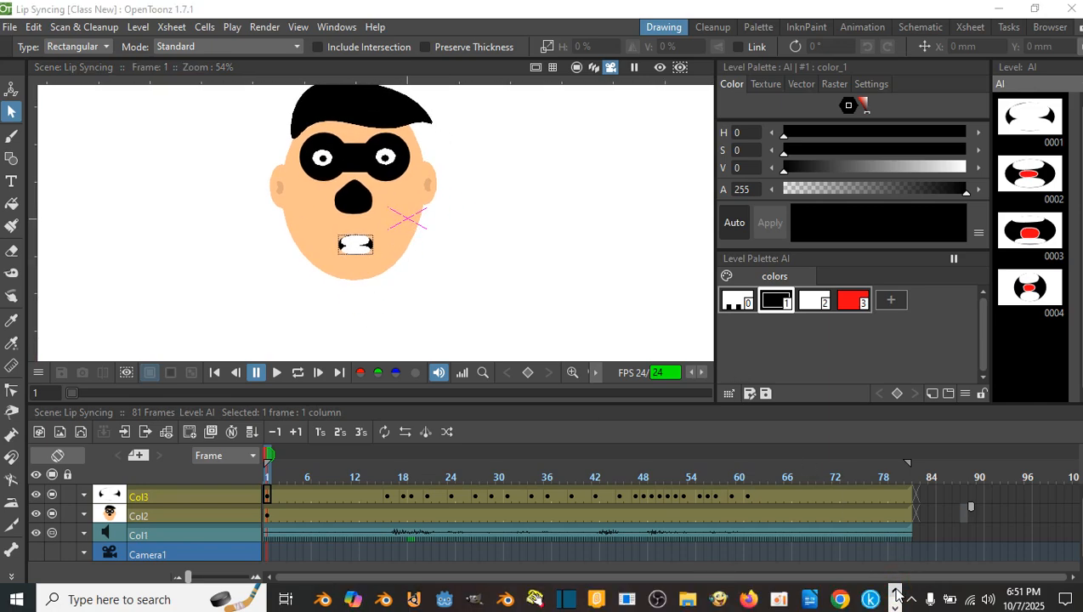
pyautogui.click(894, 608)
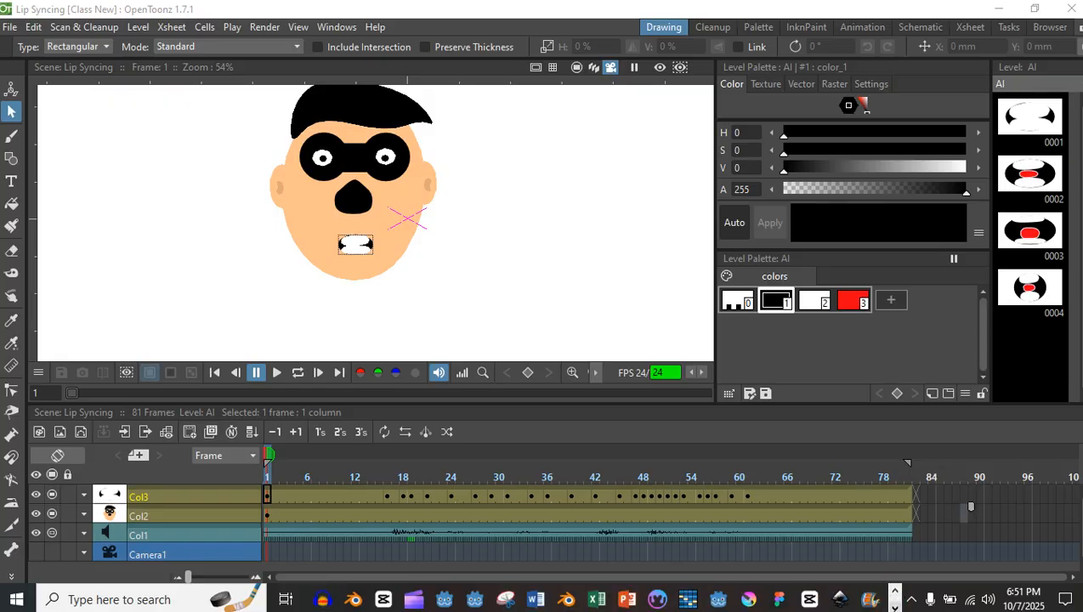
pyautogui.click(894, 607)
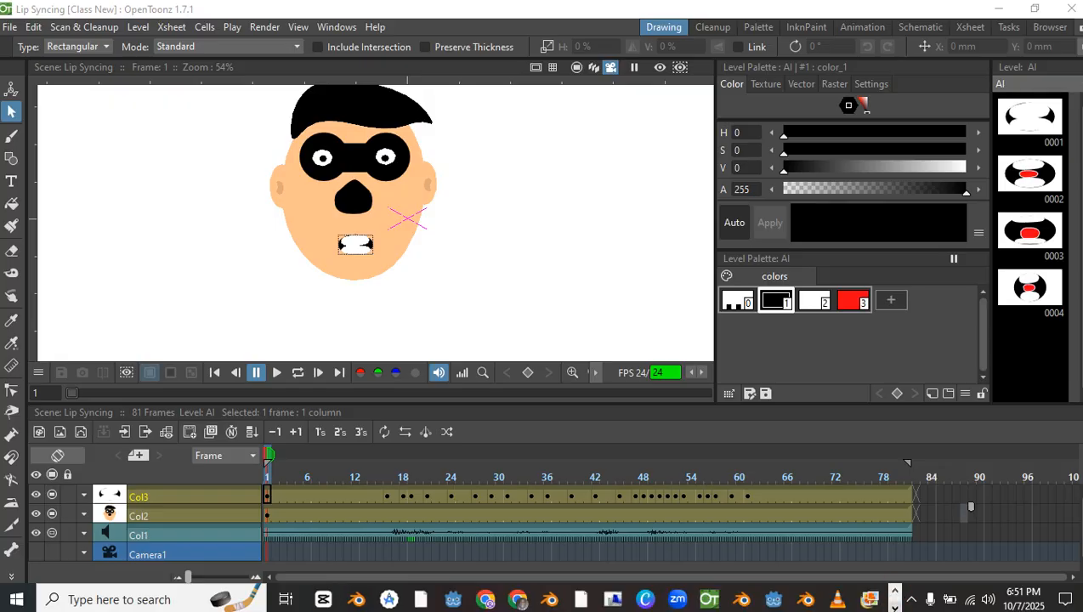
pyautogui.click(896, 606)
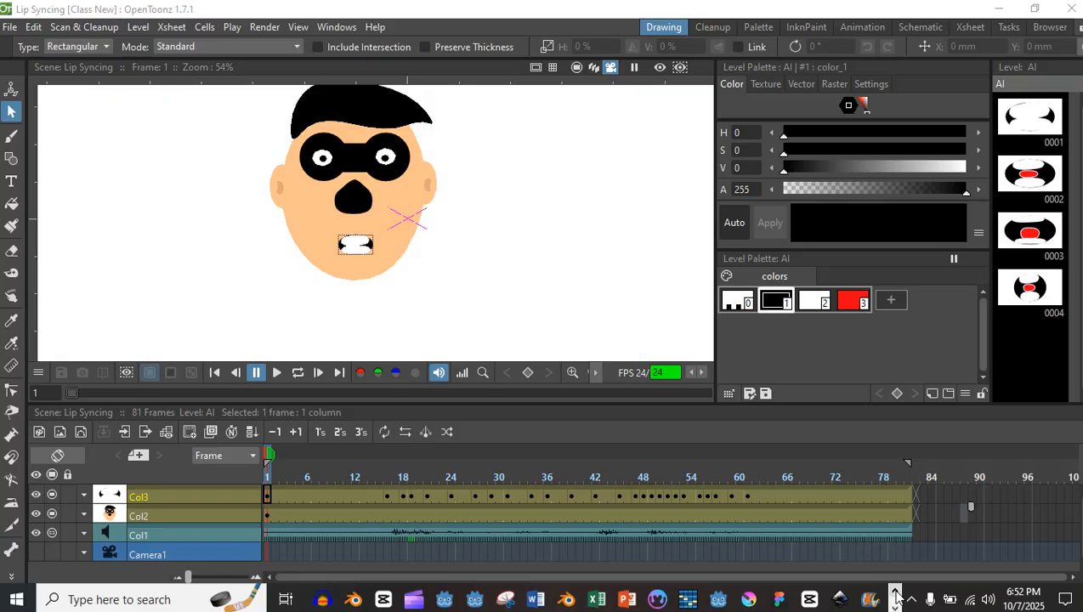
pyautogui.click(896, 595)
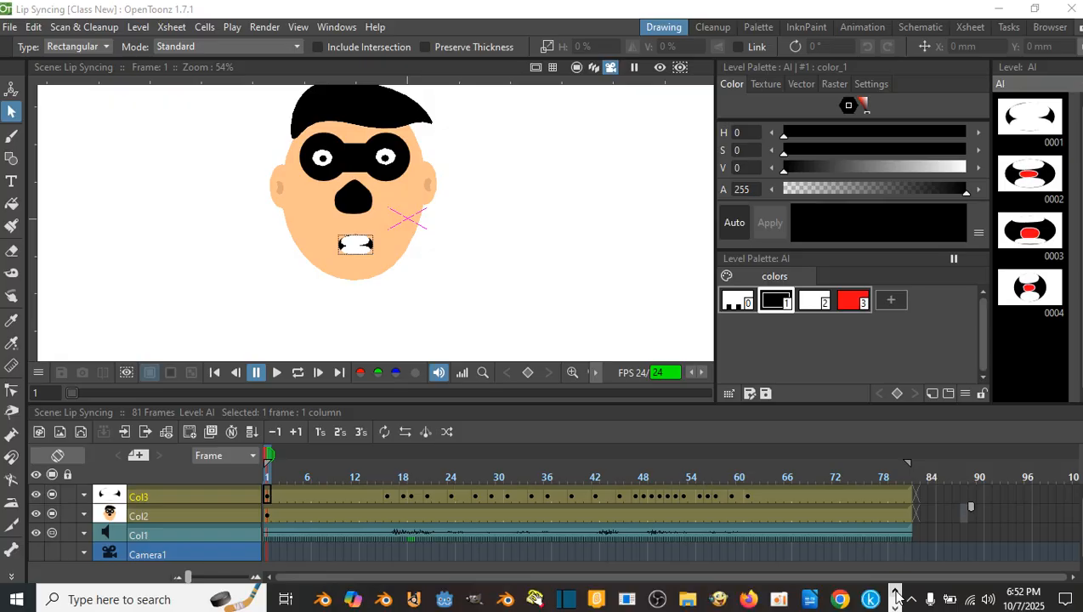
pyautogui.click(897, 594)
pyautogui.click(896, 606)
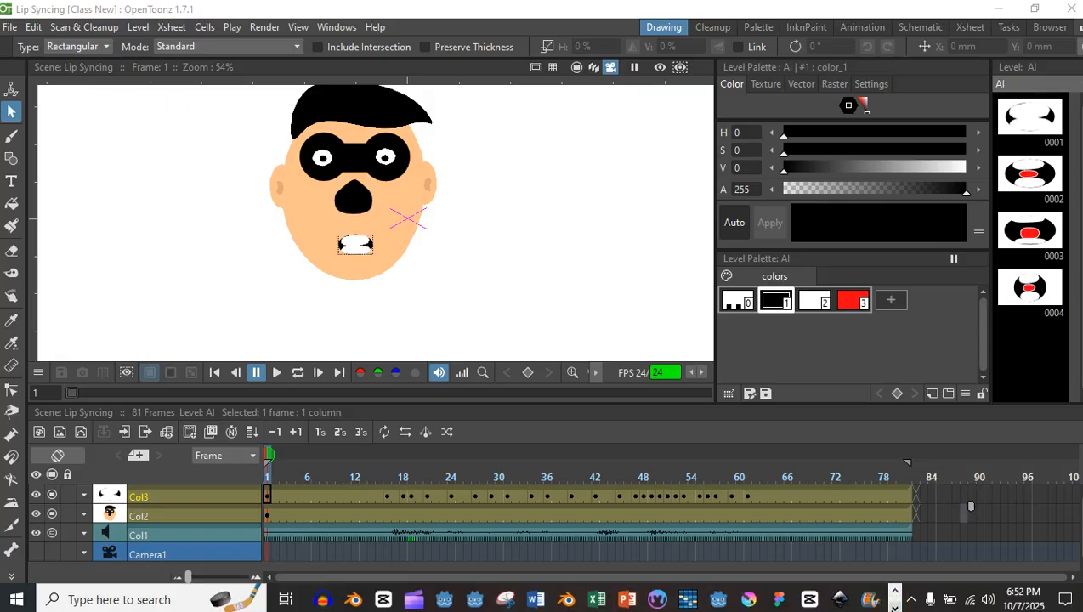
pyautogui.click(894, 607)
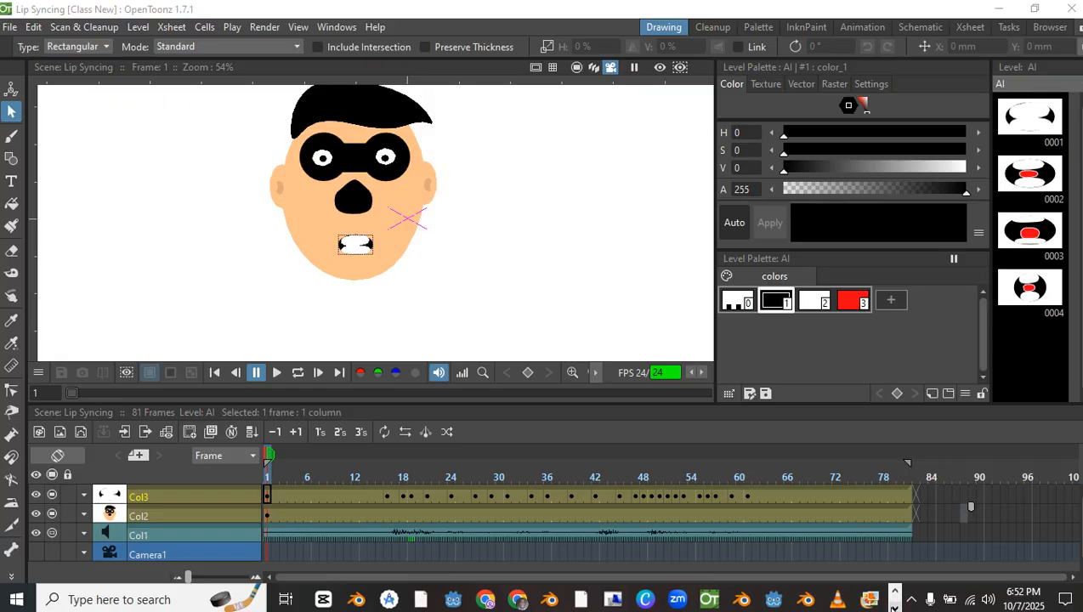
pyautogui.moveTo(817, 10)
pyautogui.mouseDown()
pyautogui.moveTo(809, 92)
pyautogui.moveTo(772, 70)
pyautogui.moveTo(769, 2)
pyautogui.mouseUp()
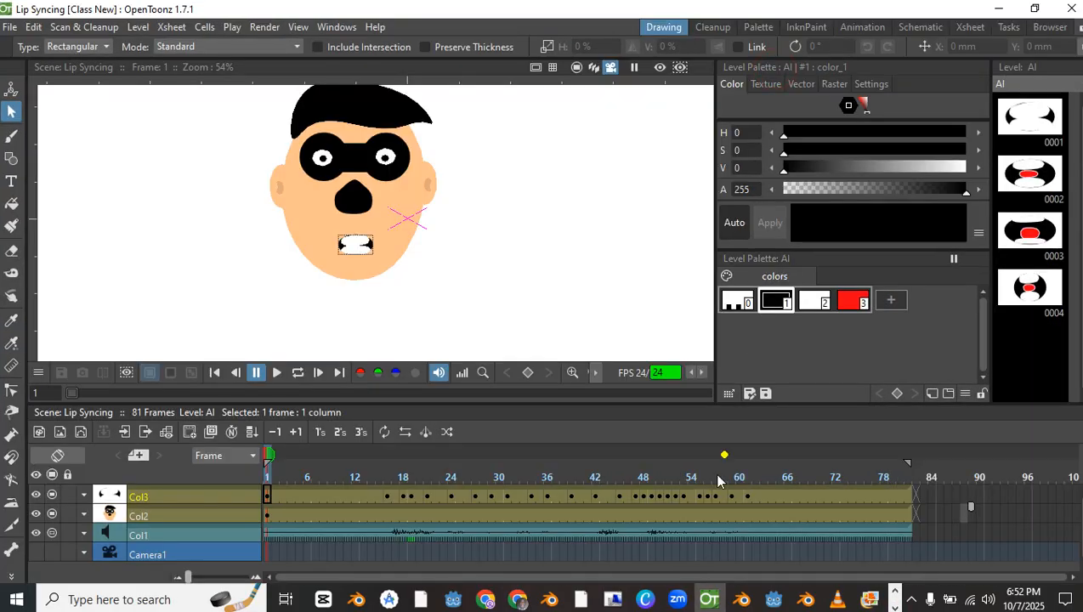
# Switch to Audacity, keeping its window maximized
pyautogui.click(897, 591)
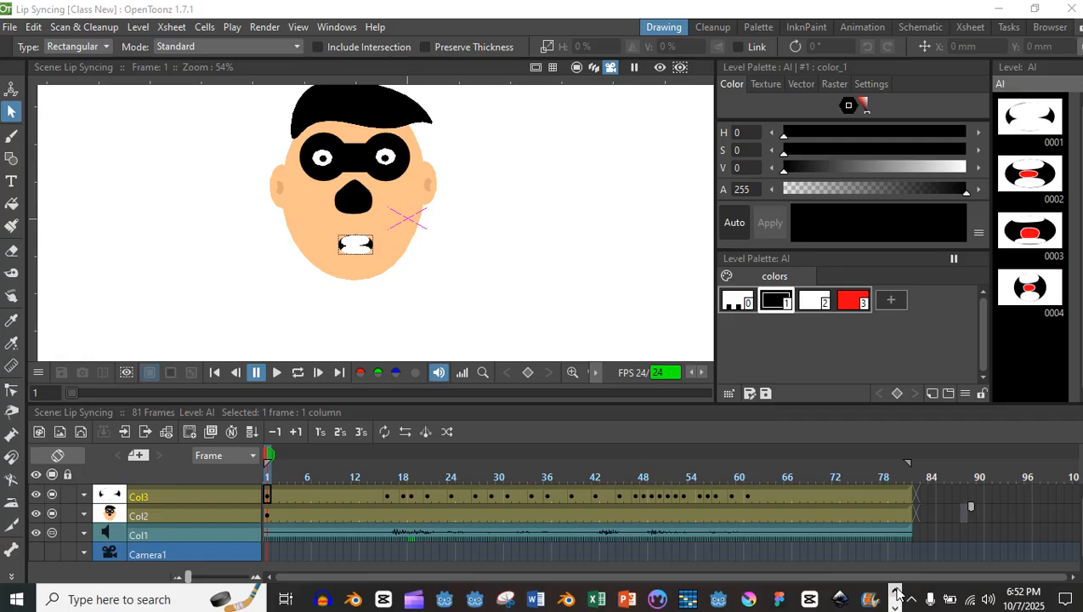
pyautogui.moveTo(322, 599)
pyautogui.click(318, 544)
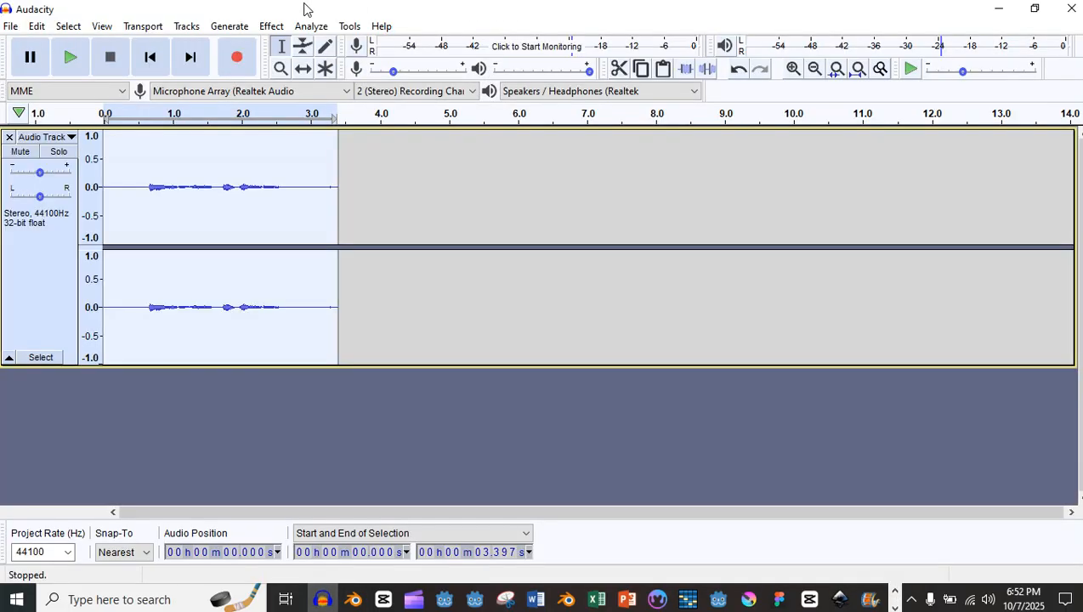
pyautogui.moveTo(305, 8); pyautogui.dragTo(486, 30)
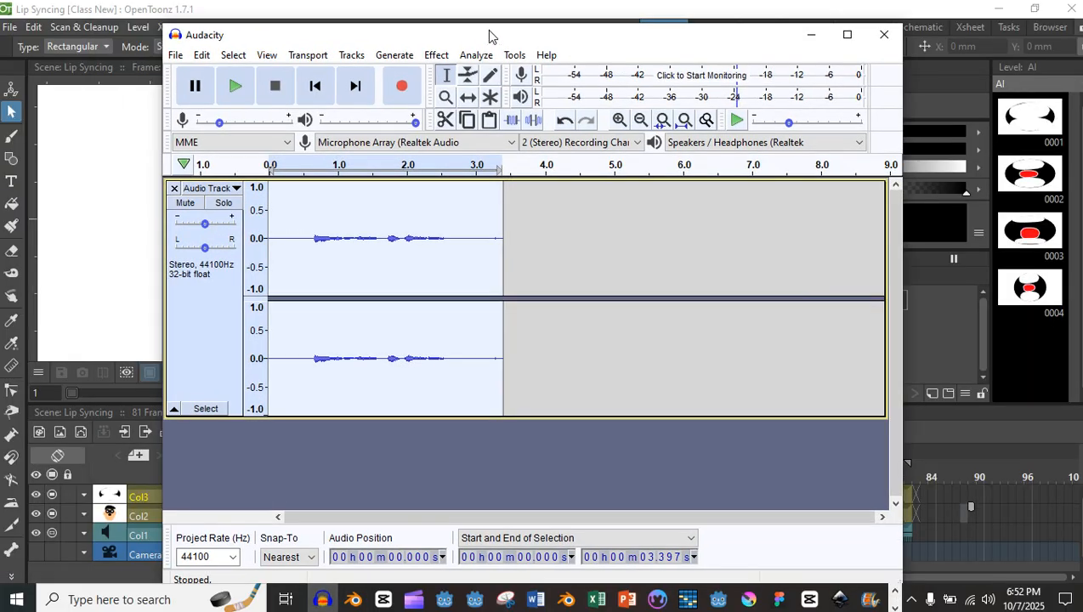
pyautogui.click(847, 34)
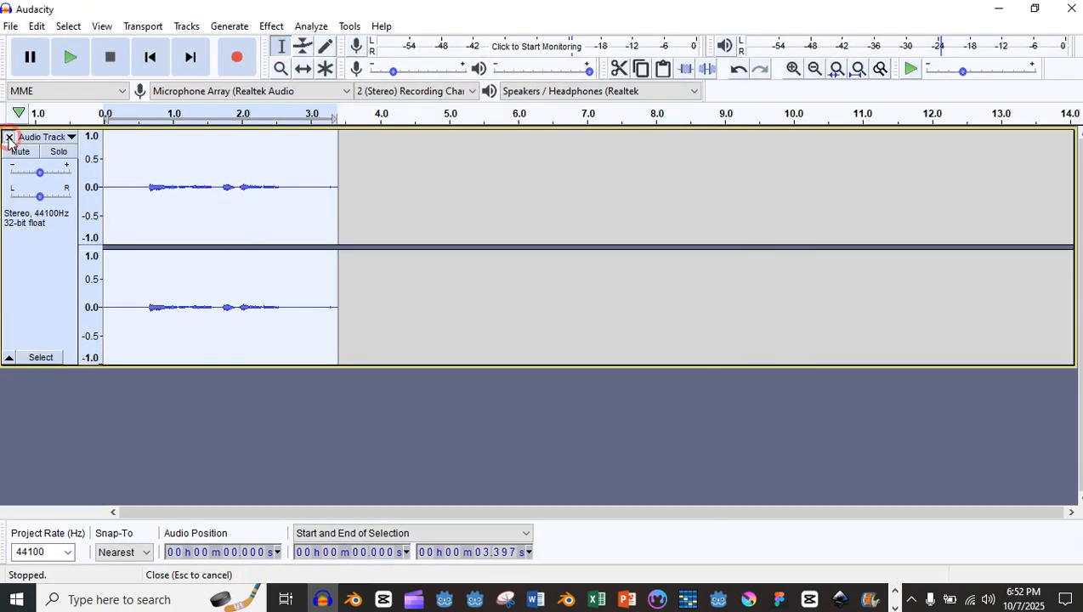
# Remove the existing audio track and record a new voice clip about 3.7 seconds long
pyautogui.click(8, 136)
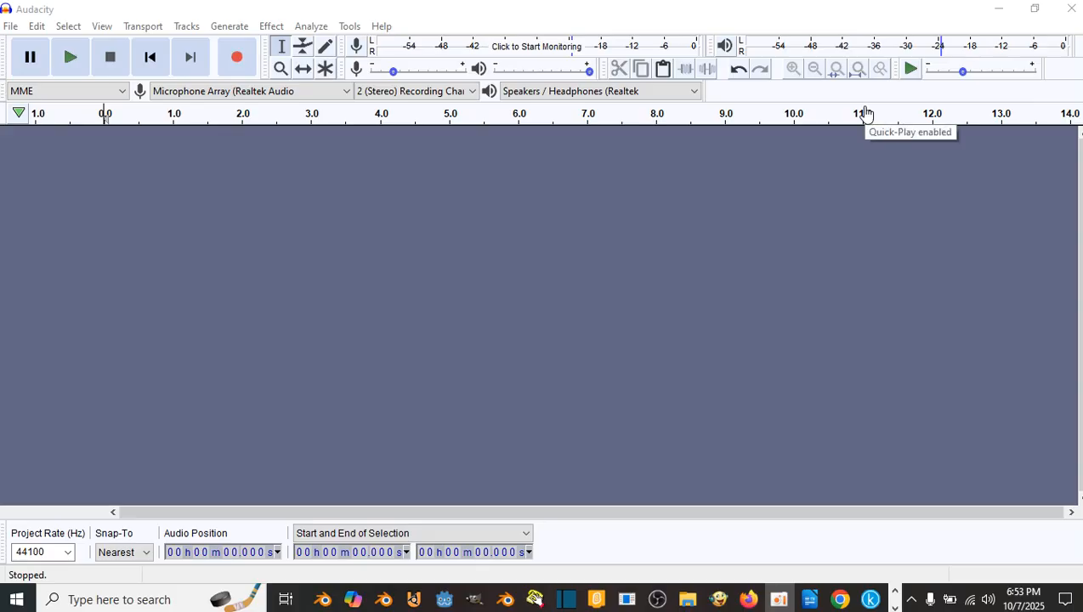
pyautogui.click(238, 58)
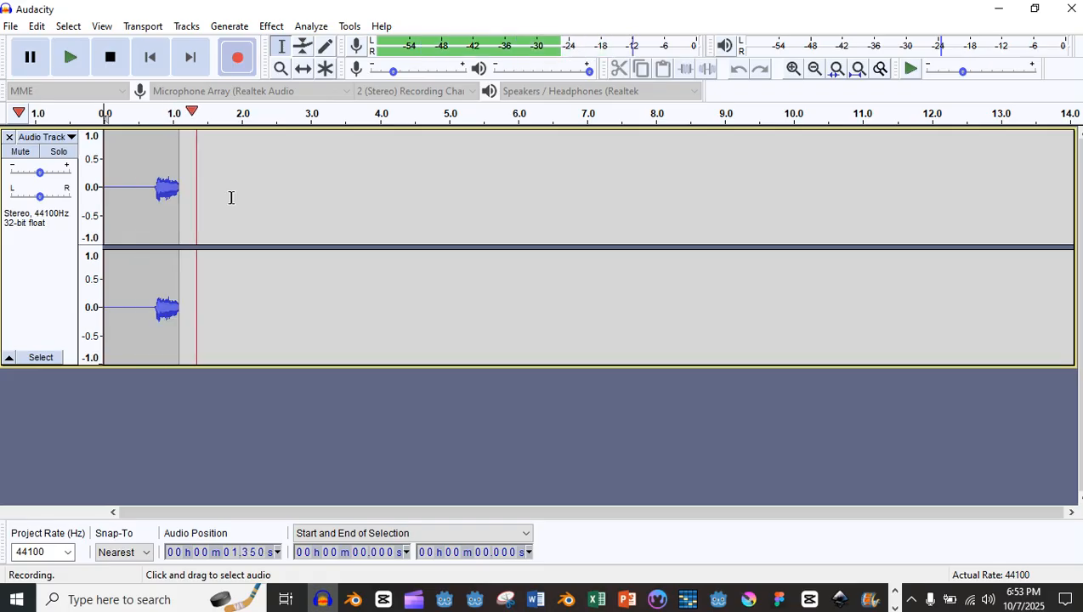
pyautogui.click(110, 60)
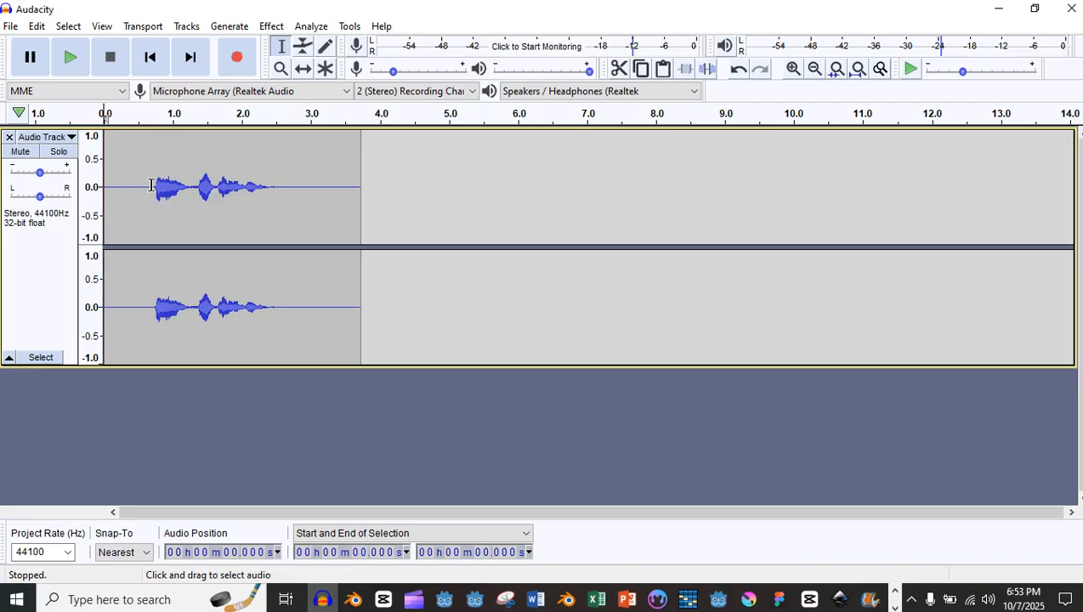
# Play back the new voice recording from about 0.22 seconds, within the silence before the speech
pyautogui.moveTo(151, 185); pyautogui.dragTo(103, 183)
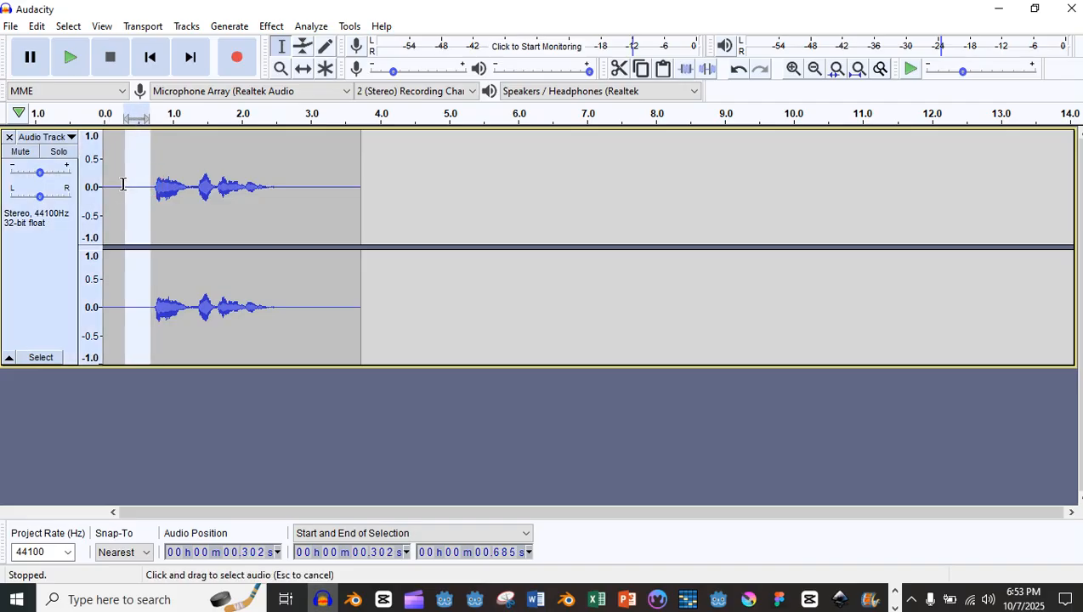
pyautogui.click(119, 181)
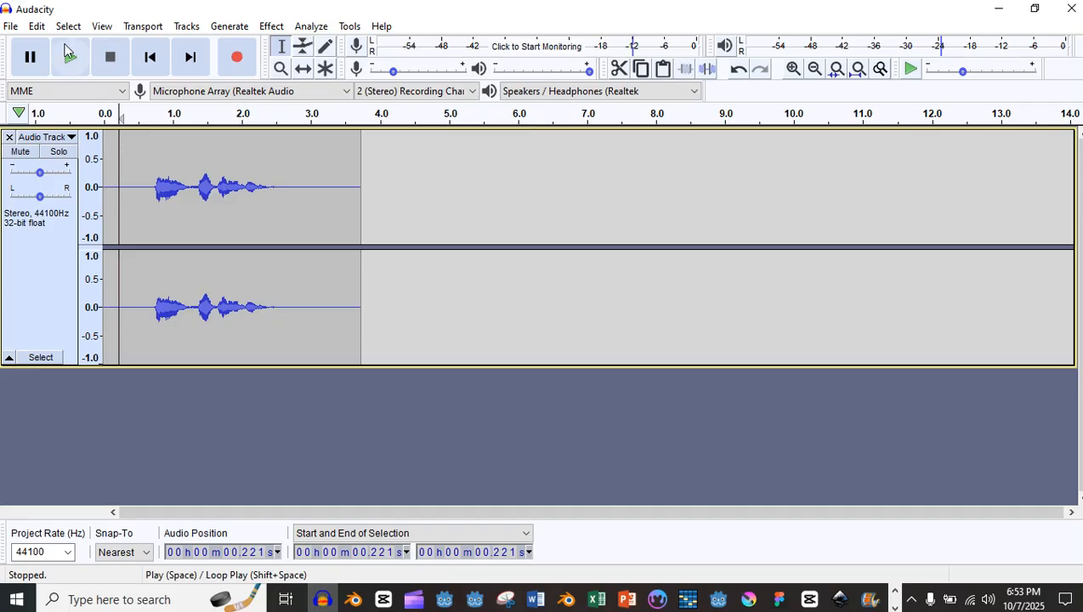
pyautogui.click(70, 57)
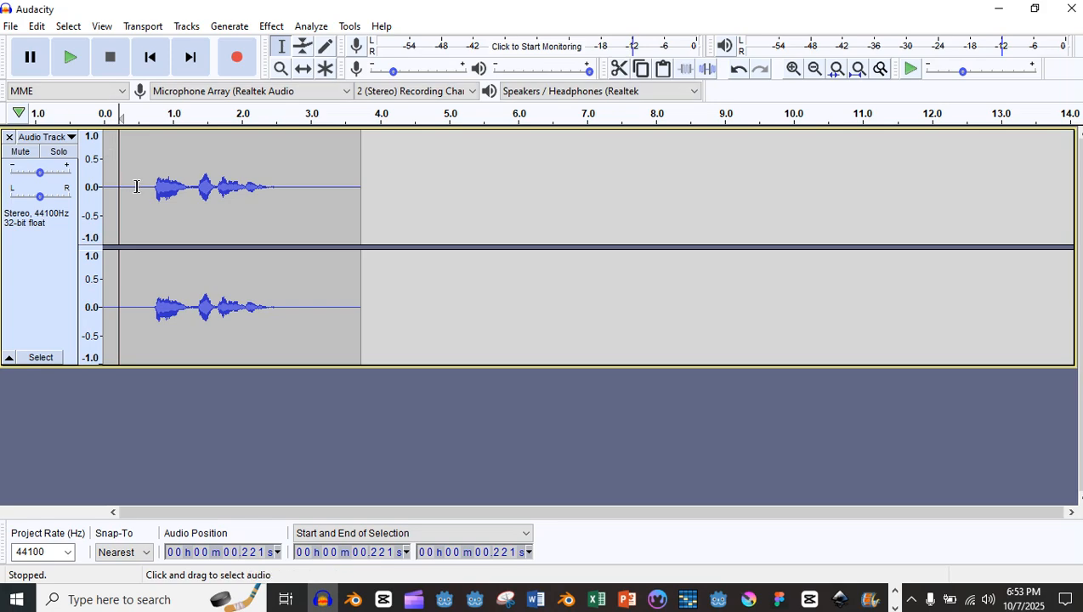
# Capture a Noise Reduction noise profile from the silent section between about 0.2 and 0.52 seconds, before the speech starts
pyautogui.moveTo(137, 186); pyautogui.dragTo(116, 184)
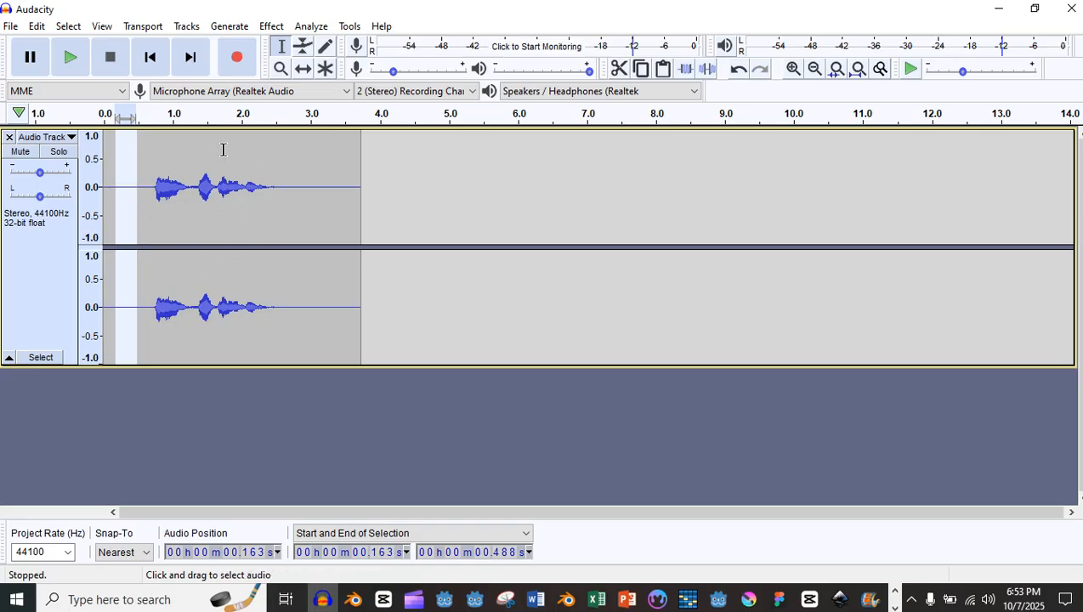
pyautogui.click(119, 170)
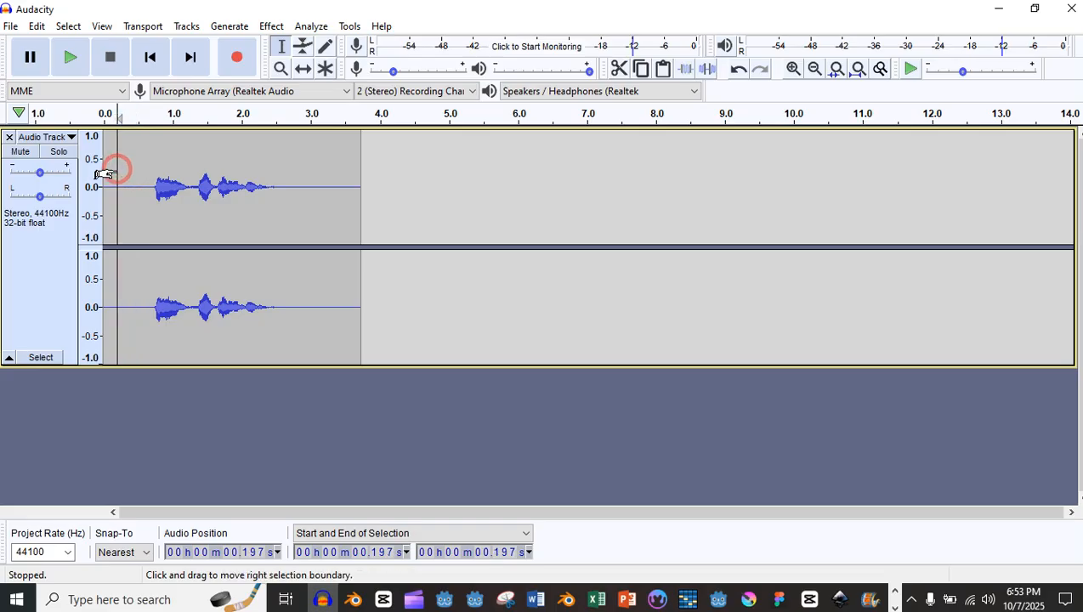
pyautogui.moveTo(97, 174); pyautogui.dragTo(142, 181)
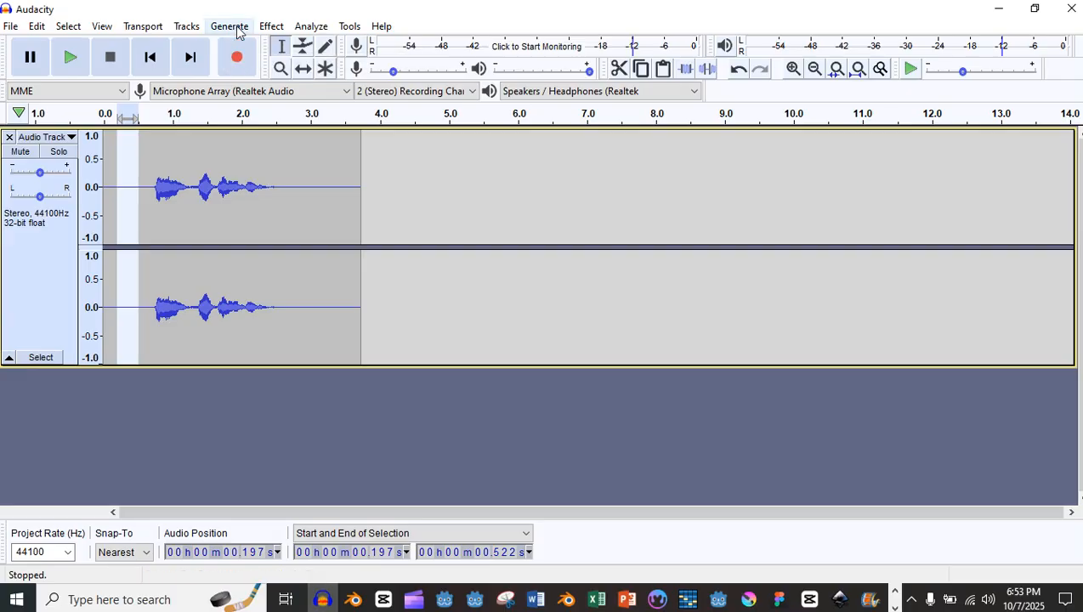
pyautogui.click(272, 27)
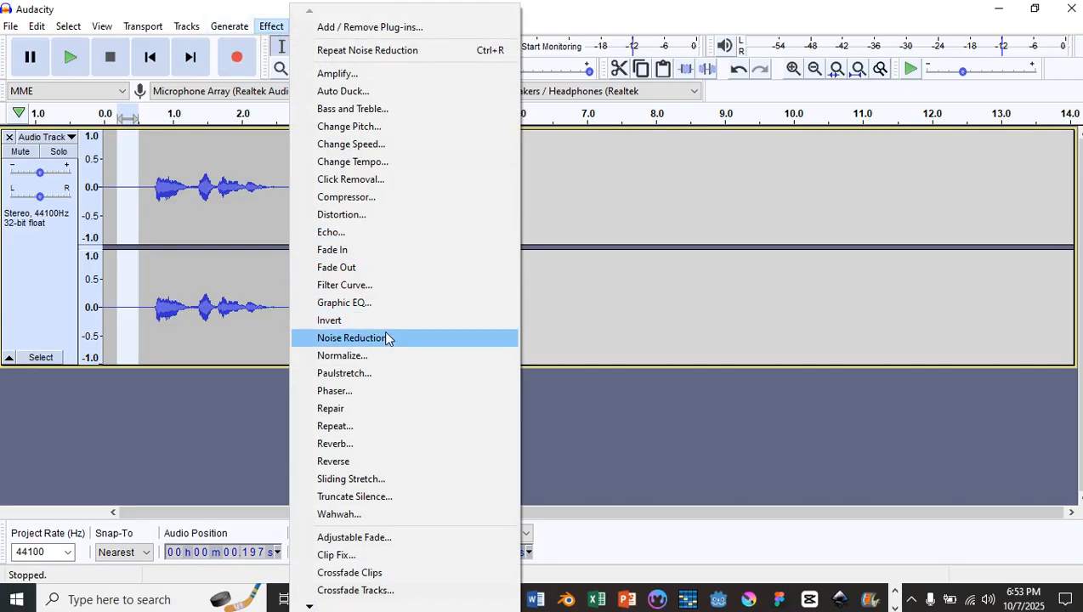
pyautogui.click(386, 338)
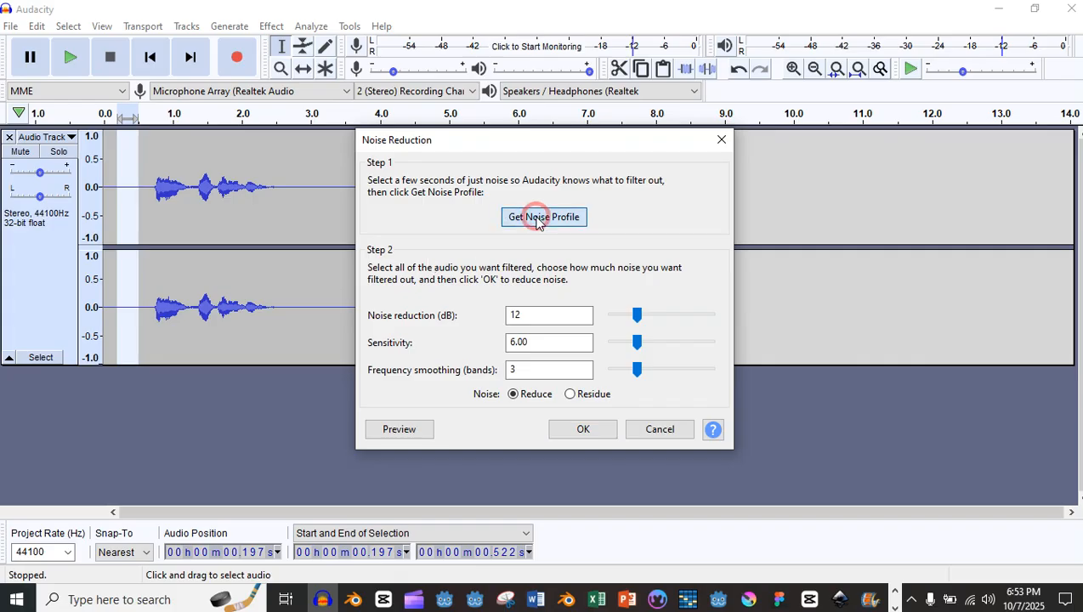
pyautogui.click(536, 216)
# Apply Noise Reduction to the whole recording at 12 dB, sensitivity 6.00 and 3 smoothing bands, and play back the cleaned clip
pyautogui.click(155, 227)
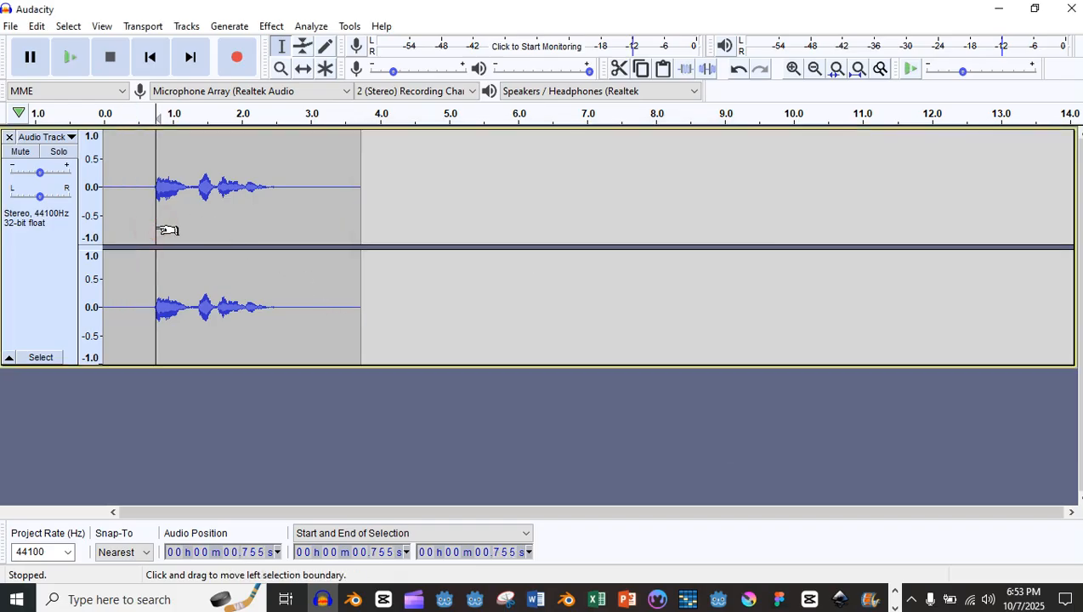
pyautogui.hotkey('ctrl', 'a')
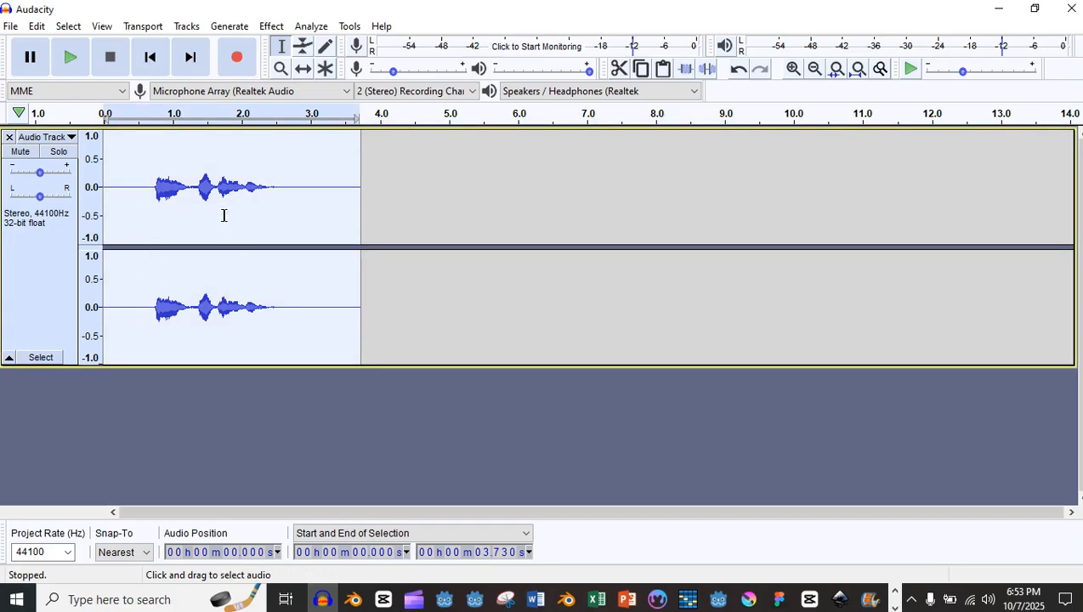
pyautogui.click(271, 26)
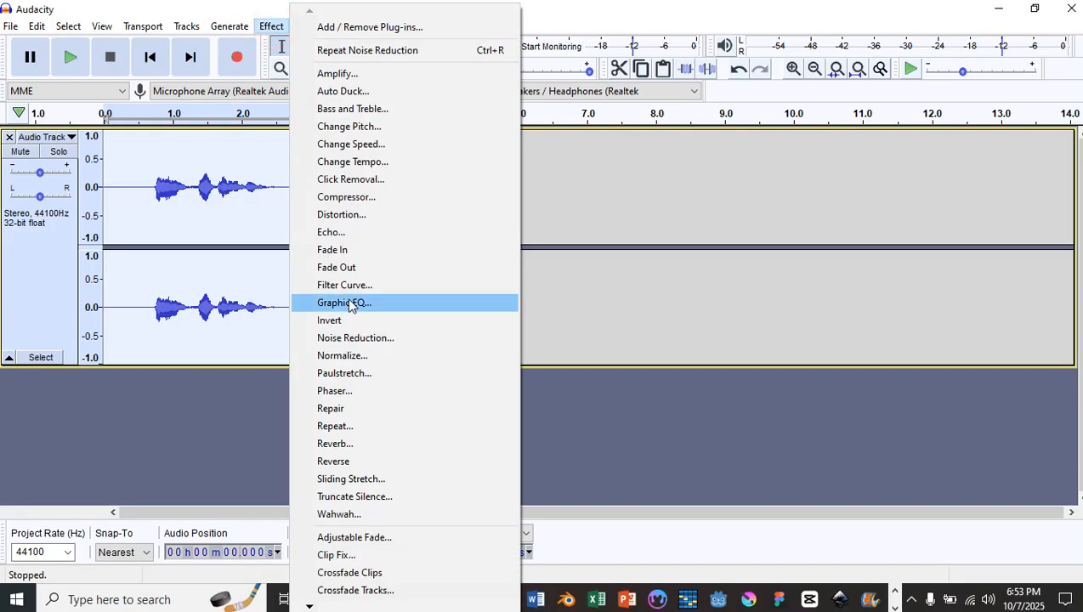
pyautogui.click(356, 338)
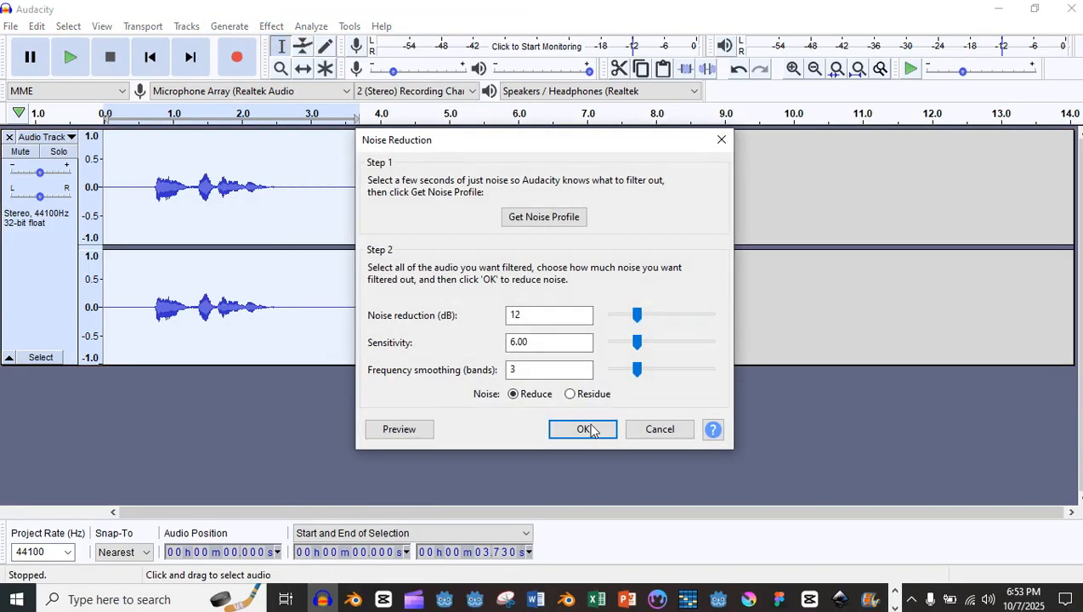
pyautogui.click(591, 429)
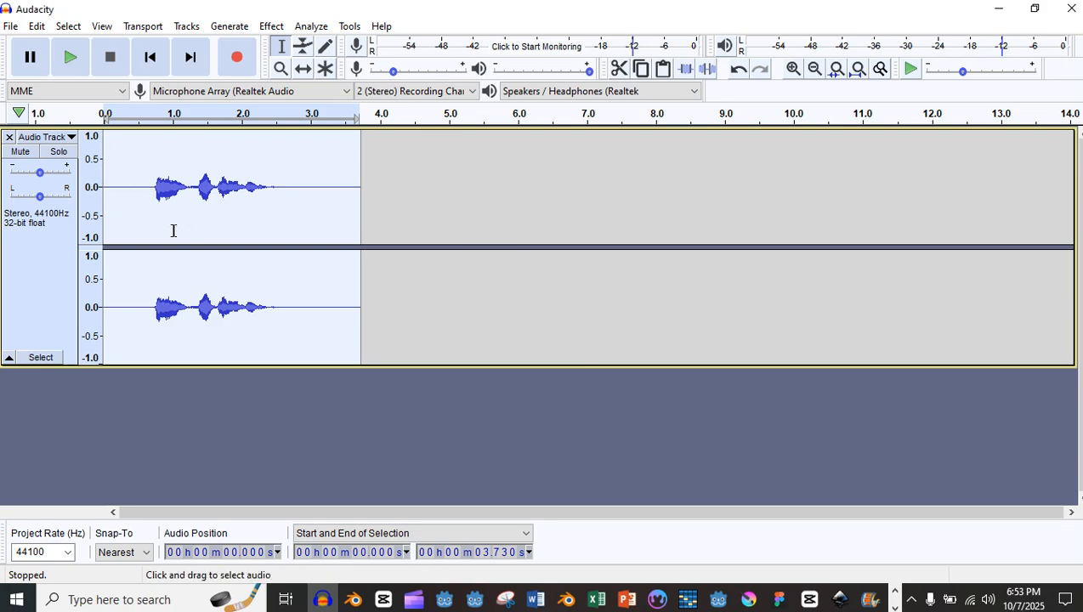
pyautogui.click(72, 67)
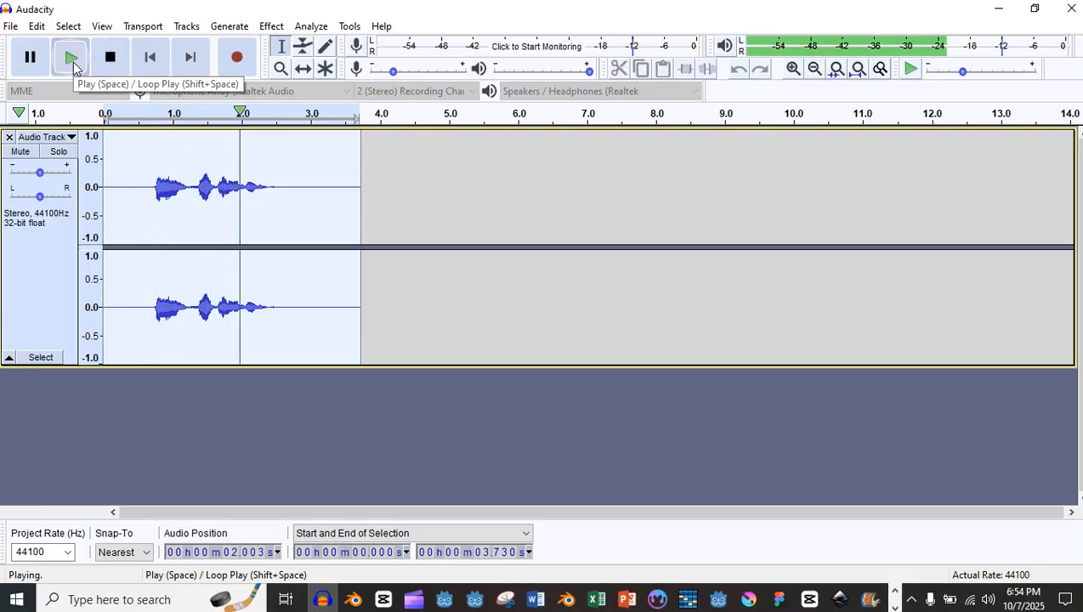
pyautogui.click(110, 58)
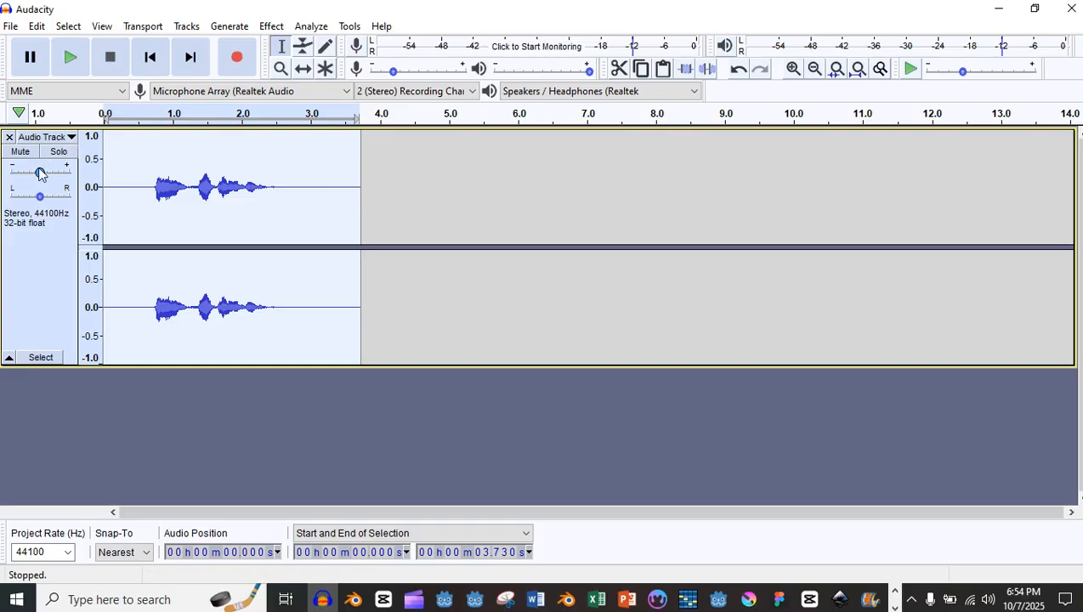
# Raise the audio track's gain slightly and play back the clip to check the loudness
pyautogui.moveTo(40, 174); pyautogui.dragTo(48, 176)
pyautogui.click(71, 58)
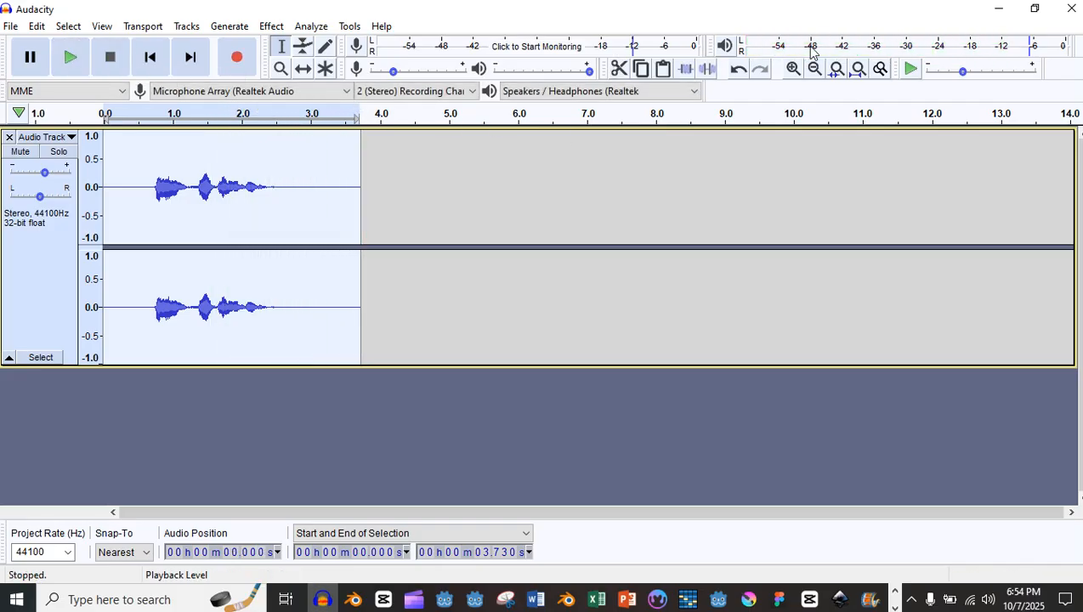
pyautogui.click(71, 57)
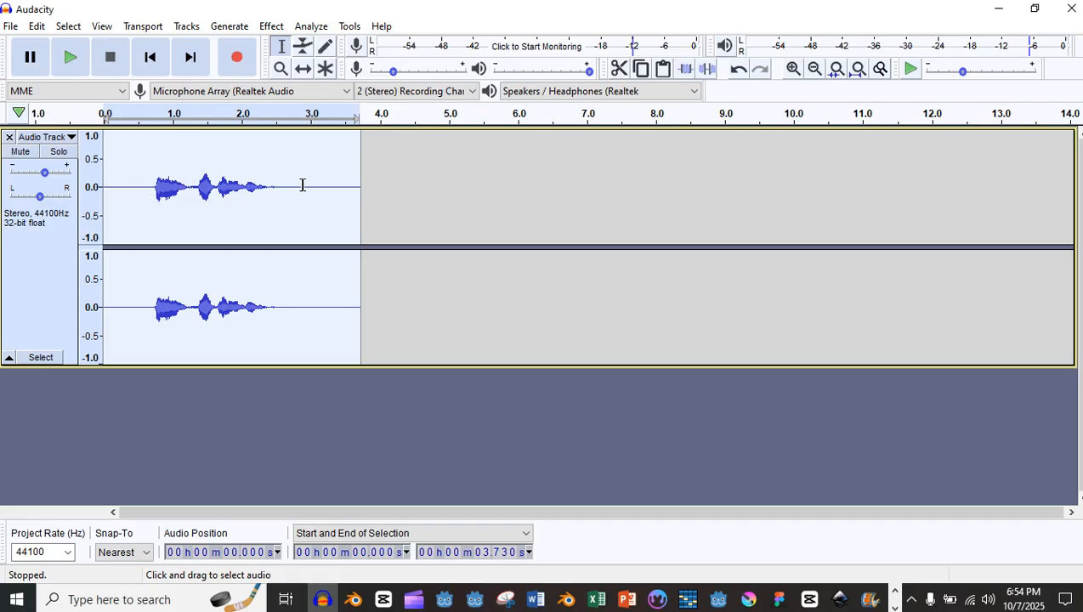
# Trim the silence from both ends of the clip: from about 2.97 seconds onward and about the first 0.35 seconds
pyautogui.moveTo(307, 181); pyautogui.dragTo(358, 190)
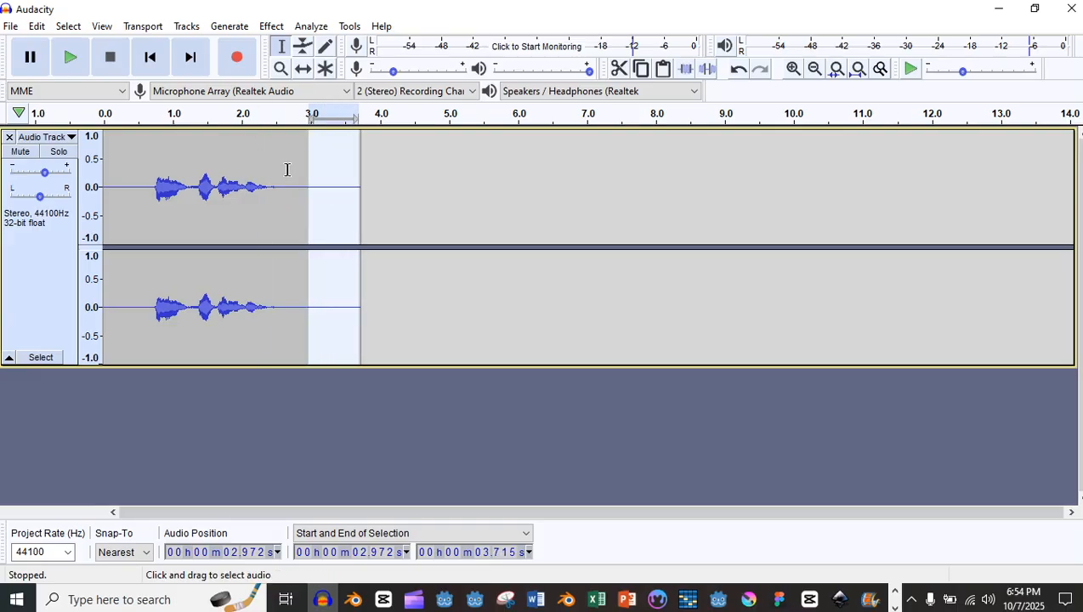
pyautogui.press('Delete')
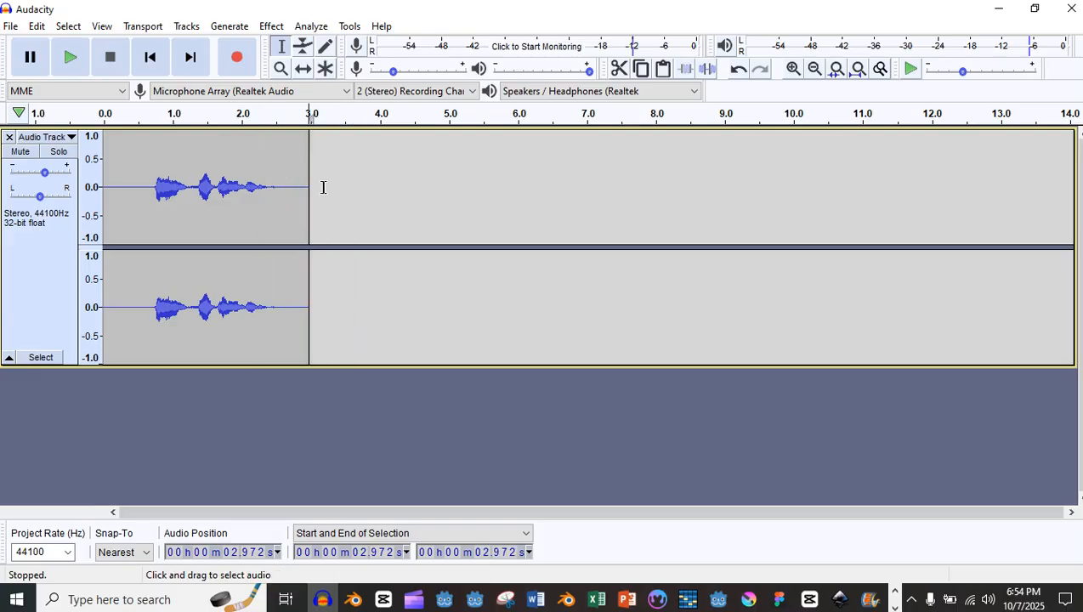
pyautogui.moveTo(126, 183); pyautogui.dragTo(84, 194)
pyautogui.press('Delete')
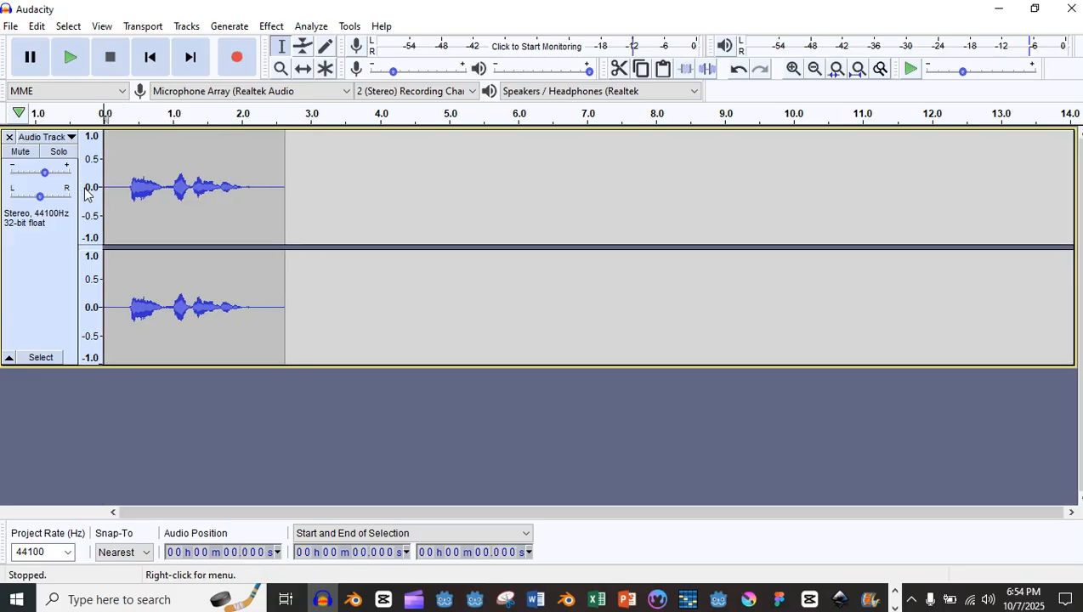
# Export the clip as an MP3 named "opentoonz 2" in the speaker testing folder, leaving the metadata tags empty
pyautogui.click(11, 28)
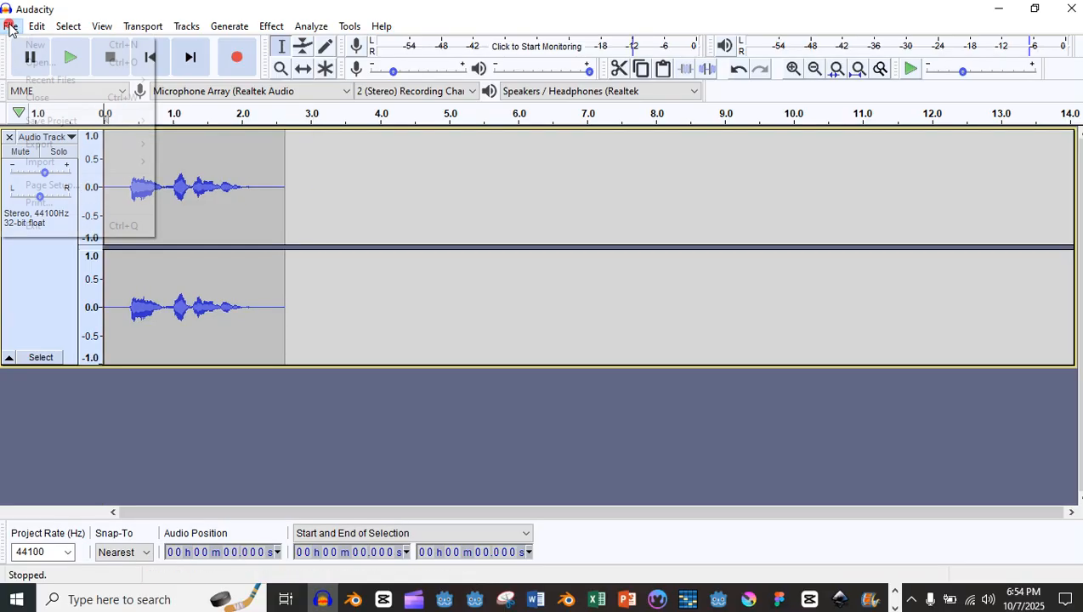
pyautogui.moveTo(54, 143)
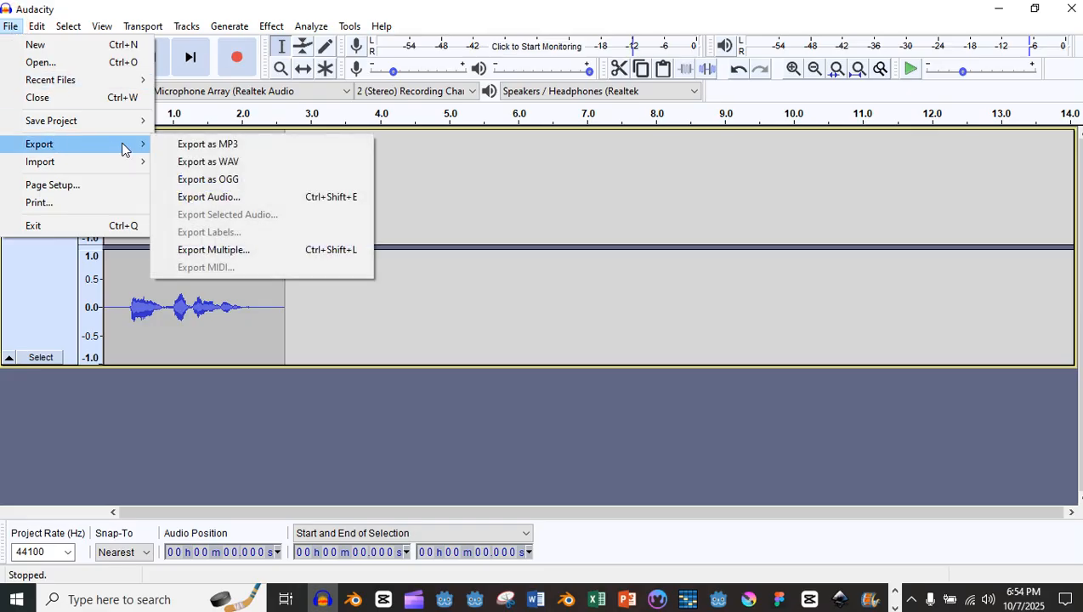
pyautogui.click(241, 145)
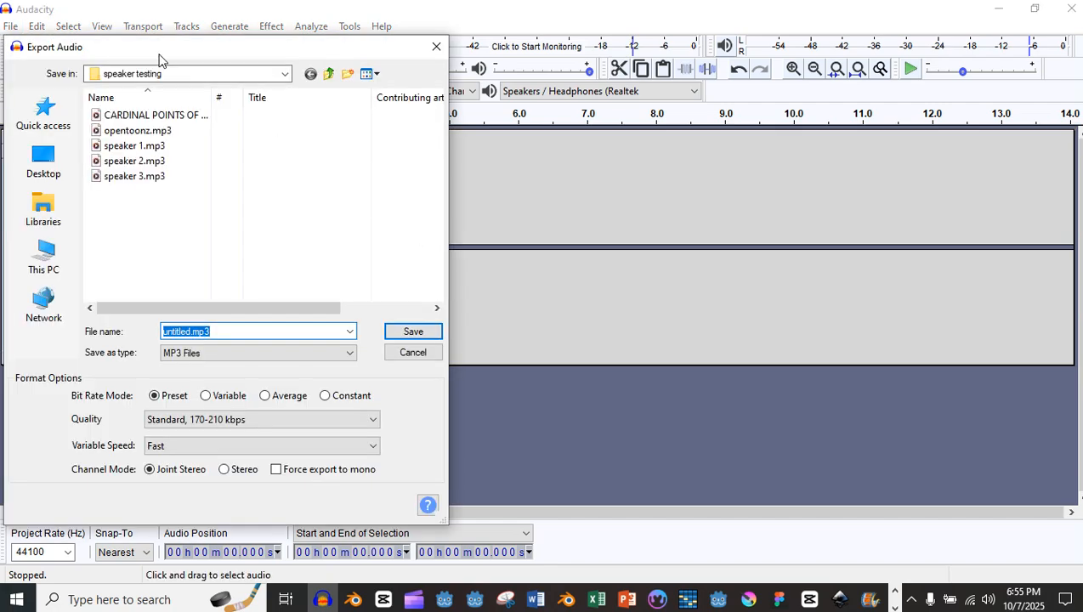
pyautogui.moveTo(180, 52); pyautogui.dragTo(336, 63)
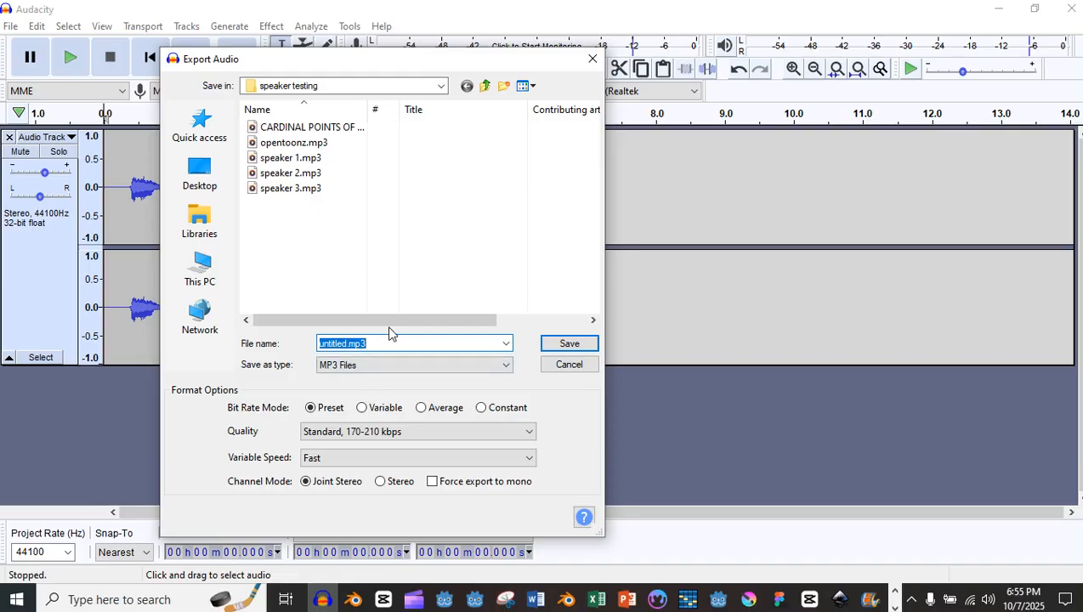
pyautogui.write('opentoon')
pyautogui.press('BackSpace')
pyautogui.write('z 2')
pyautogui.click(576, 345)
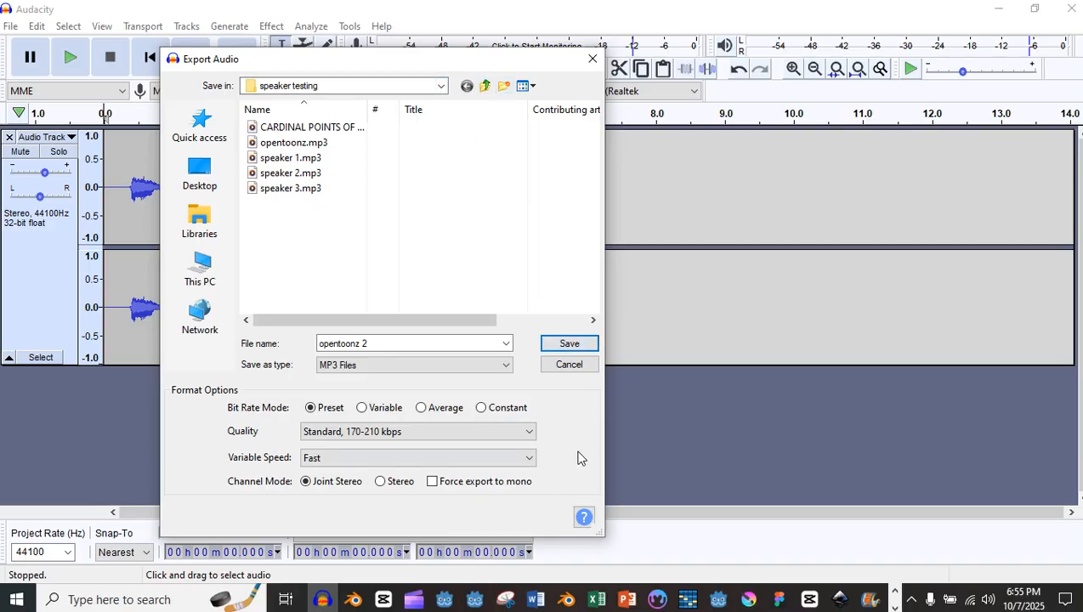
pyautogui.click(568, 343)
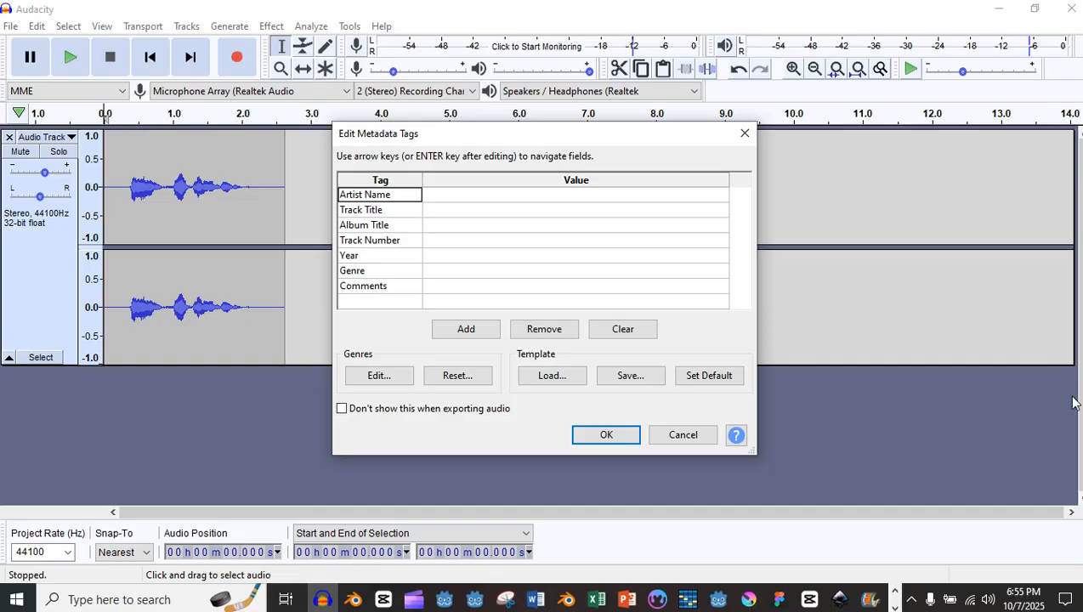
pyautogui.click(605, 435)
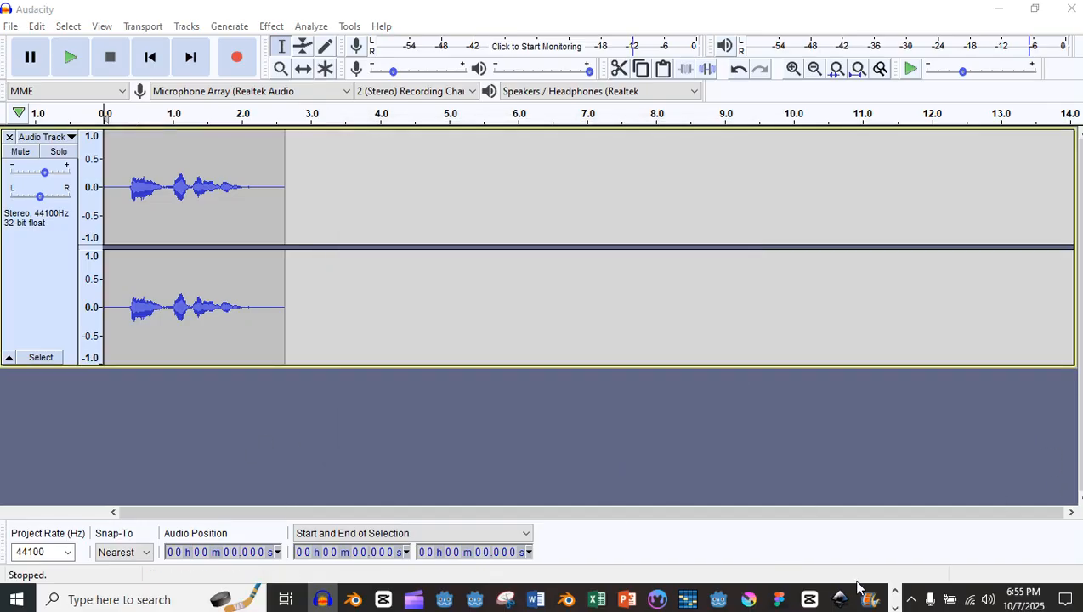
# Bring up the File Explorer window of the opentoonz audio folder, select opentoonz 2.mp3 and switch from Audacity to OpenToonz
pyautogui.click(893, 593)
pyautogui.moveTo(678, 606)
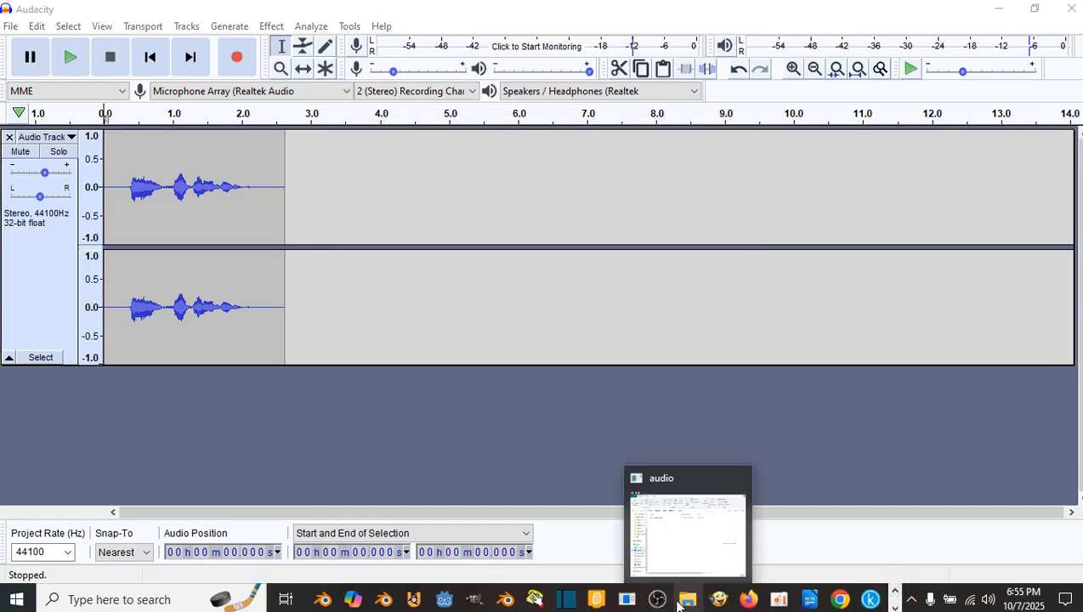
pyautogui.click(683, 553)
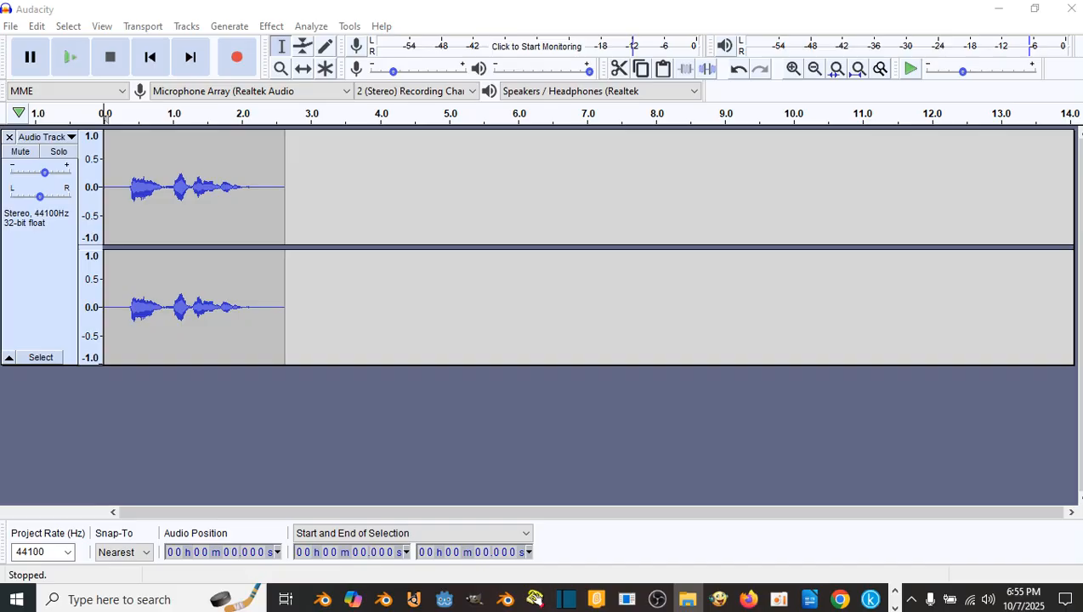
pyautogui.moveTo(1082, 128); pyautogui.dragTo(893, 99)
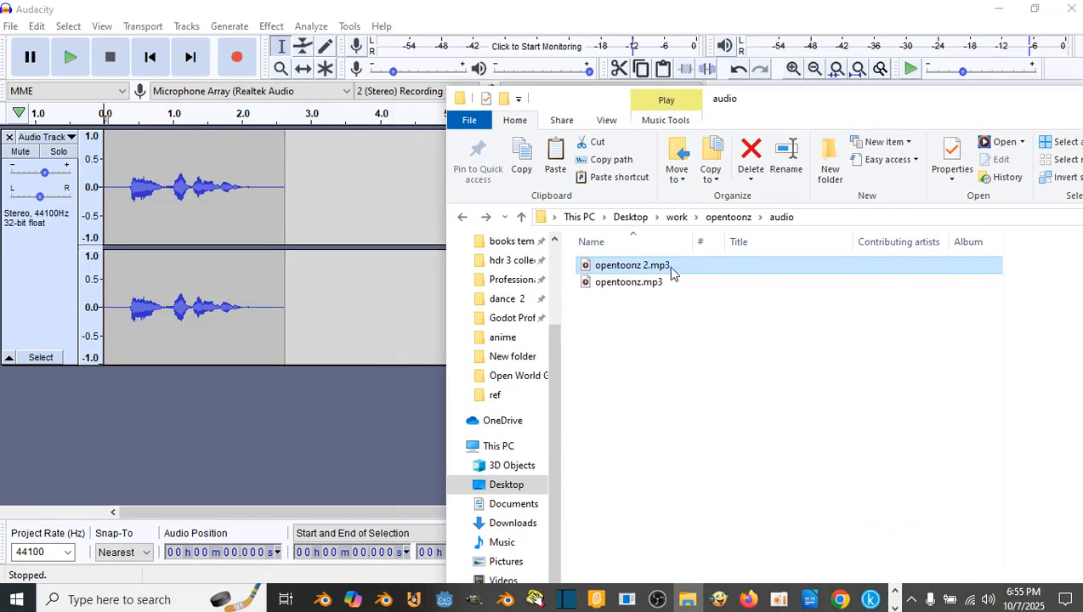
pyautogui.moveTo(786, 102); pyautogui.dragTo(1065, 108)
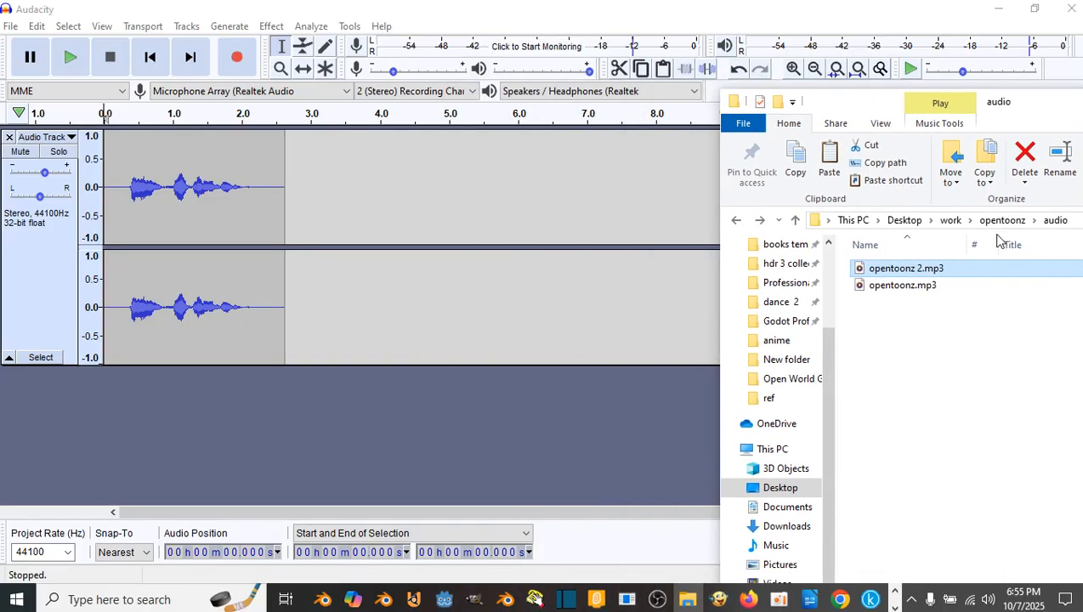
pyautogui.moveTo(938, 270); pyautogui.dragTo(1033, 283)
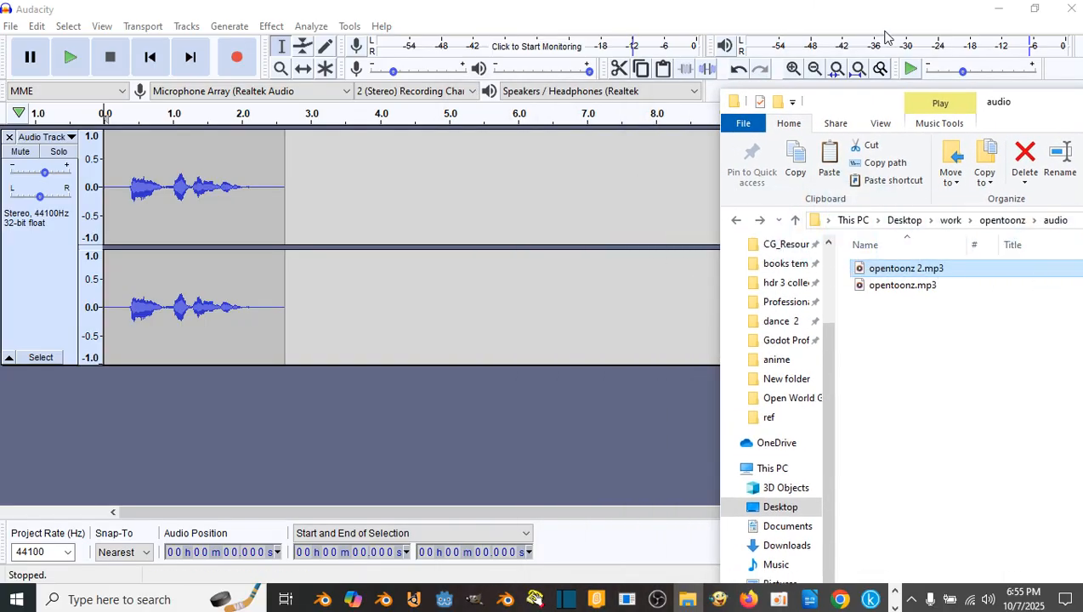
pyautogui.click(999, 17)
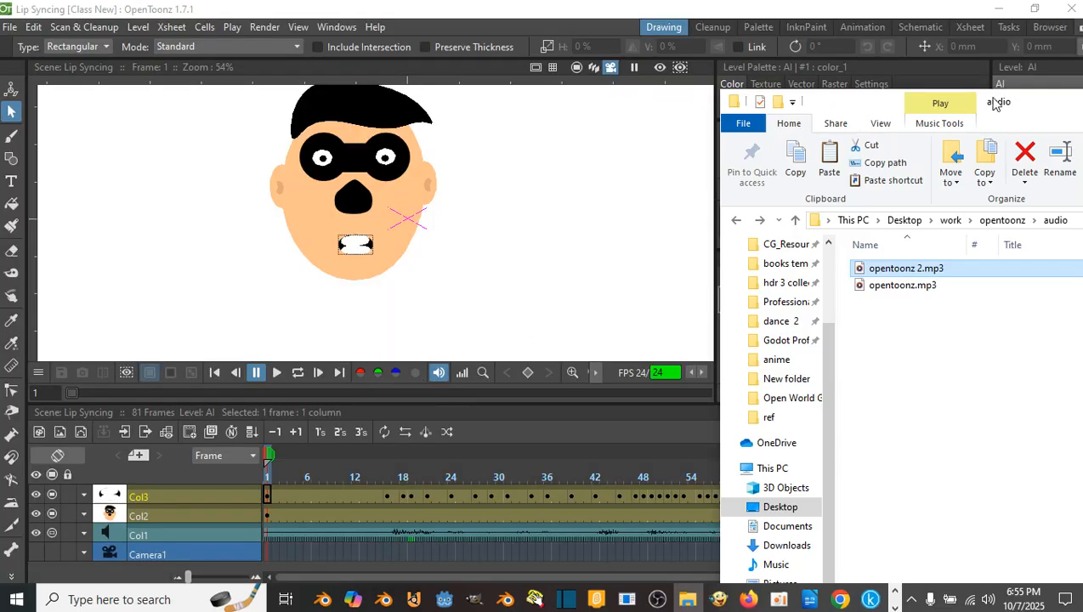
pyautogui.moveTo(1037, 110); pyautogui.dragTo(1082, 153)
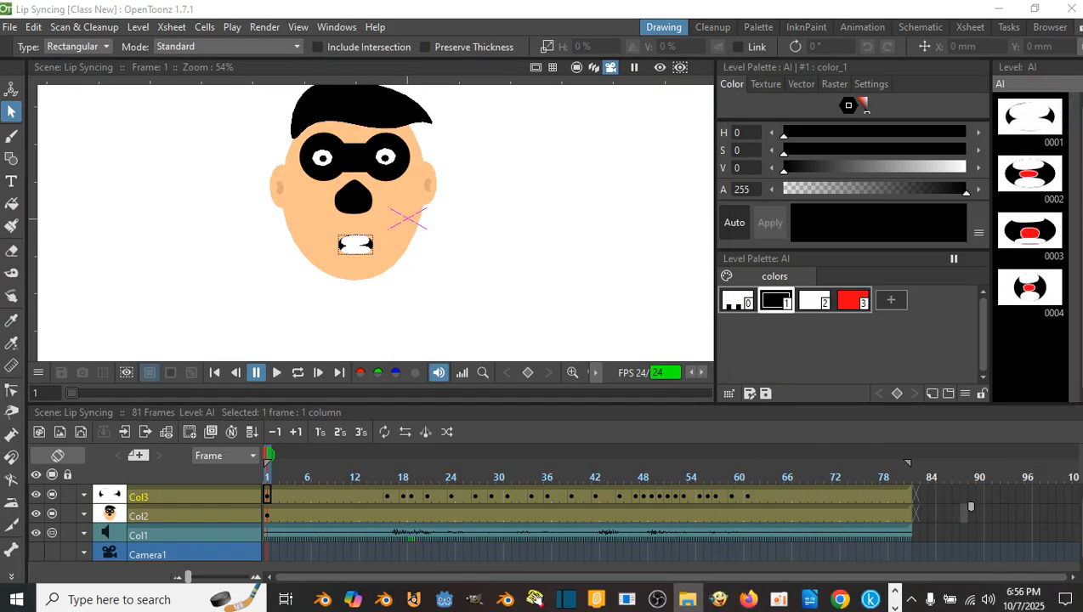
# Save a copy of the Lip Syncing scene as "lip sync 2" in the Class New project's scenes folder
pyautogui.scroll(-3, 406, 287)
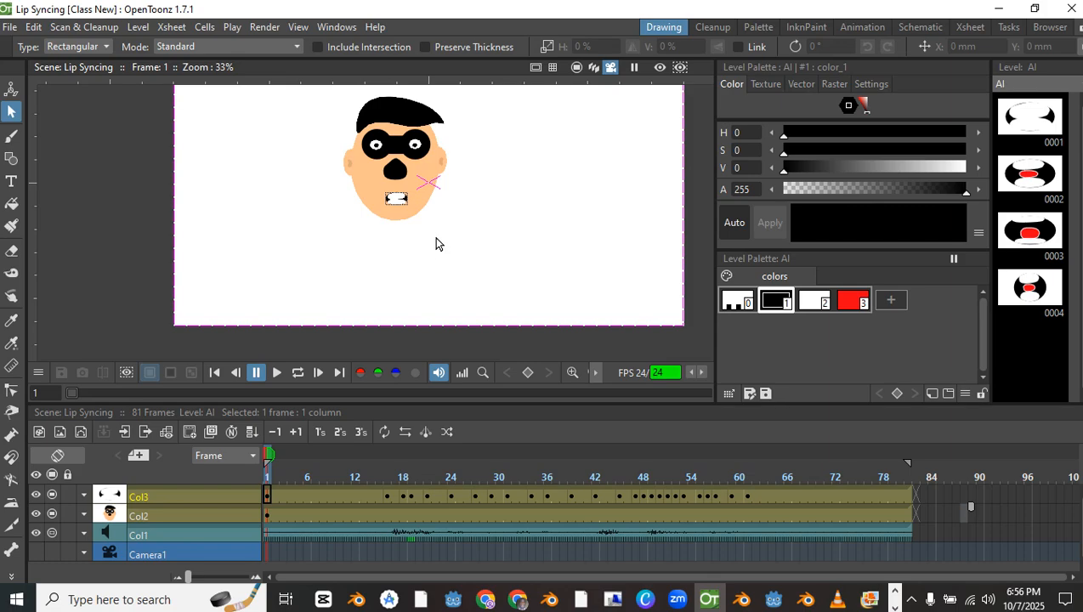
pyautogui.scroll(3, 435, 244)
pyautogui.click(10, 26)
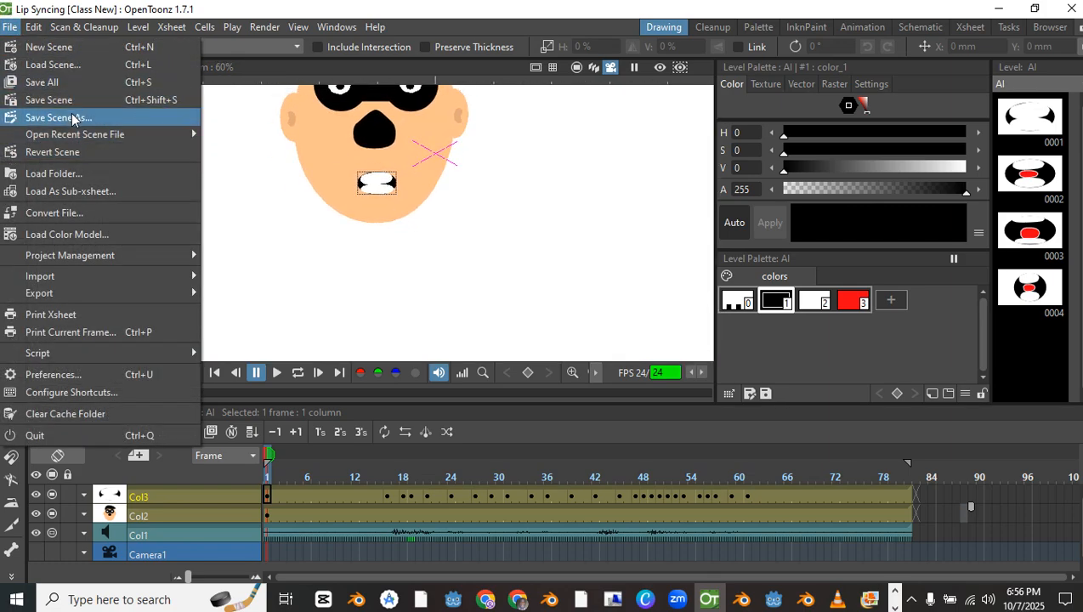
pyautogui.click(73, 118)
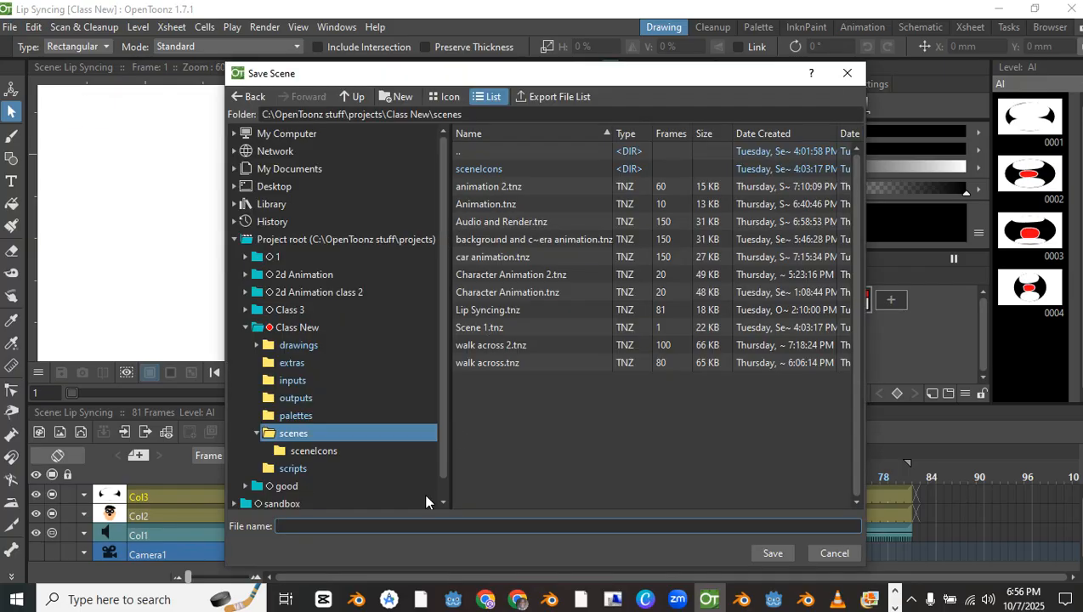
pyautogui.write('lip sy')
pyautogui.press('BackSpace')
pyautogui.write('ync 2')
pyautogui.click(767, 554)
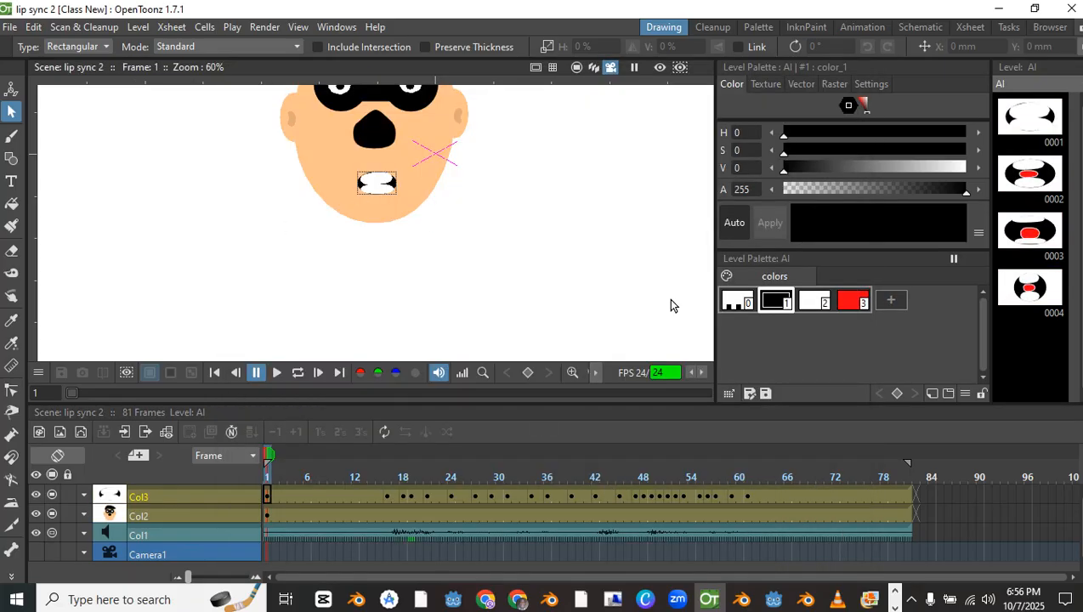
# Delete the mouth column and the old audio column, keeping only the head drawing column
pyautogui.click(159, 498)
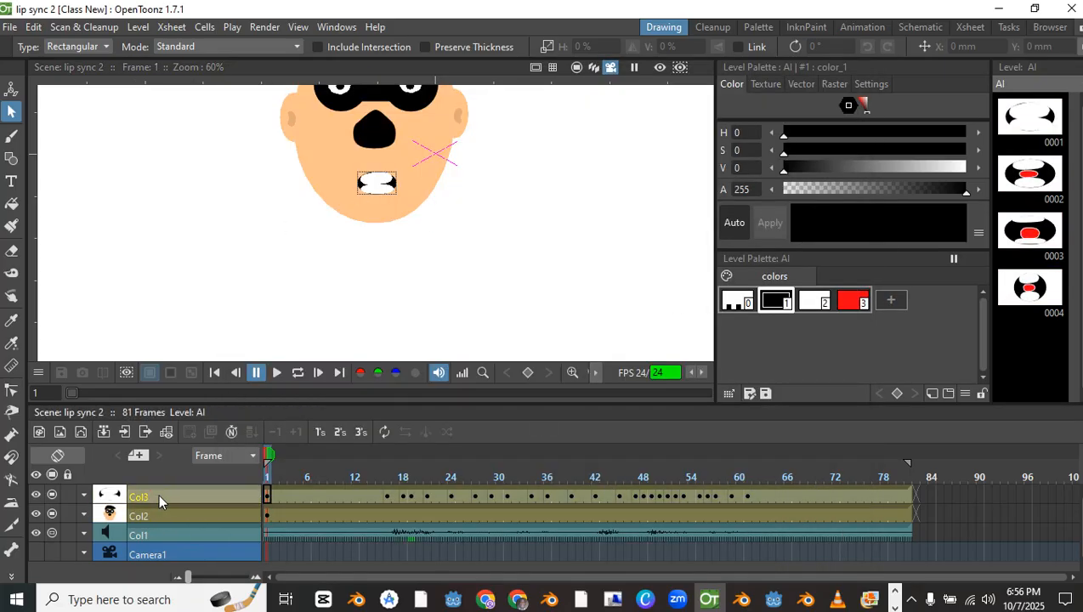
pyautogui.press('Delete')
pyautogui.click(144, 517)
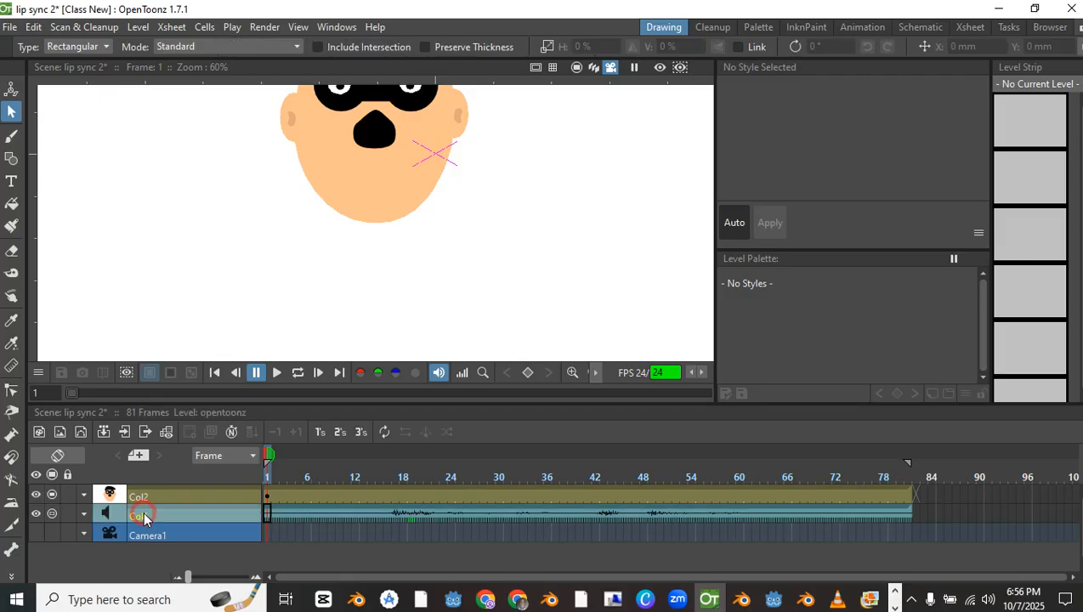
pyautogui.press('Delete')
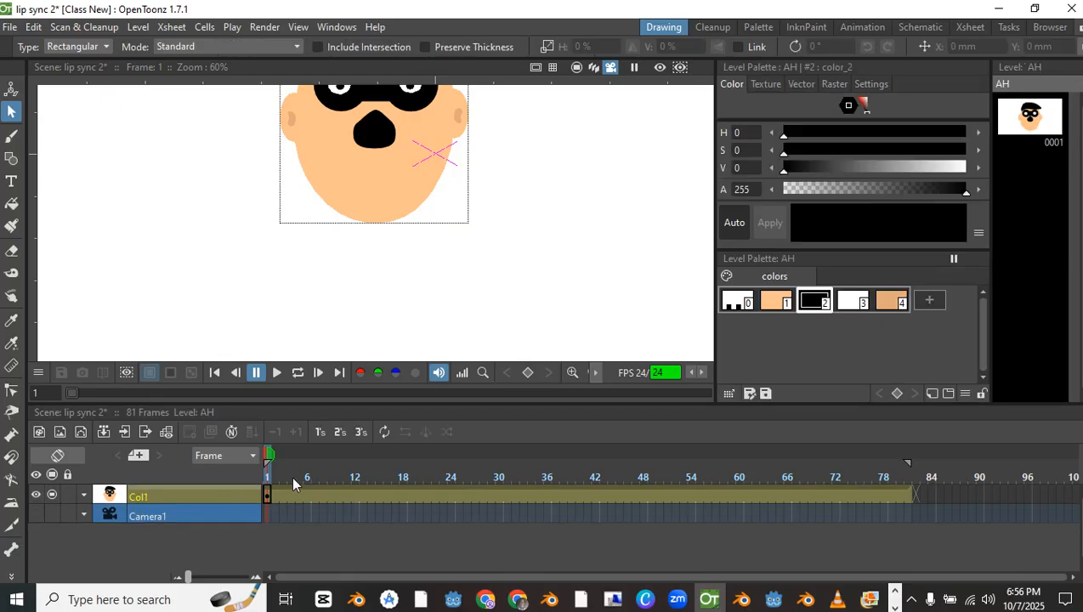
# Bring opentoonz 2.mp3 from the audio folder into the timeline starting at frame 1, importing it into the current project
pyautogui.scroll(1, 283, 272)
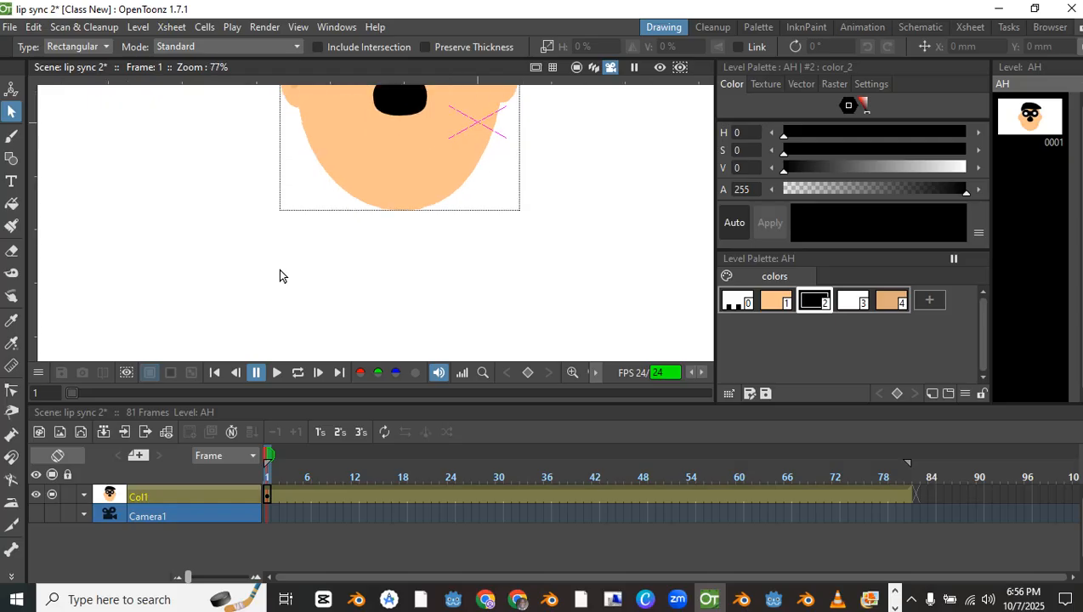
pyautogui.scroll(1, 423, 253)
pyautogui.moveTo(423, 171); pyautogui.dragTo(393, 296)
pyautogui.scroll(-7, 398, 264)
pyautogui.moveTo(404, 258); pyautogui.dragTo(406, 223)
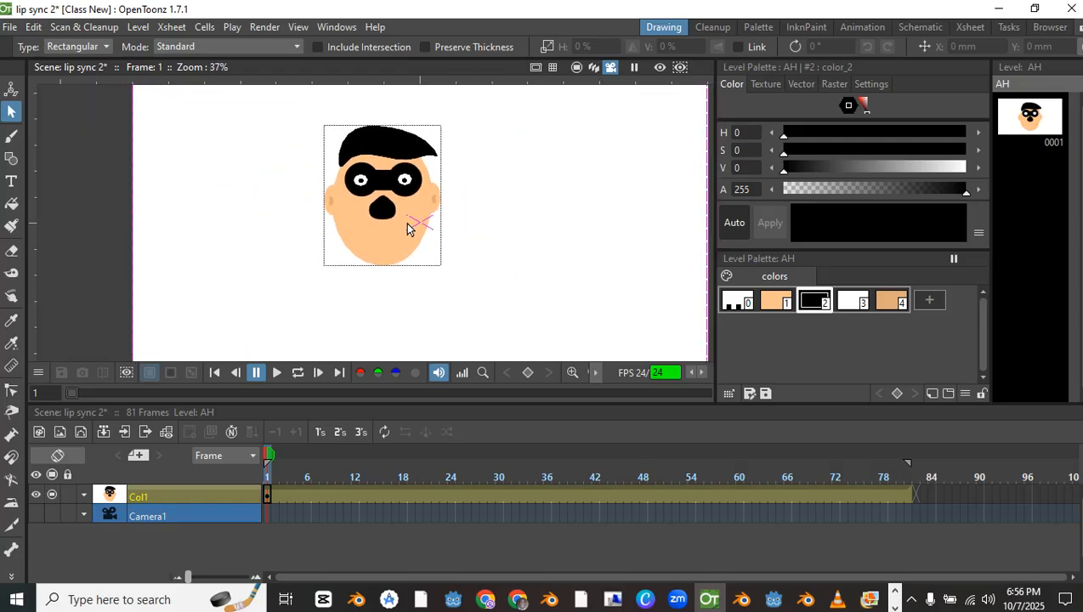
pyautogui.scroll(3, 406, 223)
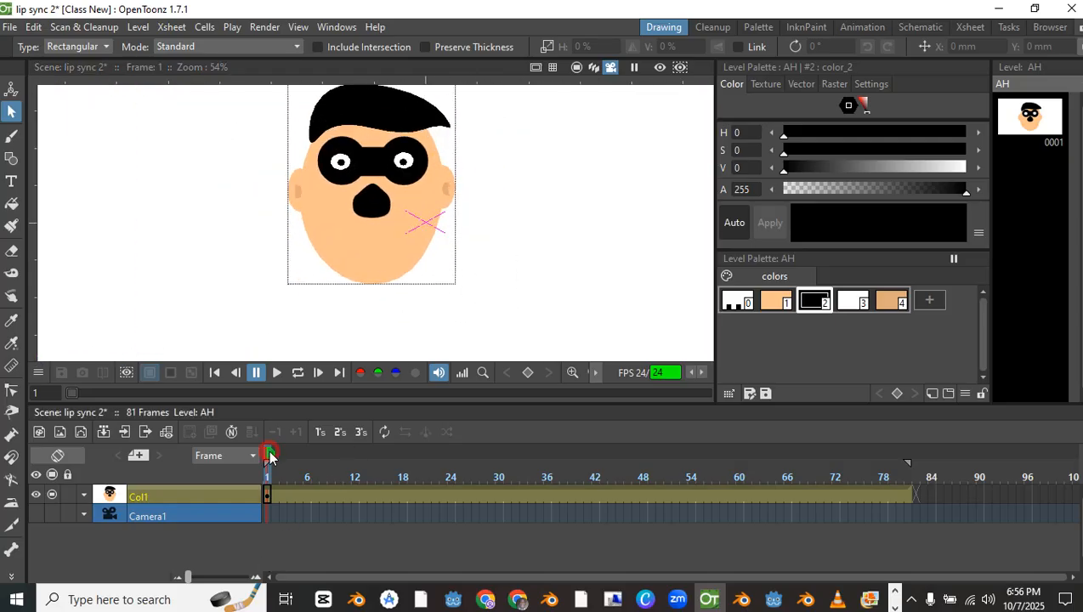
pyautogui.hotkey('alt', 'Tab')
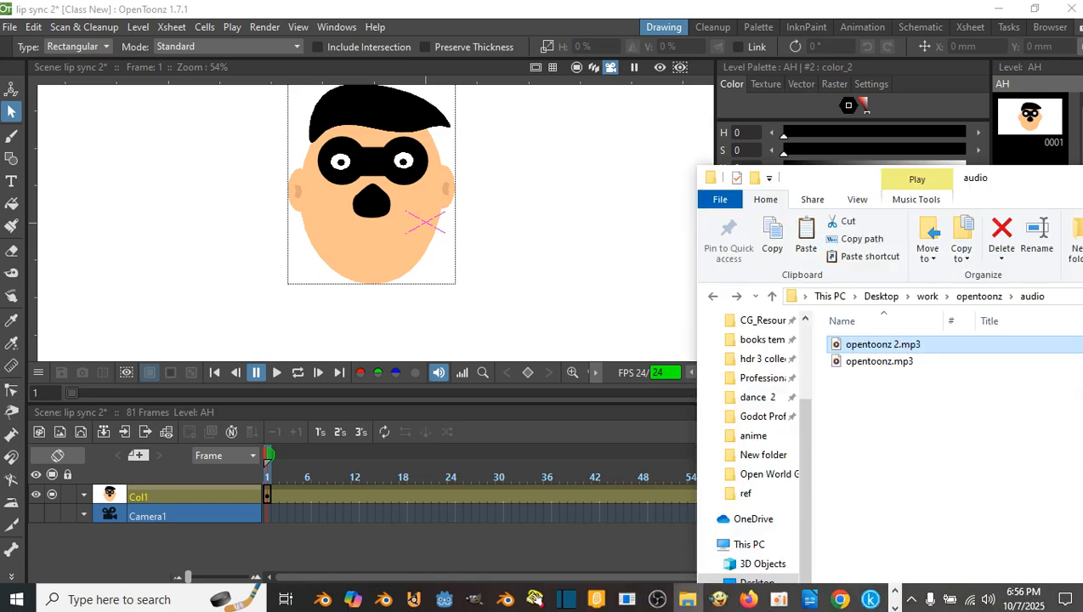
pyautogui.moveTo(978, 172); pyautogui.dragTo(1015, 177)
pyautogui.moveTo(908, 342); pyautogui.dragTo(266, 506)
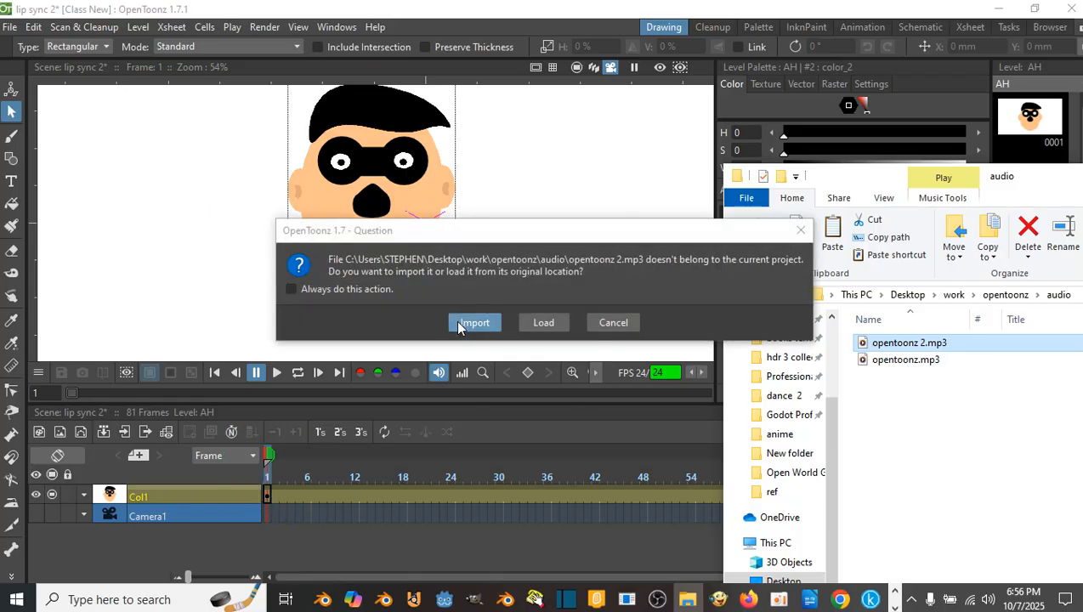
pyautogui.click(459, 324)
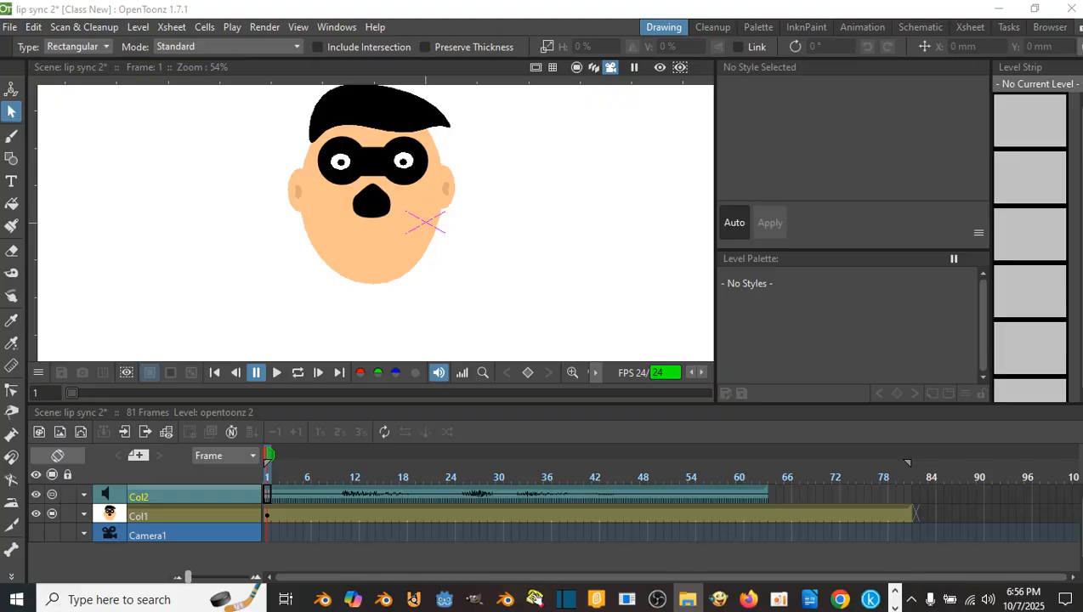
# Play back the scene with the new voice audio, select the head column's cell at frame 81 and save the scene
pyautogui.click(277, 373)
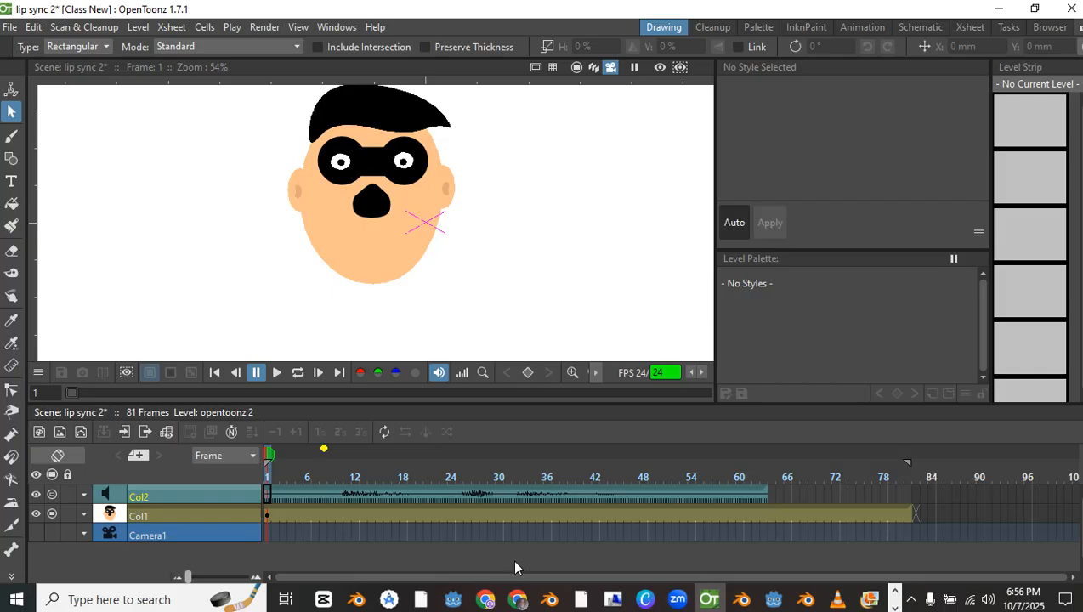
pyautogui.click(907, 513)
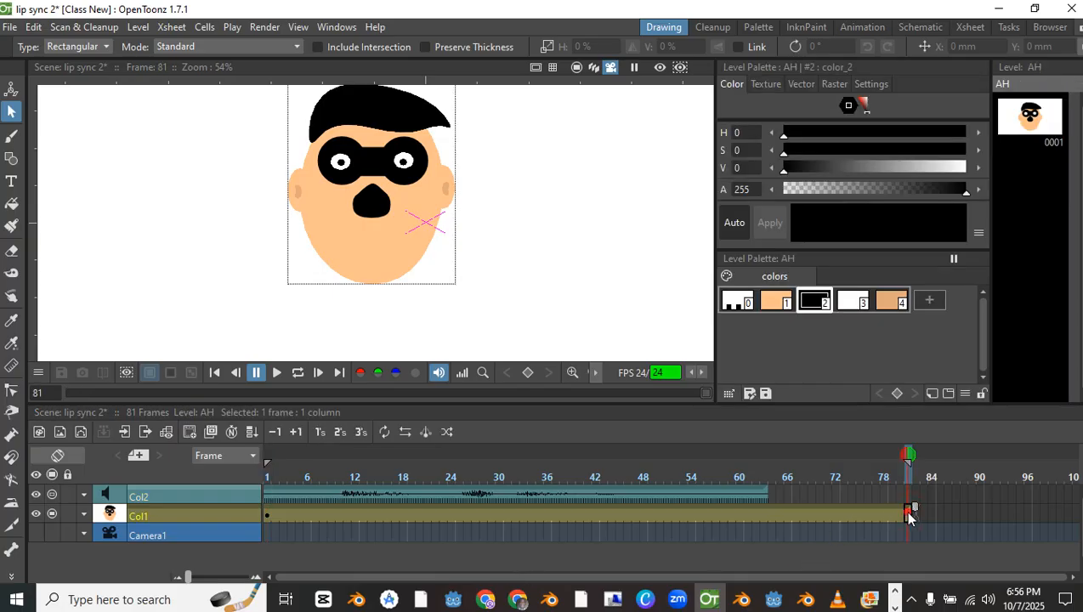
pyautogui.hotkey('ctrl', 's')
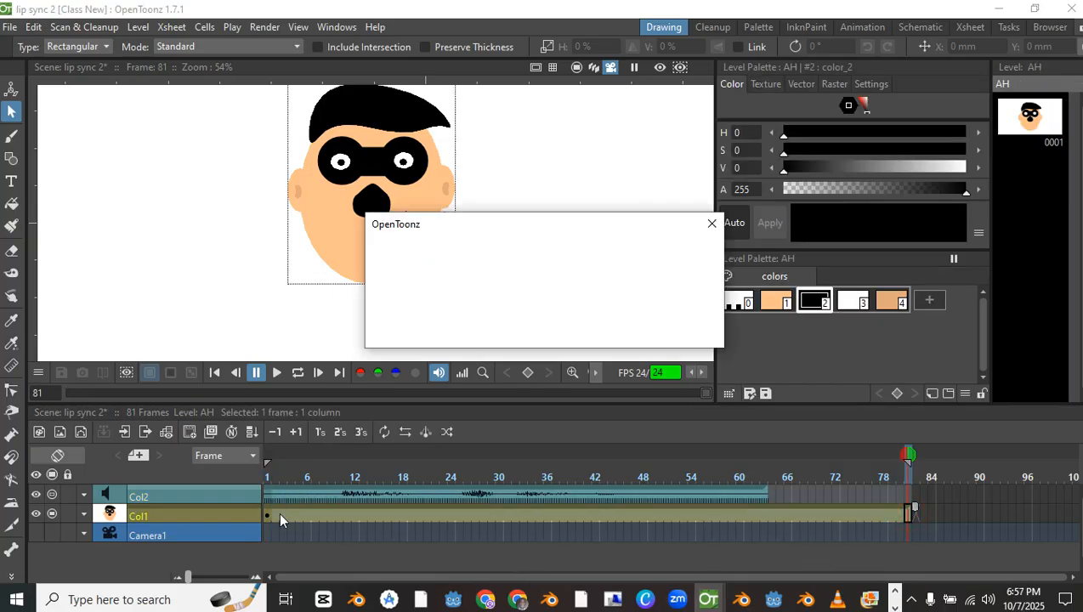
# Delete the head column's cells from frame 2 to 81, keeping only the drawing at frame 1
pyautogui.press('Delete')
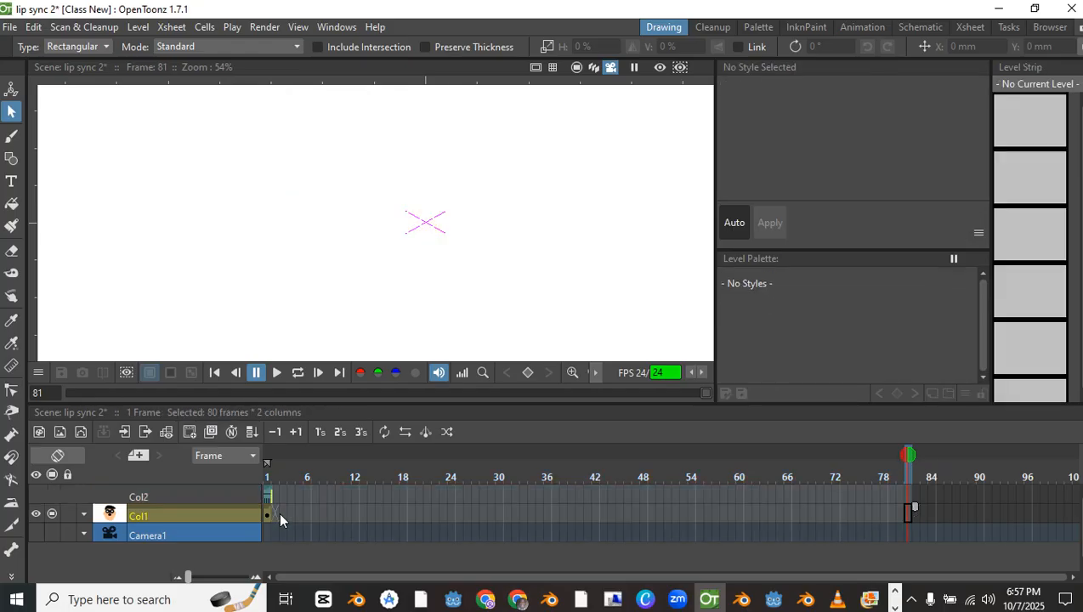
pyautogui.hotkey('ctrl', 'z')
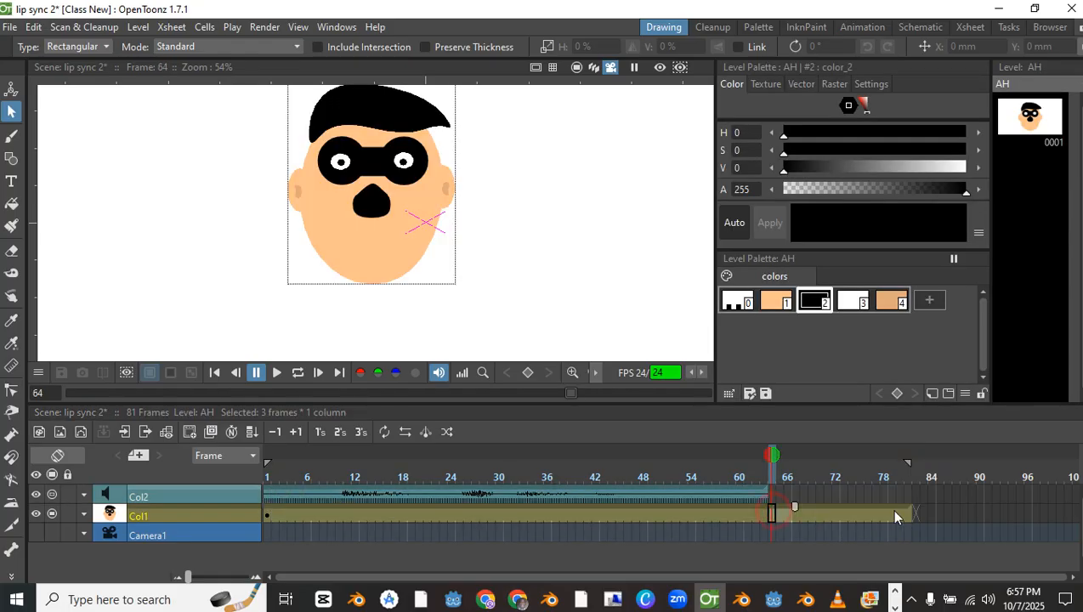
pyautogui.keyDown('shift'); pyautogui.click(272, 513); pyautogui.keyUp('shift')
pyautogui.press('Delete')
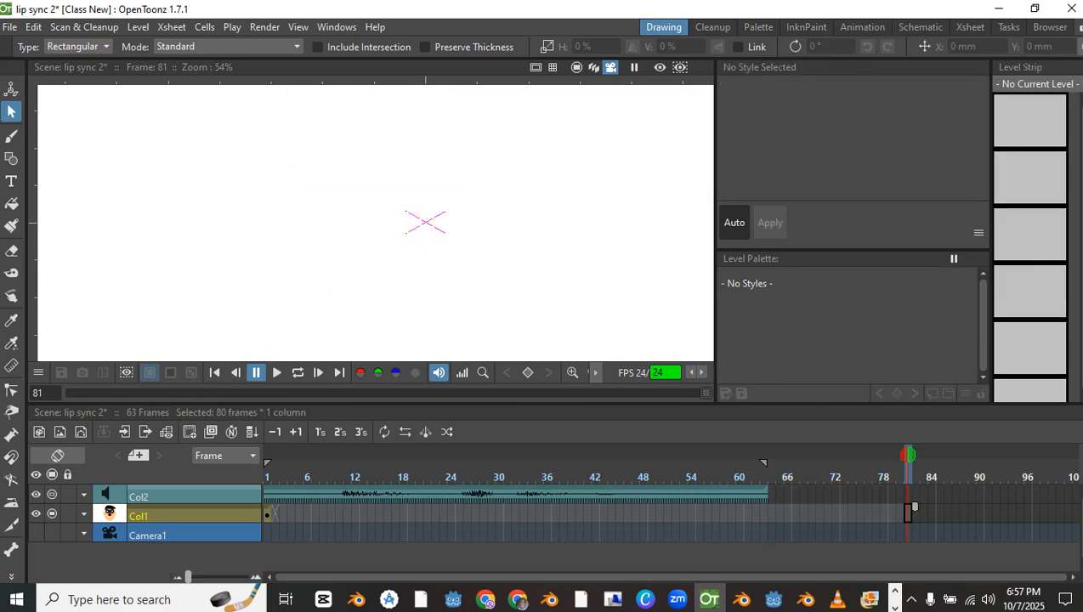
pyautogui.hotkey('alt', 'Tab')
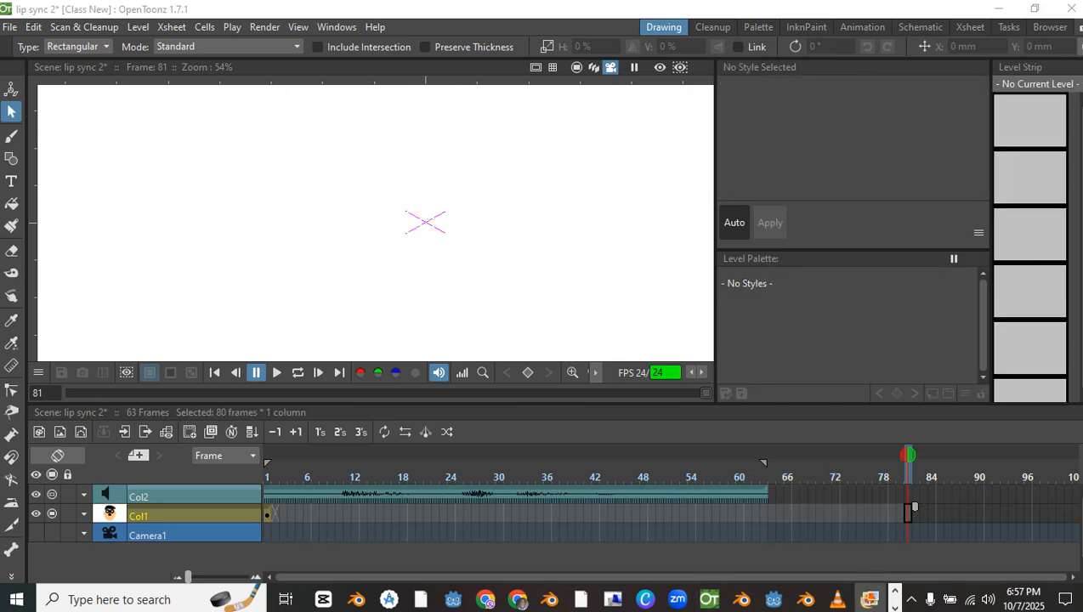
pyautogui.click(267, 508)
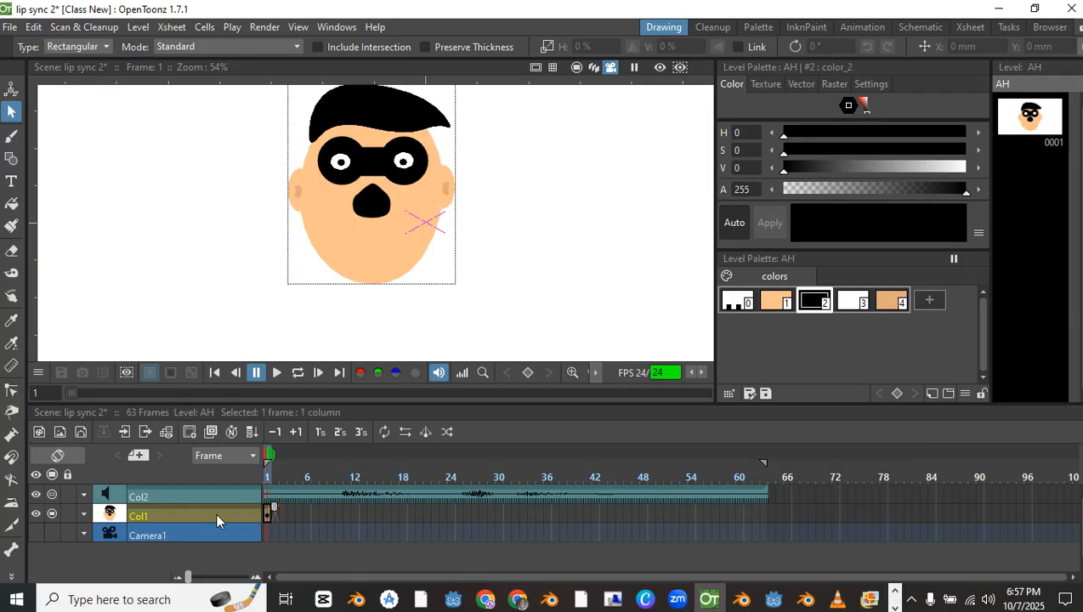
# Inspect the head drawing's shapes, selecting the hair and the mask's bridge between the eyes in turn
pyautogui.scroll(-4, 566, 129)
pyautogui.scroll(1, 391, 131)
pyautogui.moveTo(399, 170); pyautogui.dragTo(474, 234)
pyautogui.moveTo(538, 207); pyautogui.dragTo(460, 221)
pyautogui.scroll(4, 477, 215)
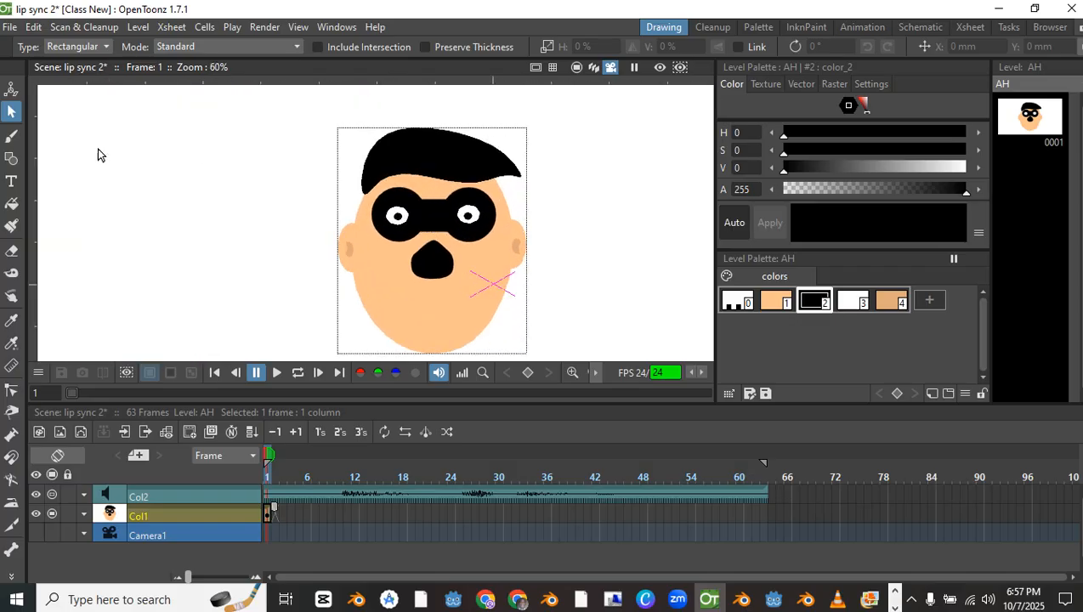
pyautogui.click(470, 179)
pyautogui.scroll(3, 451, 157)
pyautogui.scroll(-4, 516, 100)
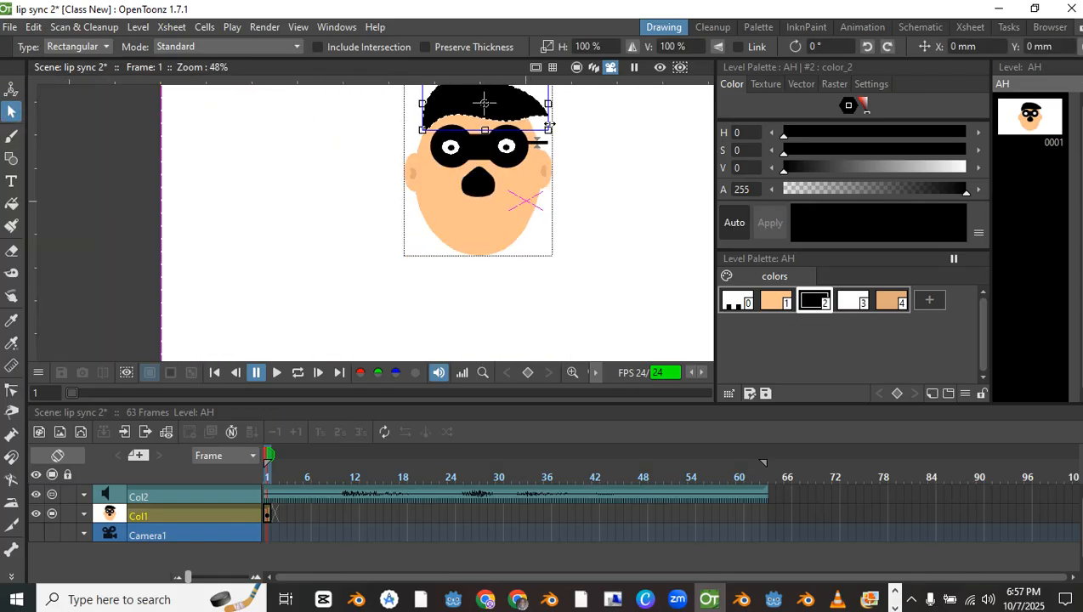
pyautogui.moveTo(550, 124); pyautogui.dragTo(517, 219)
pyautogui.scroll(5, 422, 189)
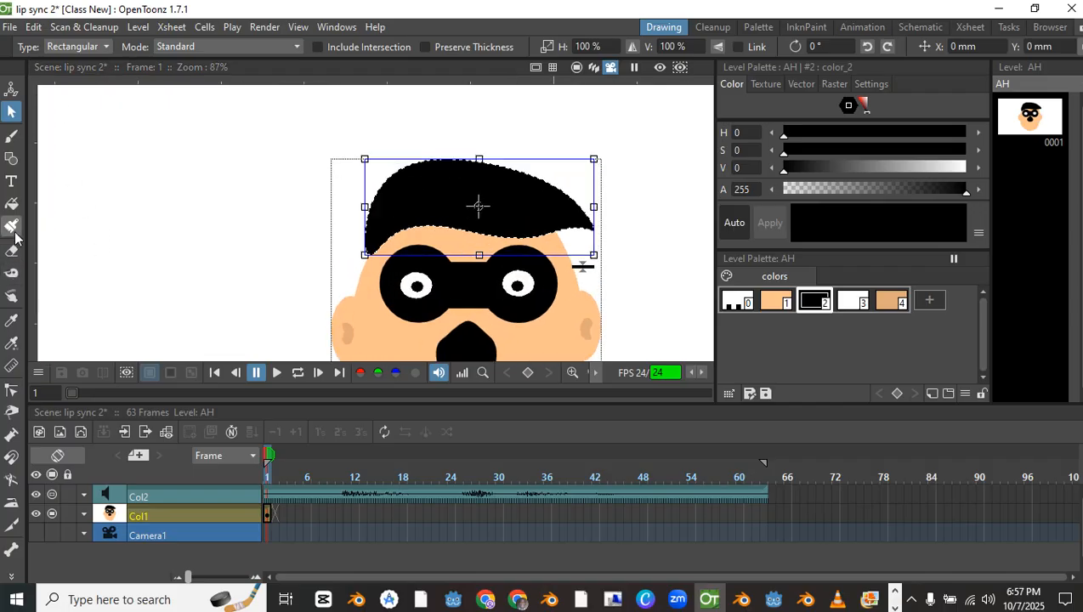
pyautogui.click(11, 159)
pyautogui.scroll(-5, 430, 277)
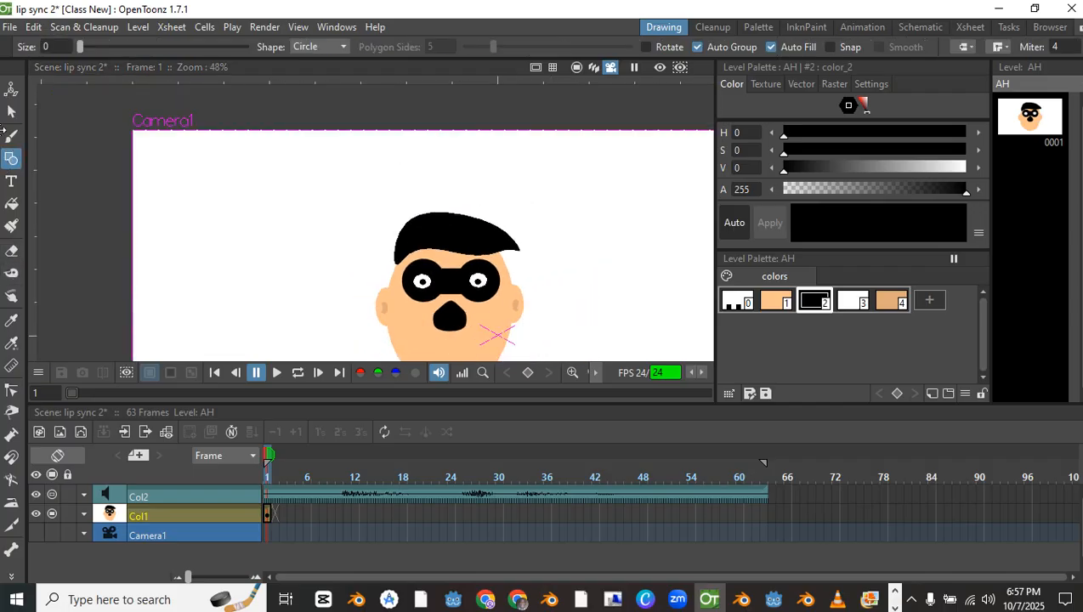
pyautogui.click(11, 111)
pyautogui.moveTo(490, 294); pyautogui.dragTo(461, 189)
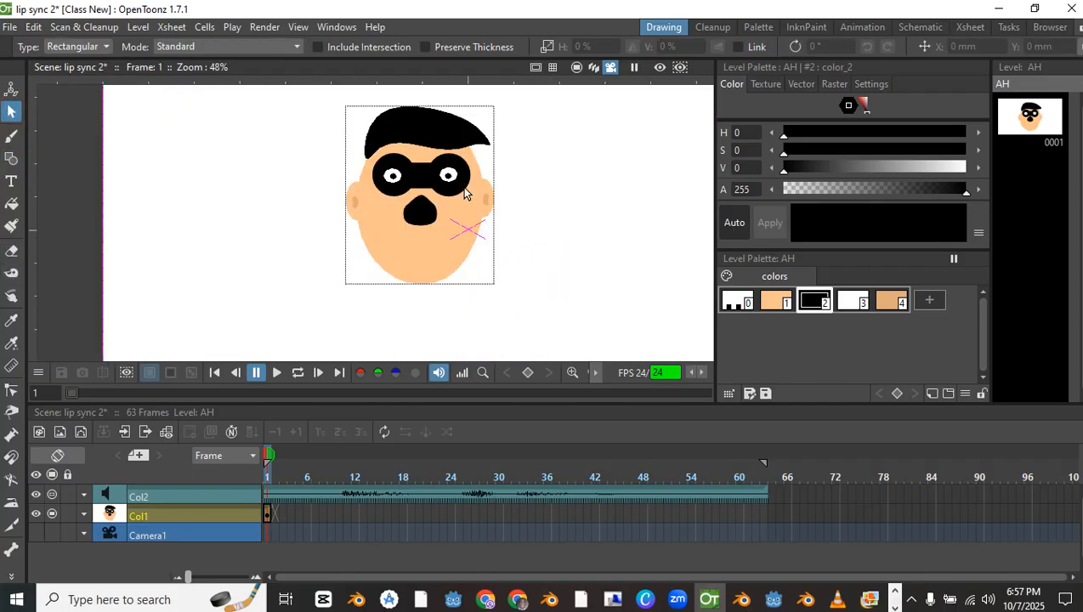
pyautogui.click(480, 237)
pyautogui.click(395, 173)
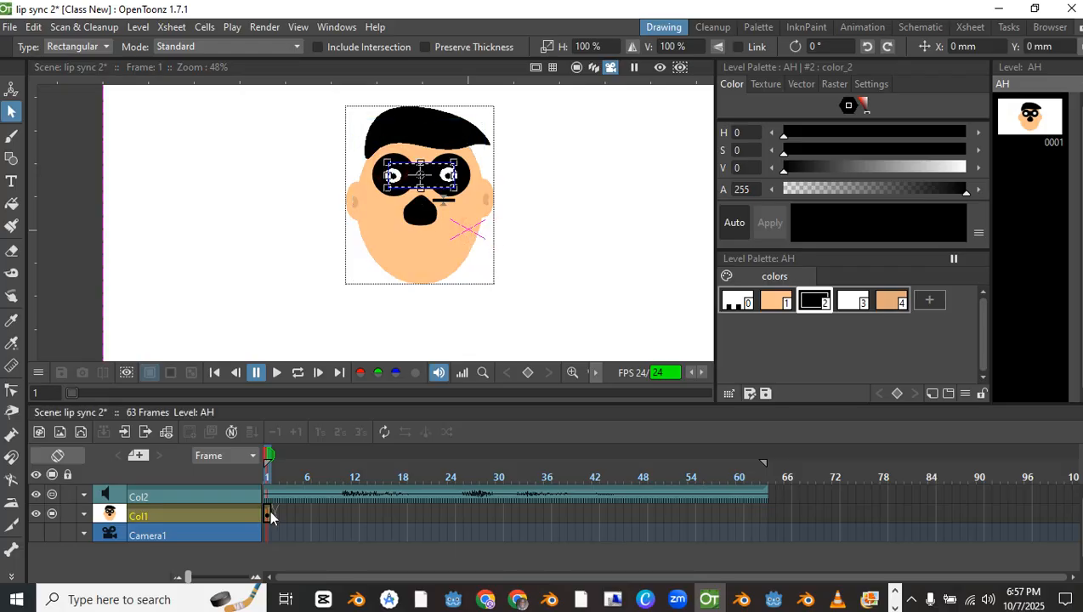
# Rename the head drawing's column as head
pyautogui.doubleClick(163, 511)
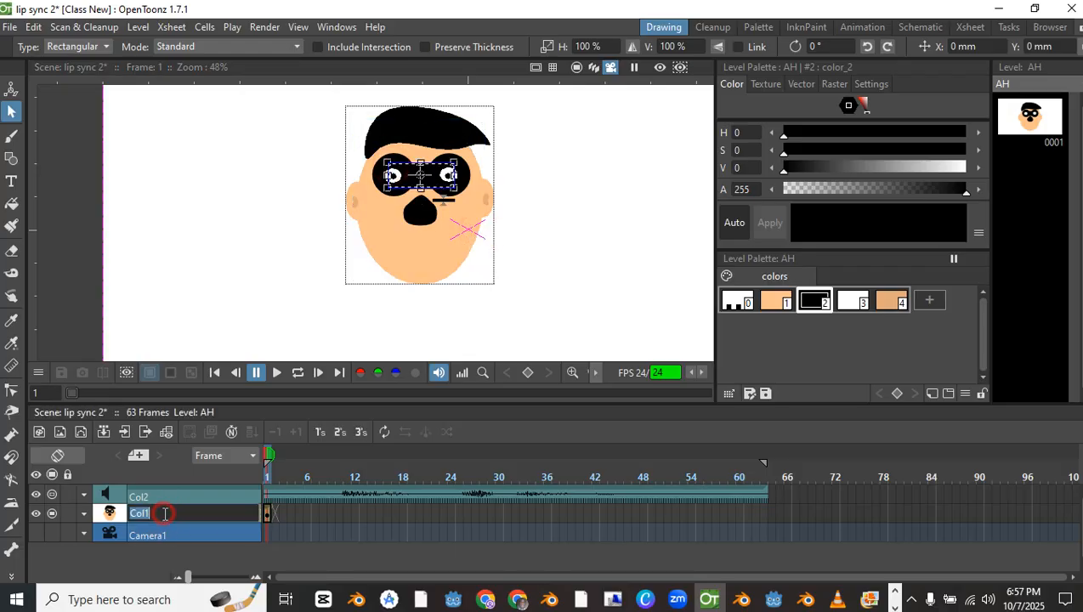
pyautogui.write('head')
pyautogui.press('Return')
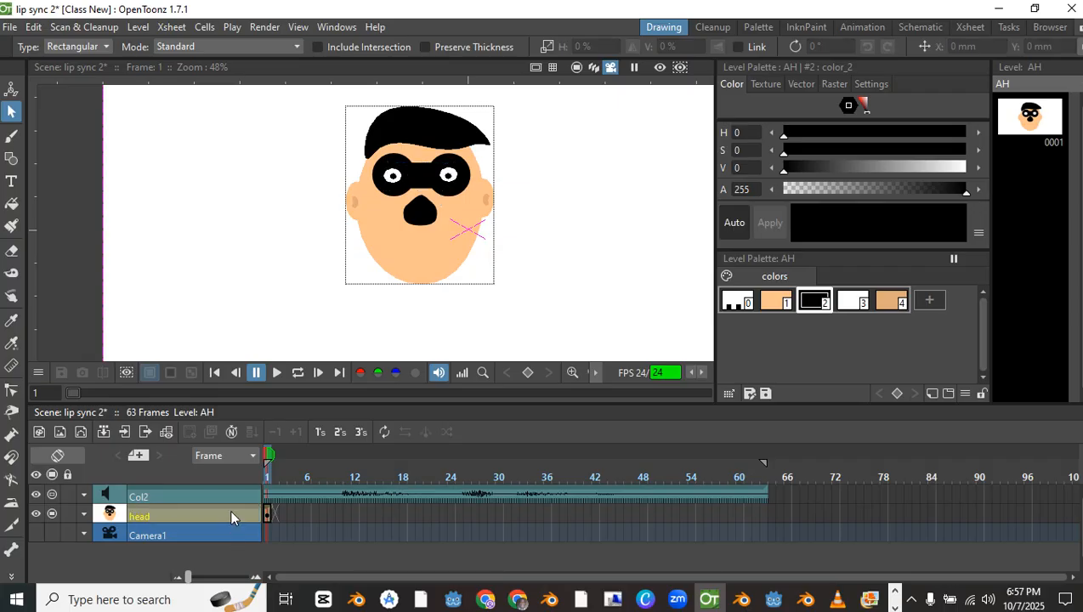
# Create a new Toonz Vector level with the suggested name AJ, running from frame 1 to 1 and saved in +drawings
pyautogui.click(59, 429)
pyautogui.click(80, 429)
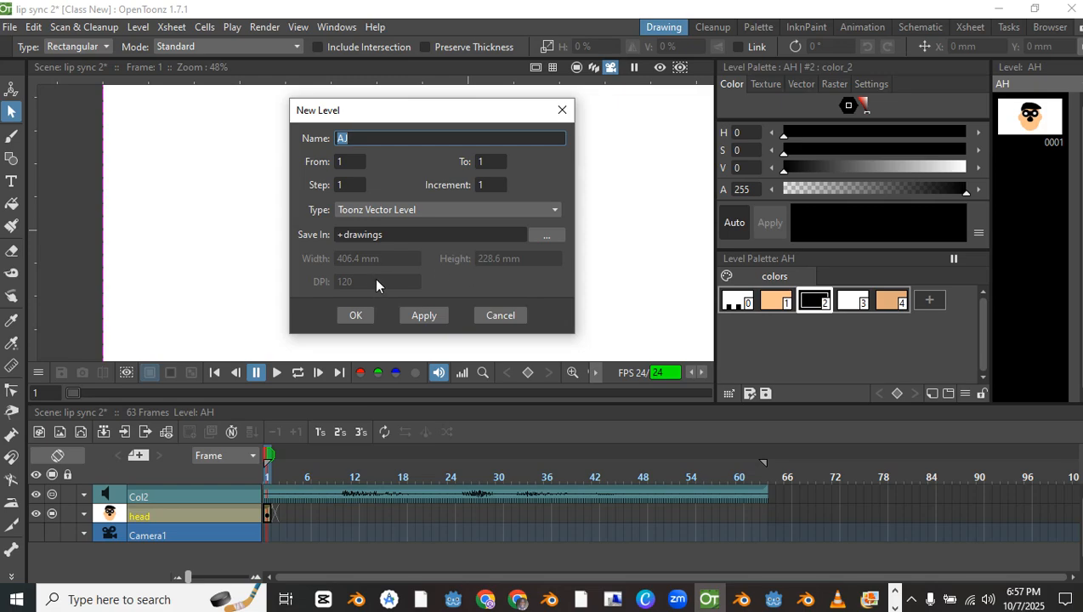
pyautogui.click(358, 312)
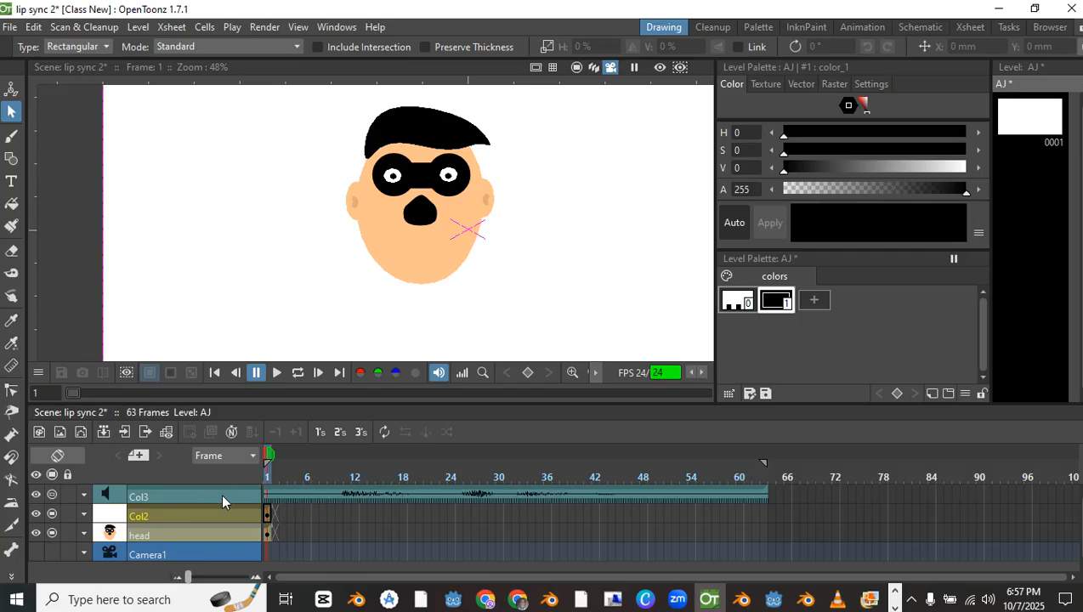
pyautogui.click(219, 493)
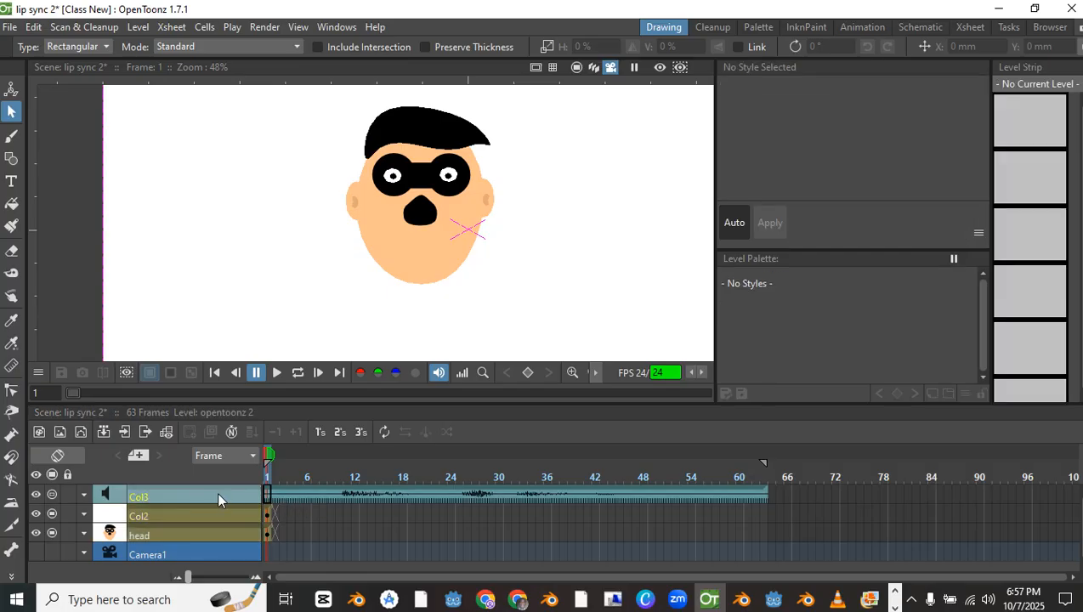
pyautogui.rightClick(171, 495)
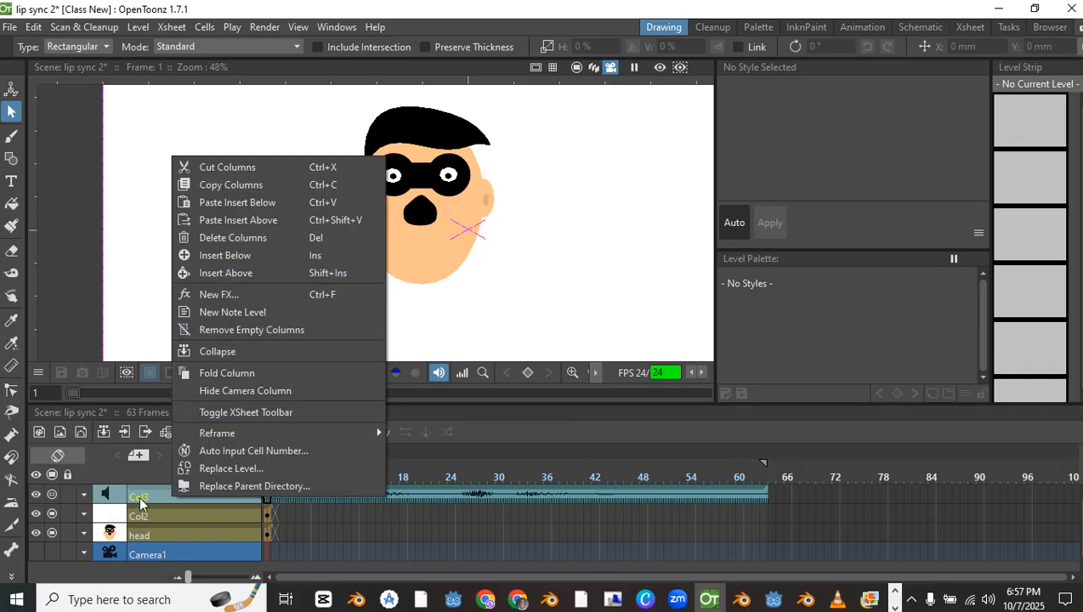
pyautogui.click(154, 497)
pyautogui.moveTo(271, 459)
pyautogui.mouseDown()
pyautogui.moveTo(285, 459)
pyautogui.moveTo(266, 460)
pyautogui.mouseUp()
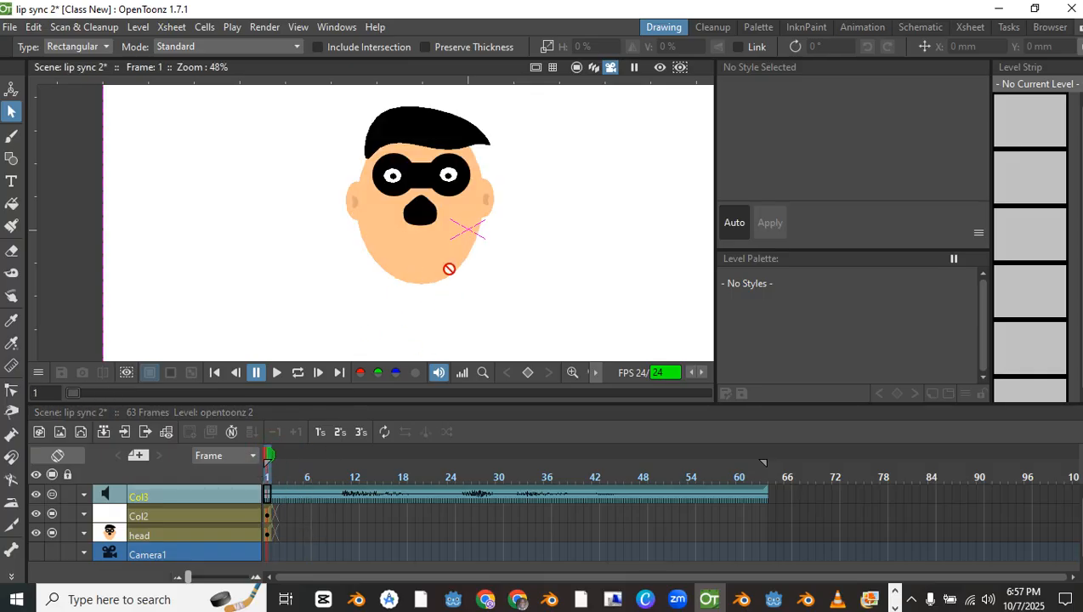
# Rename the new empty vector level's column as lips
pyautogui.doubleClick(152, 514)
pyautogui.write('lips')
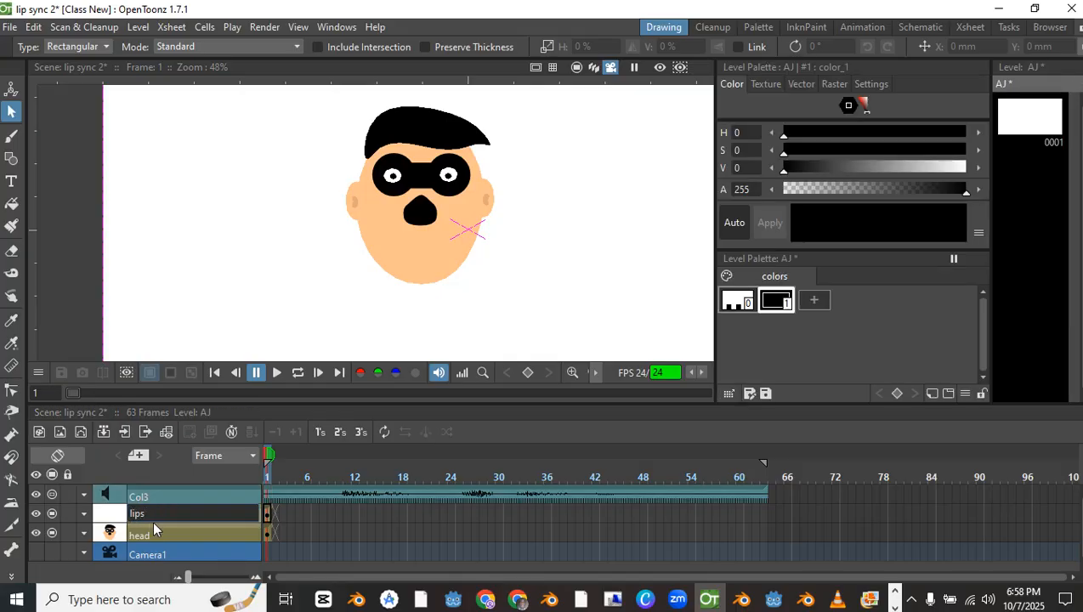
pyautogui.press('Return')
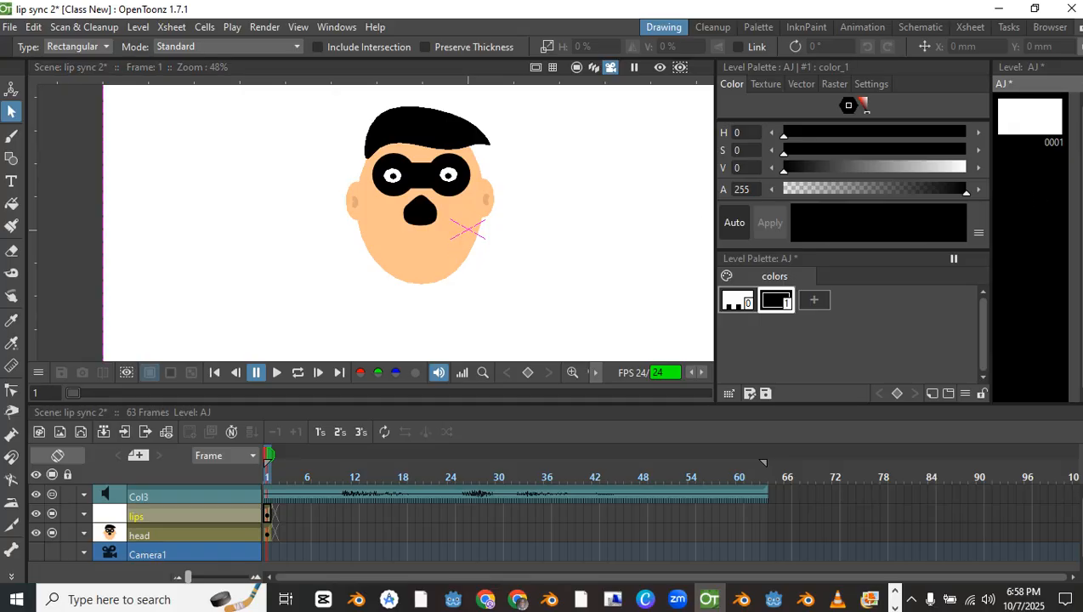
# Choose the Geometric tool for the lips drawing and recolour palette style 1 red with hue 0, saturation 61 and value 76
pyautogui.click(869, 599)
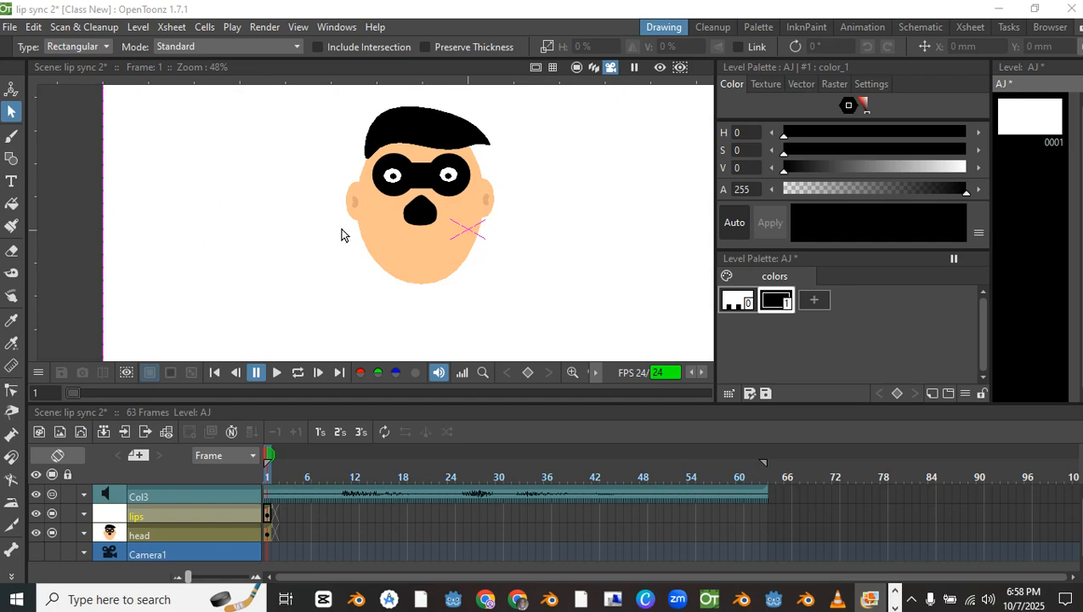
pyautogui.scroll(3, 527, 238)
pyautogui.moveTo(428, 180); pyautogui.dragTo(552, 206)
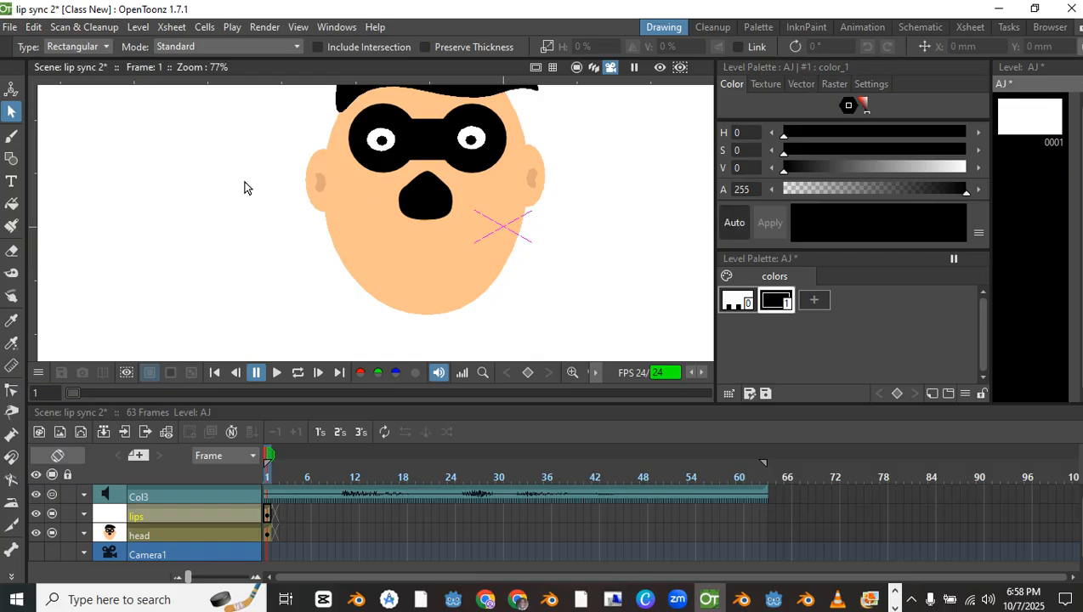
pyautogui.scroll(1, 503, 246)
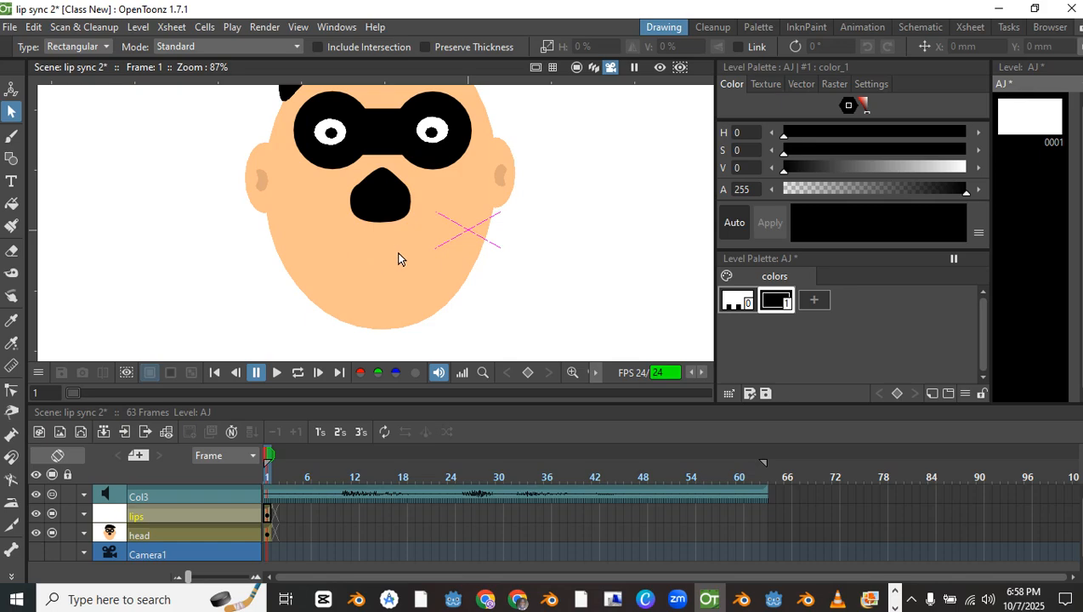
pyautogui.scroll(-2, 389, 265)
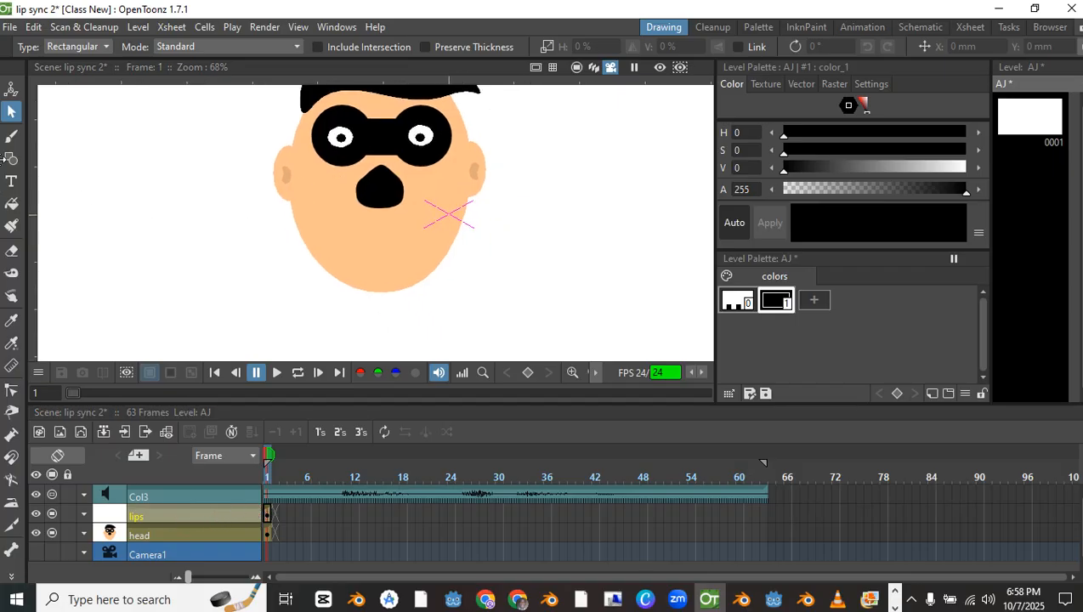
pyautogui.click(17, 161)
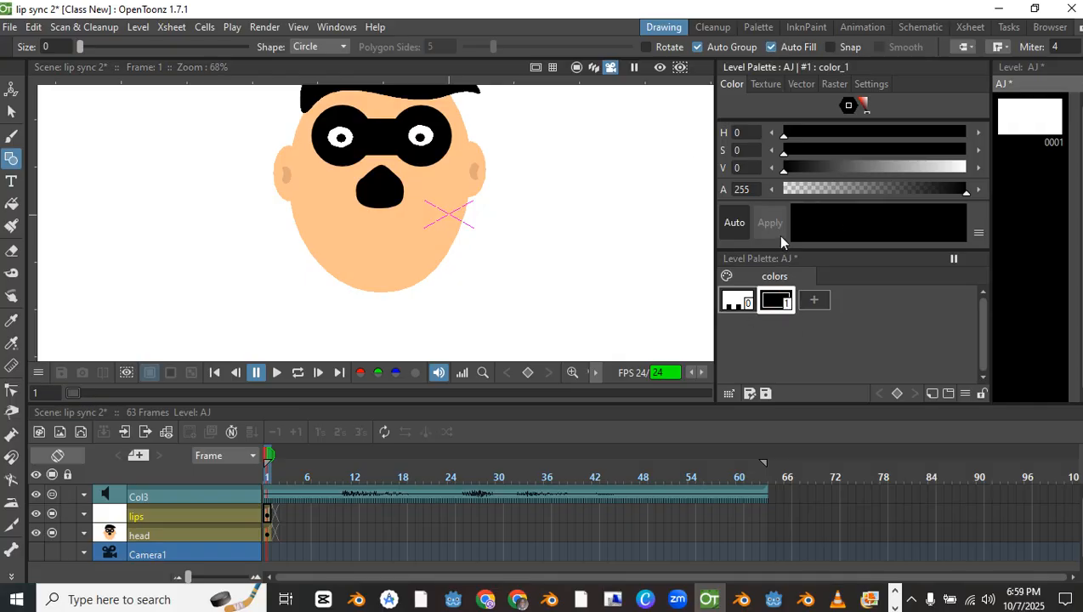
pyautogui.click(864, 106)
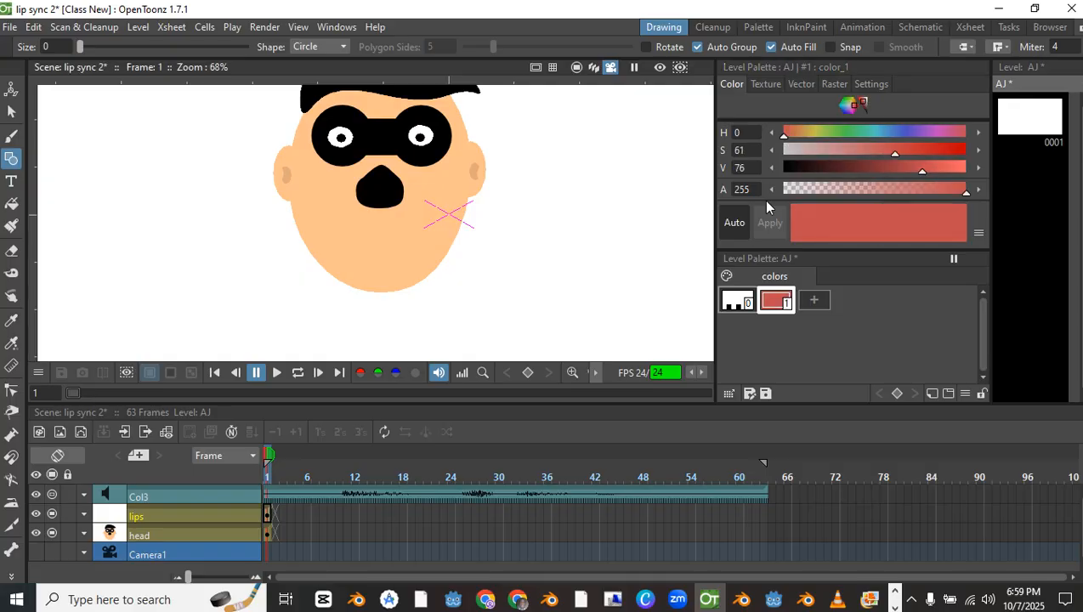
# Try to sample the face's skin colour for the lips level with the Style Picker tool
pyautogui.click(12, 321)
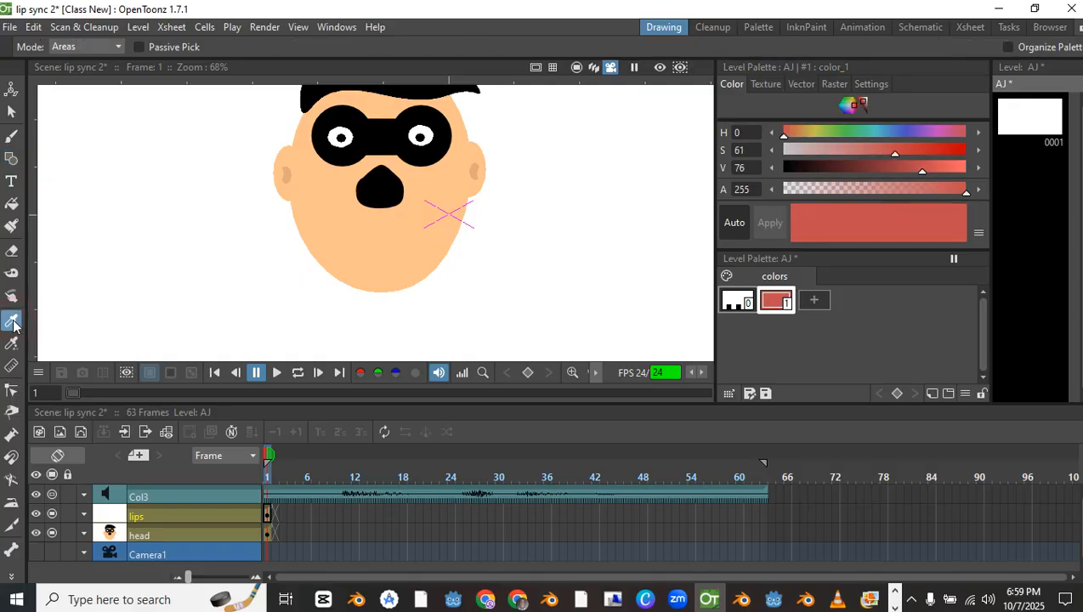
pyautogui.click(384, 219)
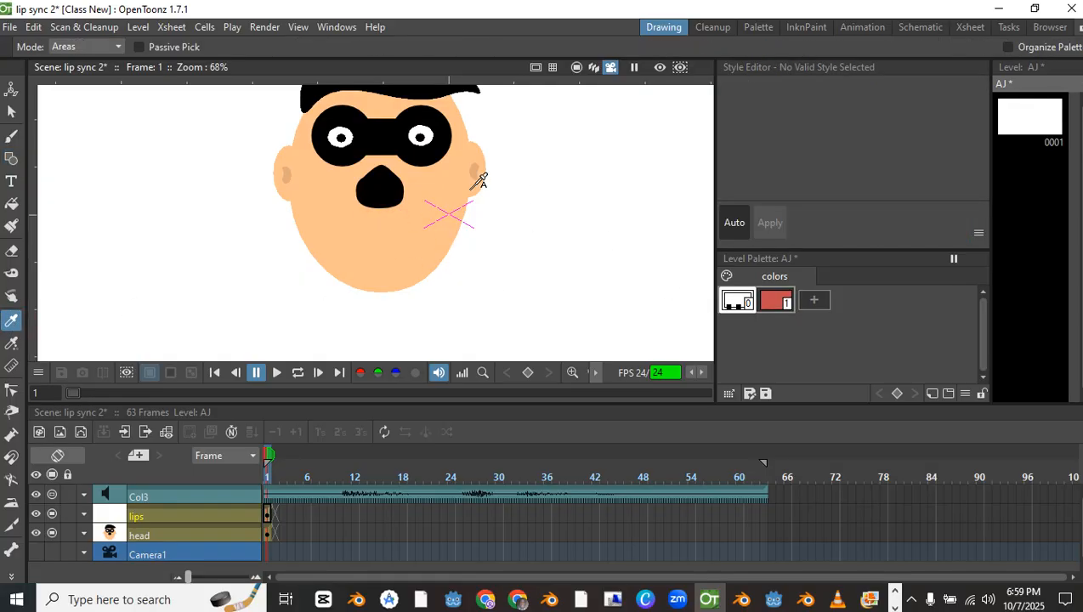
pyautogui.click(12, 137)
pyautogui.click(12, 112)
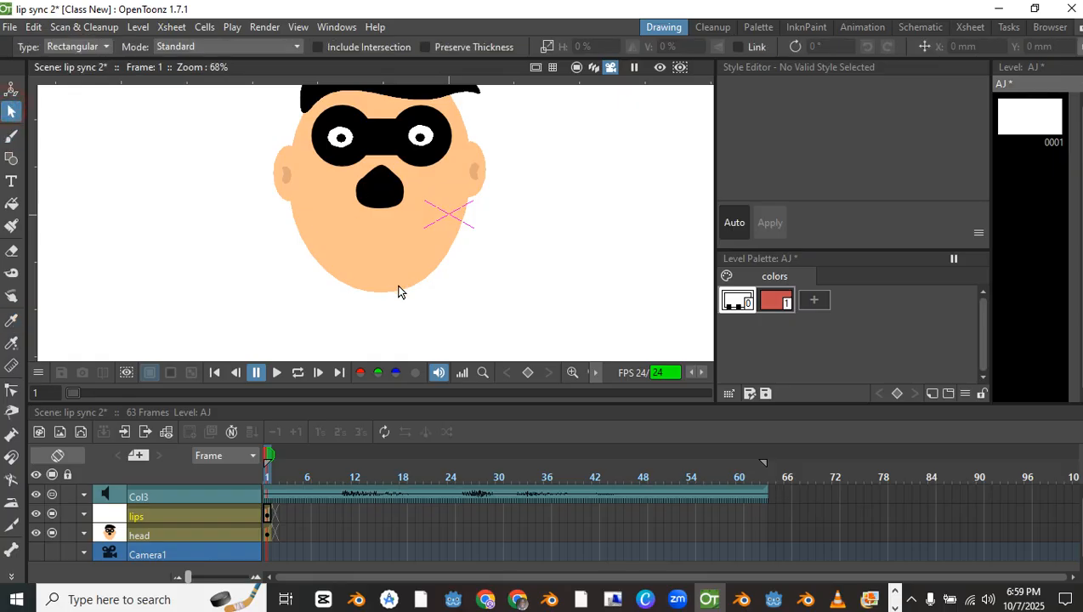
pyautogui.click(332, 276)
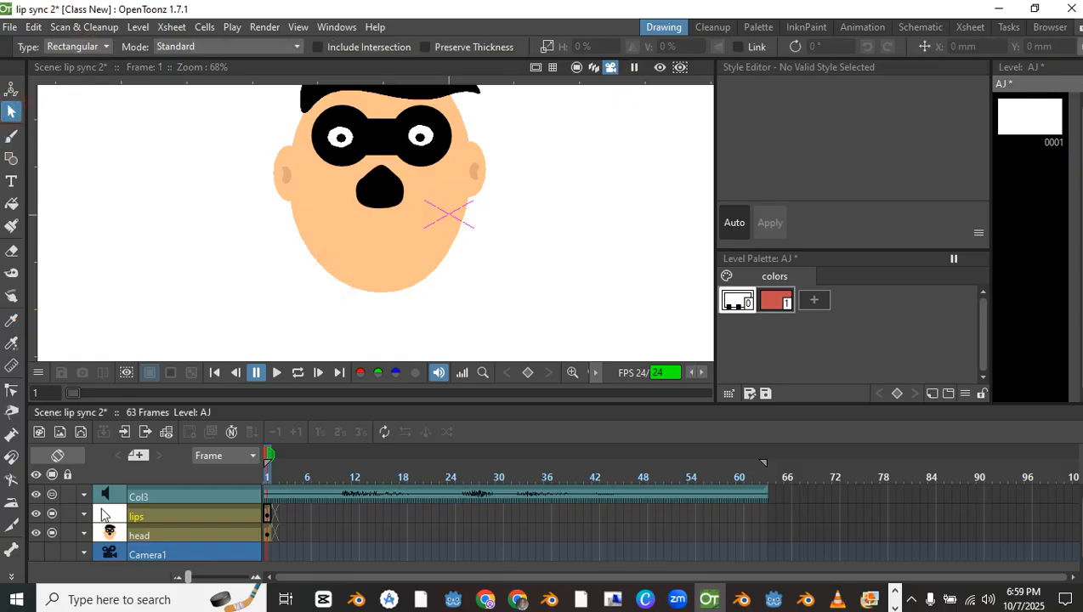
pyautogui.click(765, 303)
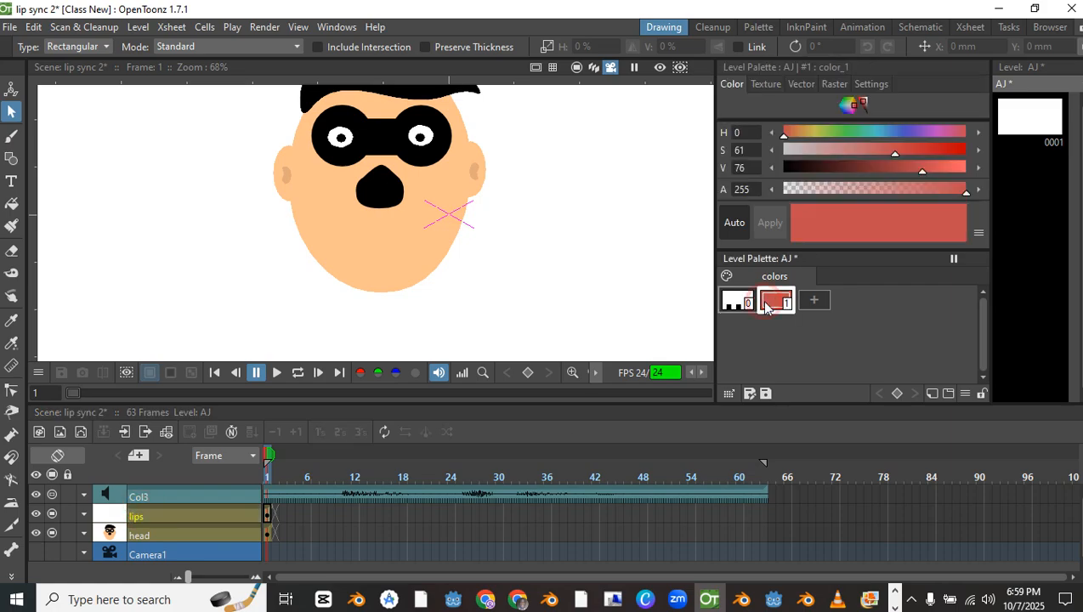
pyautogui.click(11, 323)
pyautogui.click(408, 251)
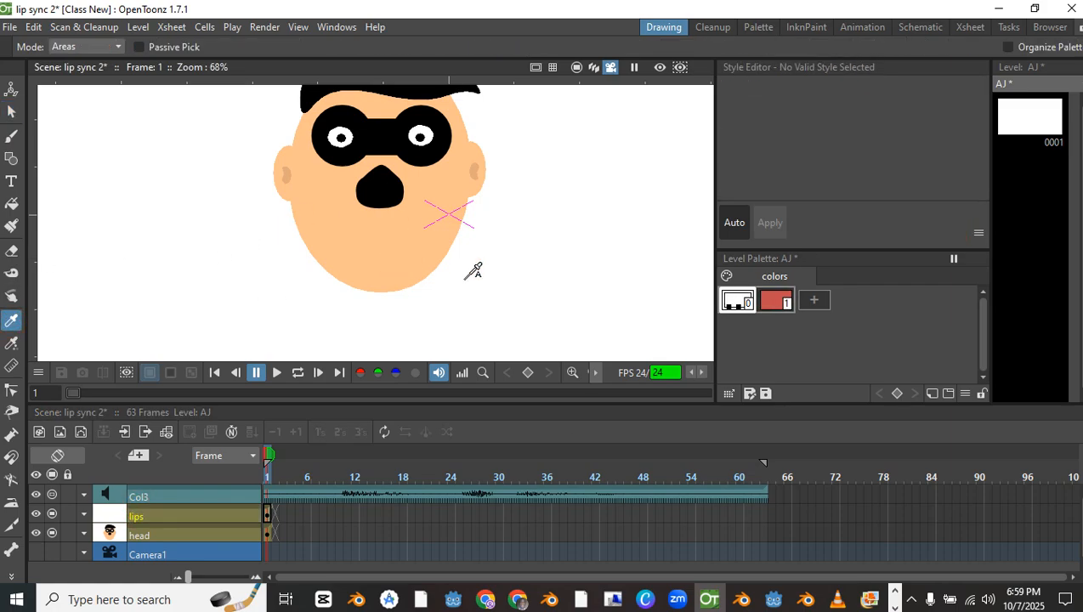
# Add palette style 2 to the lips level and paste the skin colour from the head level's style 1 into it
pyautogui.click(821, 301)
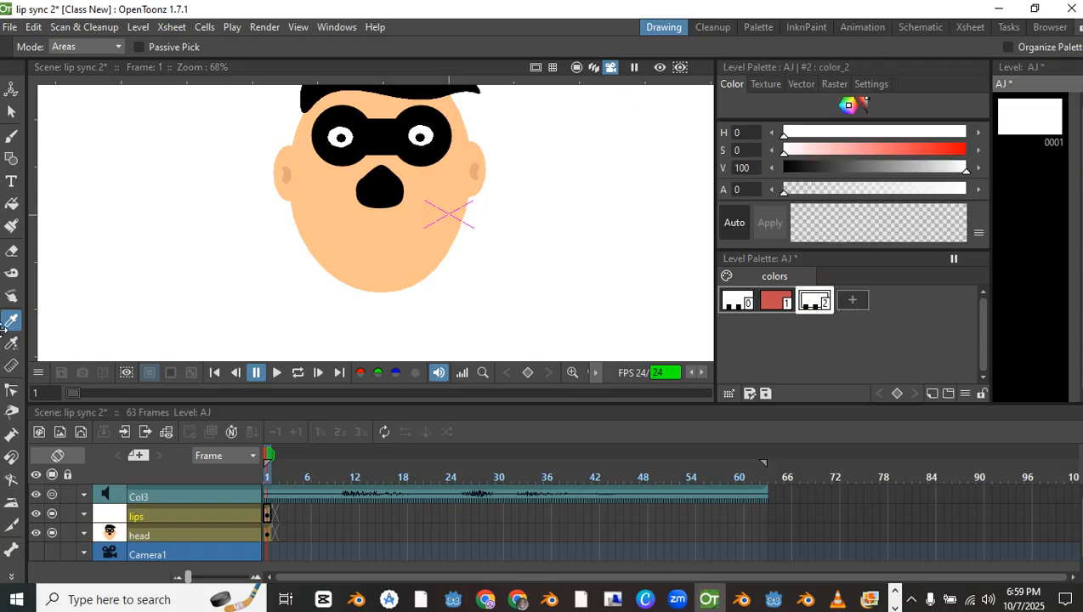
pyautogui.click(12, 111)
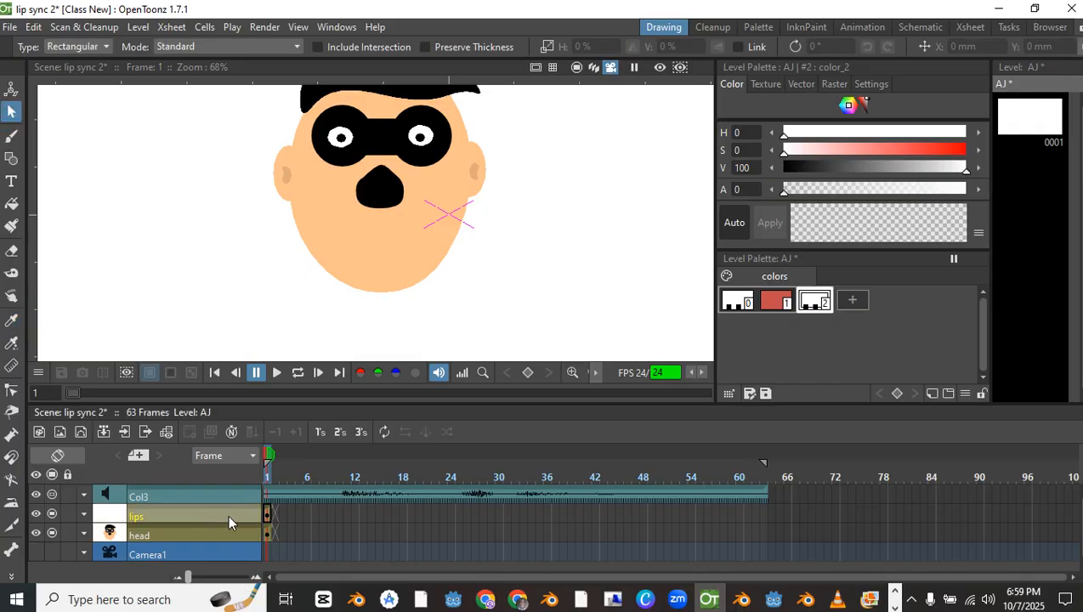
pyautogui.click(210, 527)
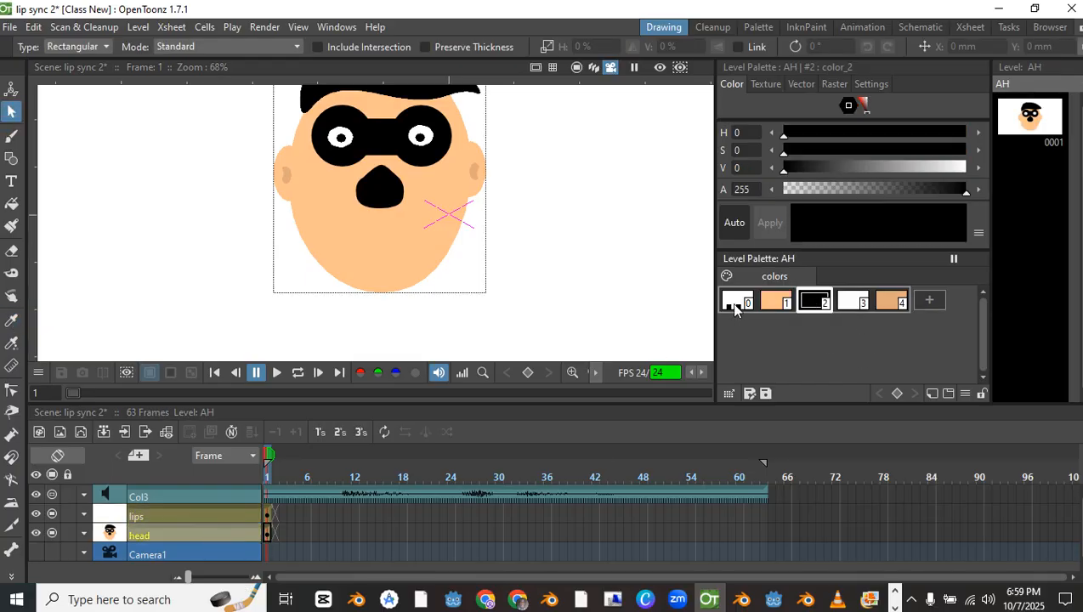
pyautogui.click(776, 301)
pyautogui.rightClick(777, 300)
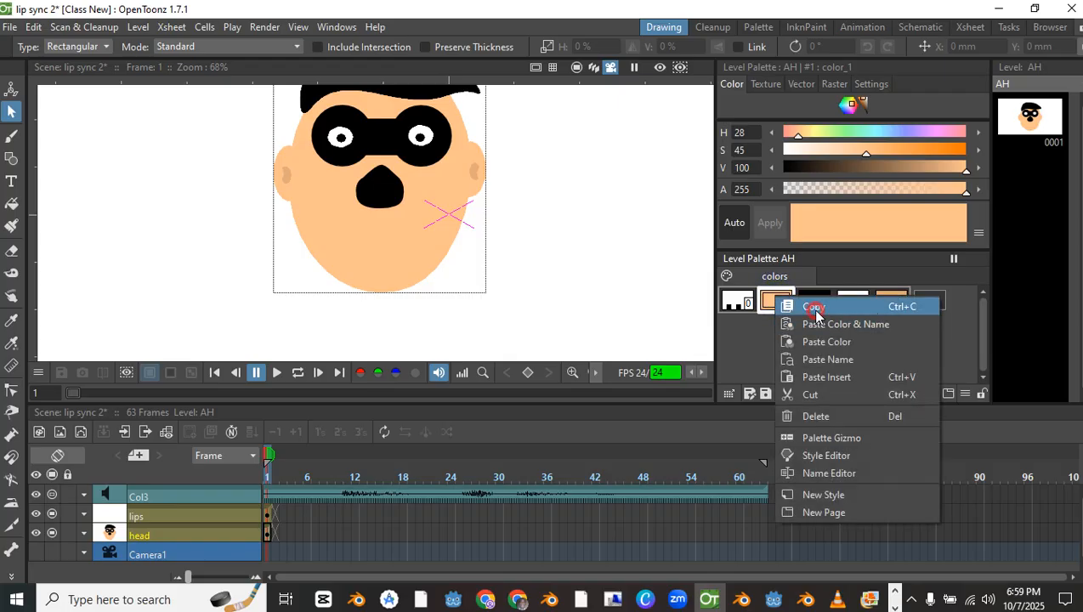
pyautogui.click(814, 307)
pyautogui.click(188, 516)
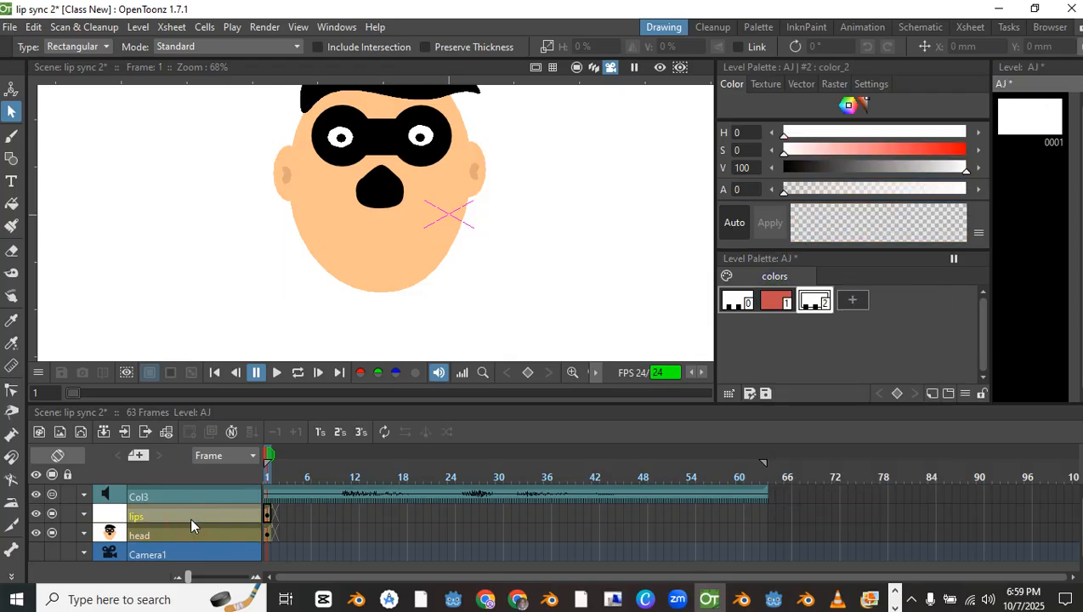
pyautogui.rightClick(823, 301)
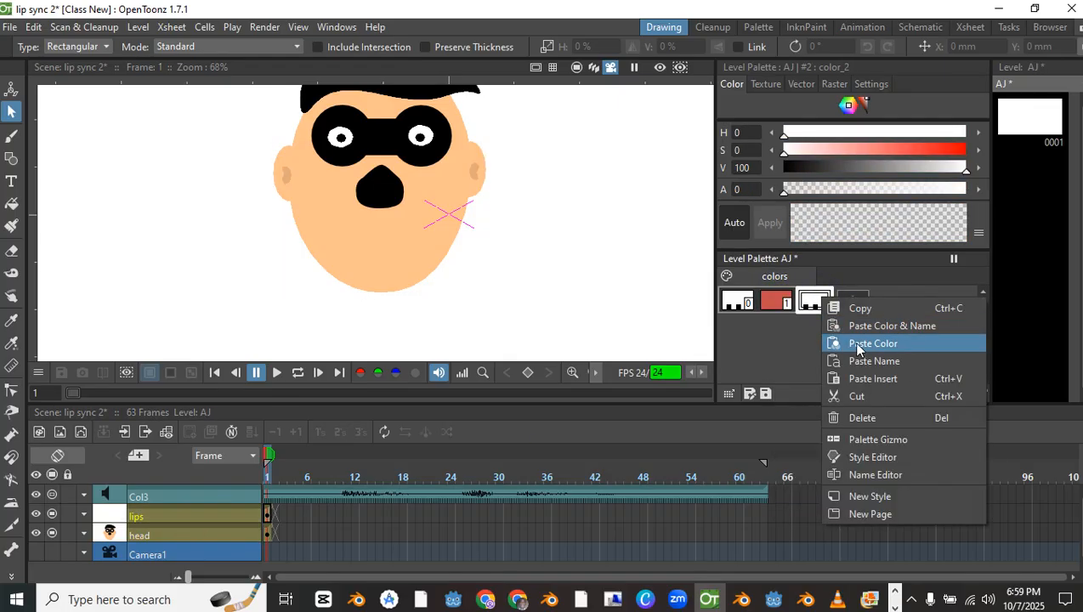
pyautogui.click(857, 345)
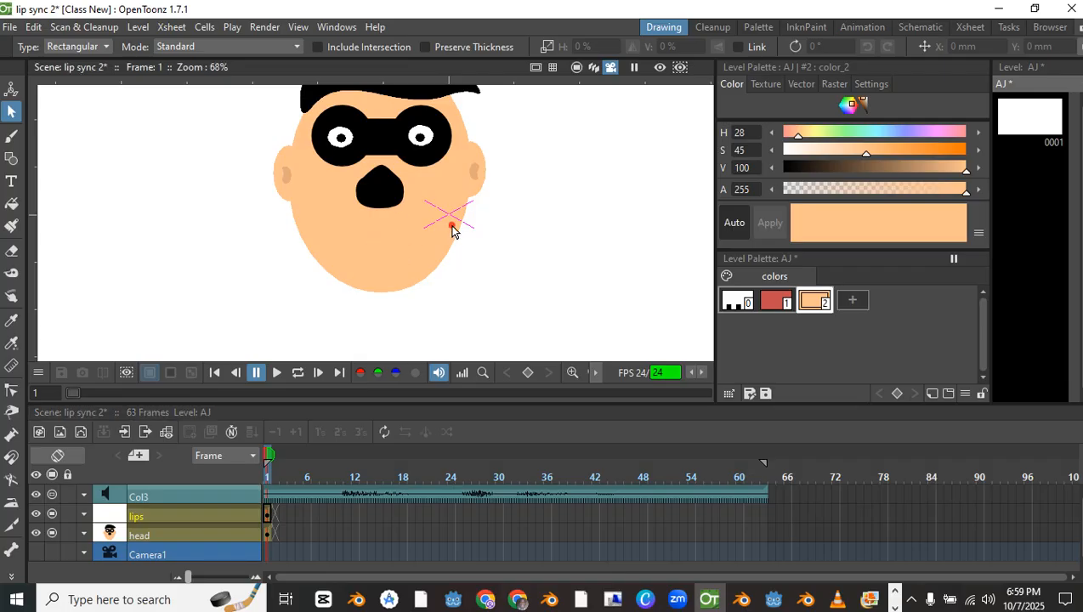
# Darken style 2 of the lips palette to value 30 and draw a filled circle below the nose with the Geometric tool
pyautogui.click(181, 515)
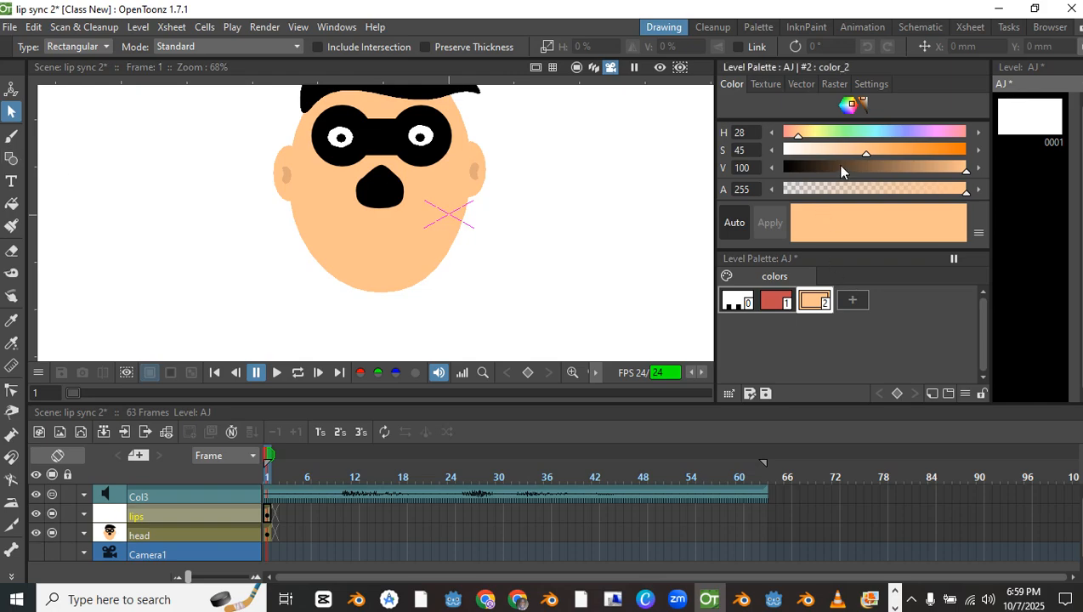
pyautogui.moveTo(964, 172); pyautogui.dragTo(936, 168)
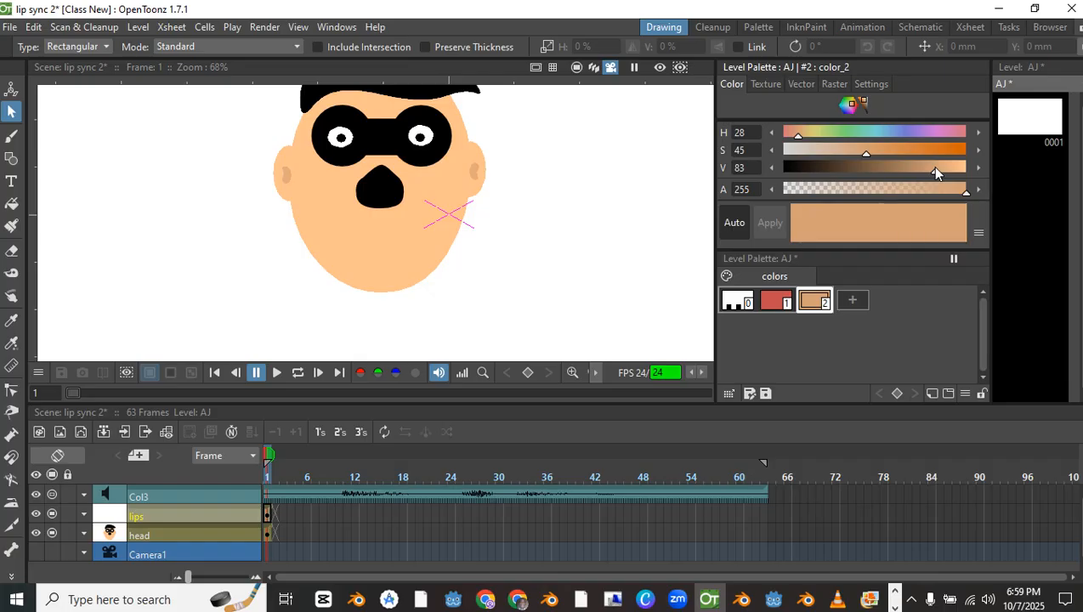
pyautogui.click(11, 159)
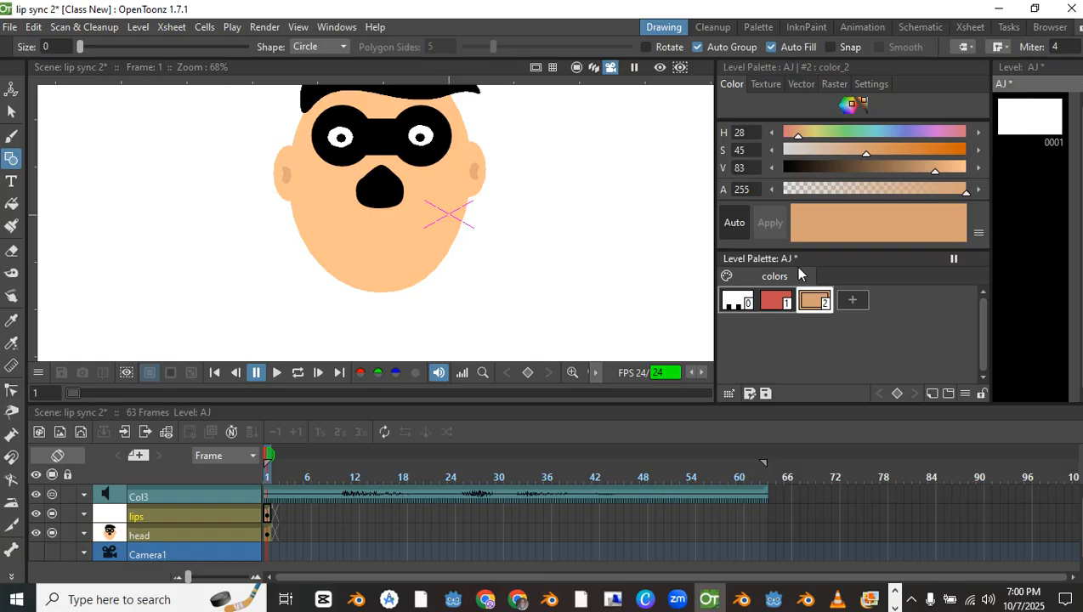
pyautogui.moveTo(937, 167); pyautogui.dragTo(837, 169)
pyautogui.moveTo(351, 239); pyautogui.dragTo(382, 247)
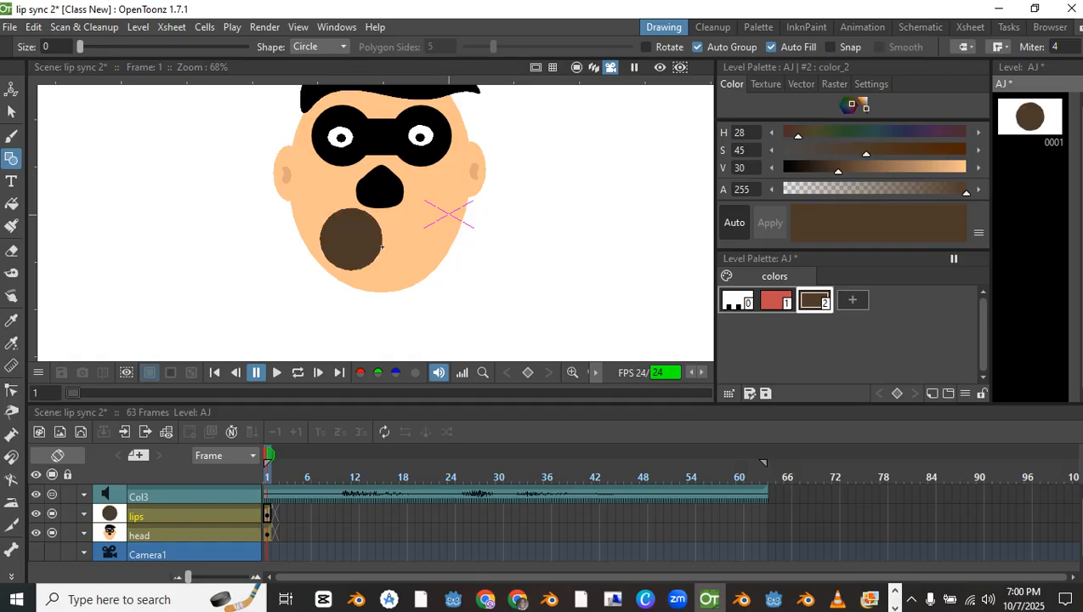
# Reshape the brown circle into a flat oval mouth centred under the nose, scaled to about 120% horizontally and 59% vertically
pyautogui.click(12, 111)
pyautogui.click(344, 223)
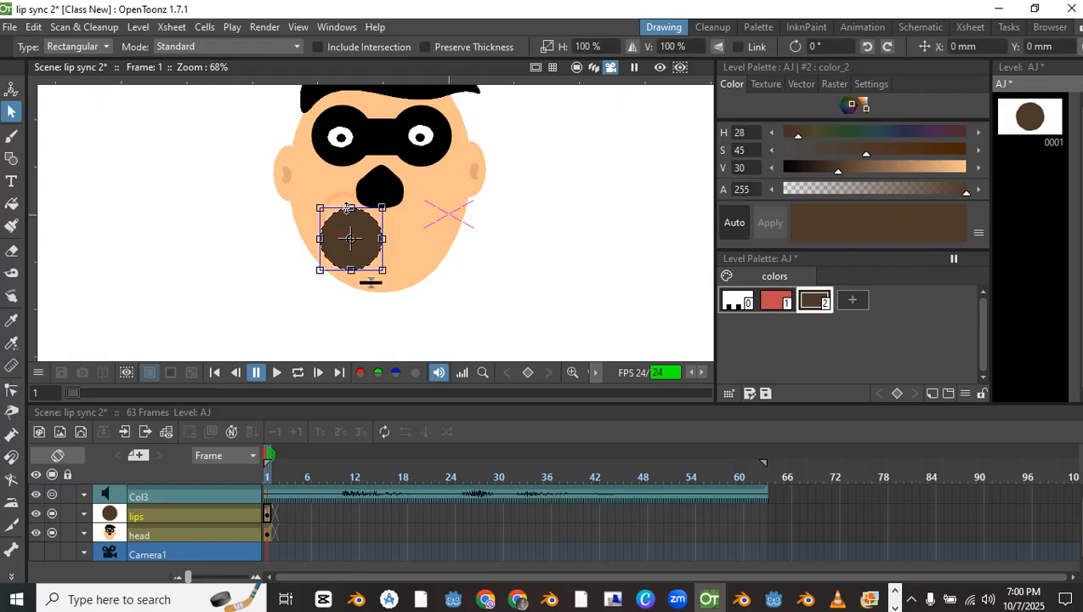
pyautogui.moveTo(351, 209); pyautogui.dragTo(415, 245)
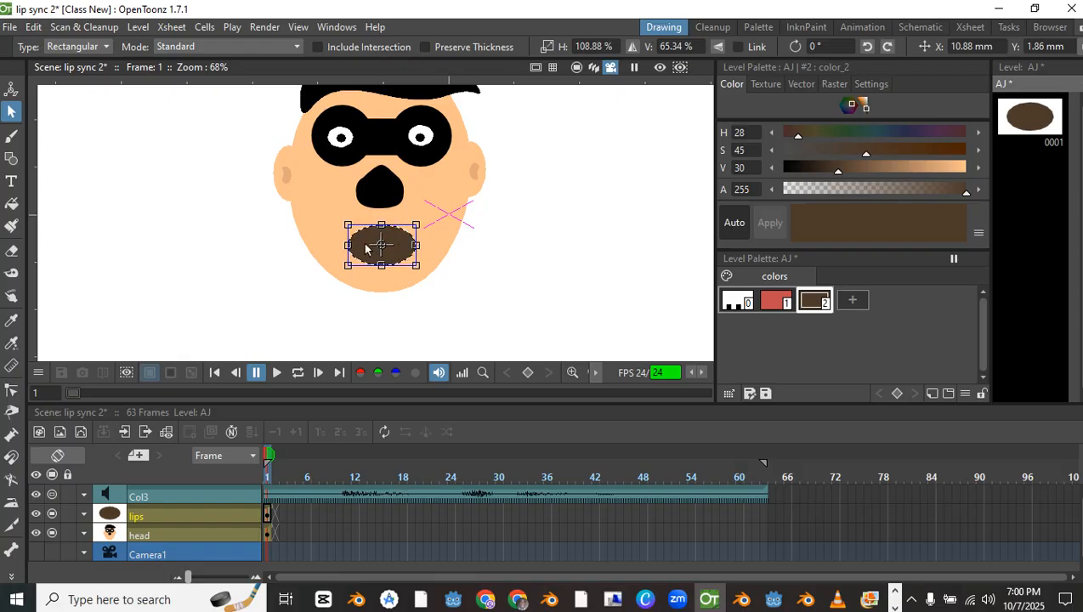
pyautogui.moveTo(342, 243); pyautogui.dragTo(378, 229)
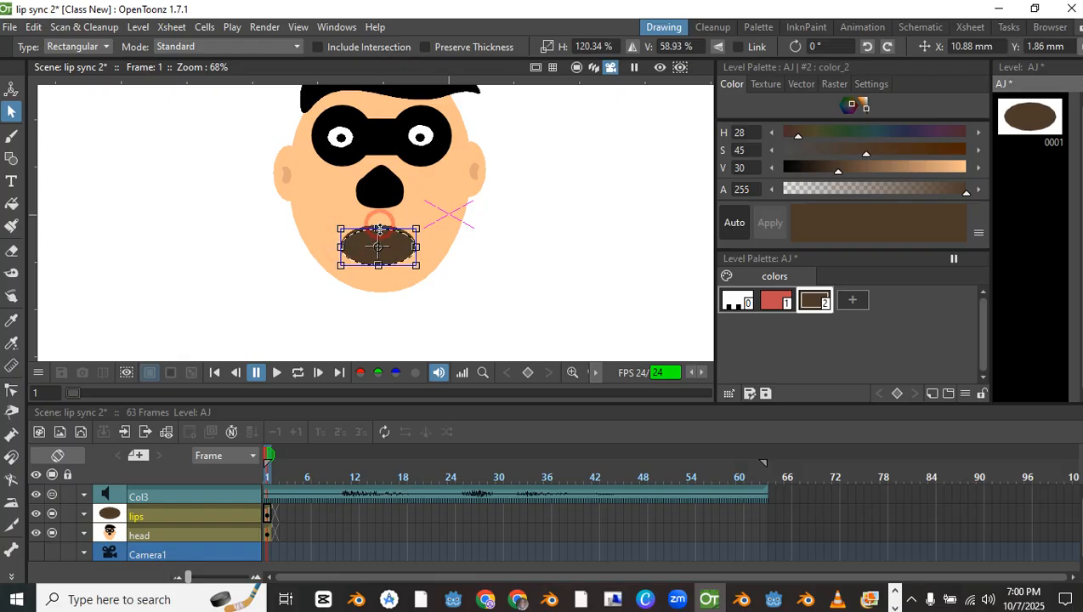
pyautogui.click(467, 254)
# Widen the brown mouth oval to about 108% of its width, keeping its height
pyautogui.scroll(-5, 534, 312)
pyautogui.scroll(5, 484, 275)
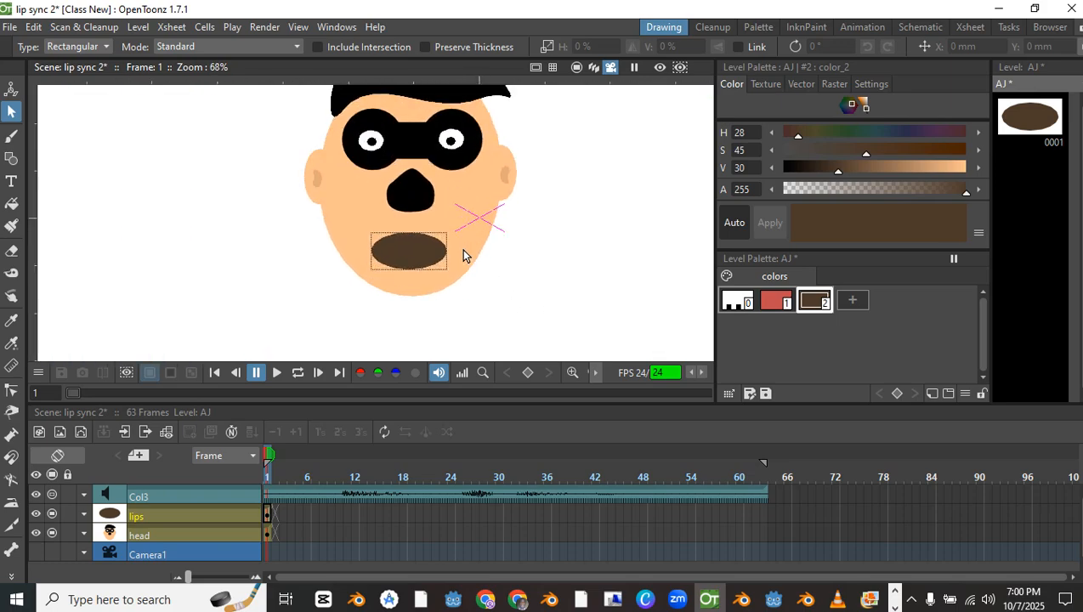
pyautogui.click(432, 235)
pyautogui.moveTo(447, 251); pyautogui.dragTo(453, 250)
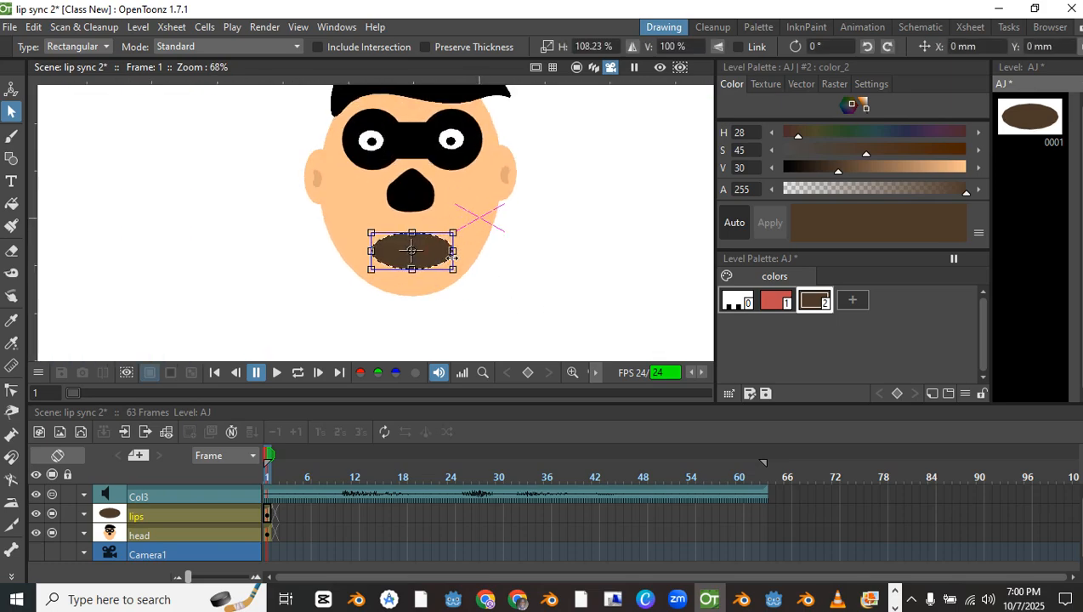
pyautogui.scroll(3, 451, 253)
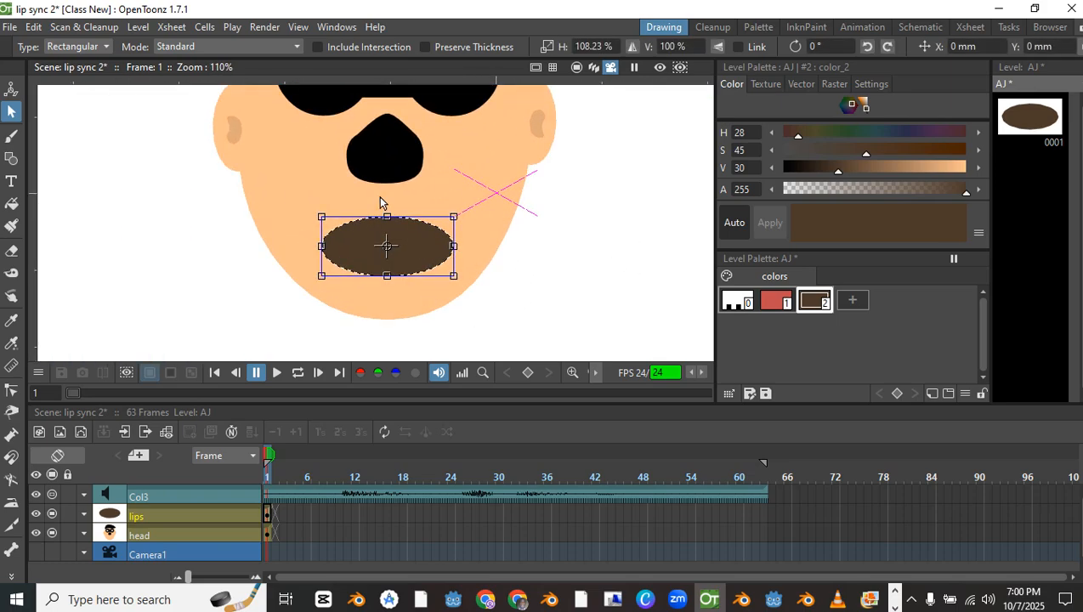
pyautogui.scroll(1, 511, 248)
pyautogui.scroll(-2, 534, 241)
pyautogui.scroll(2, 477, 249)
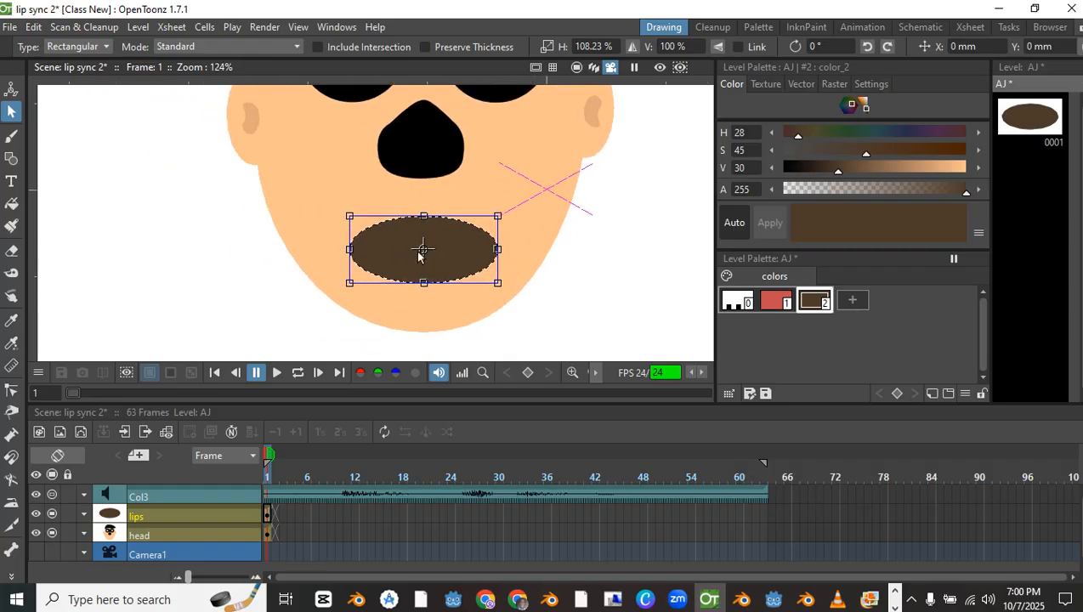
pyautogui.click(550, 254)
pyautogui.click(444, 246)
pyautogui.scroll(-1, 150, 186)
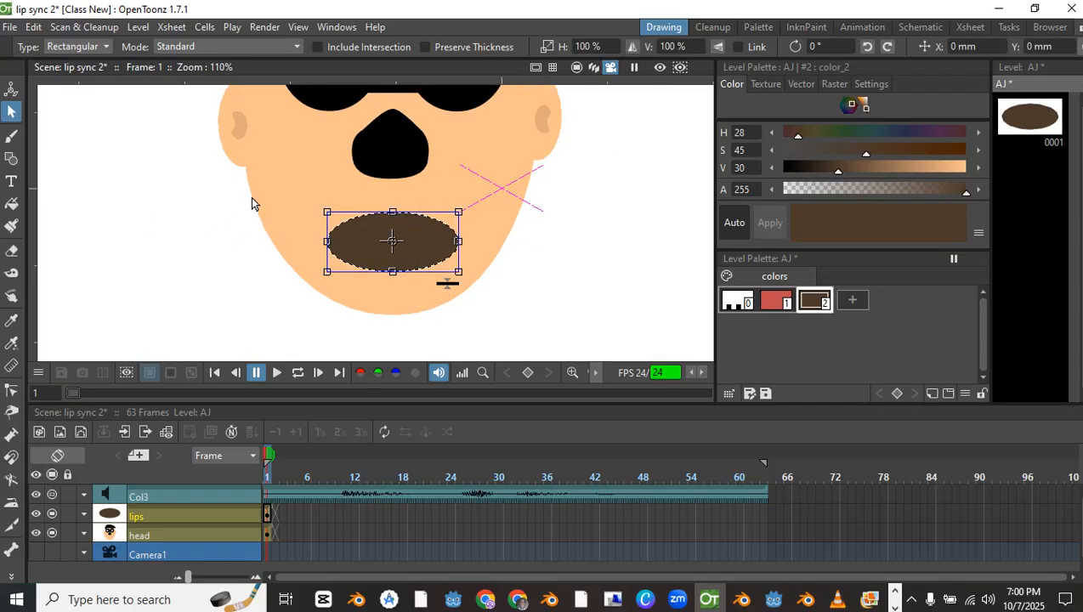
# Choose the Geometric tool and add white palette style 3 to the lips level with saturation 0 and value 100
pyautogui.scroll(2, 251, 198)
pyautogui.click(8, 157)
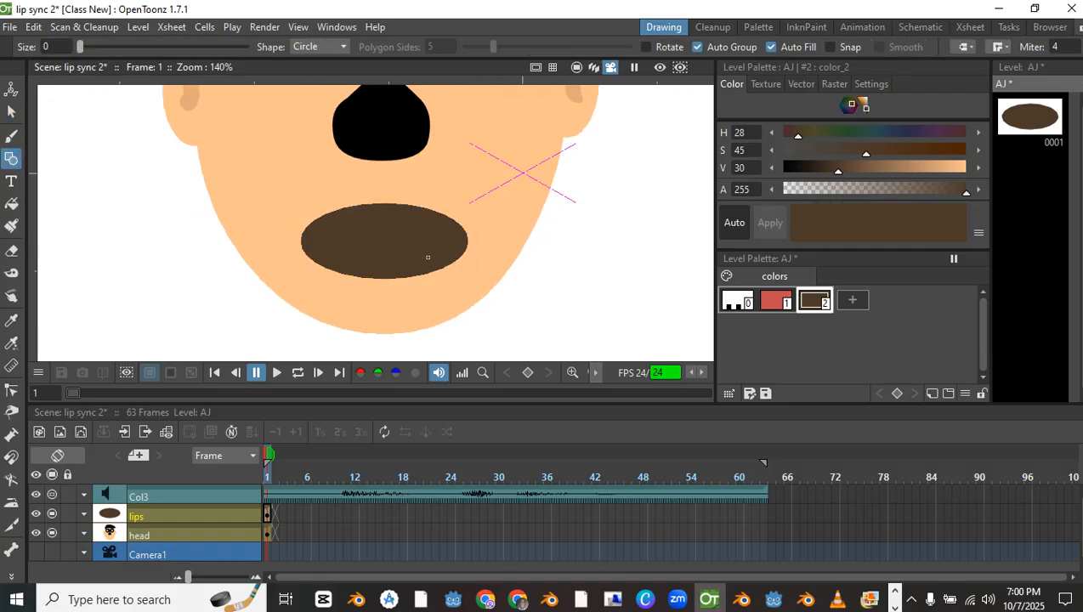
pyautogui.scroll(-1, 376, 243)
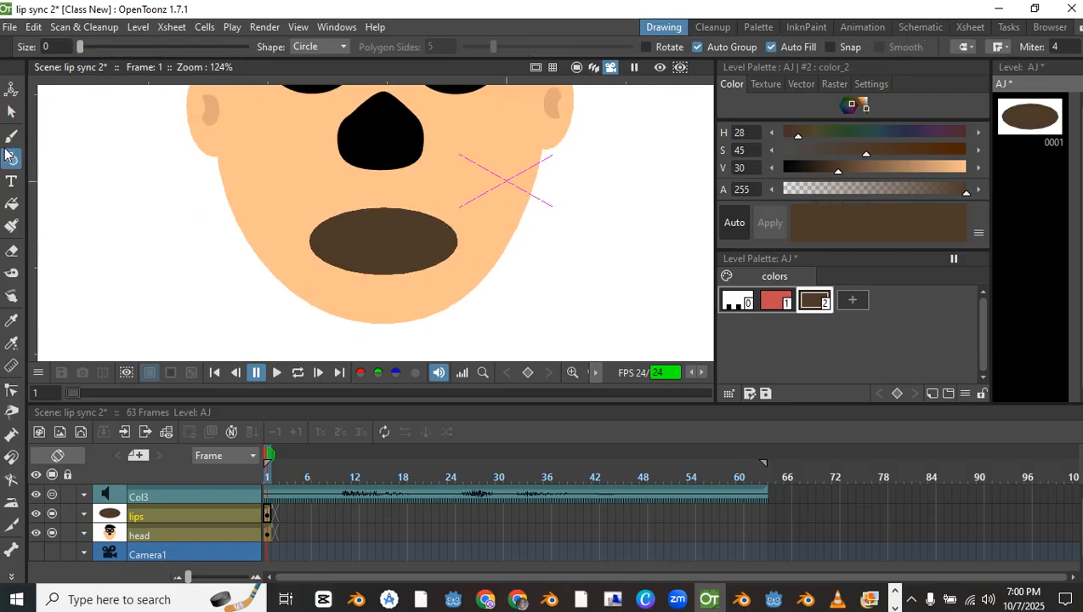
pyautogui.click(845, 301)
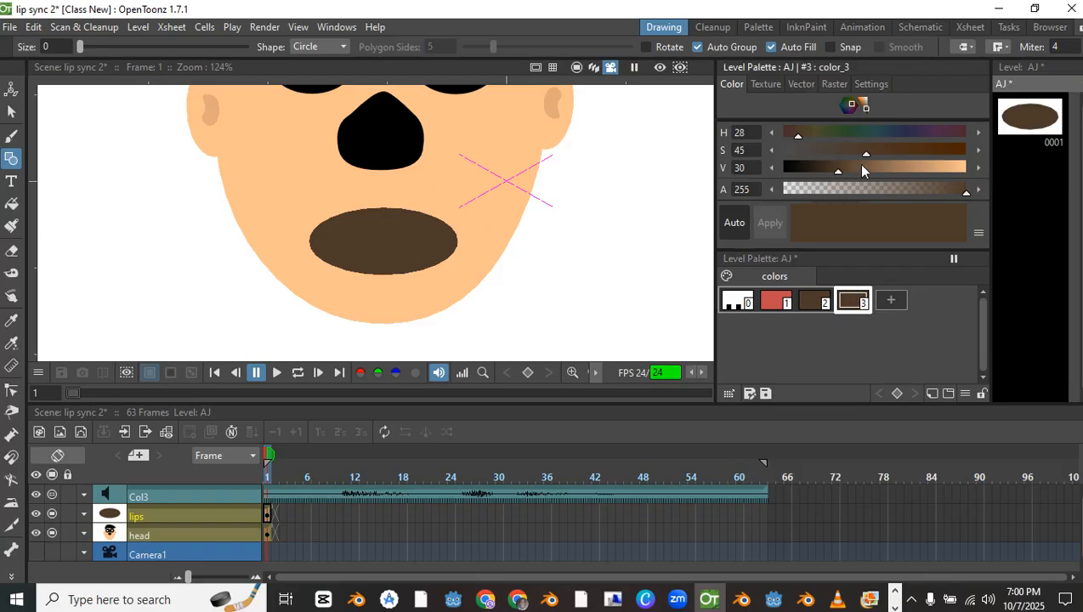
pyautogui.moveTo(861, 169); pyautogui.dragTo(1008, 175)
pyautogui.moveTo(848, 150); pyautogui.dragTo(778, 154)
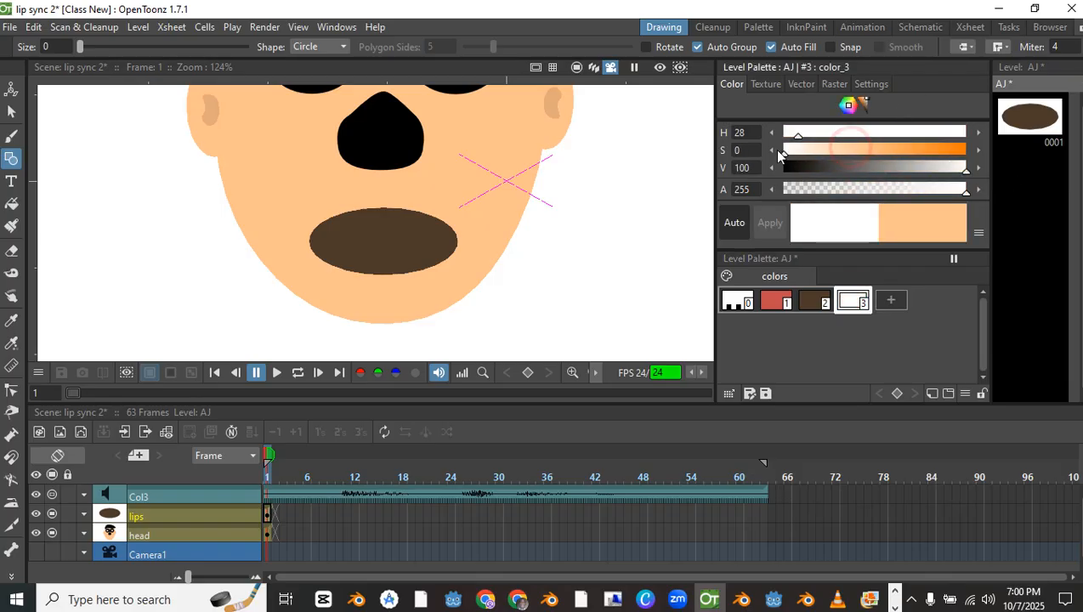
# Draw a white circle over the mouth and reshape it to about 156% by 56% as teeth along the mouth's upper edge
pyautogui.moveTo(368, 218)
pyautogui.mouseDown()
pyautogui.moveTo(381, 227)
pyautogui.moveTo(389, 219)
pyautogui.mouseUp()
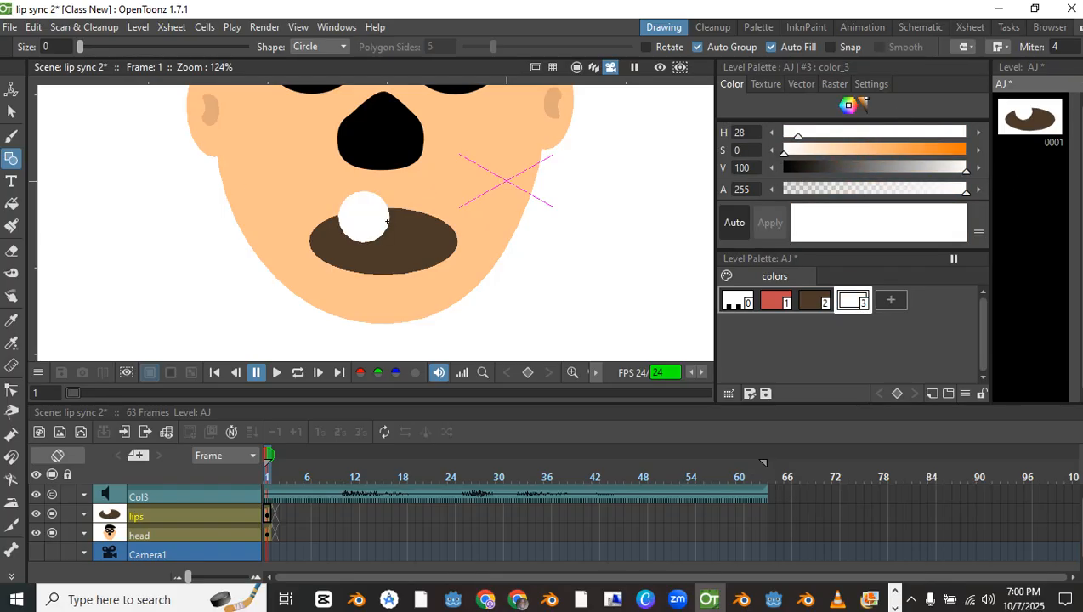
pyautogui.click(11, 111)
pyautogui.click(365, 196)
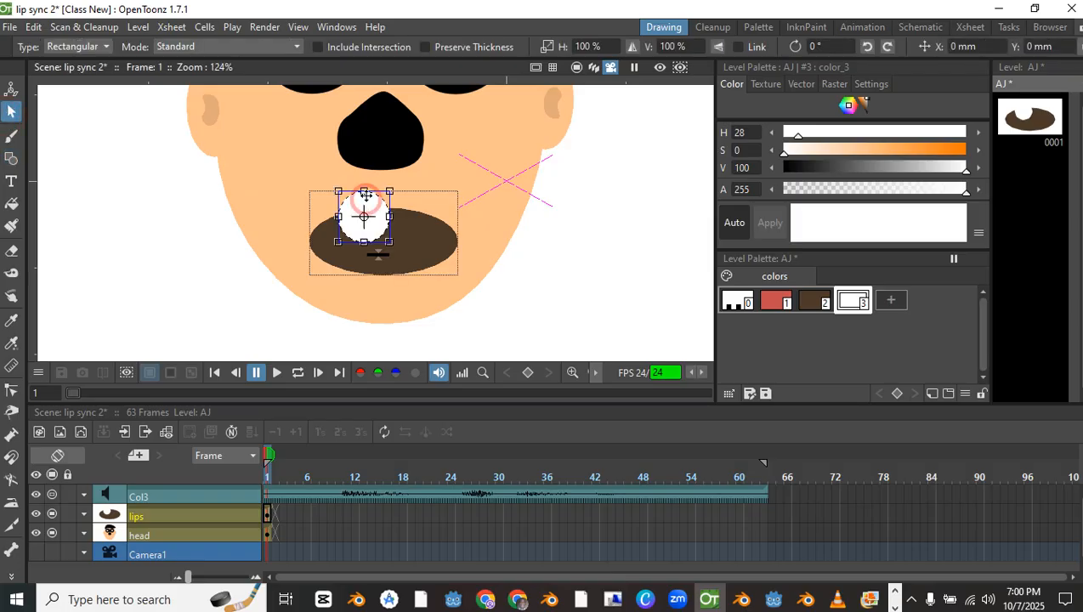
pyautogui.moveTo(364, 193); pyautogui.dragTo(345, 223)
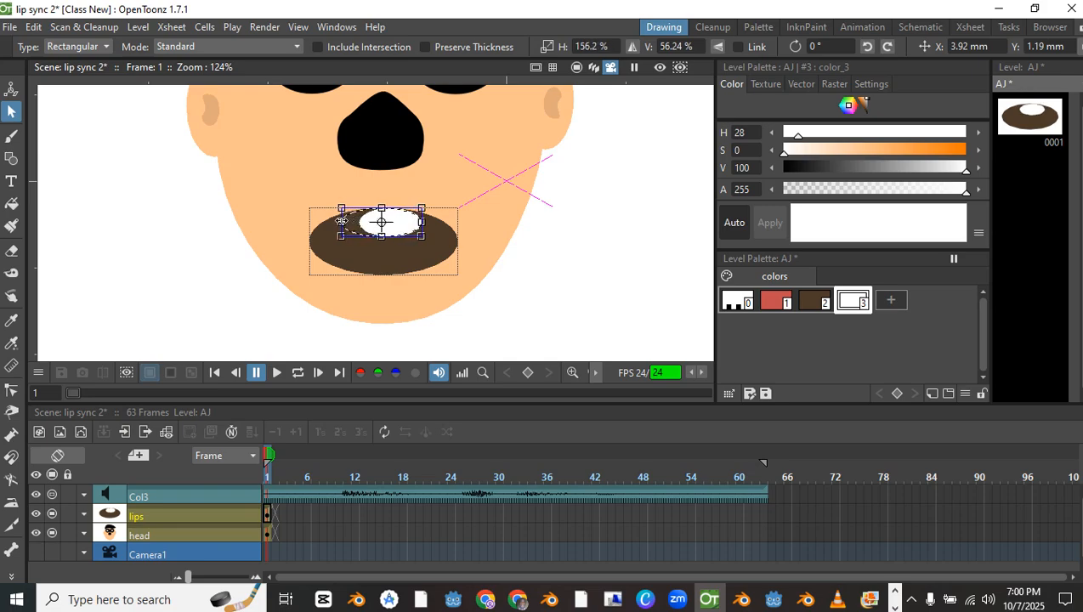
# Stretch the upper teeth oval on both sides to about 122% of its width
pyautogui.click(521, 230)
pyautogui.click(404, 222)
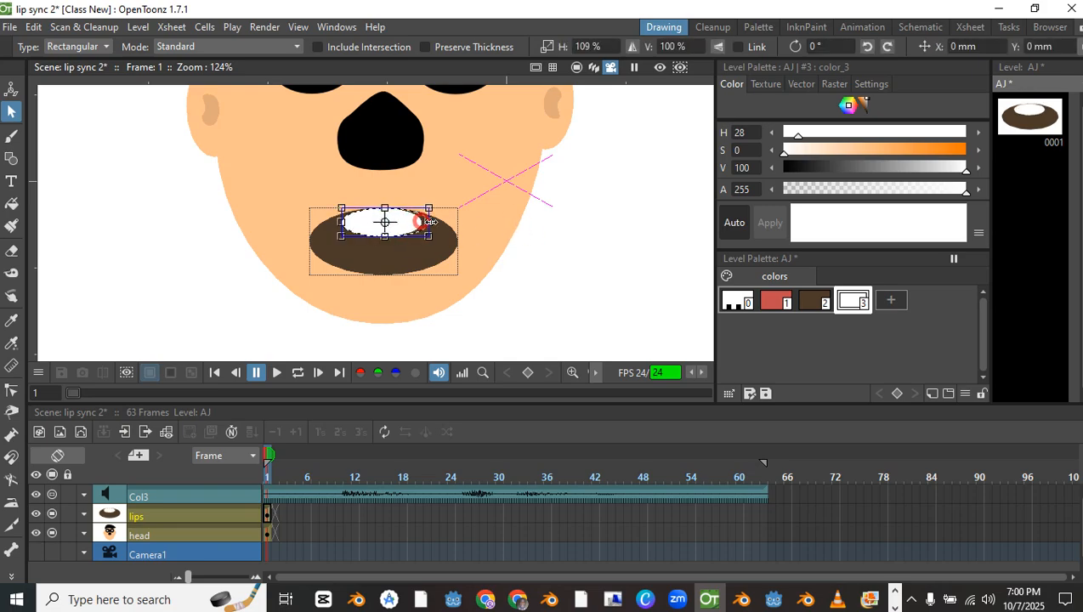
pyautogui.moveTo(423, 223); pyautogui.dragTo(432, 223)
pyautogui.moveTo(346, 223); pyautogui.dragTo(334, 223)
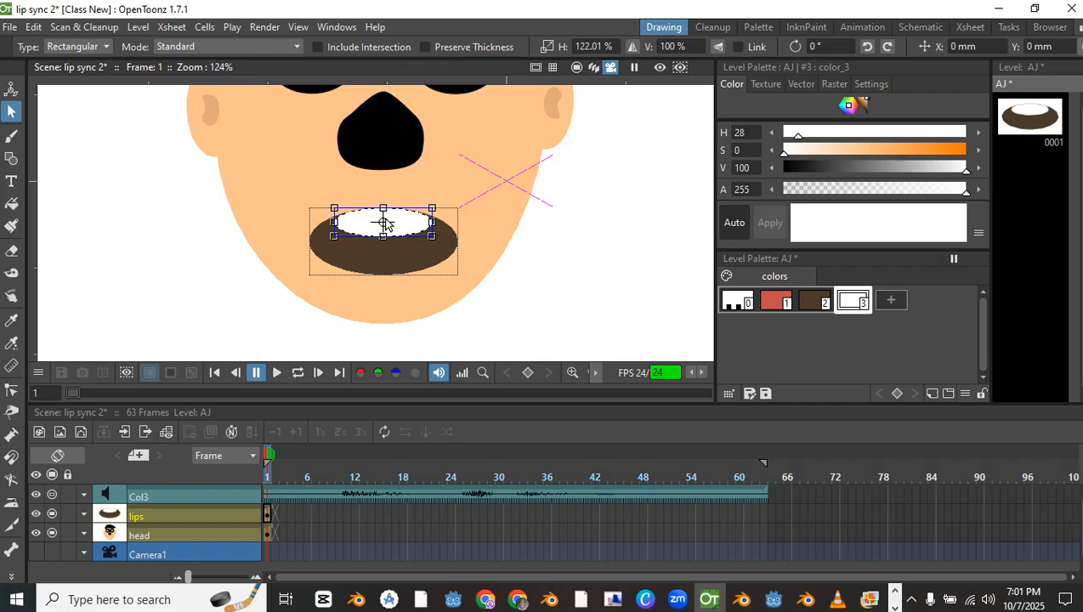
# Duplicate the white teeth oval and align the copy with the mouth's lower edge, directly beneath the upper teeth
pyautogui.hotkey('ctrl', 'v')
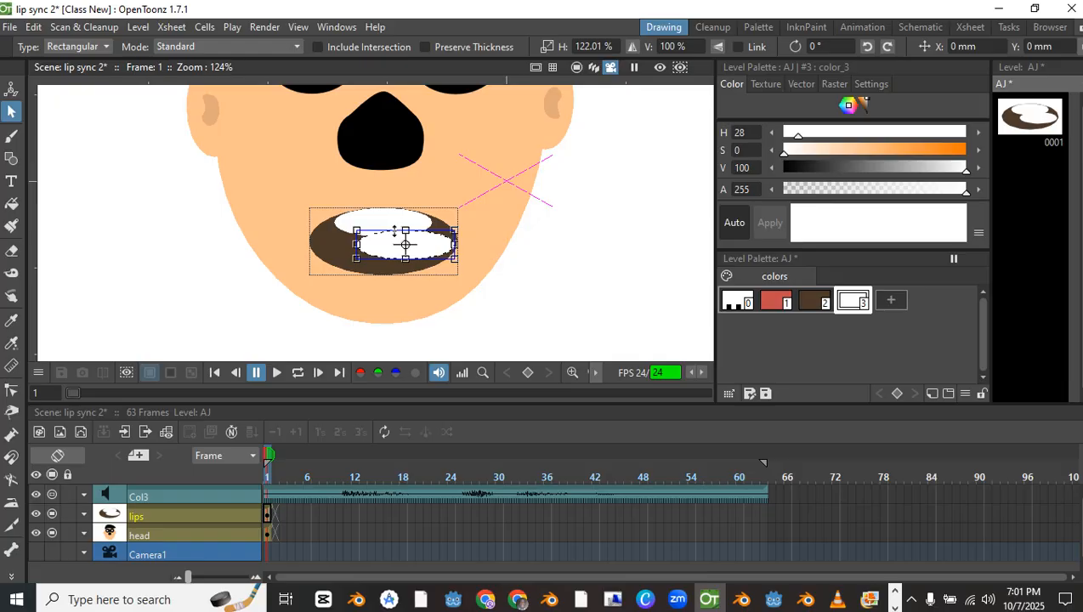
pyautogui.moveTo(429, 237); pyautogui.dragTo(404, 251)
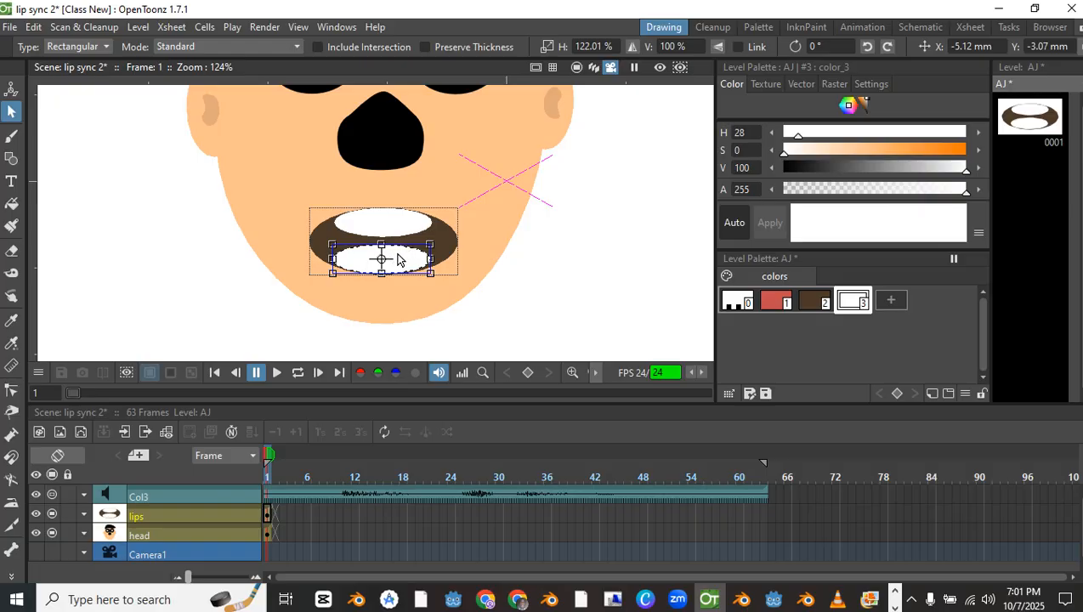
pyautogui.press('Right')
pyautogui.press('Down')
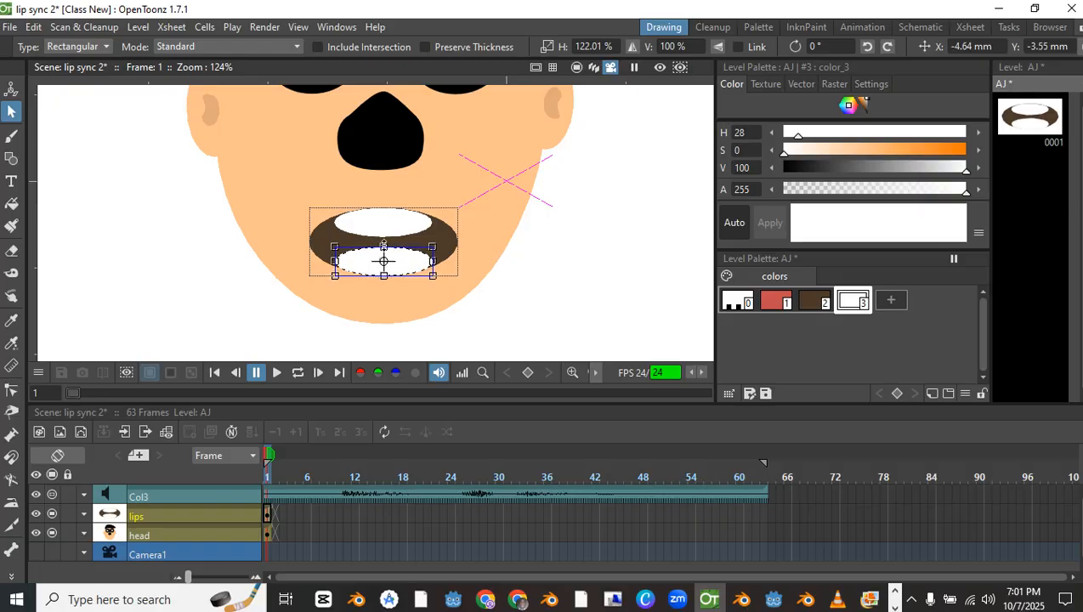
# Flatten both teeth ovals, bringing the upper one to about 75% of its height and making it slightly wider
pyautogui.moveTo(383, 246)
pyautogui.mouseDown()
pyautogui.moveTo(384, 229)
pyautogui.moveTo(332, 220)
pyautogui.mouseUp()
pyautogui.click(386, 231)
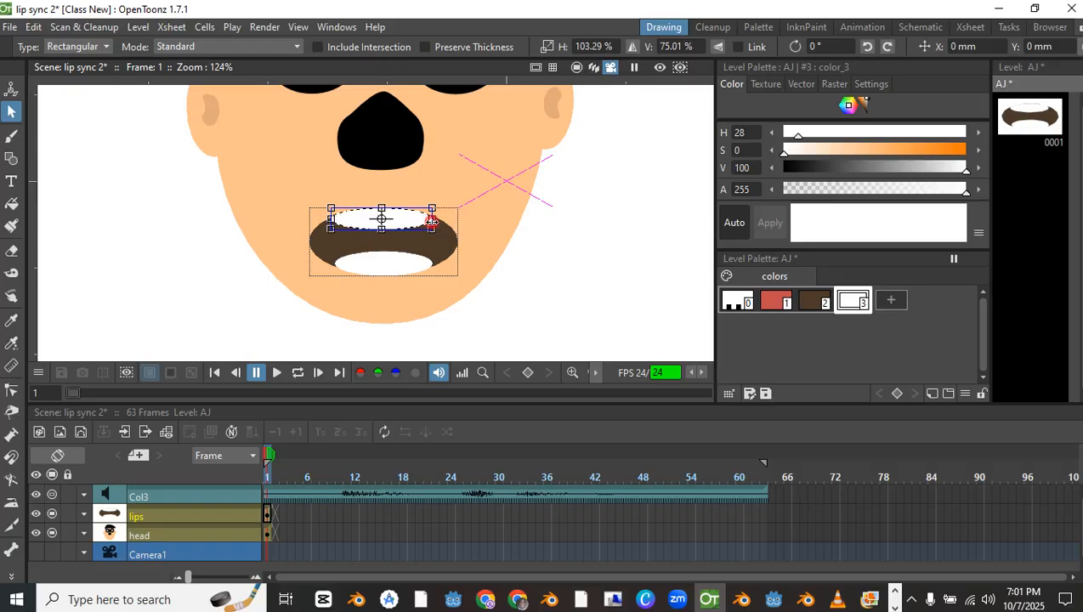
pyautogui.moveTo(432, 222); pyautogui.dragTo(435, 221)
pyautogui.click(523, 250)
# Widen the lower teeth oval slightly on one side so its width lines up with the upper teeth
pyautogui.click(406, 267)
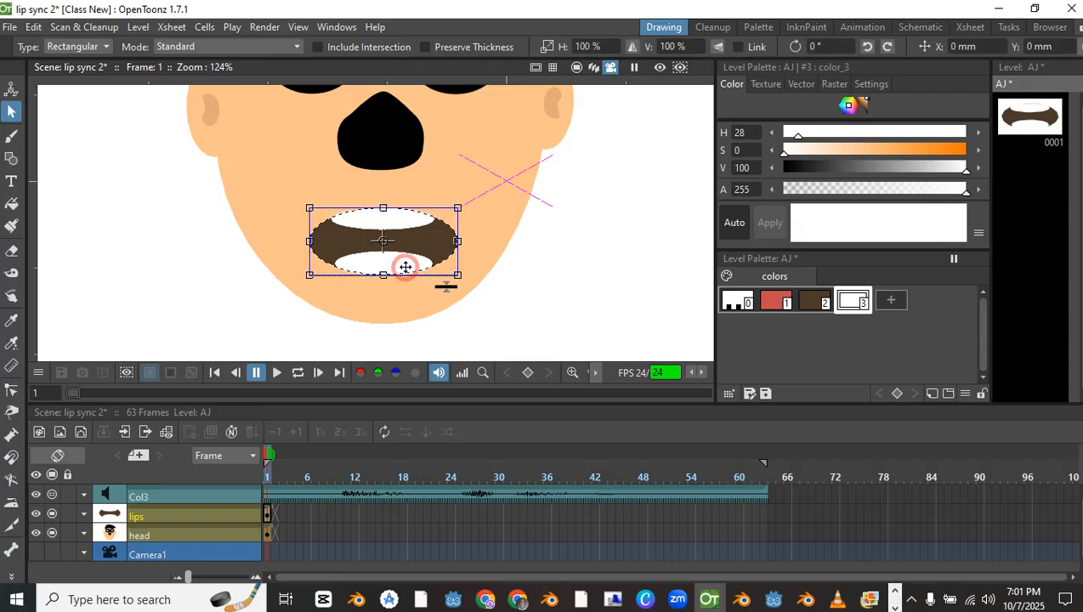
pyautogui.click(370, 260)
pyautogui.moveTo(351, 260); pyautogui.dragTo(348, 264)
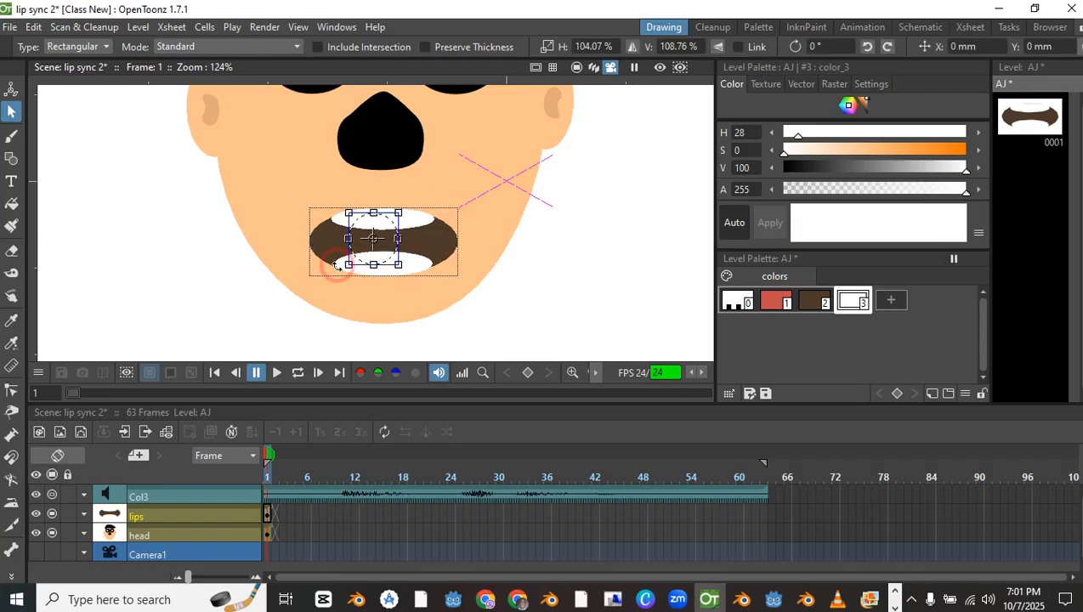
pyautogui.click(335, 294)
pyautogui.click(341, 267)
pyautogui.click(337, 264)
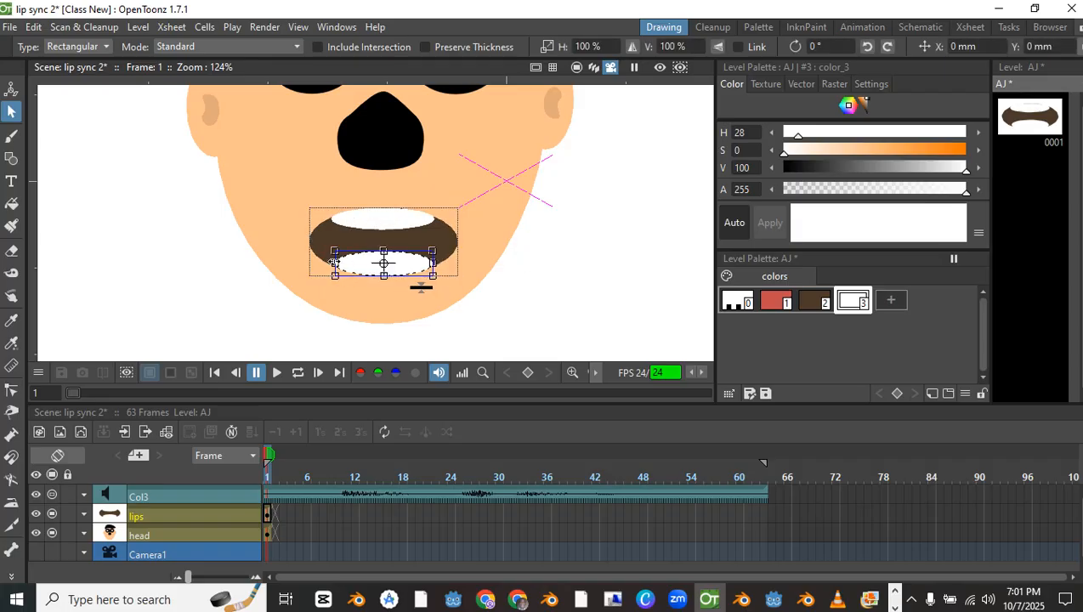
pyautogui.moveTo(334, 262); pyautogui.dragTo(331, 263)
pyautogui.click(518, 303)
pyautogui.scroll(-5, 517, 302)
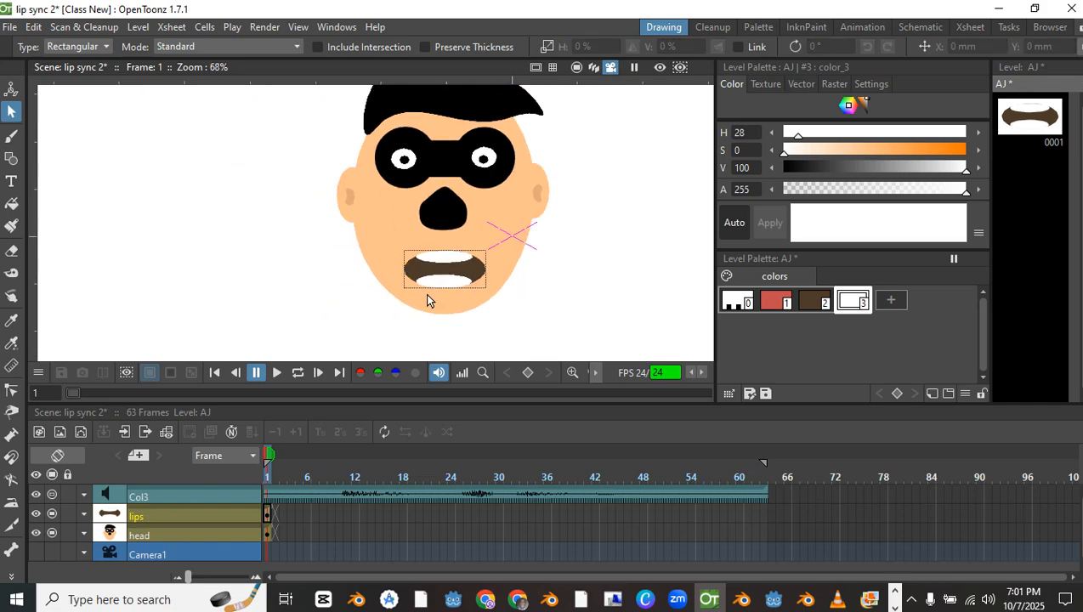
pyautogui.click(438, 262)
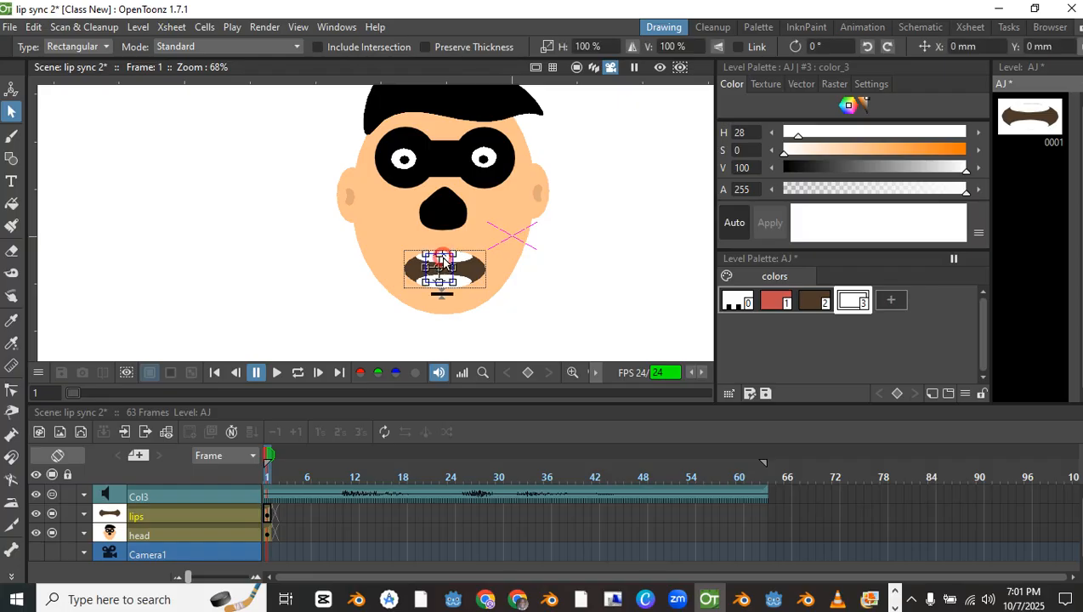
pyautogui.scroll(3, 451, 269)
pyautogui.click(441, 259)
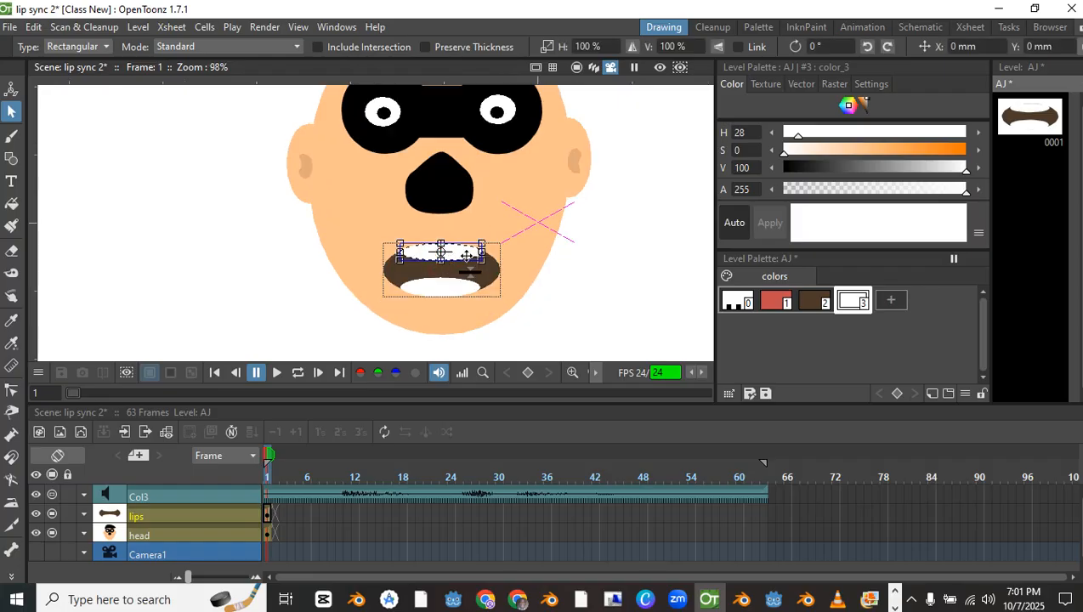
pyautogui.scroll(1, 460, 265)
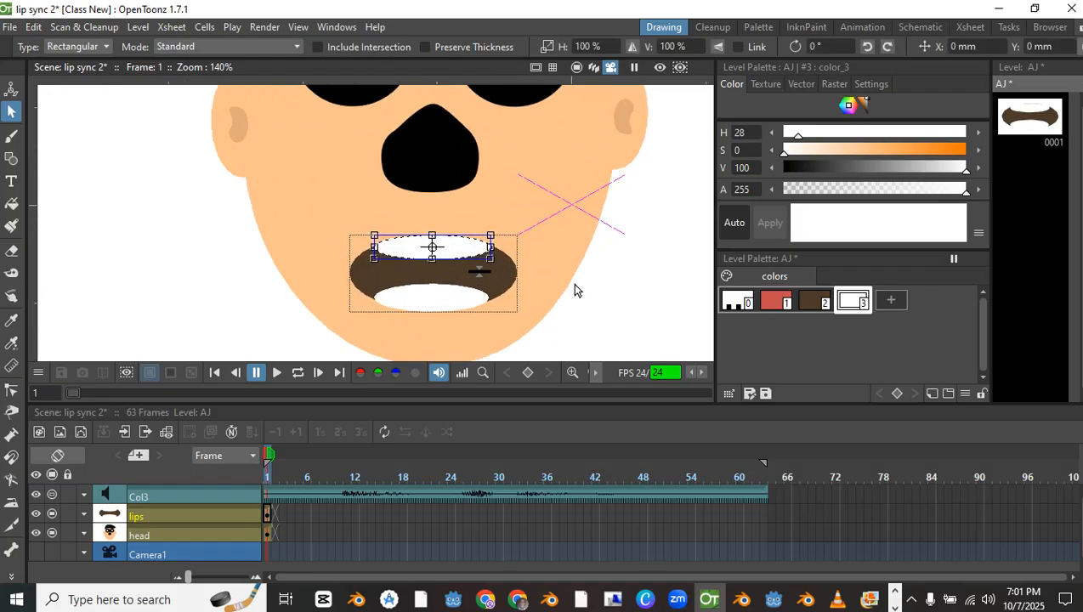
pyautogui.scroll(-1, 576, 290)
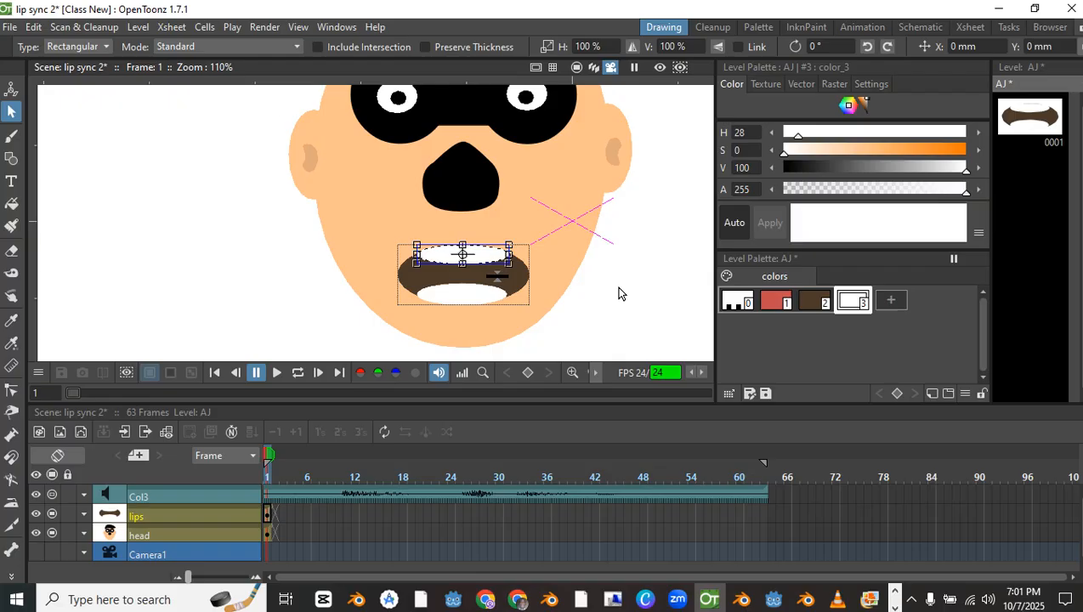
# View drawing 0001 and the empty second slot of the lips level, and return to the scene at frame 1
pyautogui.click(1047, 89)
pyautogui.click(1048, 89)
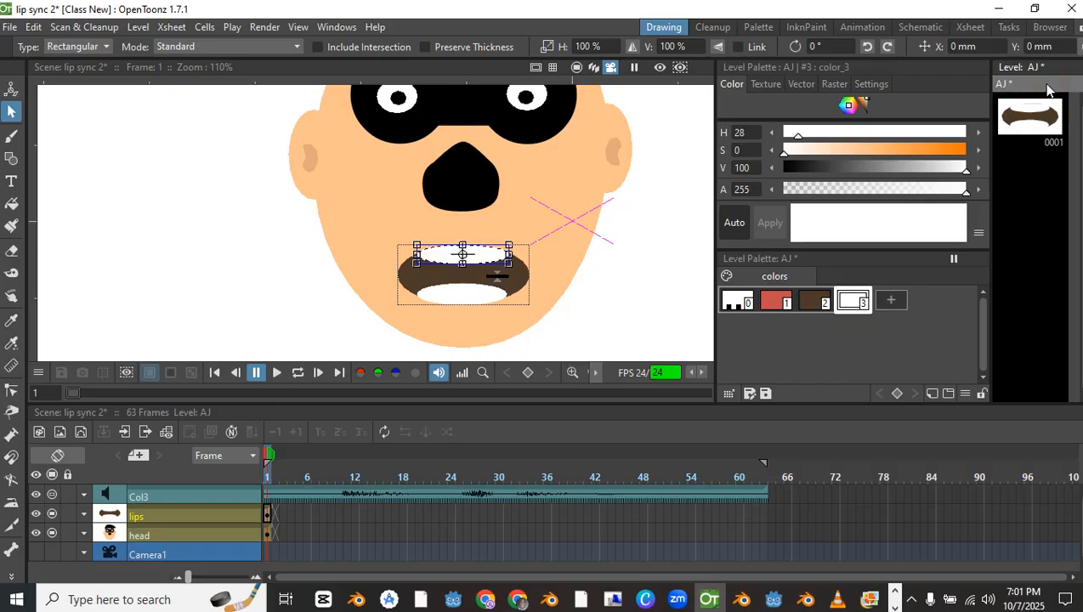
pyautogui.click(322, 26)
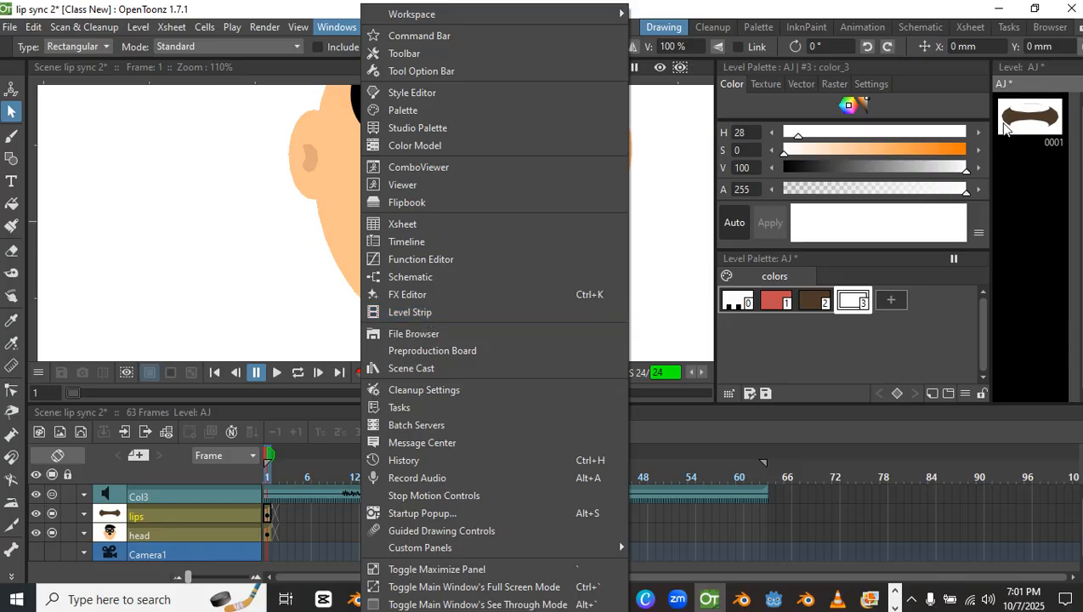
pyautogui.click(1016, 123)
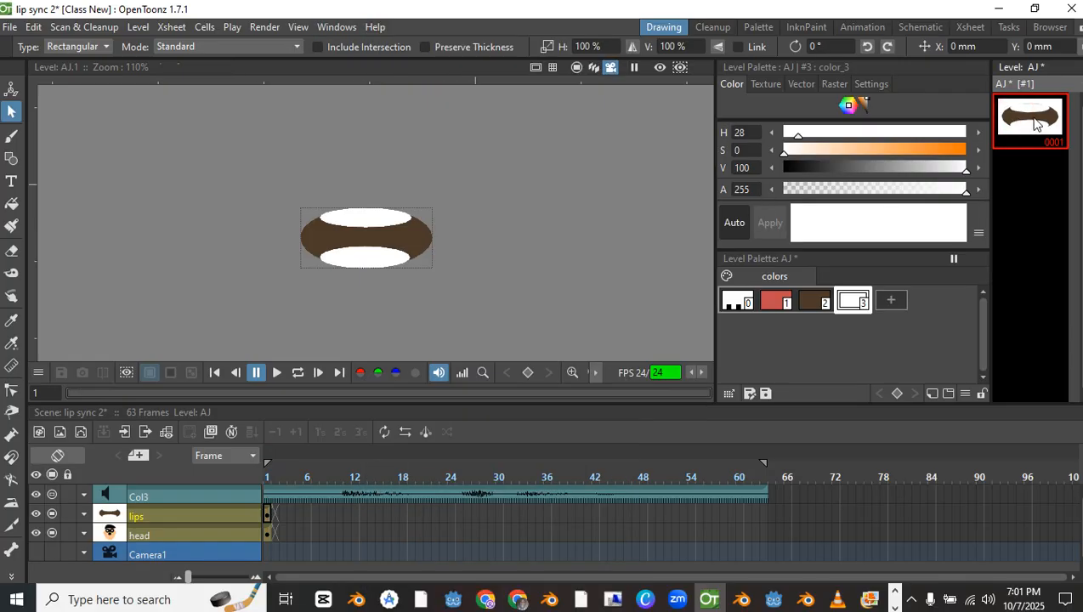
pyautogui.click(1037, 187)
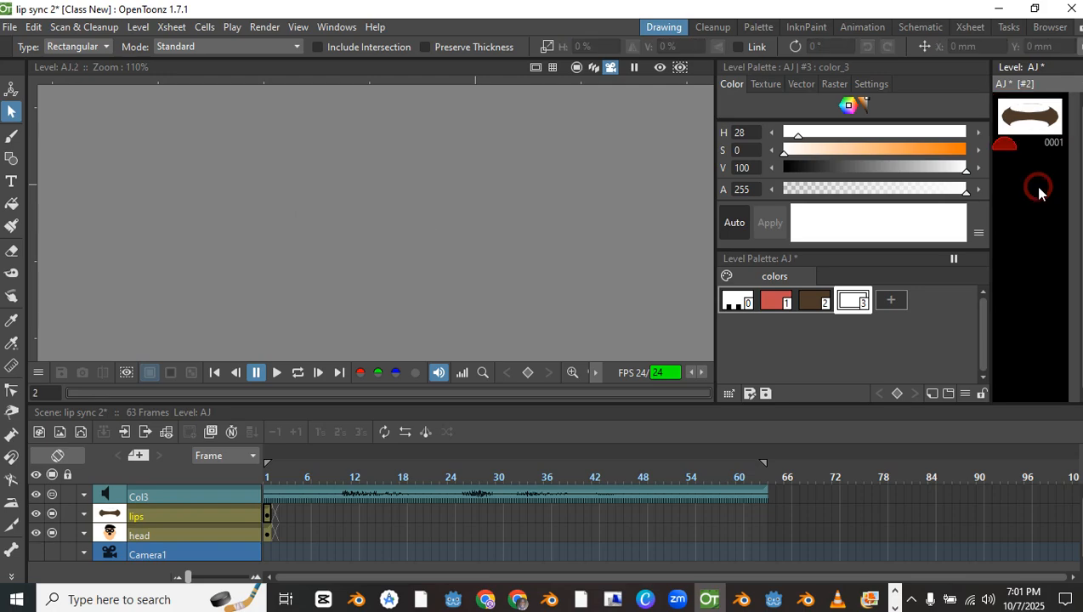
pyautogui.click(1030, 121)
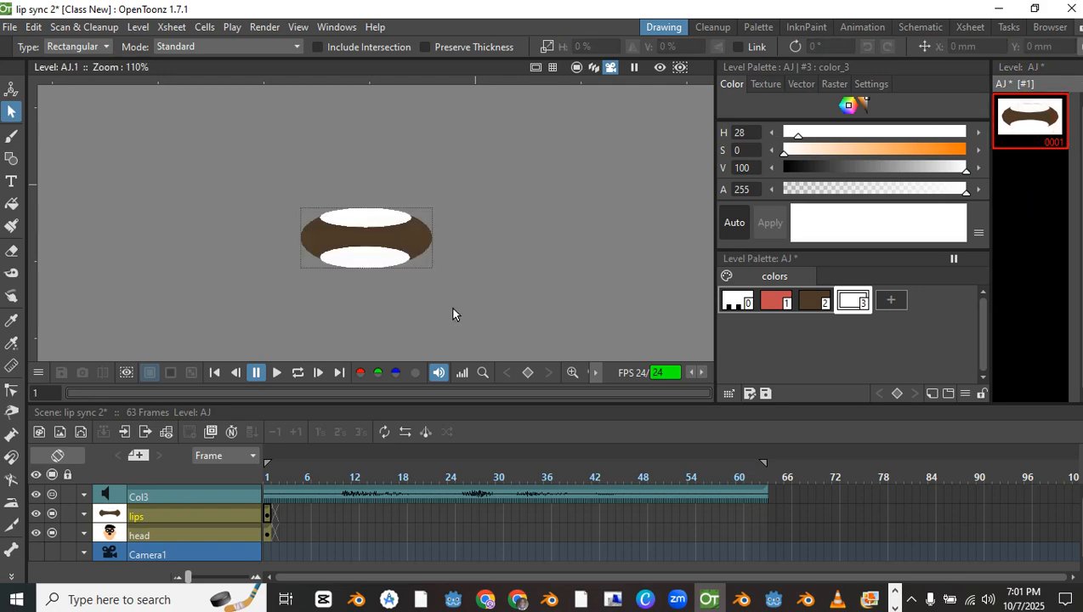
pyautogui.click(270, 471)
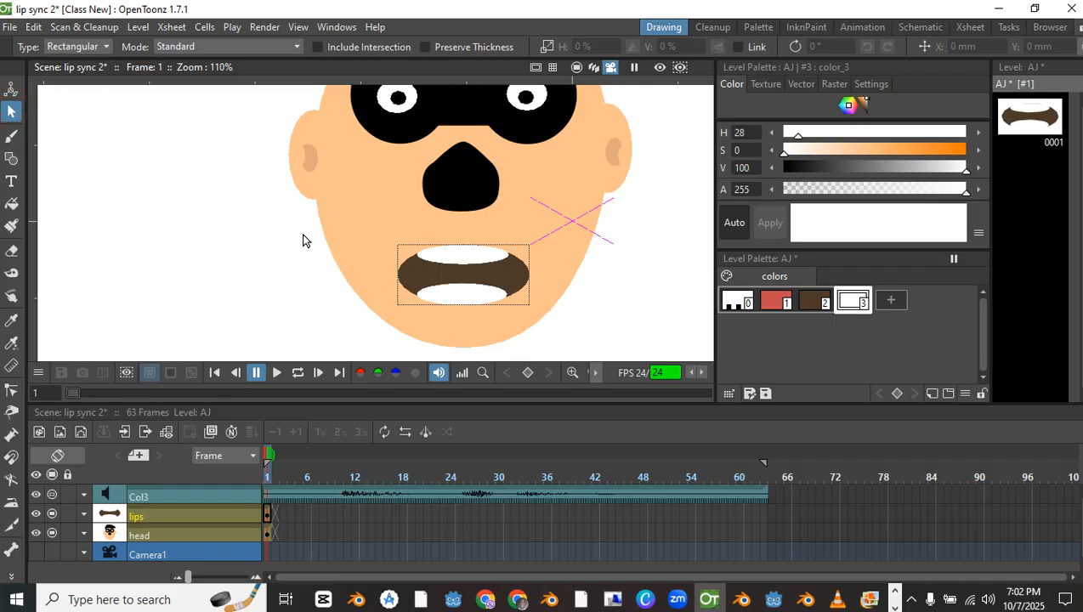
# Copy the complete mouth with teeth into the empty slot below as drawing 0002 of the lips level
pyautogui.moveTo(302, 231); pyautogui.dragTo(558, 320)
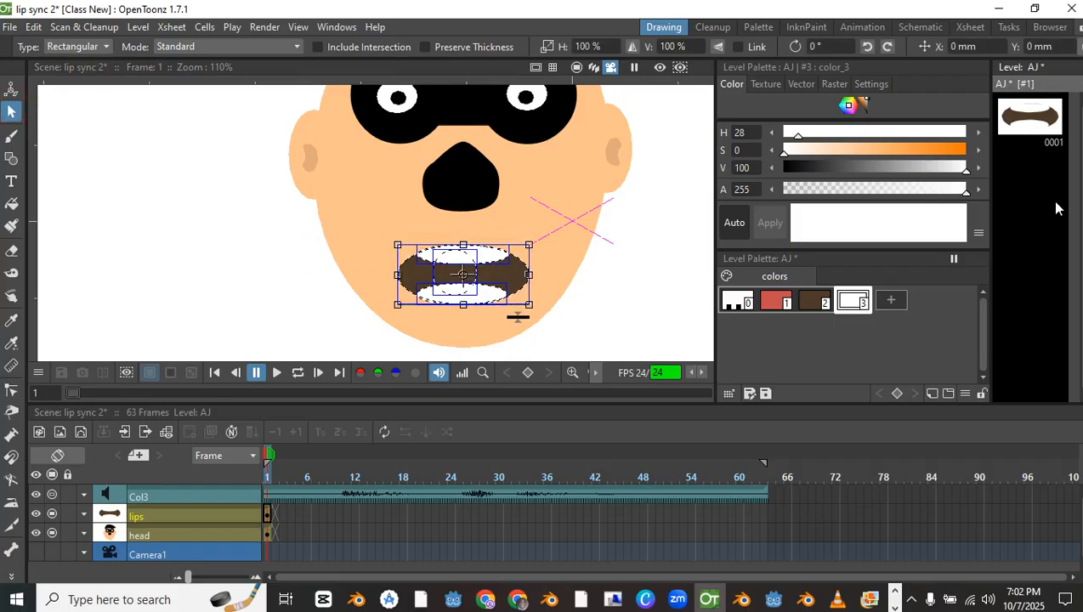
pyautogui.click(1044, 127)
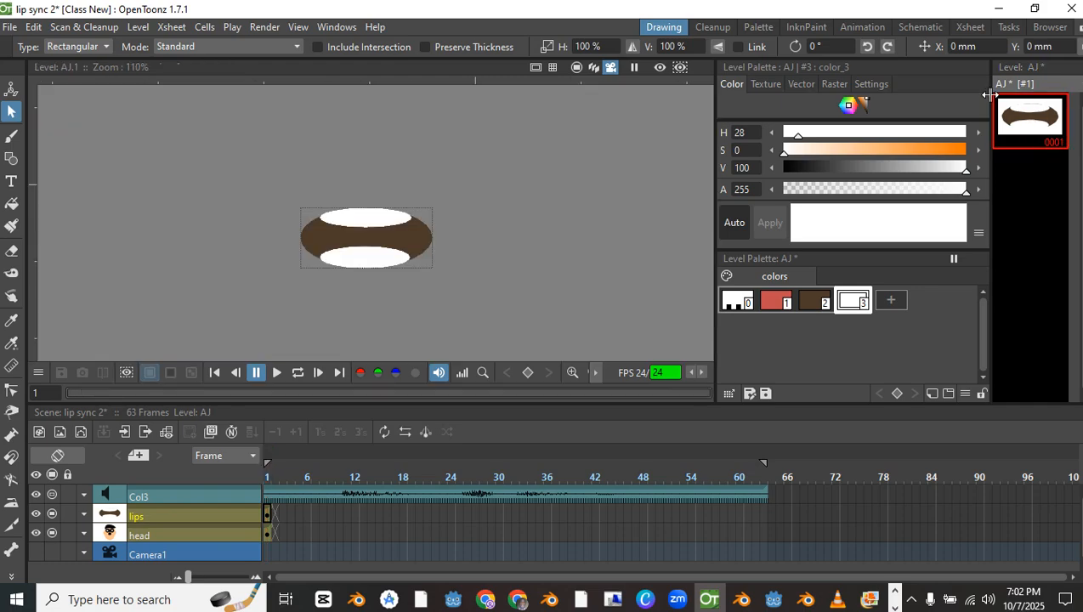
pyautogui.click(1034, 179)
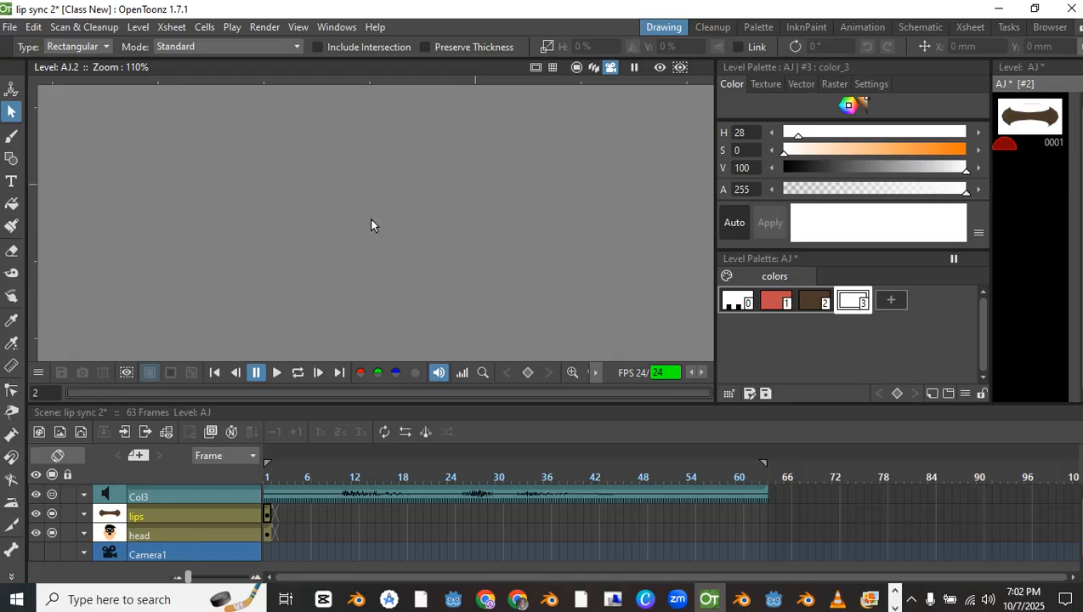
pyautogui.hotkey('ctrl', 'v')
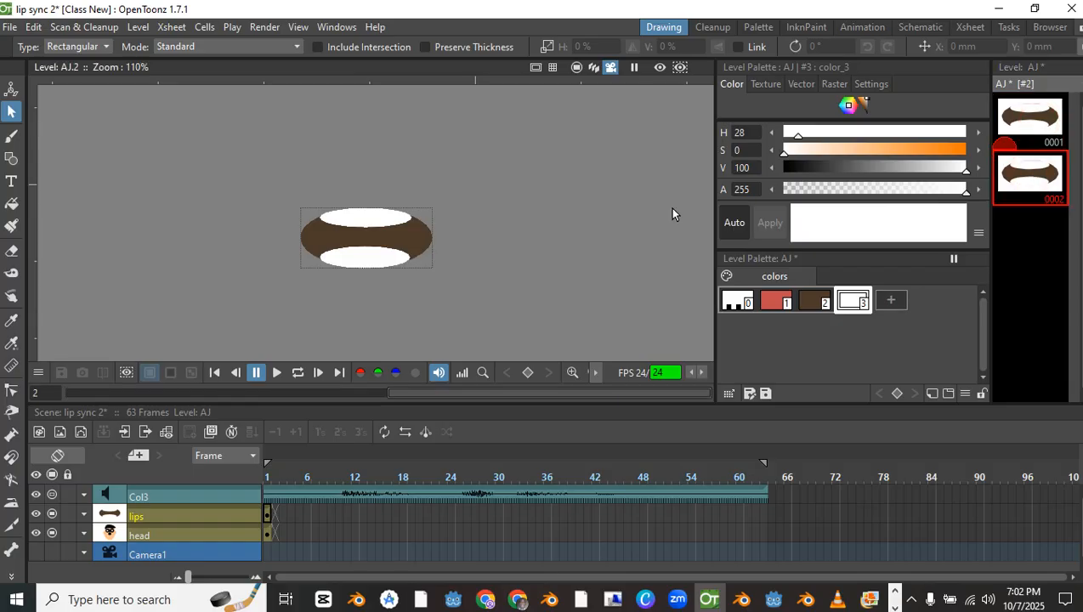
# Squash the whole mouth in drawing 0002 from above and below to about 58% of its height
pyautogui.moveTo(269, 187); pyautogui.dragTo(463, 297)
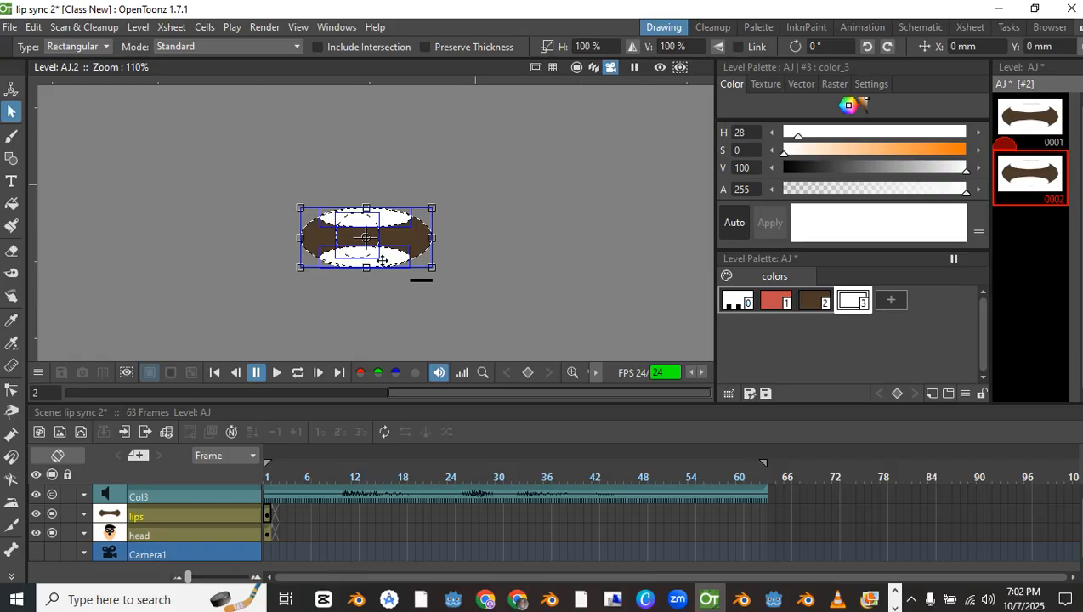
pyautogui.moveTo(366, 268); pyautogui.dragTo(366, 251)
pyautogui.moveTo(366, 208); pyautogui.dragTo(367, 216)
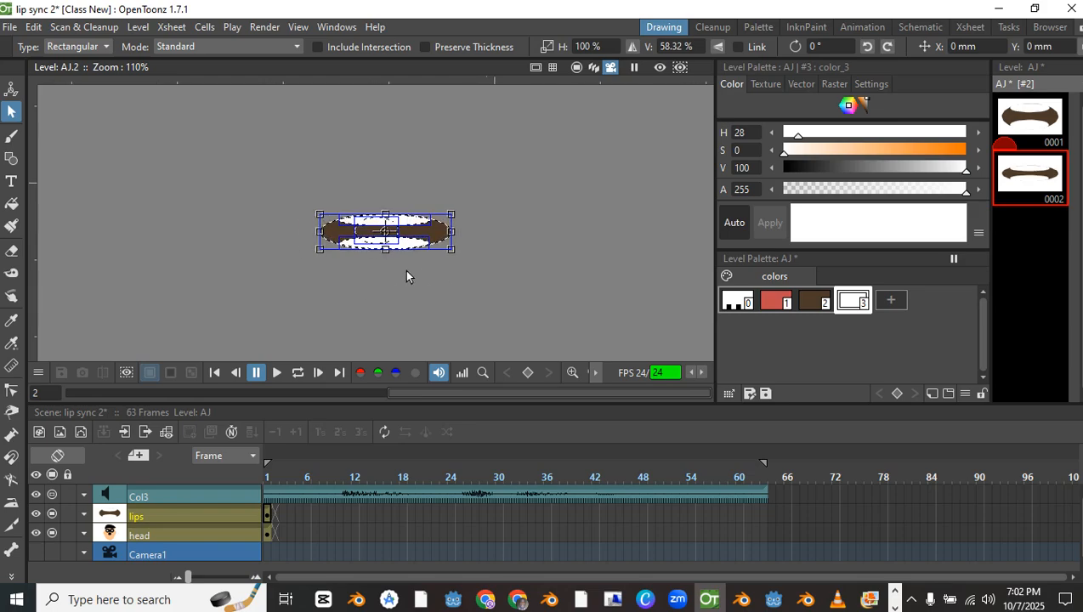
pyautogui.scroll(2, 404, 270)
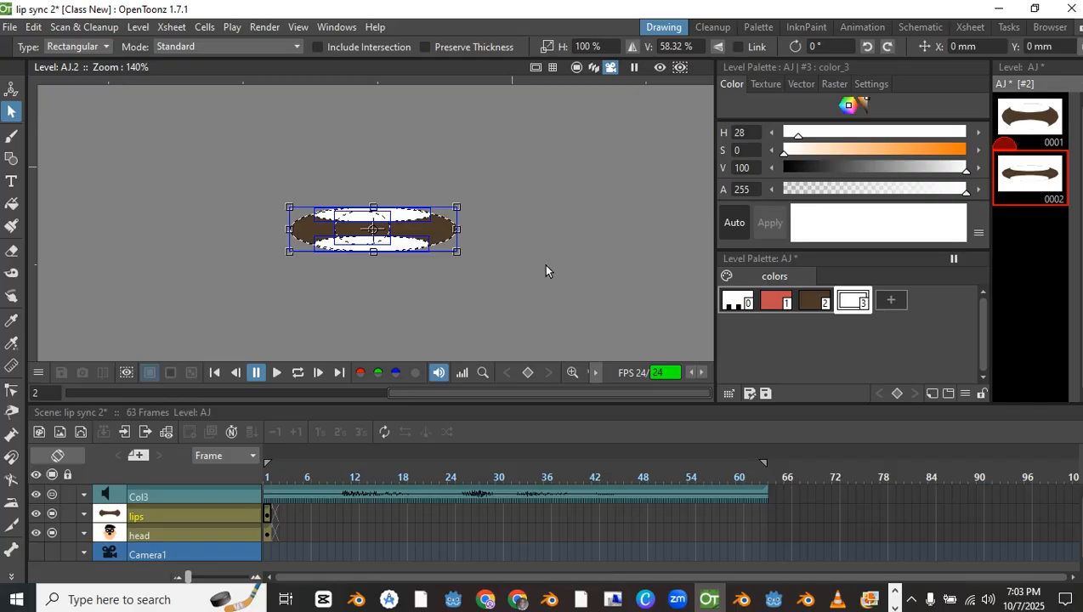
pyautogui.moveTo(506, 218); pyautogui.dragTo(522, 214)
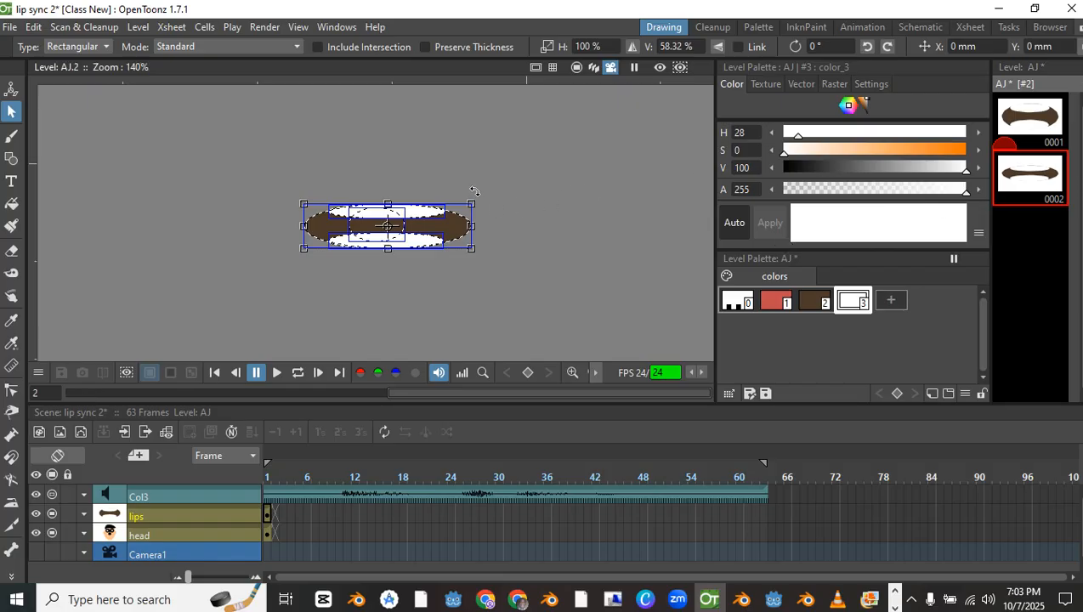
pyautogui.moveTo(553, 185); pyautogui.dragTo(551, 180)
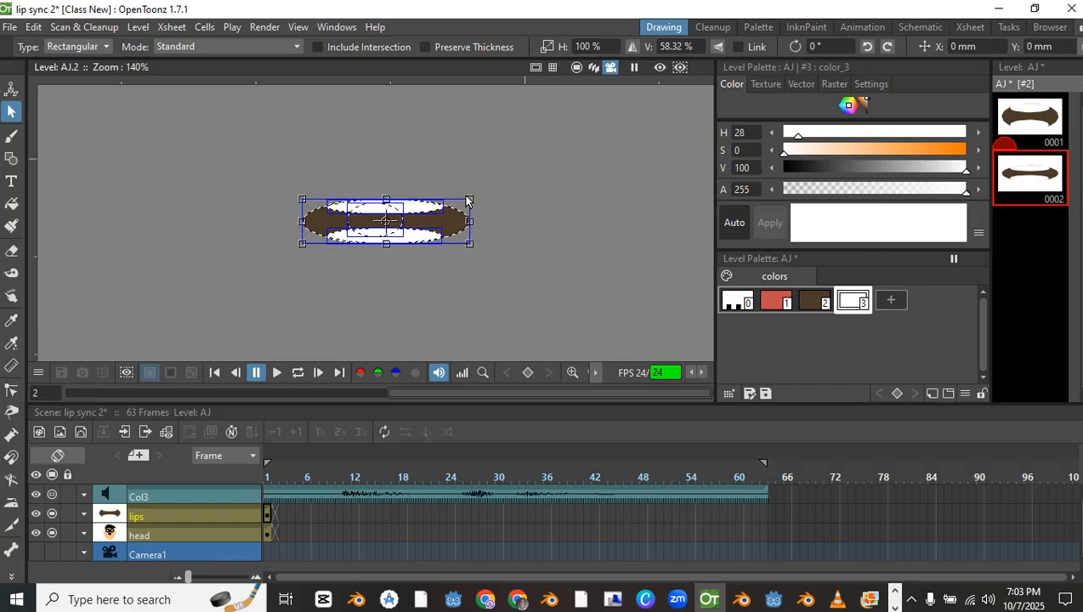
# Compare drawings 0001 and 0002 and paste another copy of the full open mouth as drawing 0003
pyautogui.click(1026, 173)
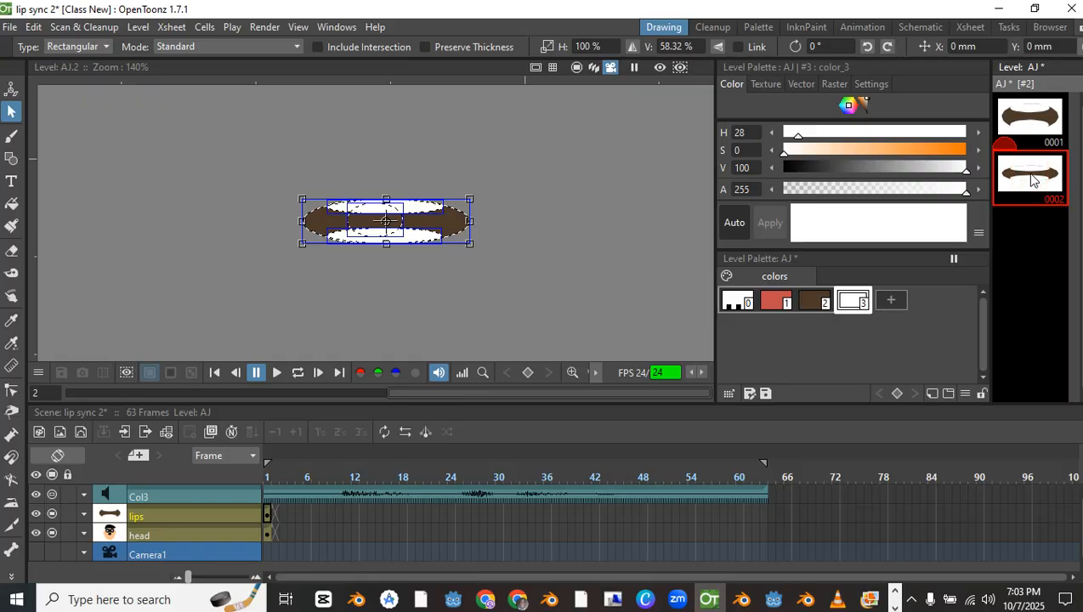
pyautogui.click(1028, 132)
pyautogui.click(1033, 180)
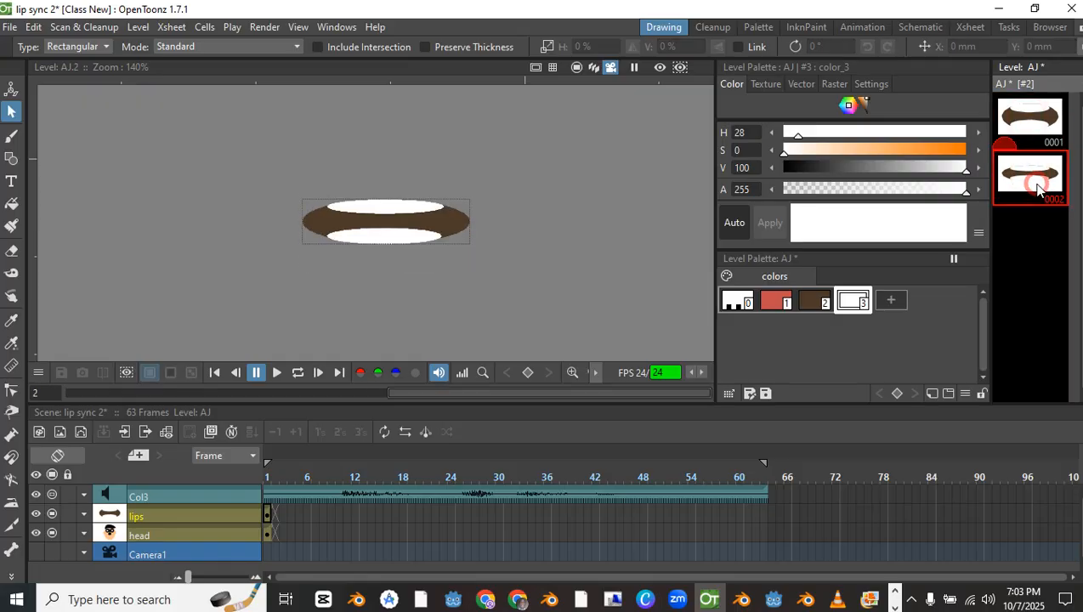
pyautogui.click(1030, 128)
pyautogui.click(1029, 174)
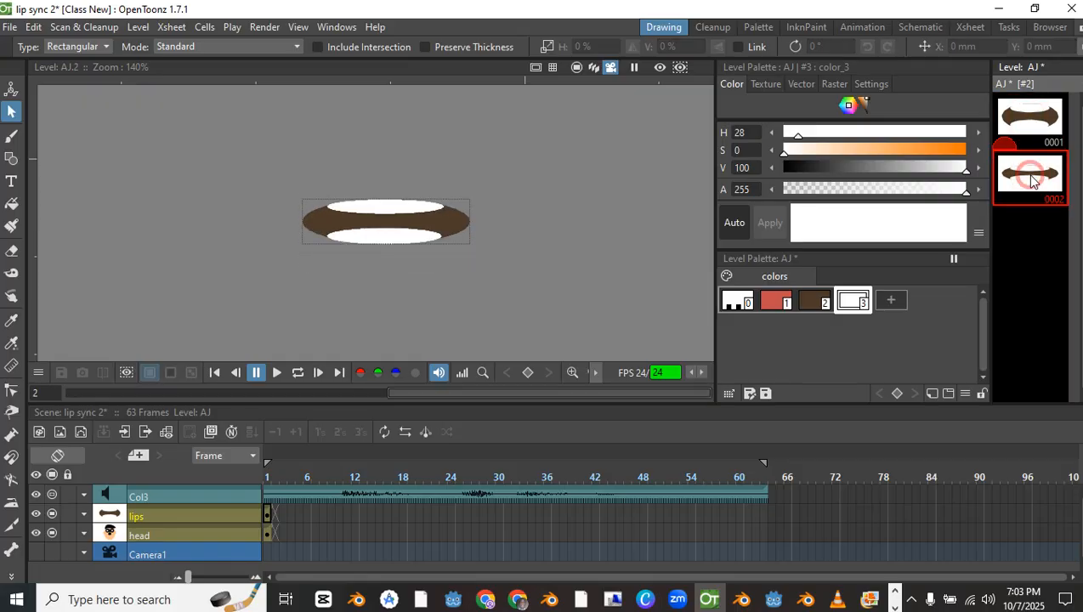
pyautogui.click(1030, 233)
pyautogui.hotkey('ctrl', 'v')
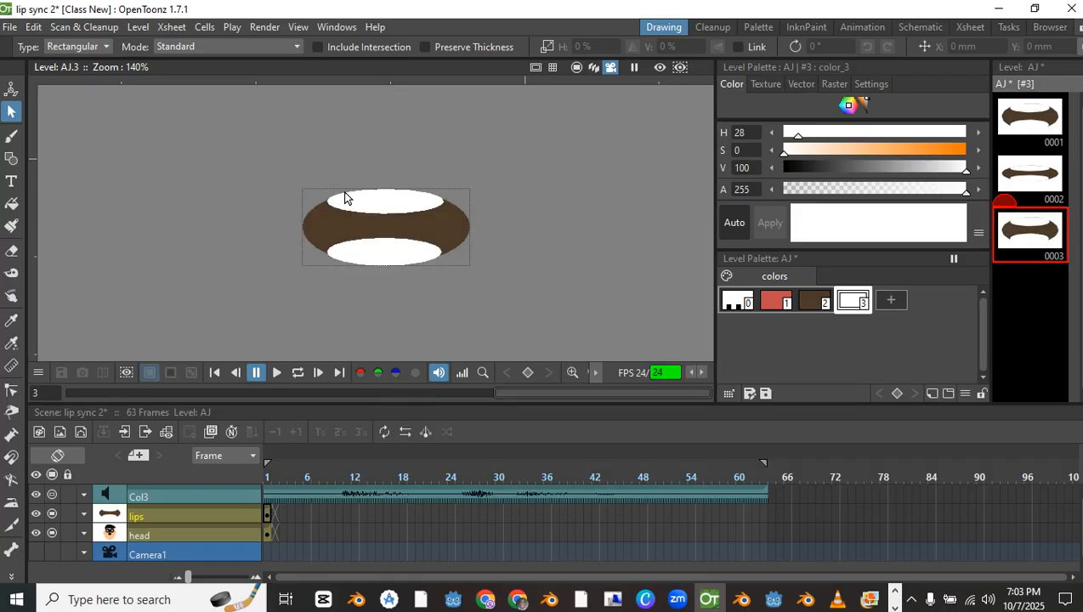
pyautogui.click(1021, 170)
pyautogui.click(1018, 128)
pyautogui.click(1023, 225)
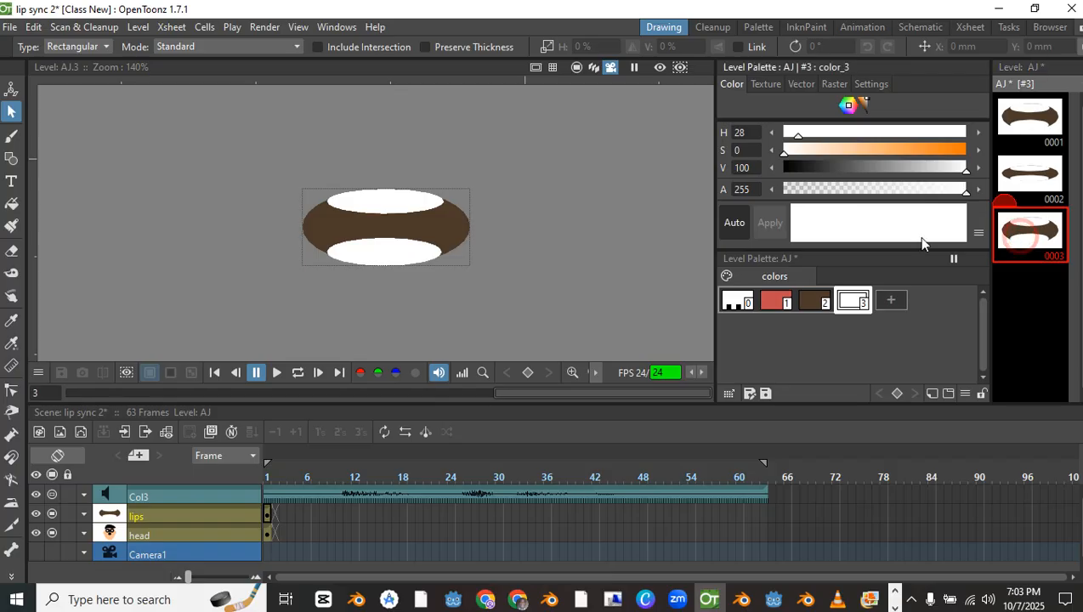
# Flatten the whole mouth in drawing 0003 from above and below to about 33% of its height
pyautogui.moveTo(252, 157); pyautogui.dragTo(449, 285)
pyautogui.click(376, 230)
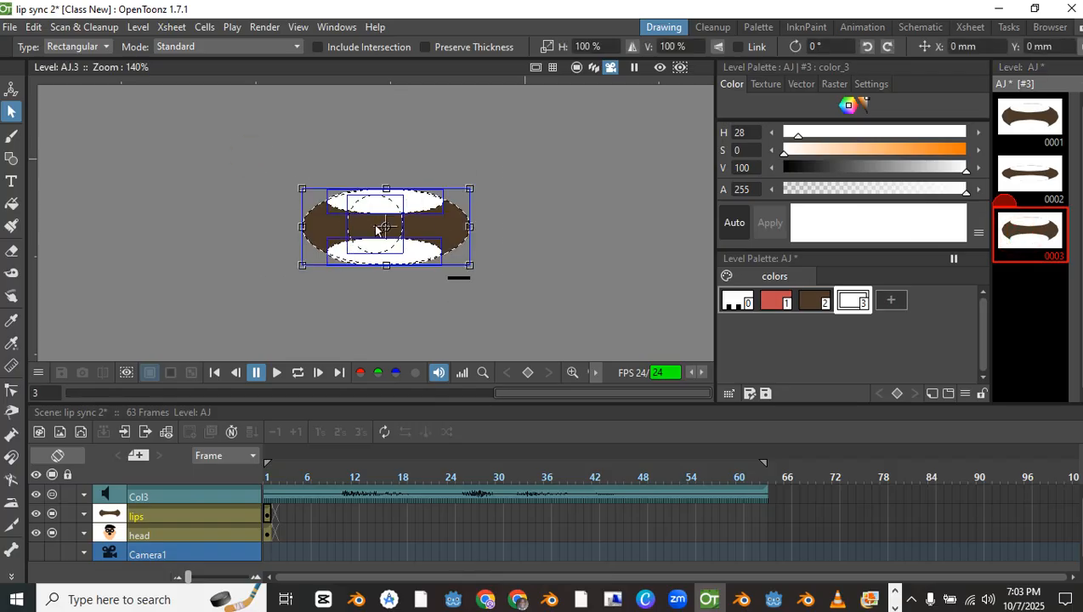
pyautogui.moveTo(387, 189); pyautogui.dragTo(387, 225)
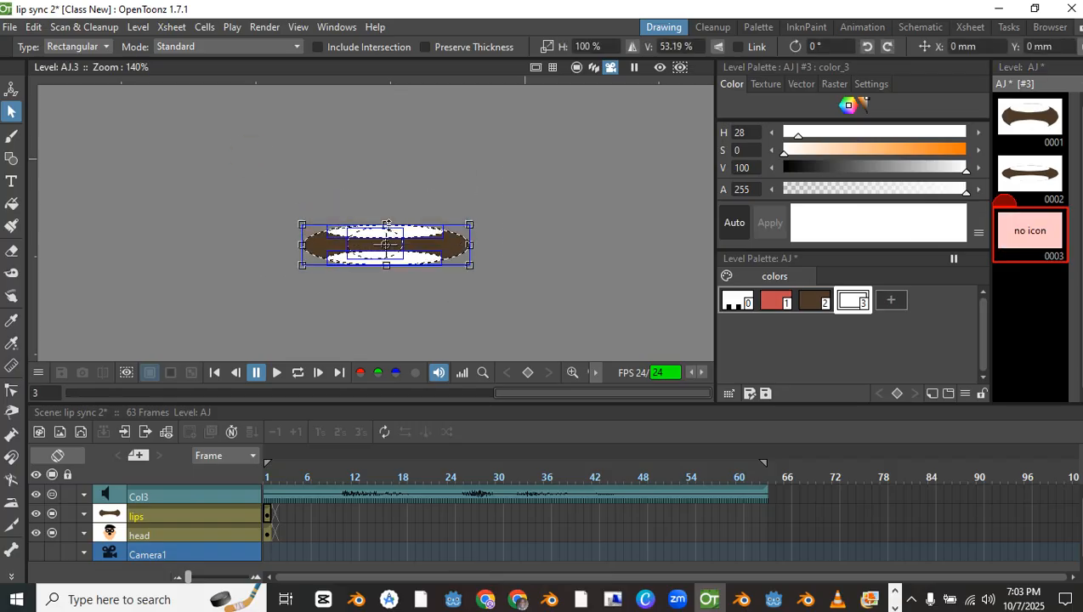
pyautogui.moveTo(391, 271); pyautogui.dragTo(388, 253)
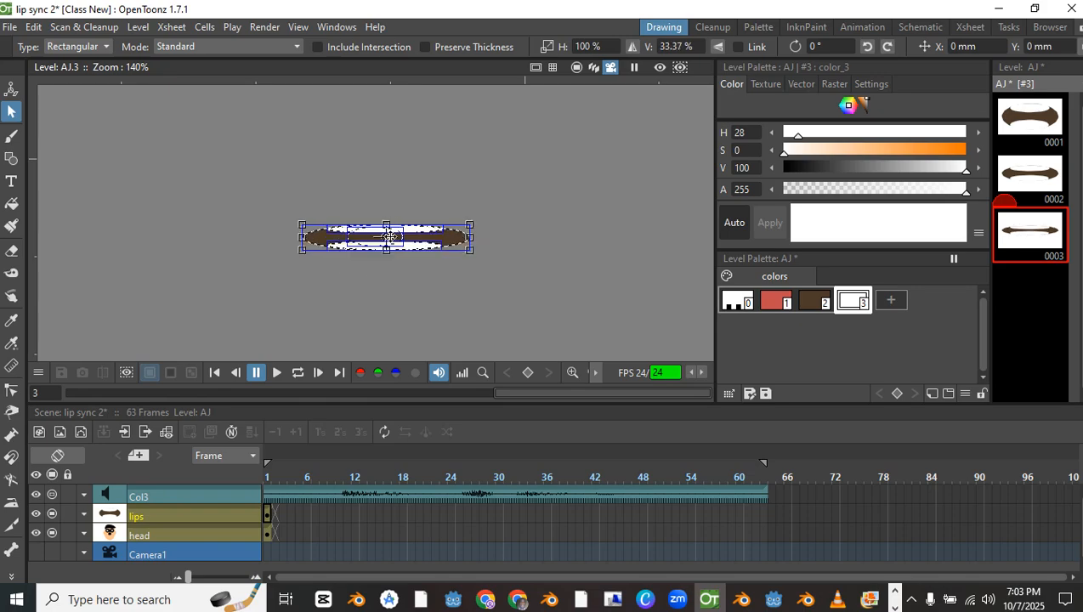
# Flip through drawings 0001, 0002 and 0003 to compare how far the mouth opens and how the shapes align
pyautogui.click(1029, 175)
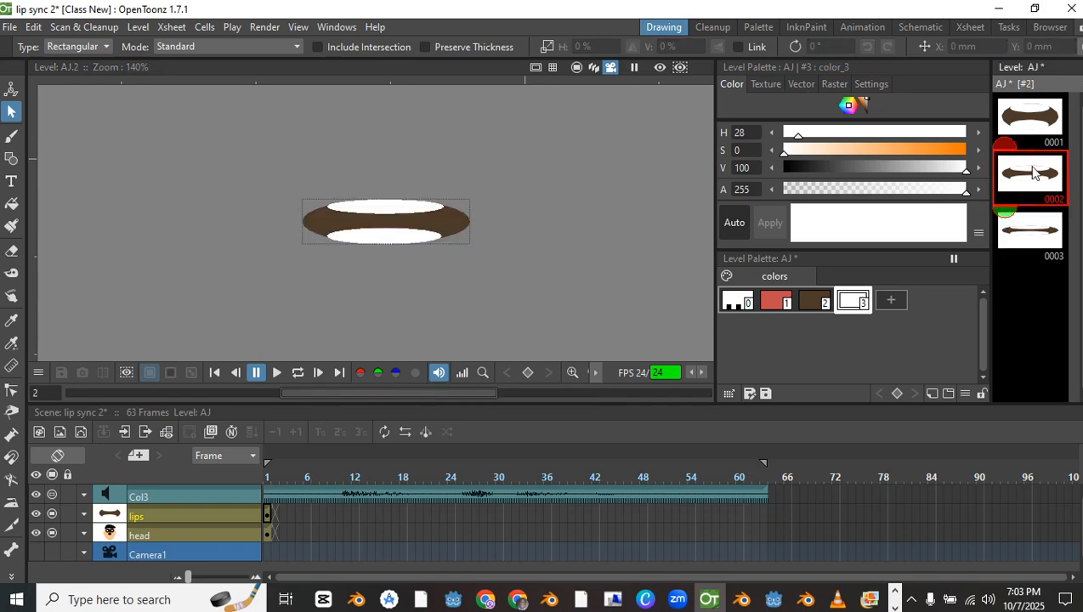
pyautogui.click(1032, 126)
pyautogui.click(1029, 175)
pyautogui.click(1030, 231)
pyautogui.moveTo(242, 213); pyautogui.dragTo(523, 279)
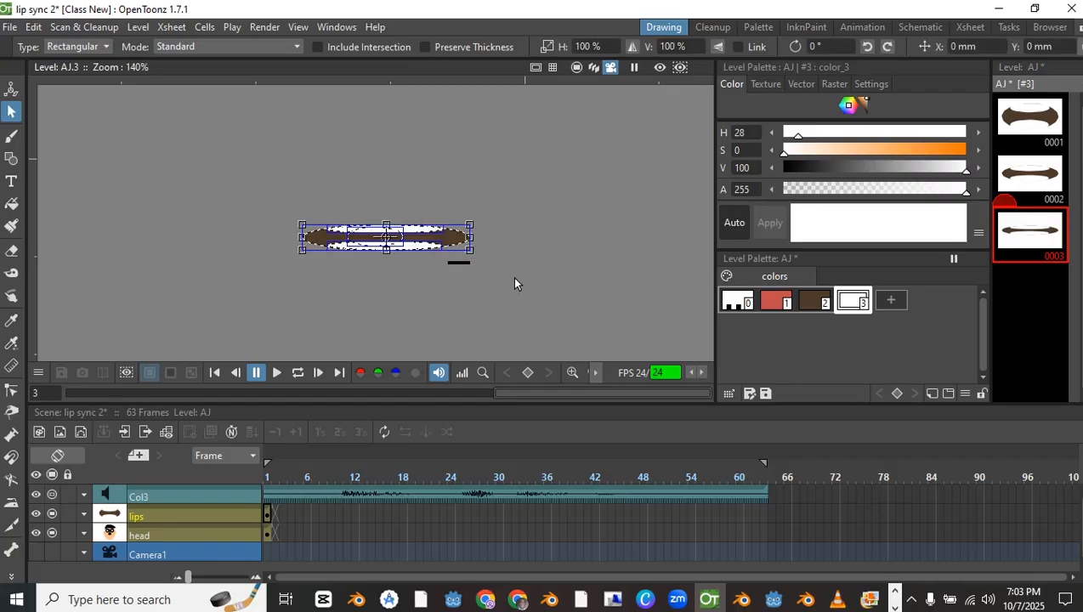
pyautogui.click(1044, 189)
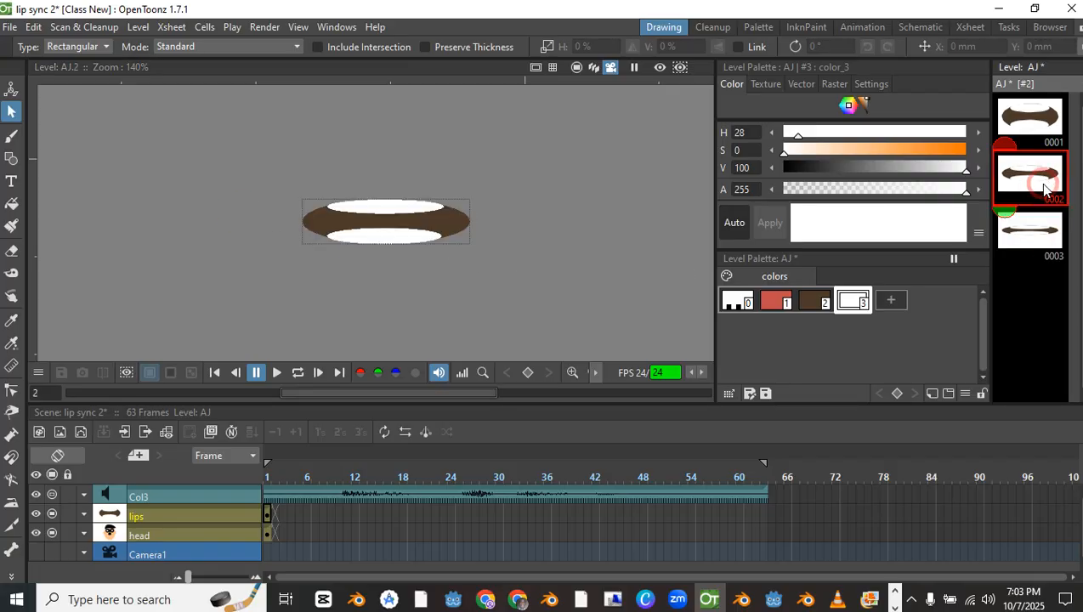
pyautogui.click(1041, 128)
pyautogui.click(1041, 174)
pyautogui.click(1039, 232)
pyautogui.click(1029, 175)
pyautogui.click(1030, 123)
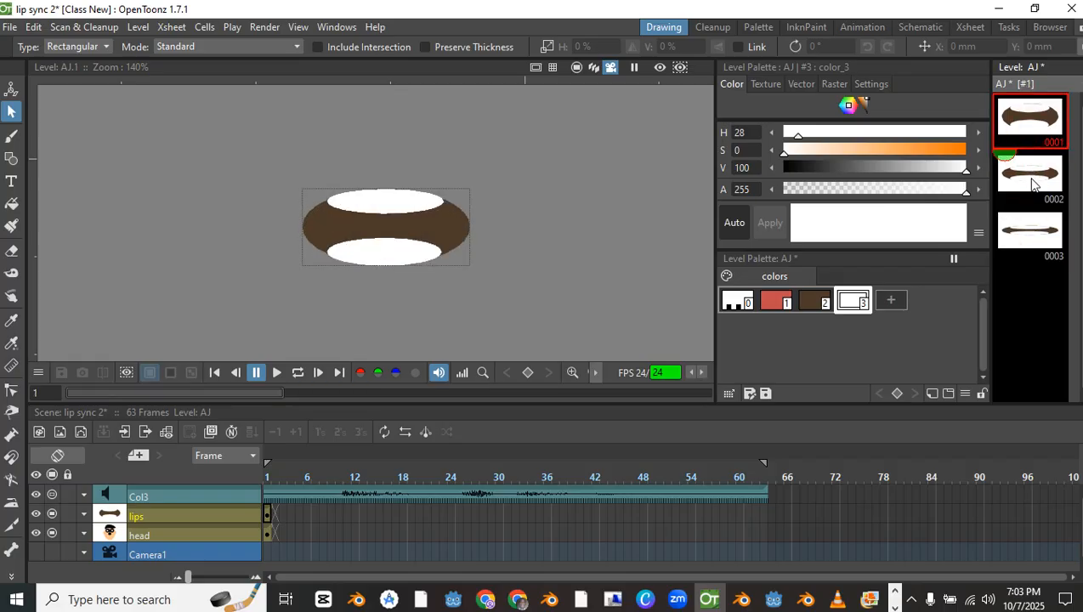
# Check drawings 0002 and 0003 and paste another copy of the full open mouth as drawing 0004
pyautogui.click(1033, 184)
pyautogui.click(1034, 231)
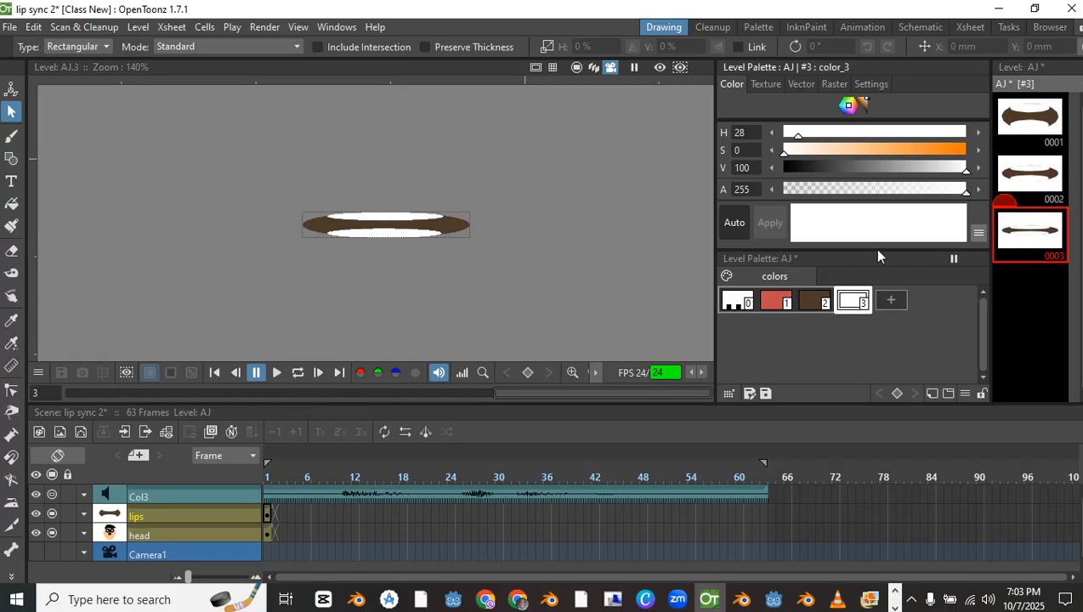
pyautogui.click(1026, 283)
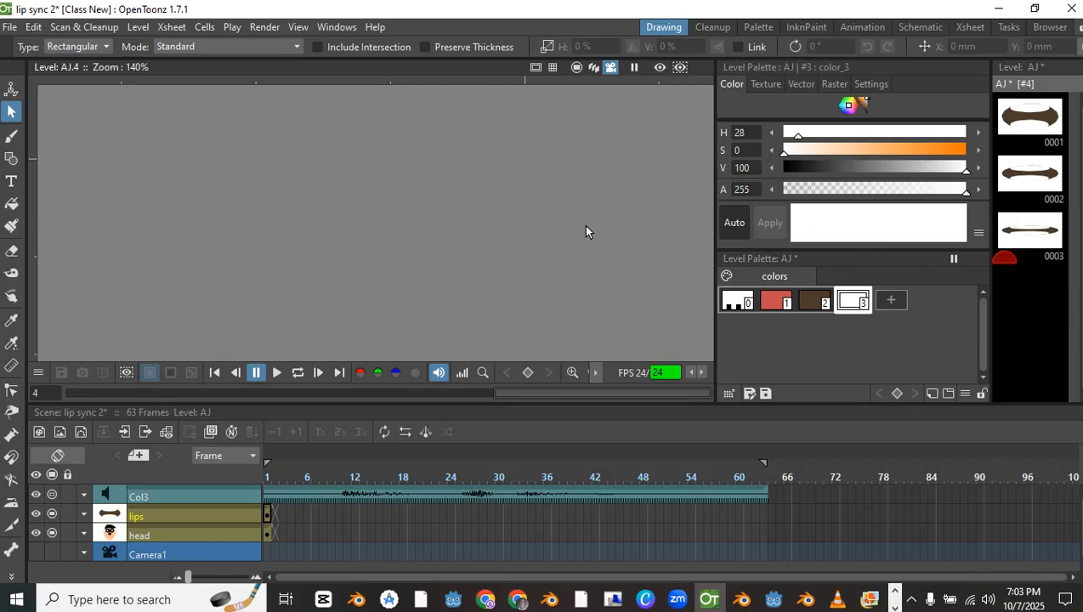
pyautogui.hotkey('ctrl', 'v')
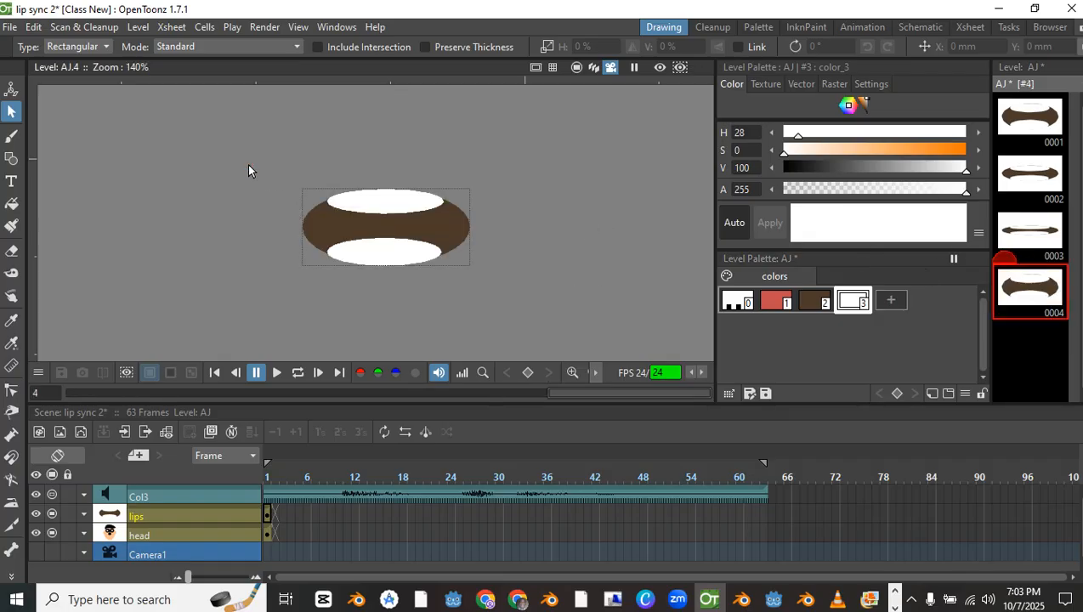
# Narrow the whole mouth in drawing 0004 from both sides to about 49% of its width, keeping its full height
pyautogui.moveTo(248, 170); pyautogui.dragTo(503, 310)
pyautogui.moveTo(302, 227); pyautogui.dragTo(350, 228)
pyautogui.moveTo(470, 227); pyautogui.dragTo(435, 227)
pyautogui.moveTo(340, 226); pyautogui.dragTo(353, 227)
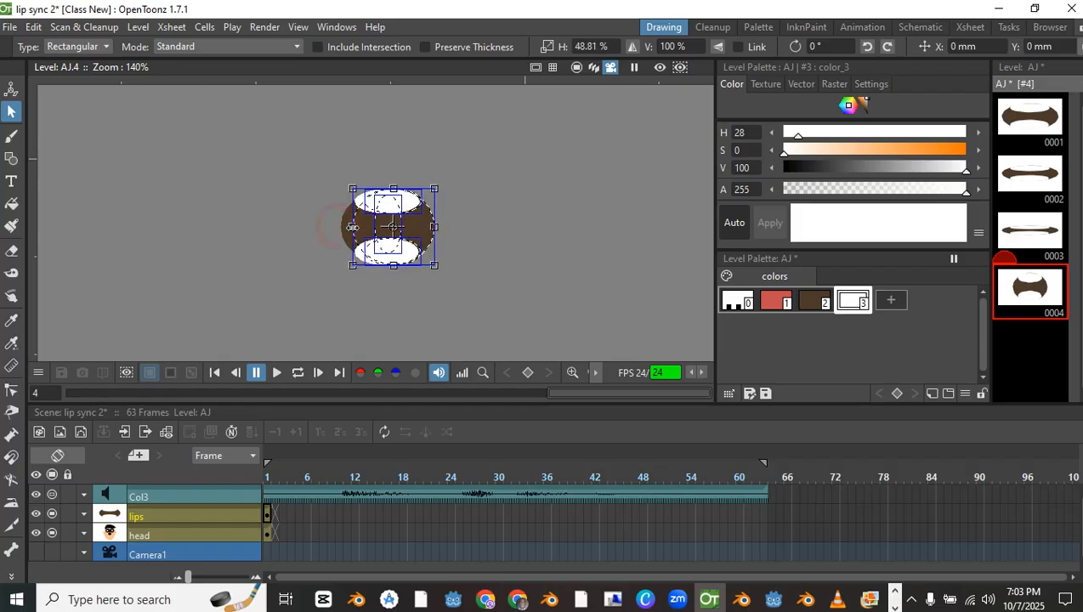
# Flip through drawings 0001 to 0004 to compare the narrow mouth with the wider shapes
pyautogui.click(1030, 236)
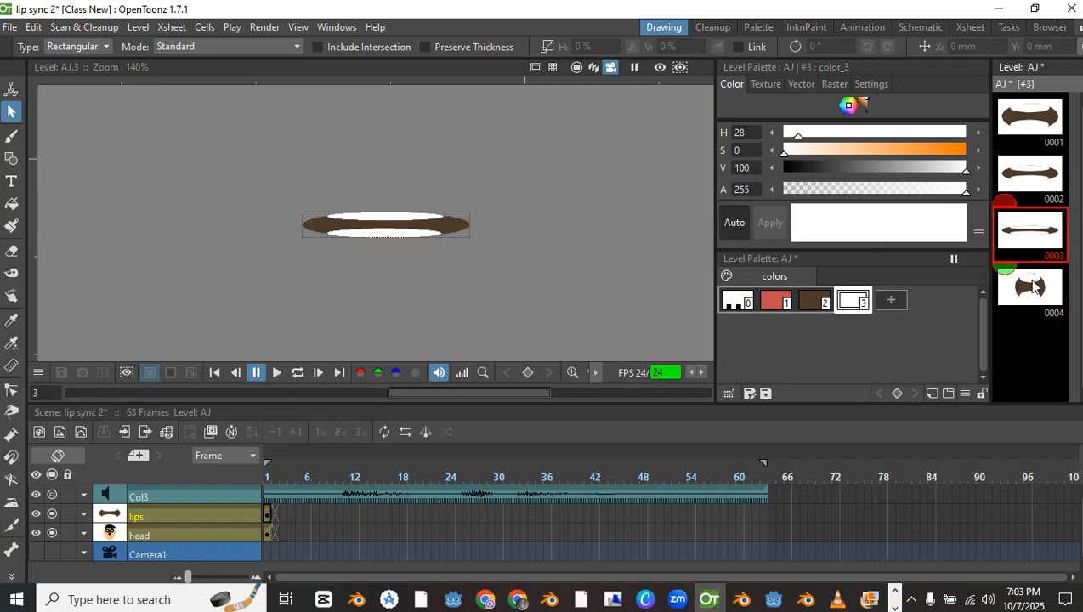
pyautogui.click(1030, 280)
pyautogui.click(1037, 180)
pyautogui.click(1031, 120)
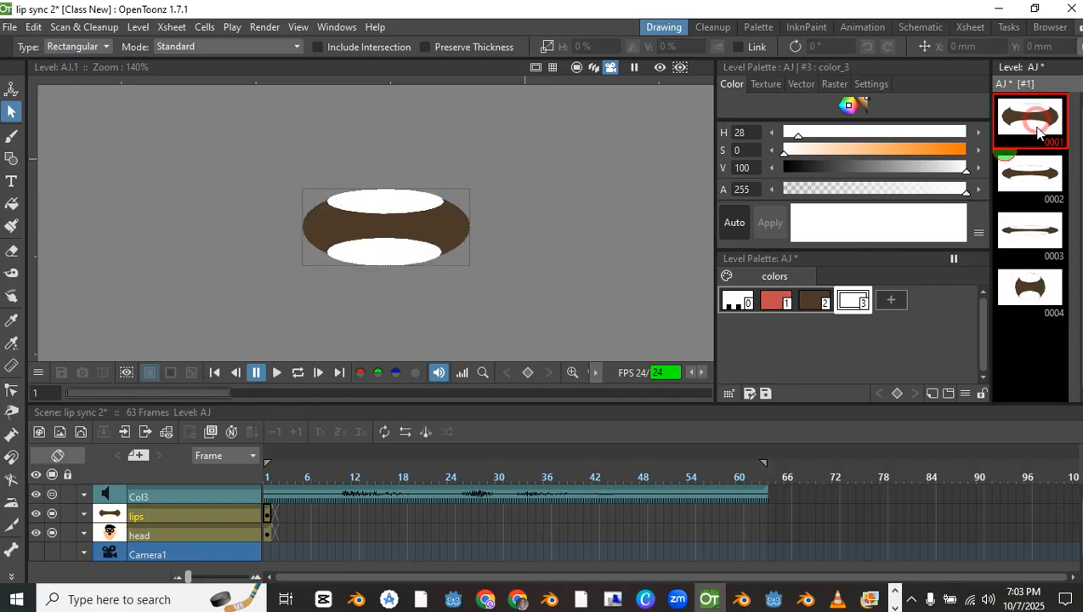
pyautogui.click(1032, 175)
pyautogui.click(1030, 231)
pyautogui.click(1032, 291)
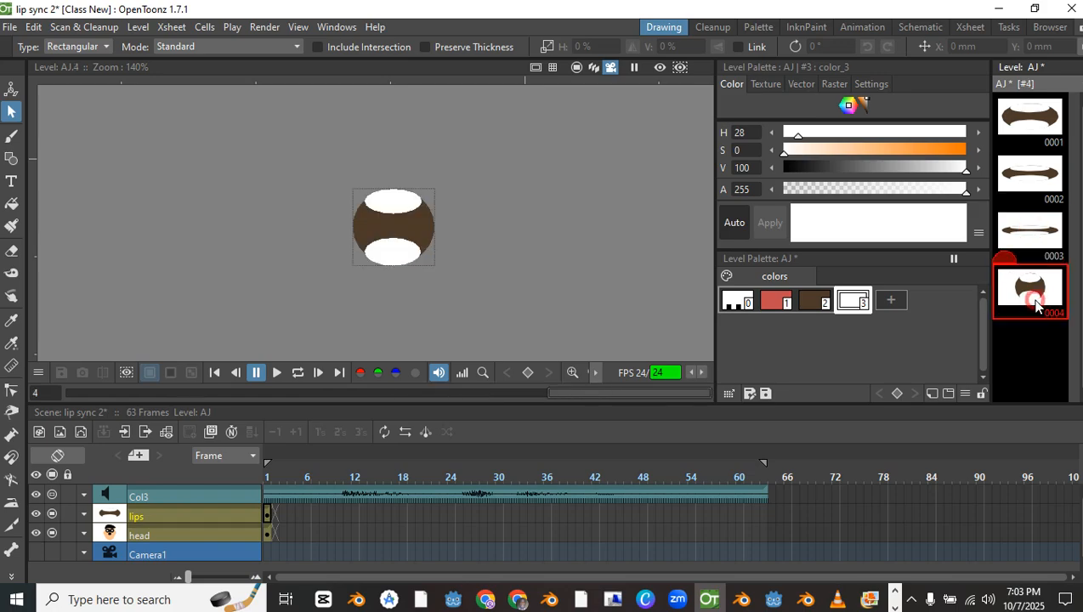
# Paste the full open mouth as drawing 0005 and shrink it to about 36% of its width and 54% of its height
pyautogui.click(1027, 345)
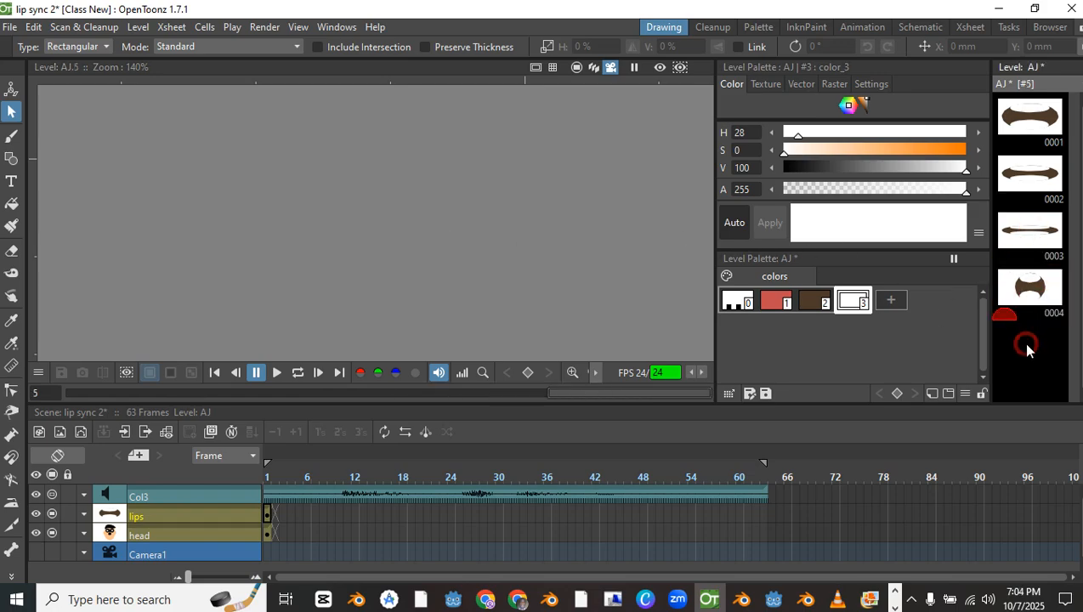
pyautogui.hotkey('ctrl', 'v')
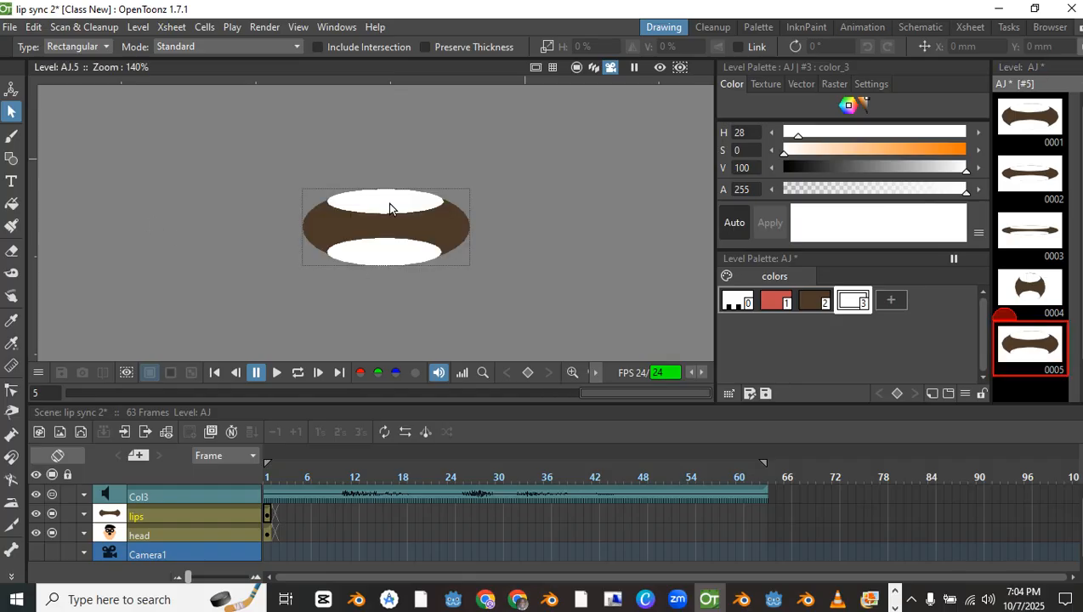
pyautogui.moveTo(278, 175); pyautogui.dragTo(507, 308)
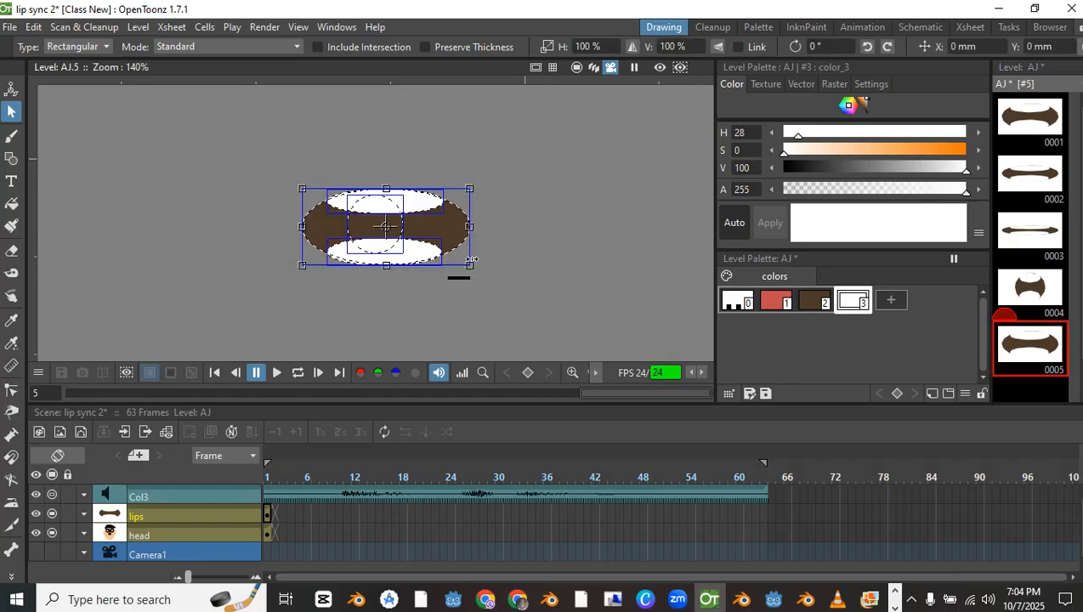
pyautogui.moveTo(472, 259); pyautogui.dragTo(436, 249)
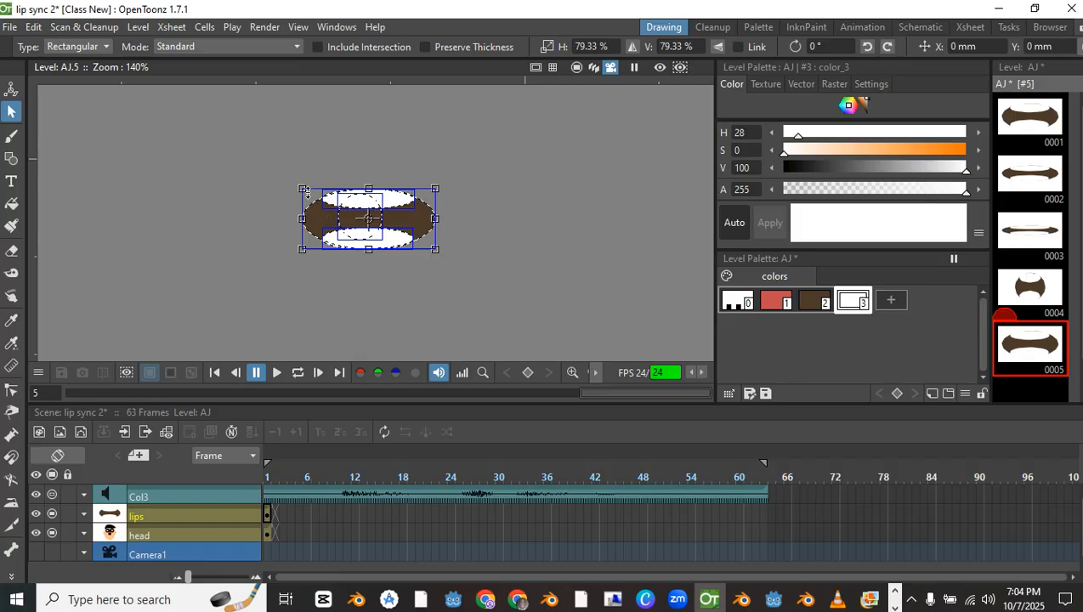
pyautogui.moveTo(307, 192); pyautogui.dragTo(355, 197)
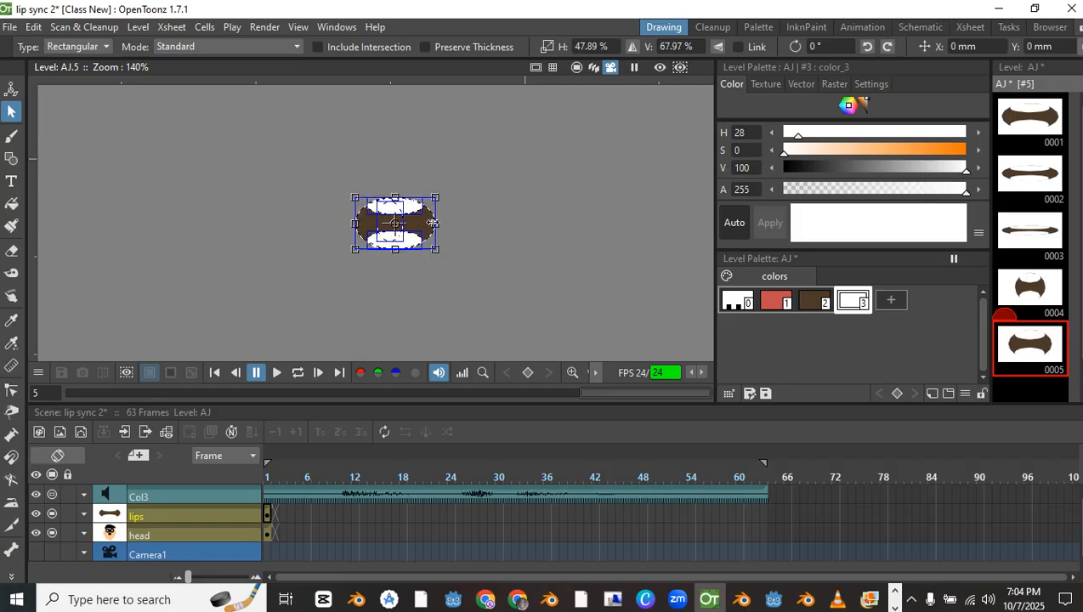
pyautogui.moveTo(433, 223); pyautogui.dragTo(386, 207)
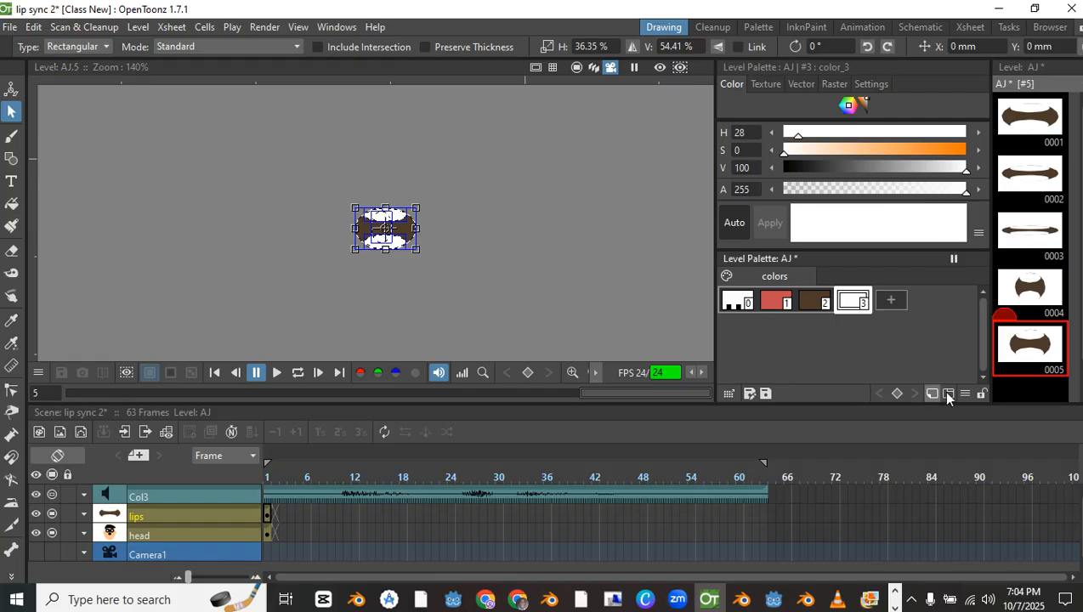
# Flip through all five mouth drawings, ending on drawing 0001, to compare their sizes and positions
pyautogui.click(1038, 294)
pyautogui.click(1032, 343)
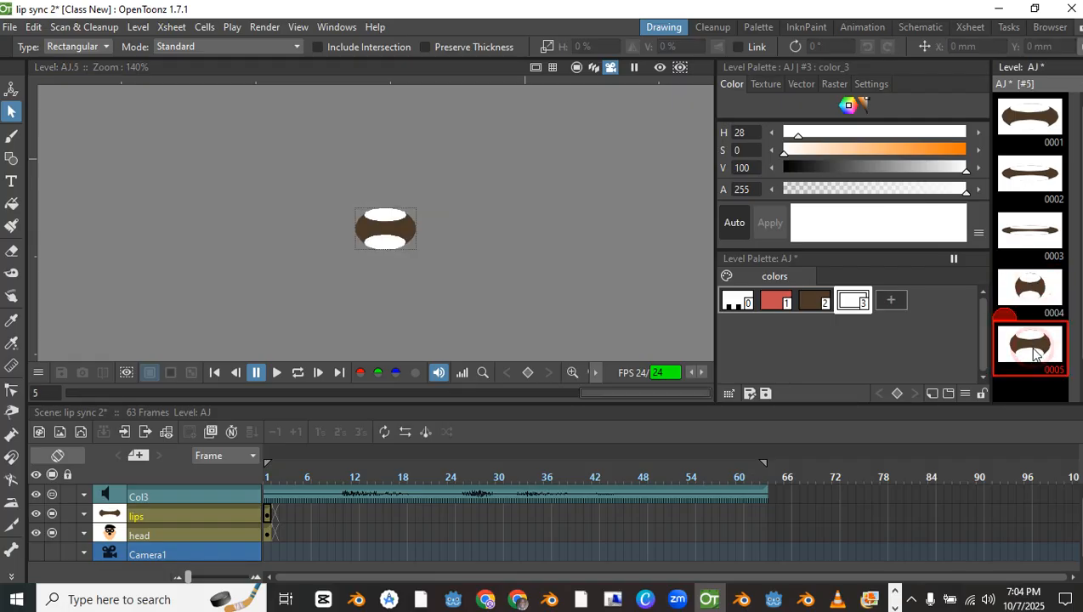
pyautogui.click(1032, 294)
pyautogui.click(1032, 226)
pyautogui.click(1028, 180)
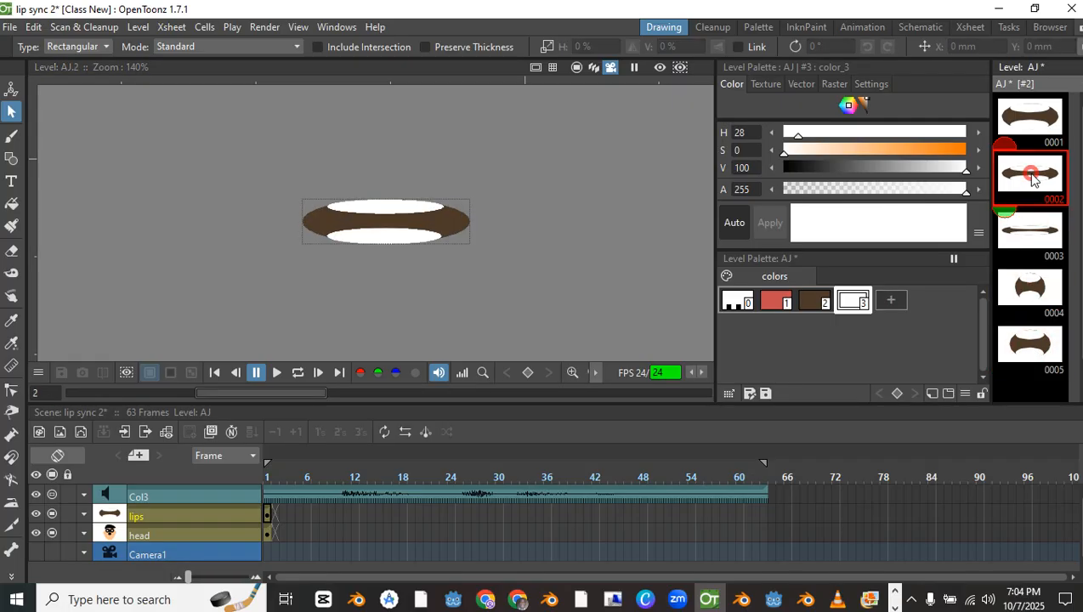
pyautogui.click(1036, 125)
pyautogui.scroll(-3, 446, 228)
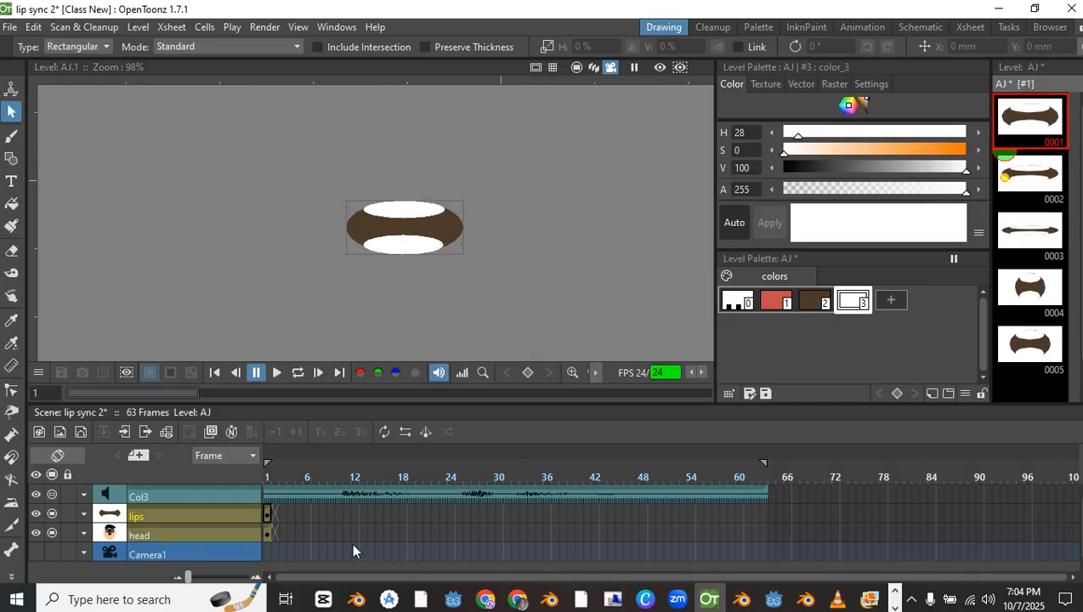
# Return to the scene at frame 1 to view the mouth on the face, and save the scene
pyautogui.click(267, 466)
pyautogui.scroll(-2, 544, 153)
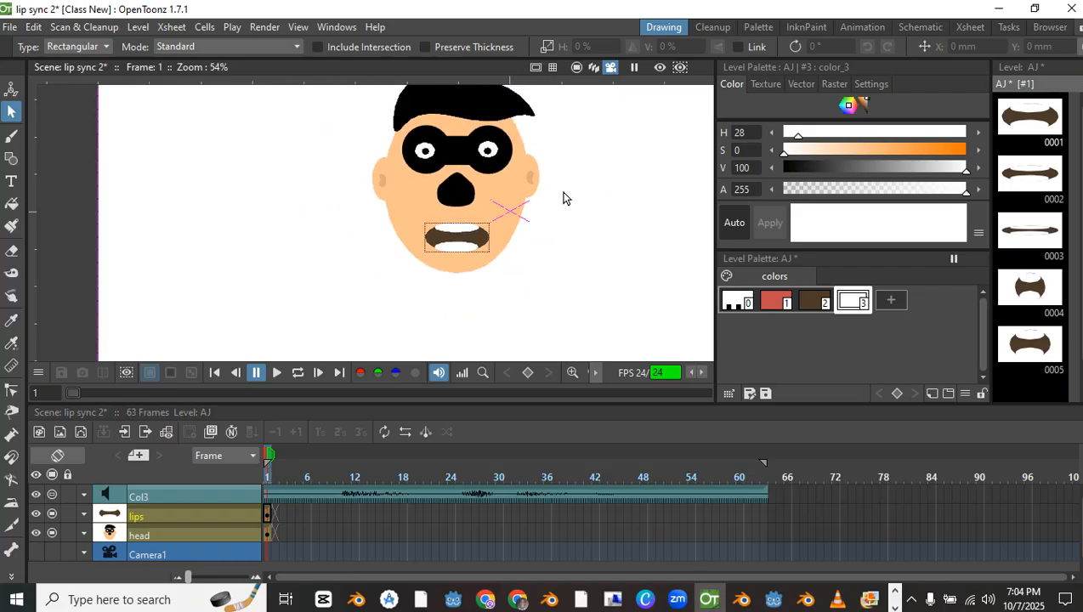
pyautogui.scroll(2, 528, 225)
pyautogui.scroll(-3, 515, 241)
pyautogui.scroll(1, 510, 251)
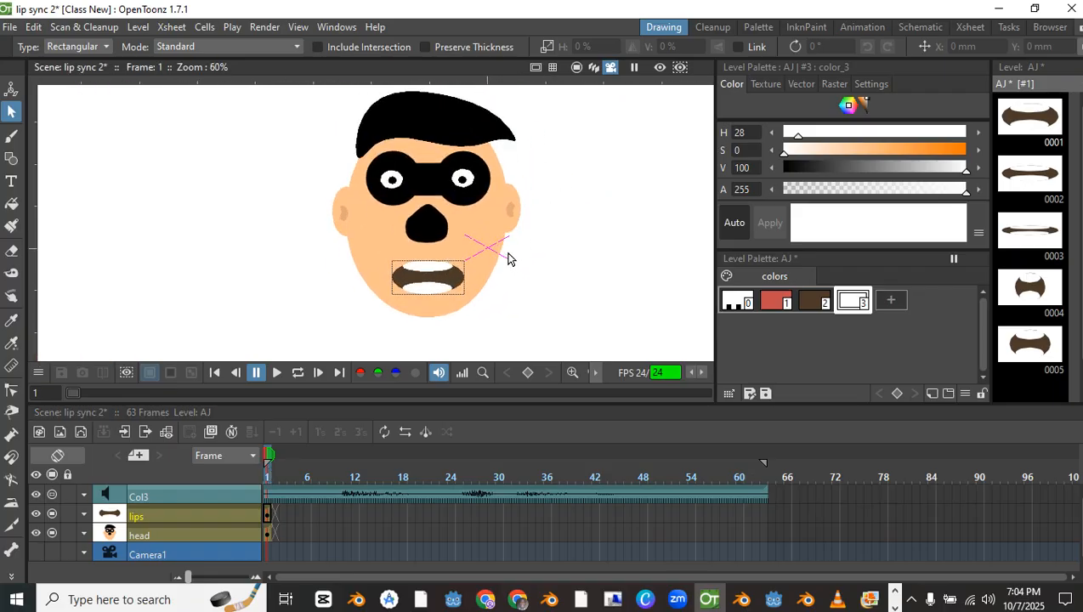
pyautogui.hotkey('ctrl', 's')
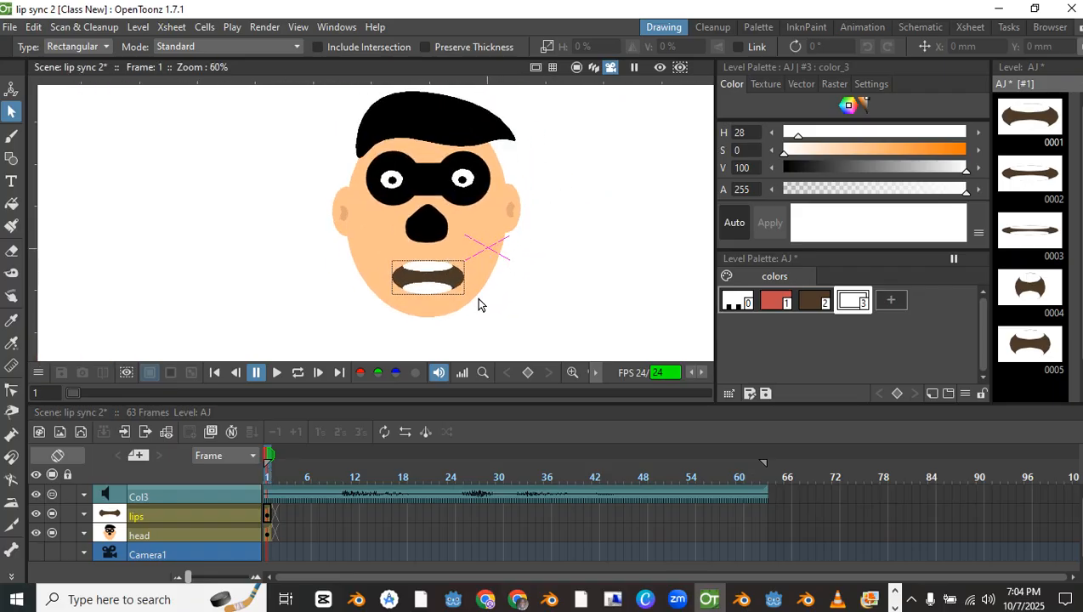
# Set the lips cell at frame 1 to drawing 2 to try the half-open mouth on the face
pyautogui.scroll(3, 514, 276)
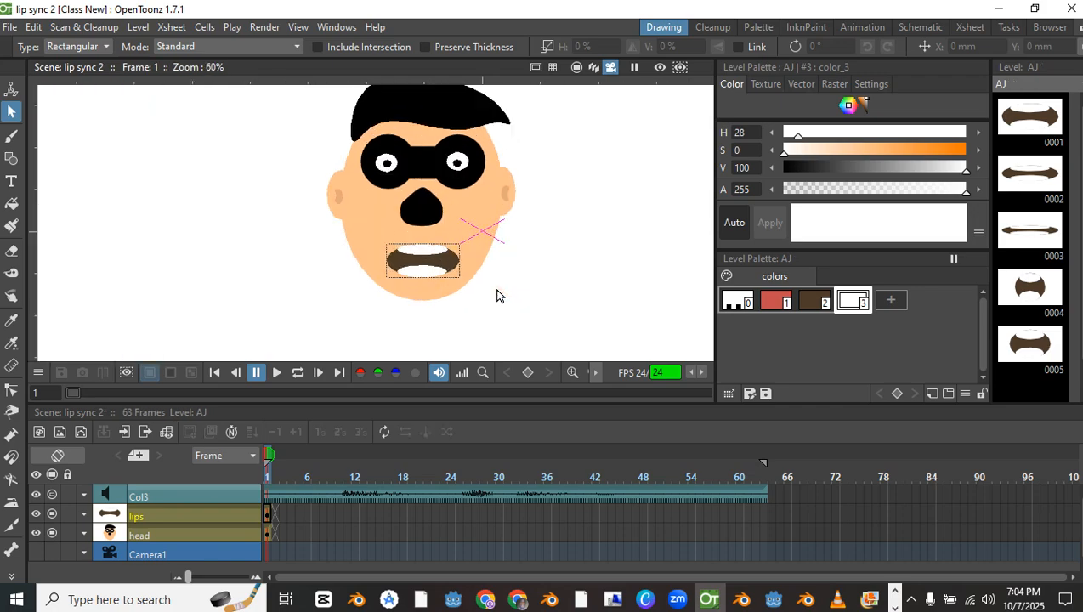
pyautogui.click(267, 514)
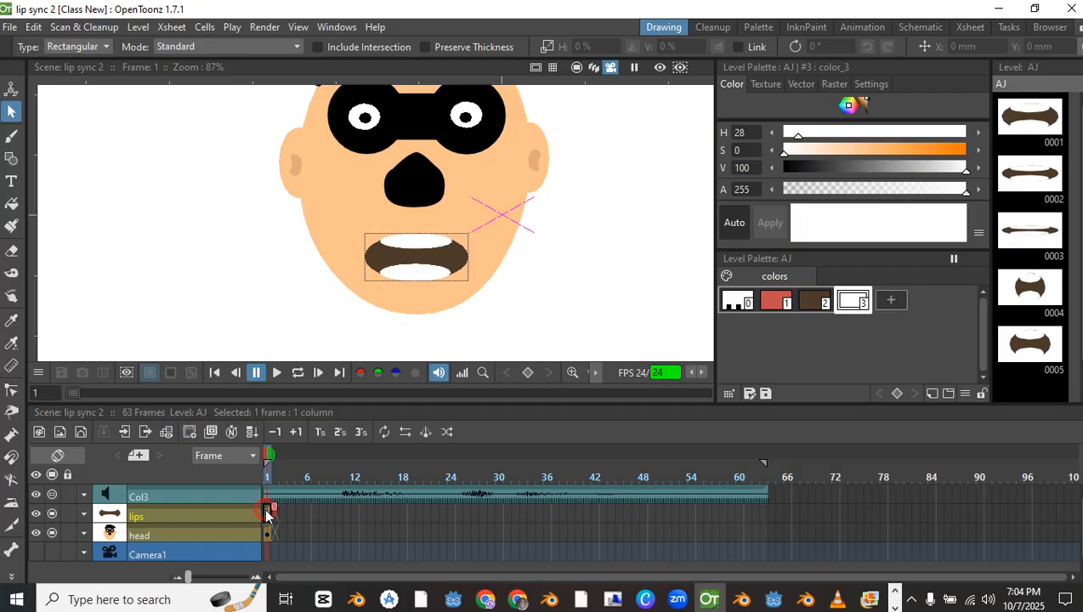
pyautogui.doubleClick(267, 512)
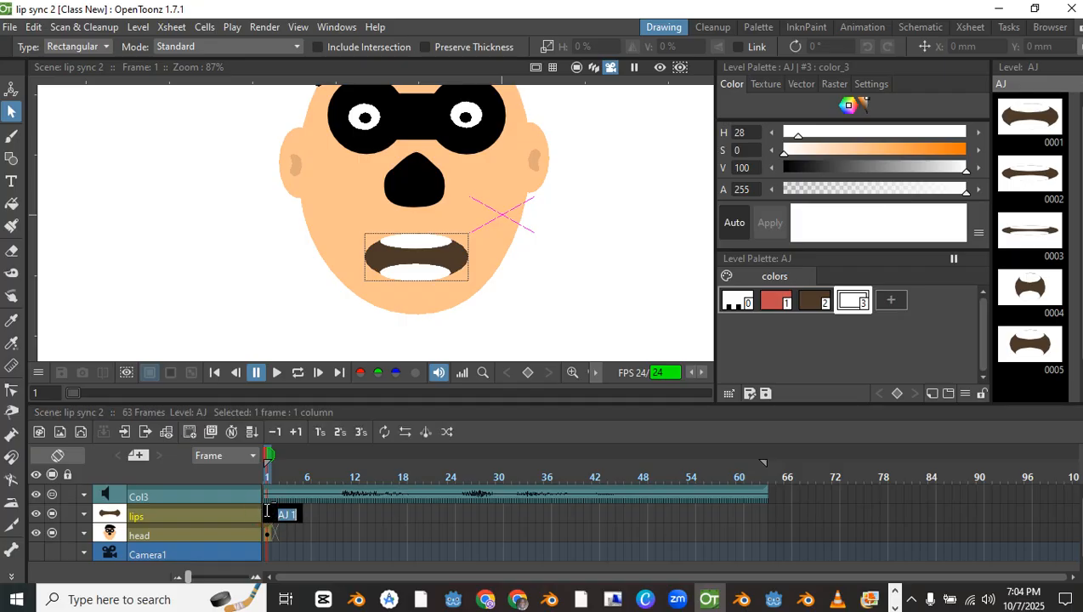
pyautogui.write('2')
pyautogui.press('Return')
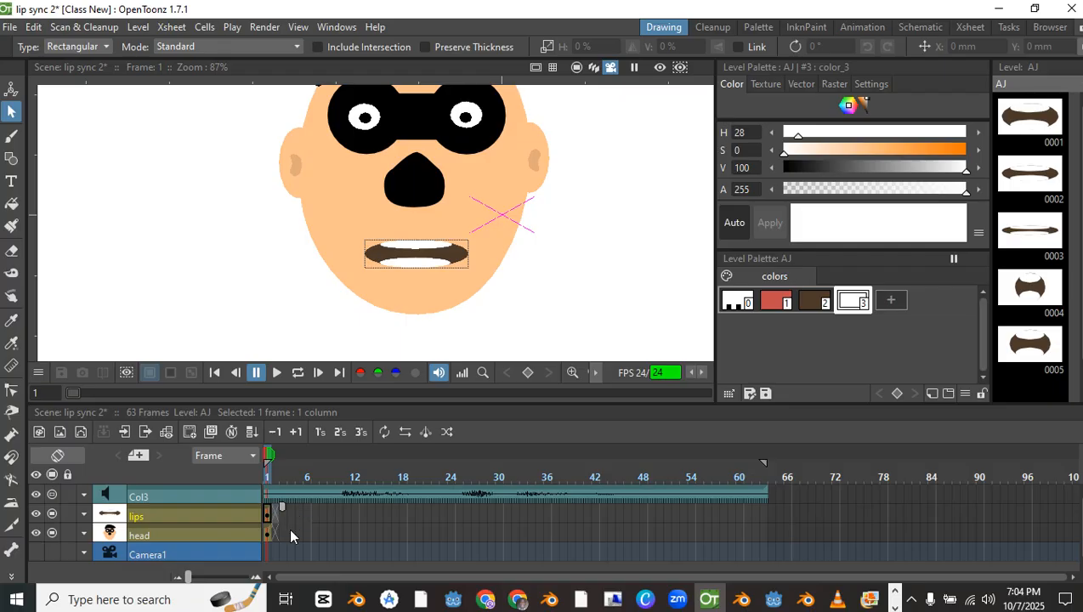
# Set the lips cell at frame 1 to drawing 3 to try the nearly closed mouth on the face
pyautogui.doubleClick(270, 514)
pyautogui.write('3')
pyautogui.press('Return')
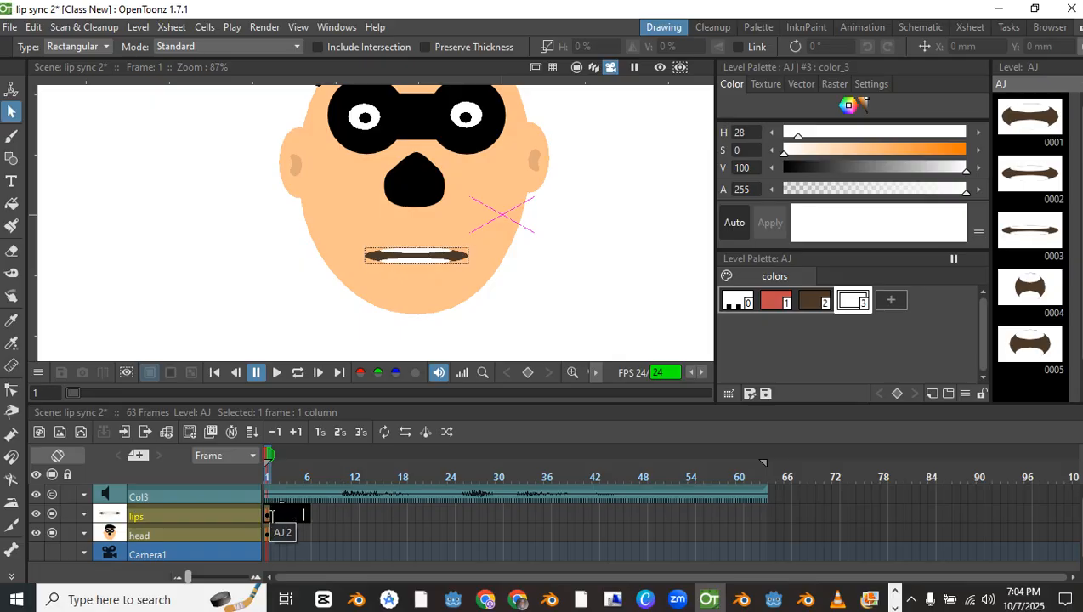
pyautogui.click(297, 554)
pyautogui.moveTo(300, 455); pyautogui.dragTo(235, 458)
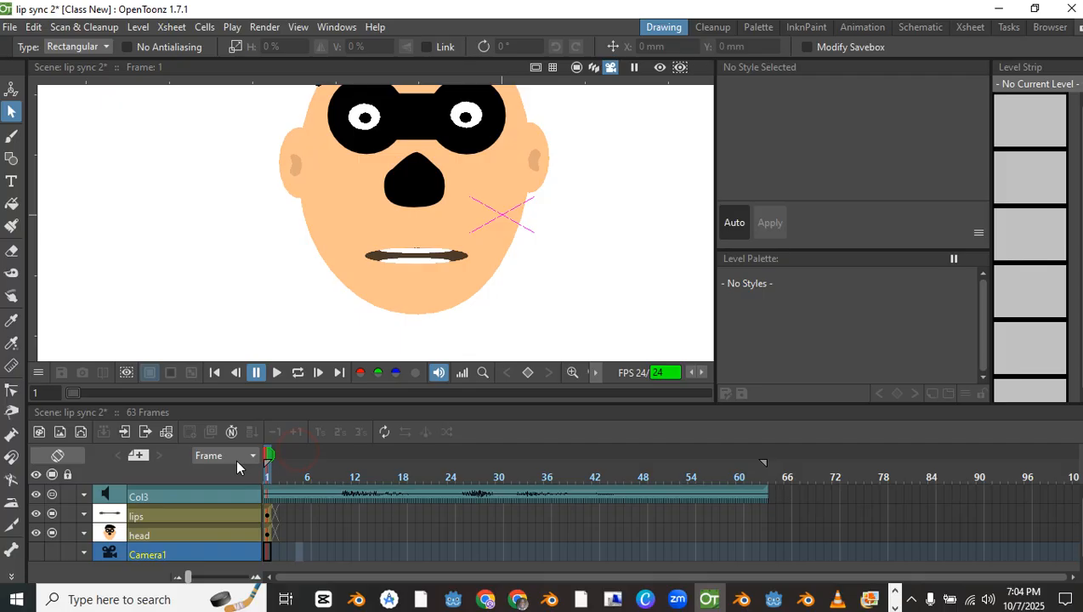
pyautogui.doubleClick(267, 516)
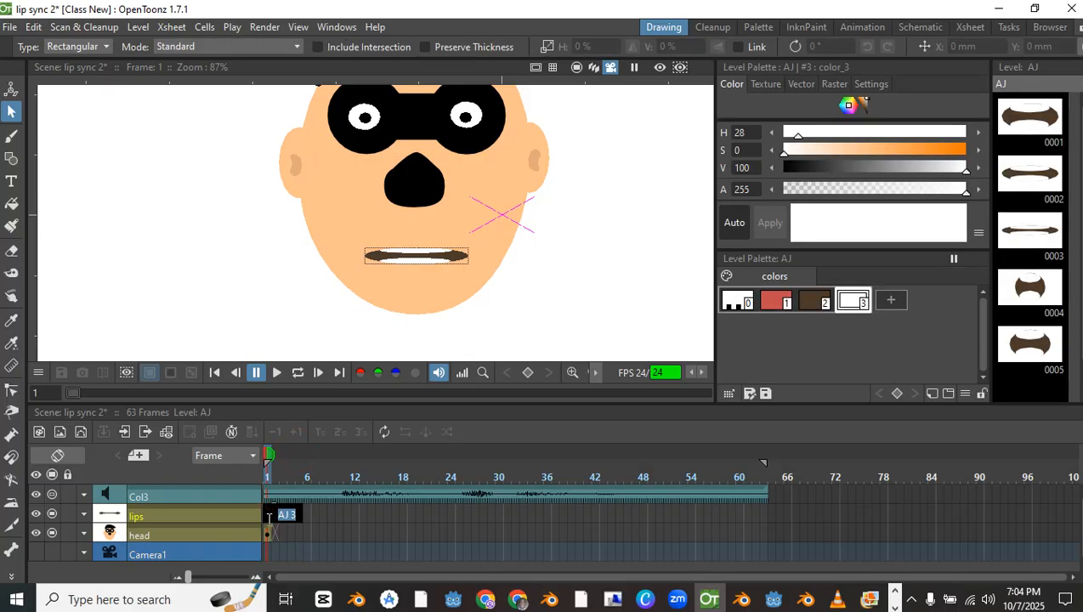
pyautogui.write('4')
pyautogui.click(268, 539)
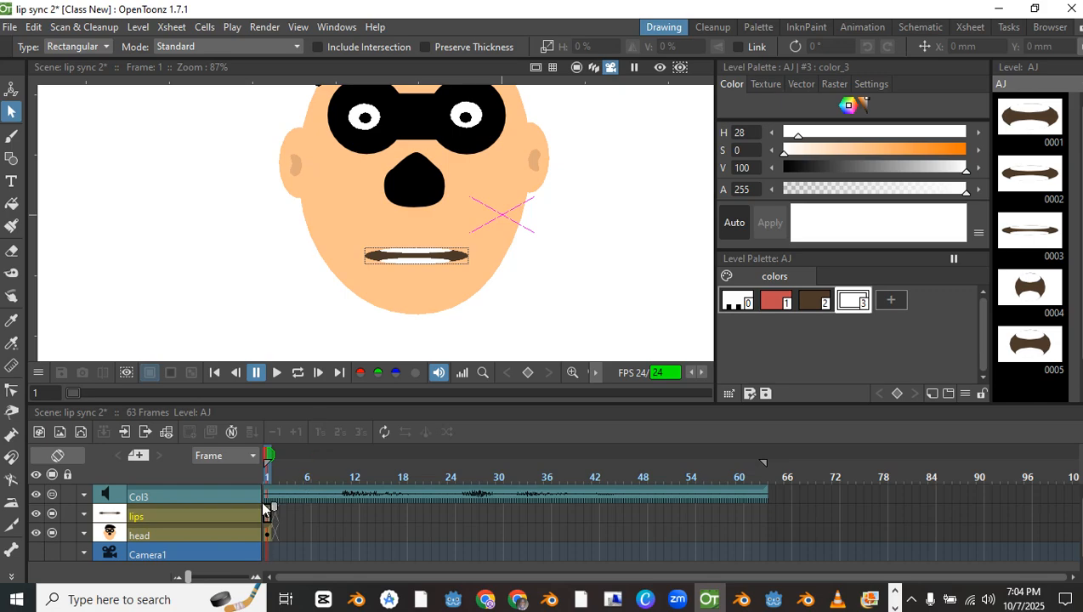
pyautogui.doubleClick(266, 512)
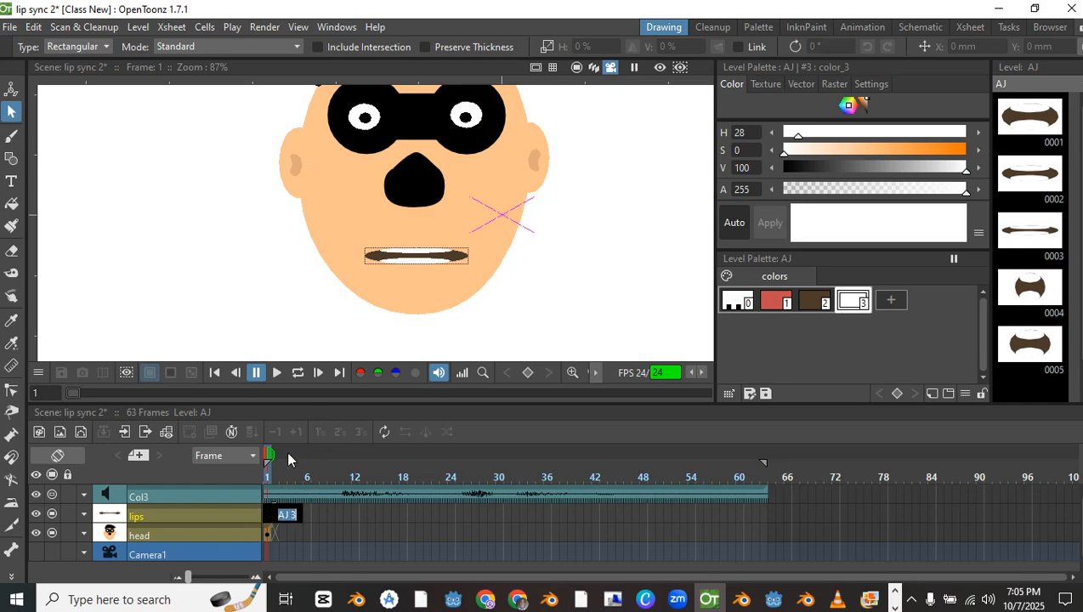
pyautogui.press('BackSpace')
pyautogui.click(268, 513)
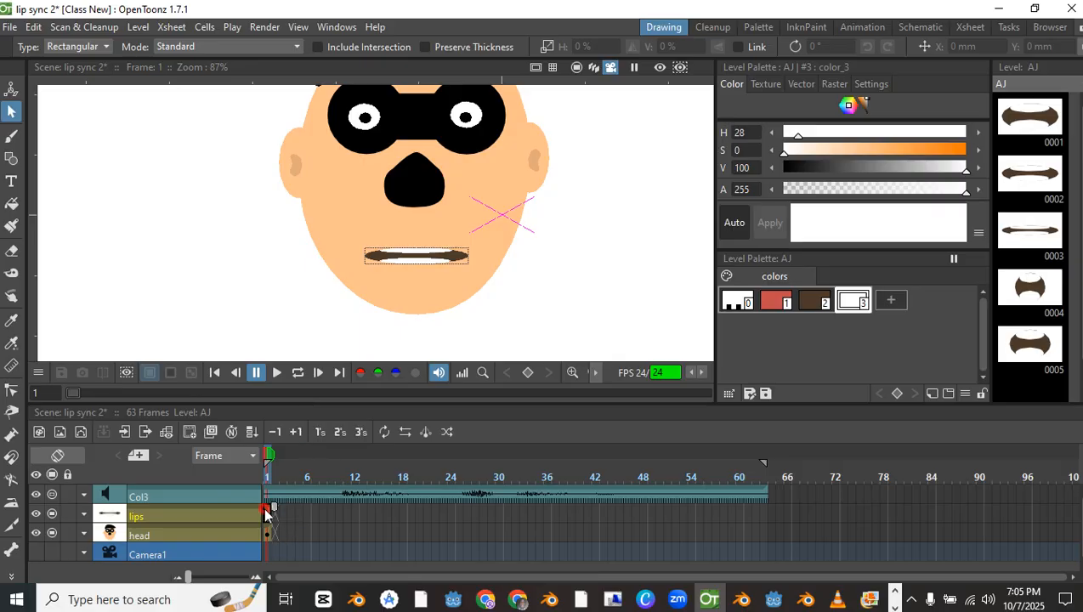
pyautogui.moveTo(268, 456)
pyautogui.mouseDown()
pyautogui.moveTo(283, 456)
pyautogui.moveTo(259, 456)
pyautogui.mouseUp()
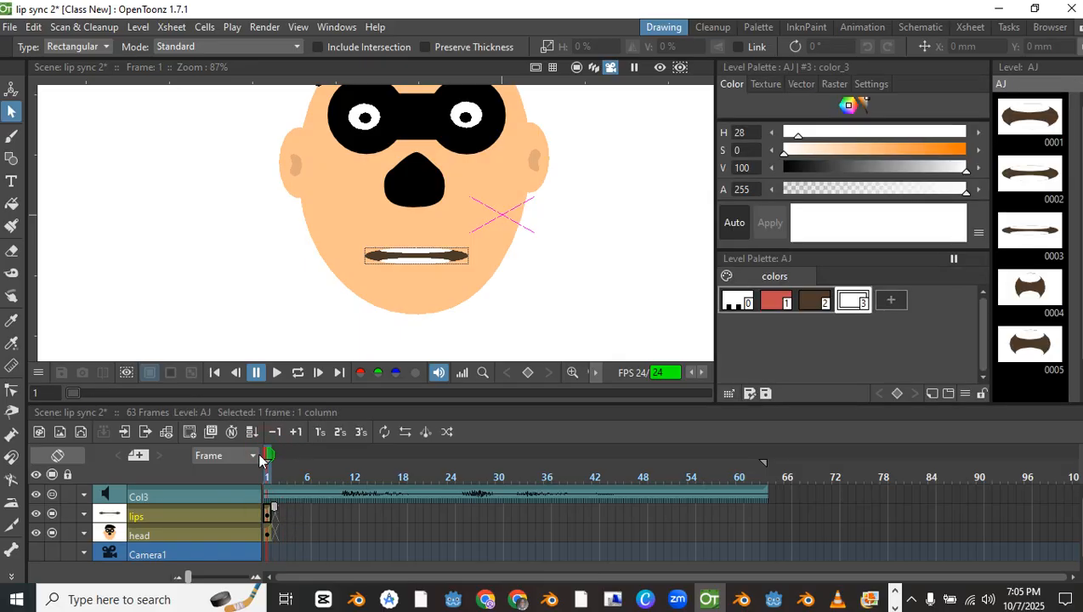
# Set the lips cell at frame 1 to drawing 4 to try the narrow open mouth on the face
pyautogui.doubleClick(269, 515)
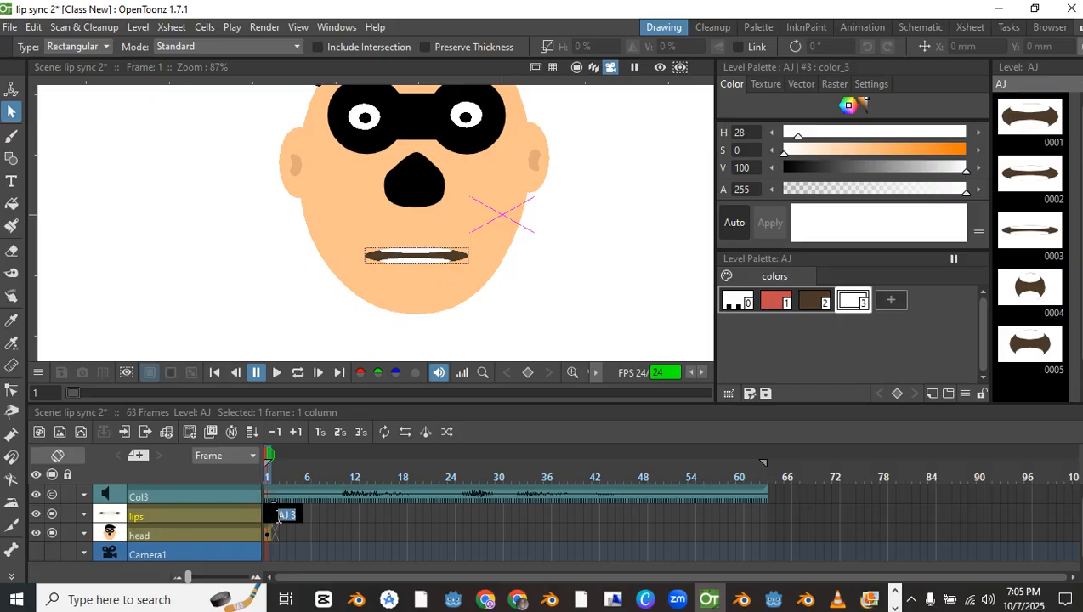
pyautogui.write('4')
pyautogui.press('Return')
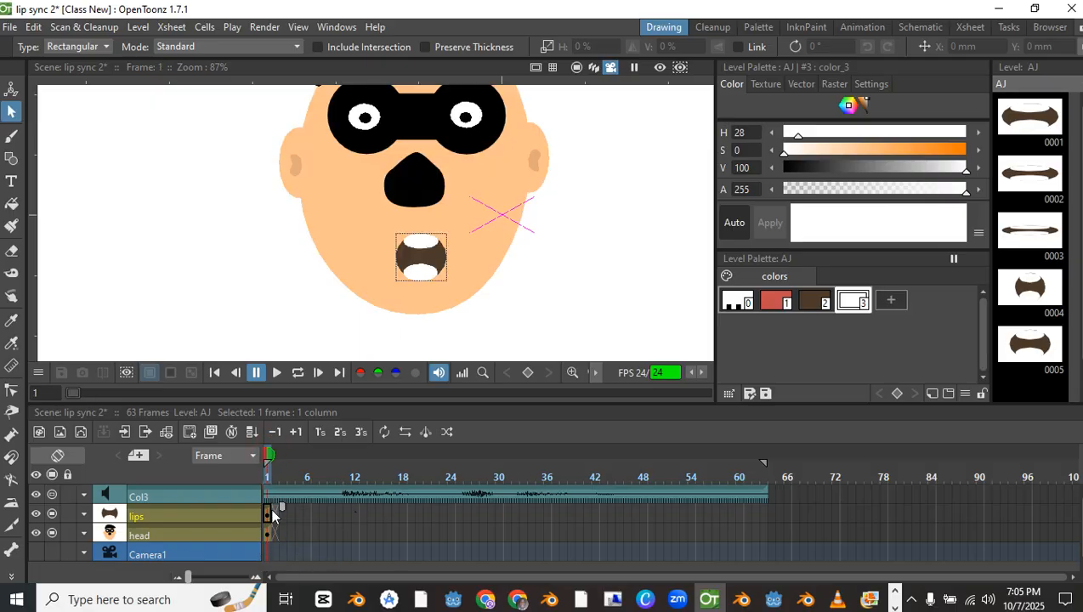
# Set the lips cell at frame 1 to drawing 1, the wide open mouth, and select the head cell at frame 1
pyautogui.doubleClick(268, 513)
pyautogui.write('5')
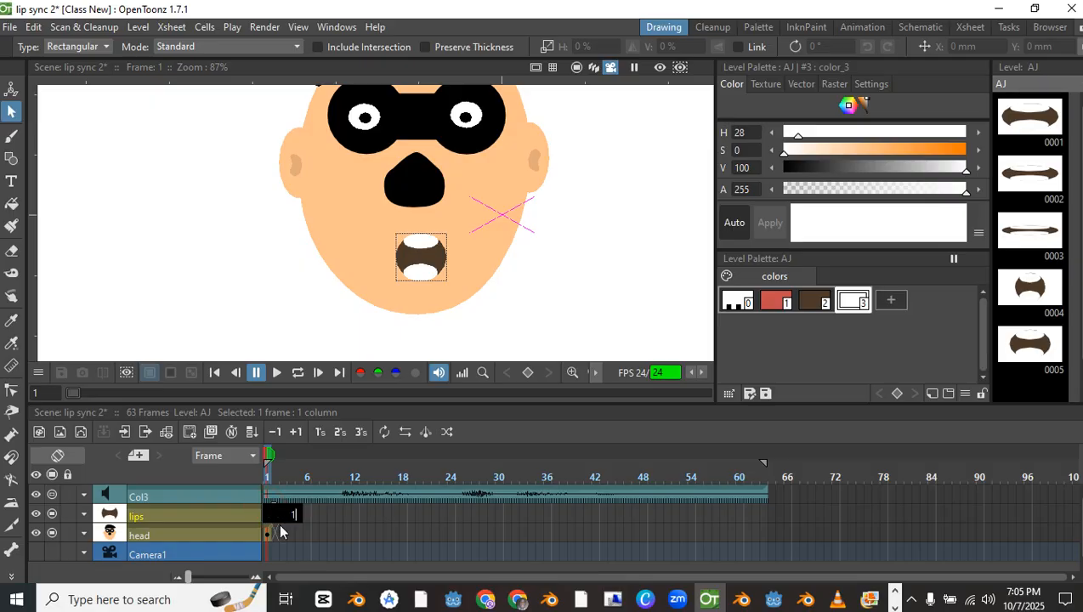
pyautogui.press('Return')
pyautogui.click(263, 542)
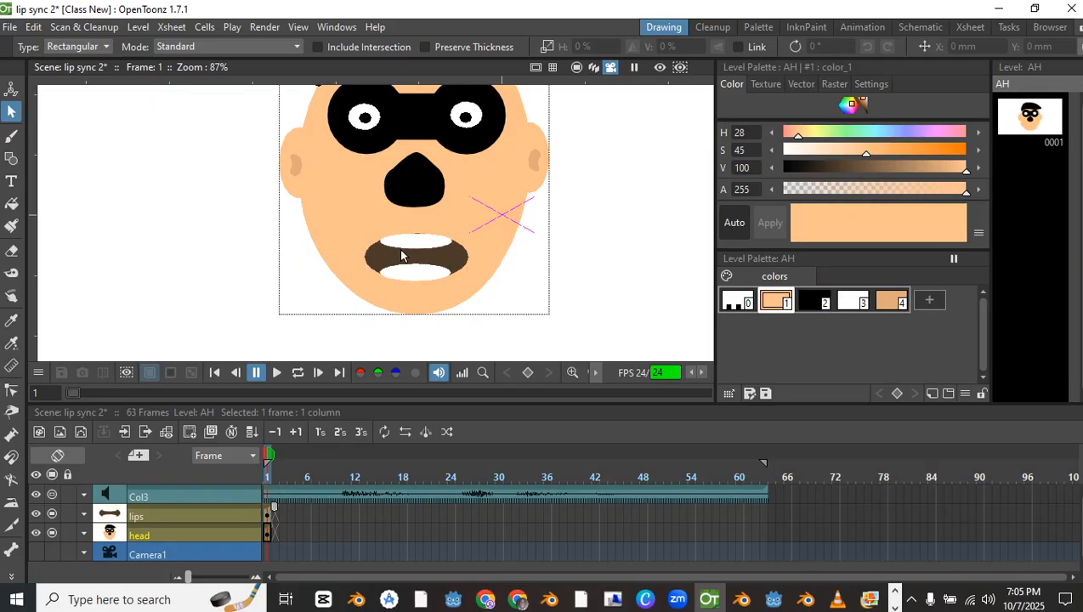
pyautogui.scroll(-1, 406, 269)
pyautogui.scroll(2, 406, 269)
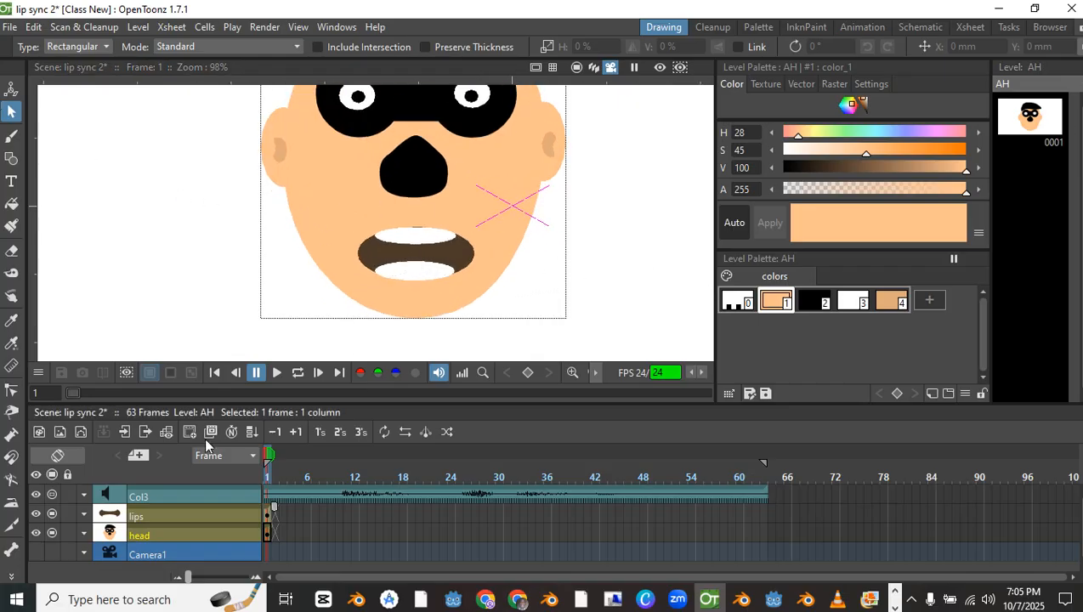
# Add drawing 6 to the lips level by pasting the copied wide open mouth artwork into it
pyautogui.click(190, 508)
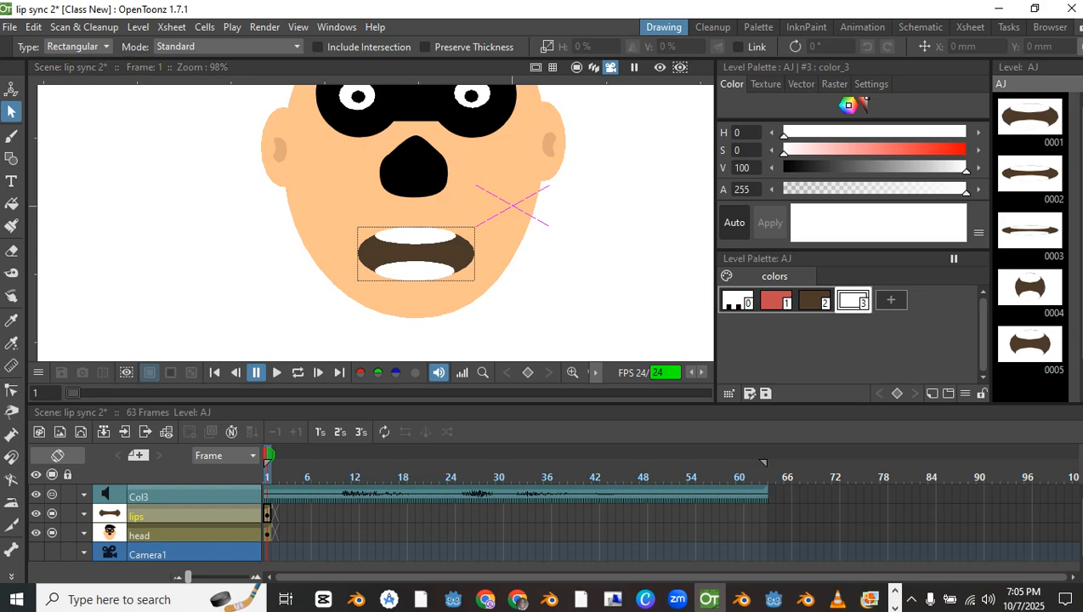
pyautogui.click(1050, 385)
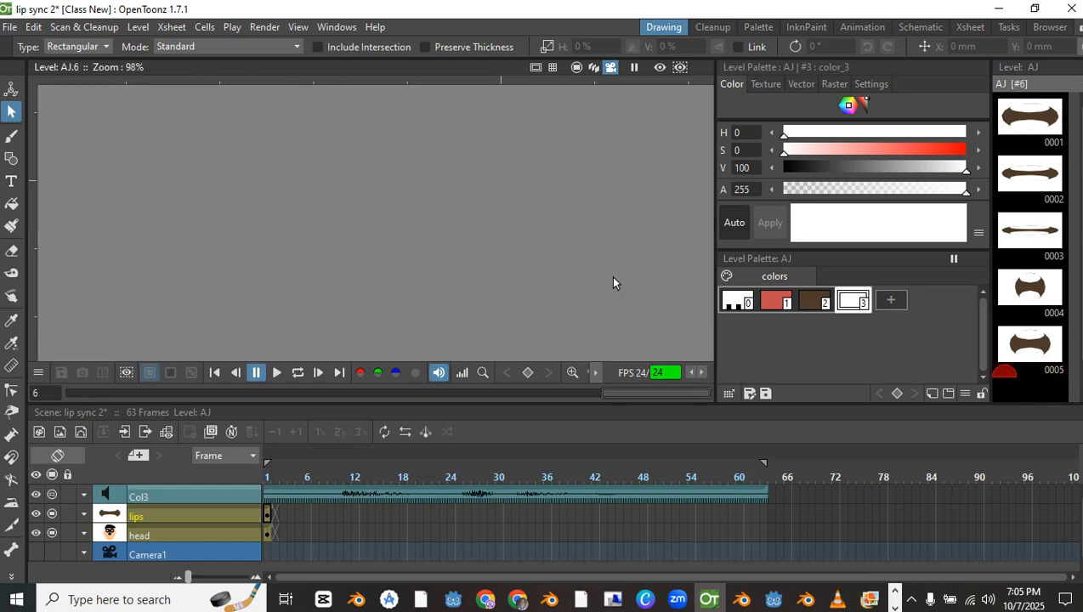
pyautogui.hotkey('ctrl', 'v')
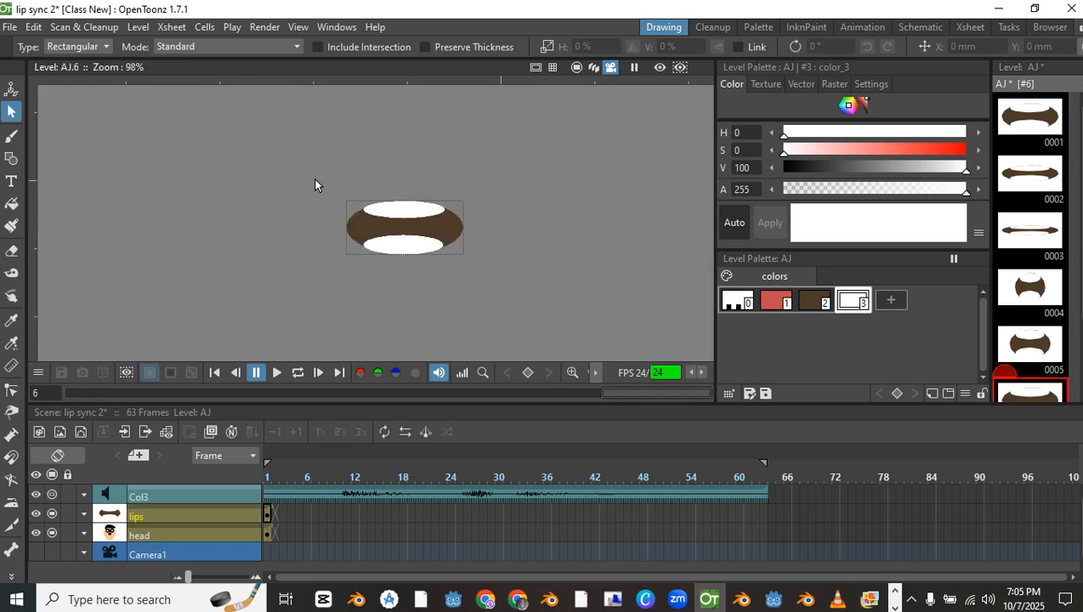
pyautogui.moveTo(315, 179); pyautogui.dragTo(467, 270)
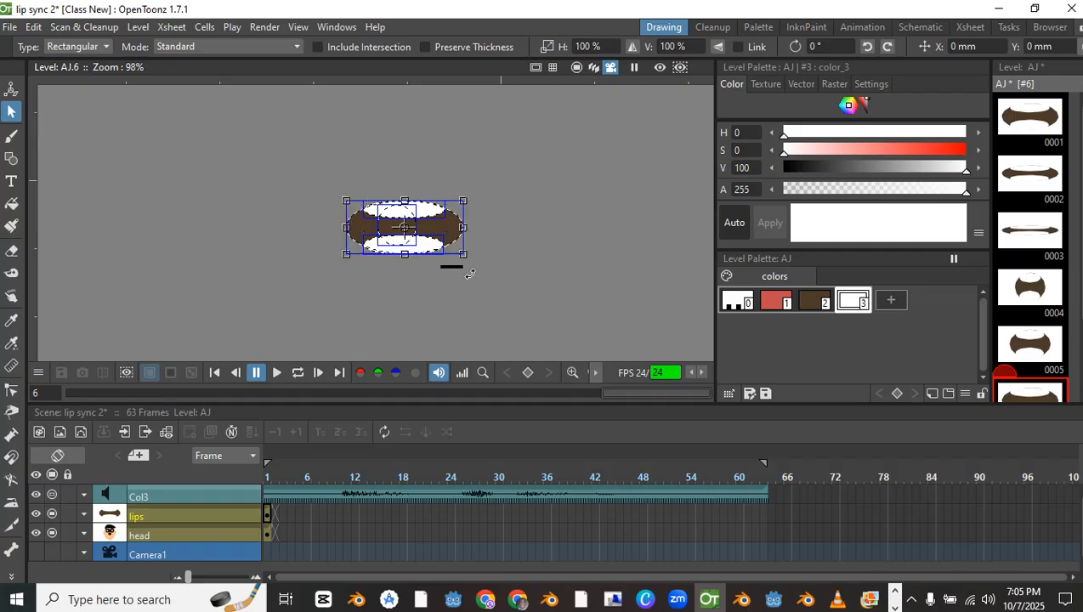
pyautogui.click(412, 194)
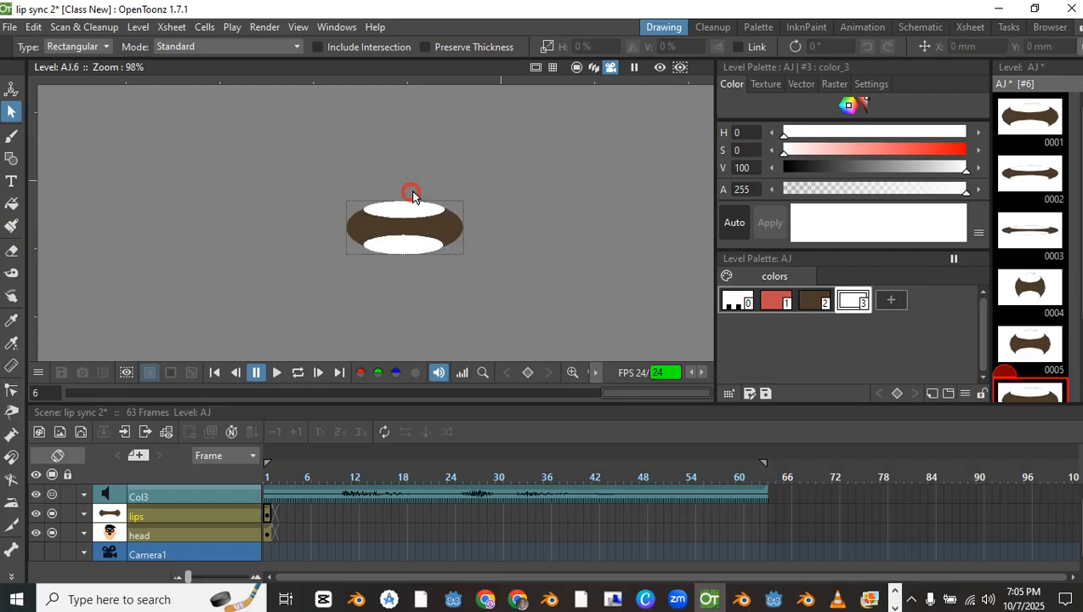
# Delete the upper and lower white teeth shapes from drawing 6, keeping the brown mouth ellipse
pyautogui.click(410, 206)
pyautogui.click(436, 210)
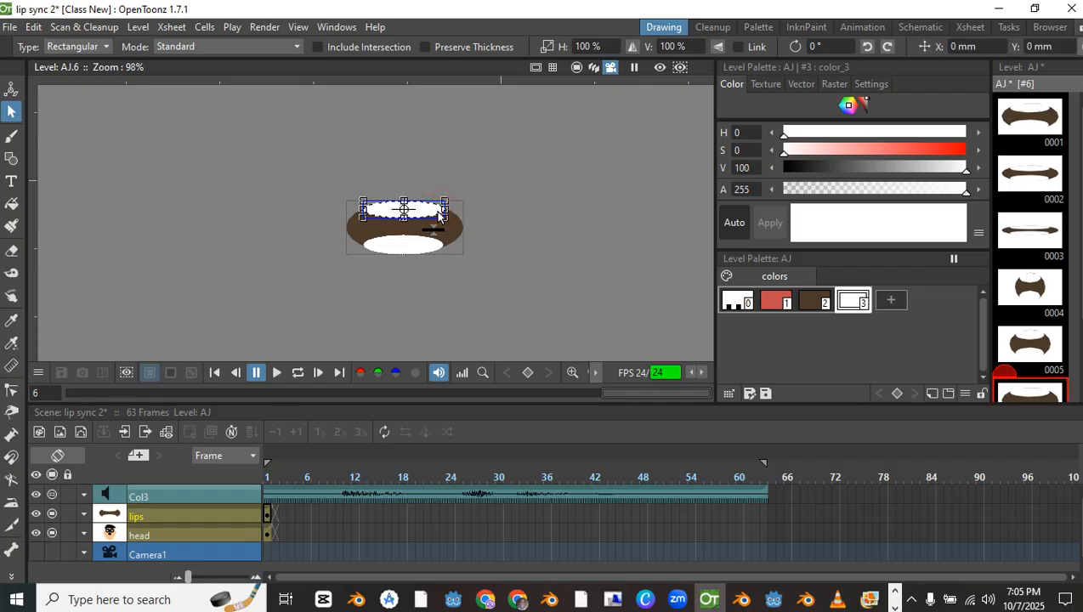
pyautogui.press('Delete')
pyautogui.click(414, 251)
pyautogui.press('Delete')
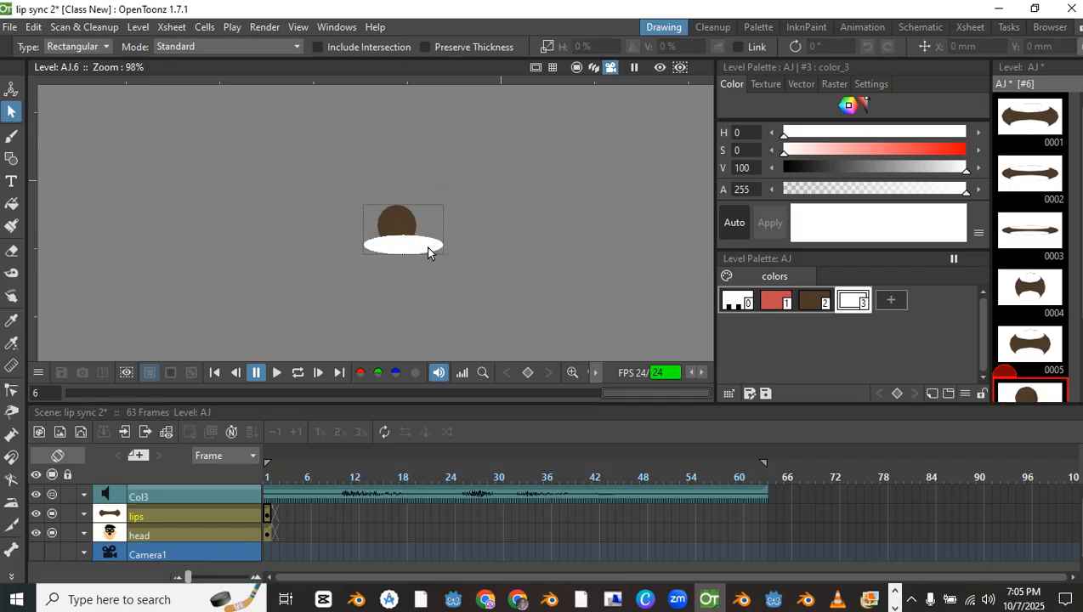
pyautogui.hotkey('ctrl', 'z')
pyautogui.click(430, 307)
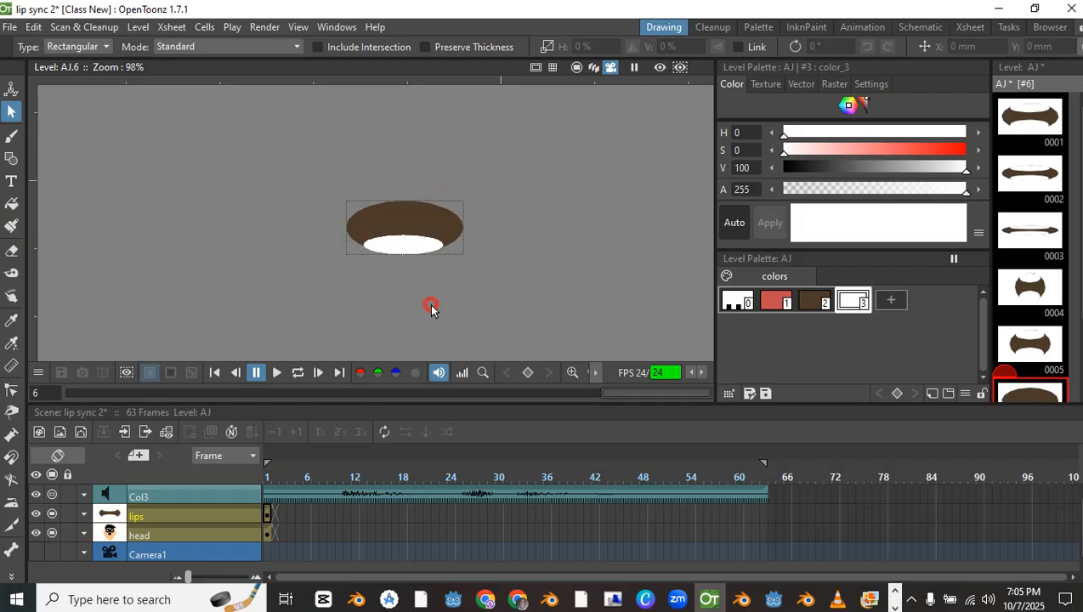
pyautogui.click(423, 228)
pyautogui.click(421, 241)
pyautogui.press('Delete')
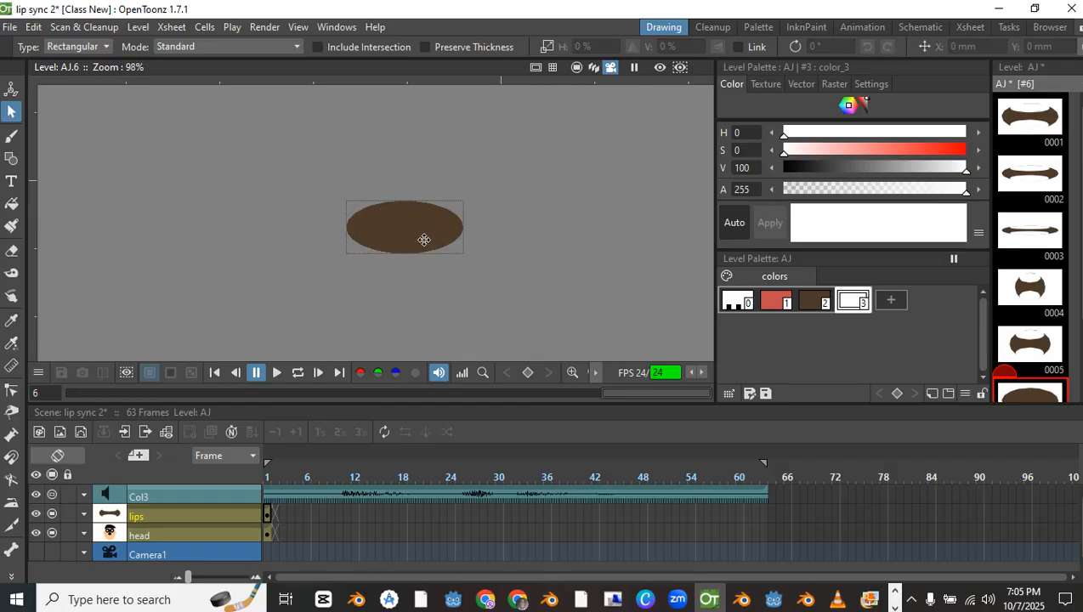
# Flatten the brown mouth ellipse in drawing 6 and delete the leftover small brown circle
pyautogui.click(415, 209)
pyautogui.moveTo(405, 202); pyautogui.dragTo(431, 219)
pyautogui.click(398, 241)
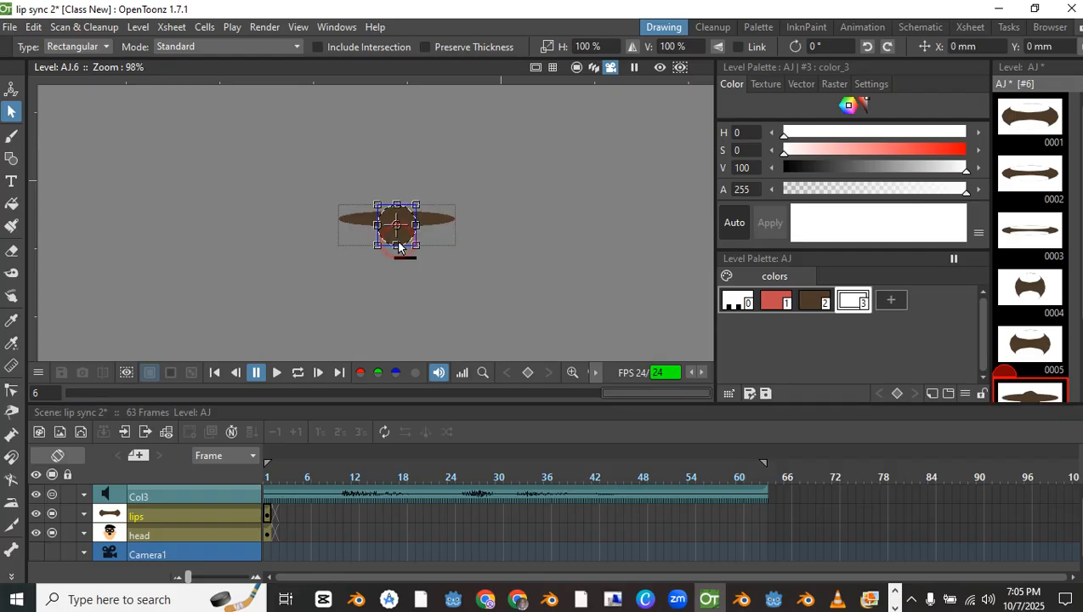
pyautogui.press('Delete')
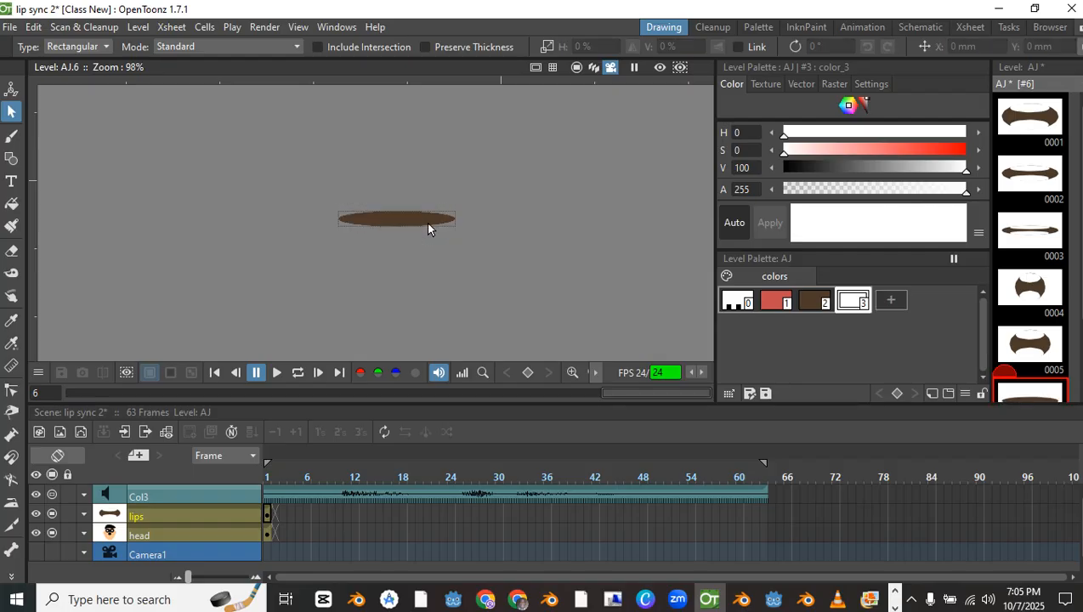
pyautogui.click(409, 224)
pyautogui.moveTo(395, 226); pyautogui.dragTo(393, 232)
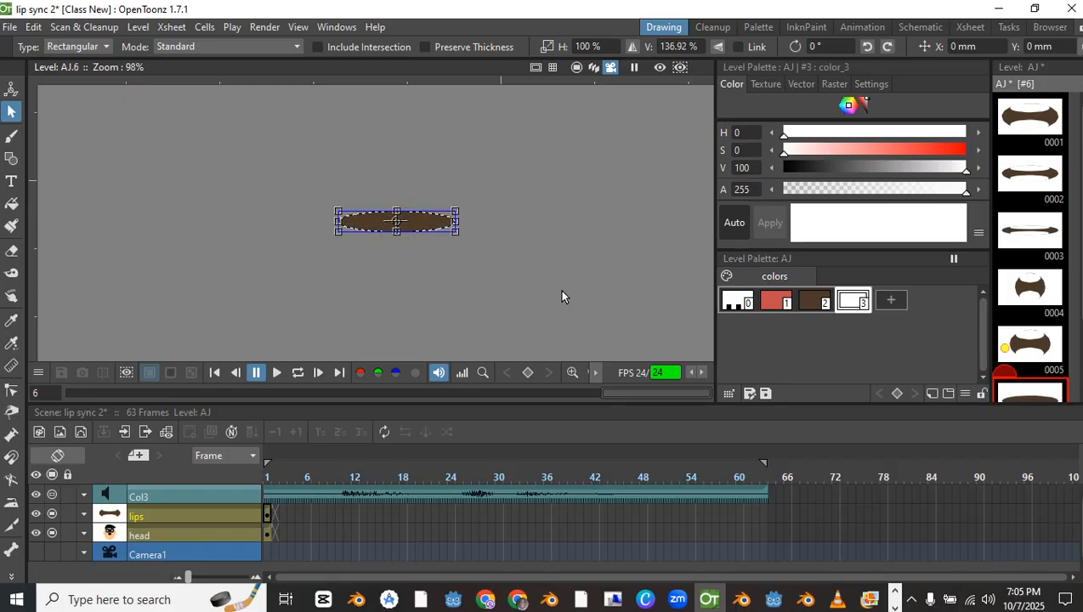
# Scale drawing 6's brown ellipse to about 84% width and 42% height to form a thin closed mouth
pyautogui.click(1034, 350)
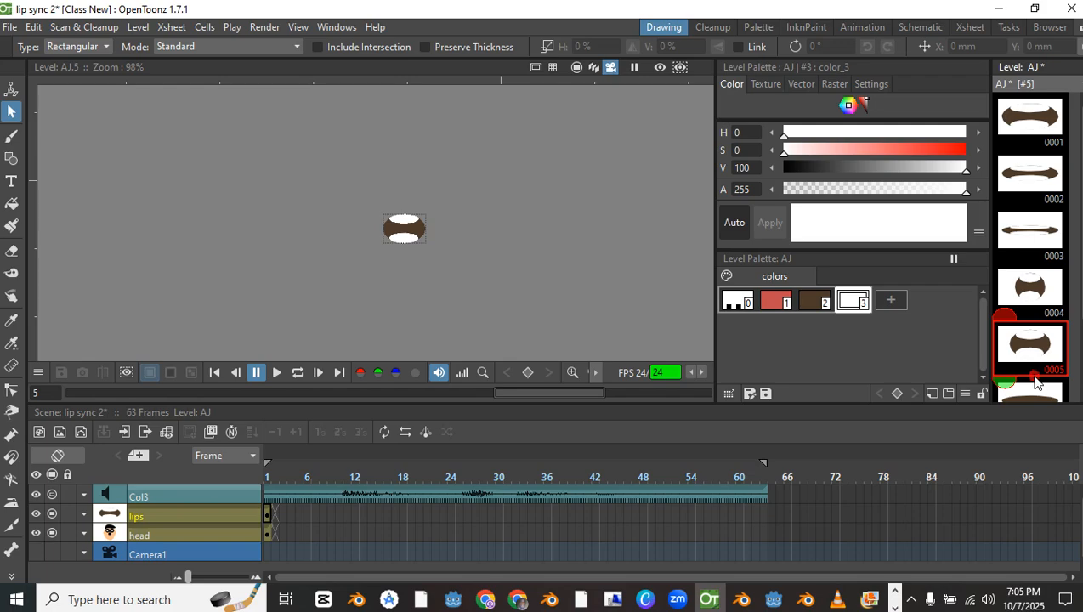
pyautogui.scroll(-2, 1024, 366)
pyautogui.click(1027, 332)
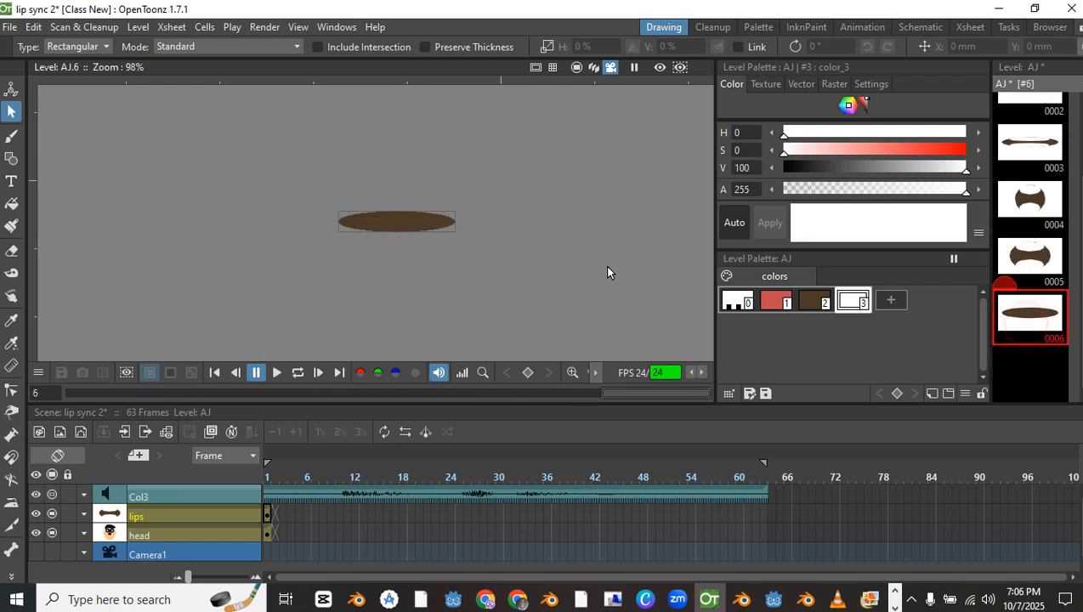
pyautogui.click(405, 220)
pyautogui.moveTo(396, 212); pyautogui.dragTo(348, 226)
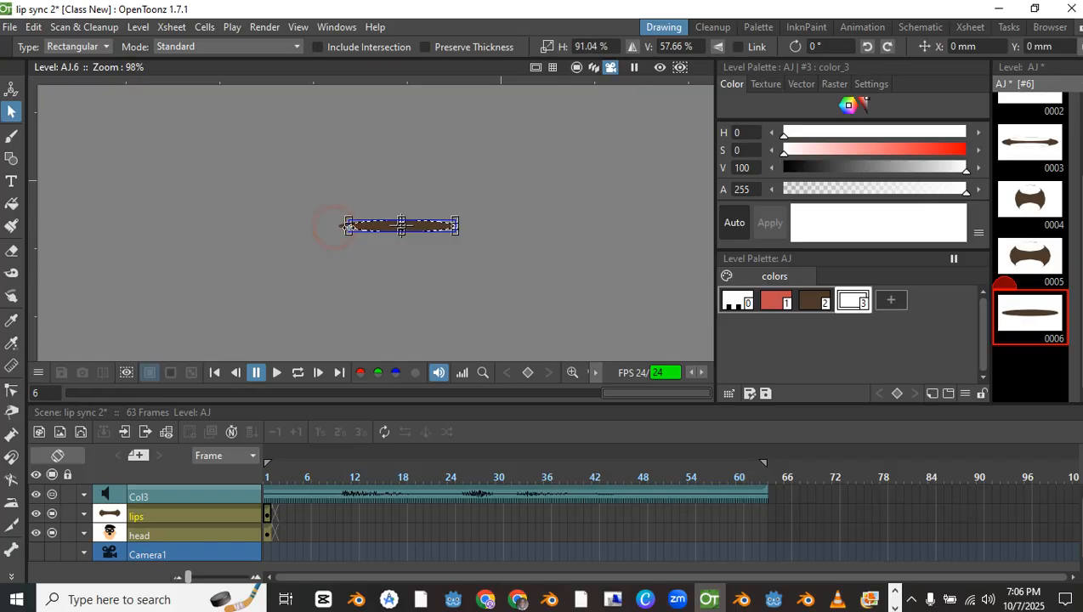
pyautogui.click(451, 227)
pyautogui.moveTo(450, 227); pyautogui.dragTo(441, 227)
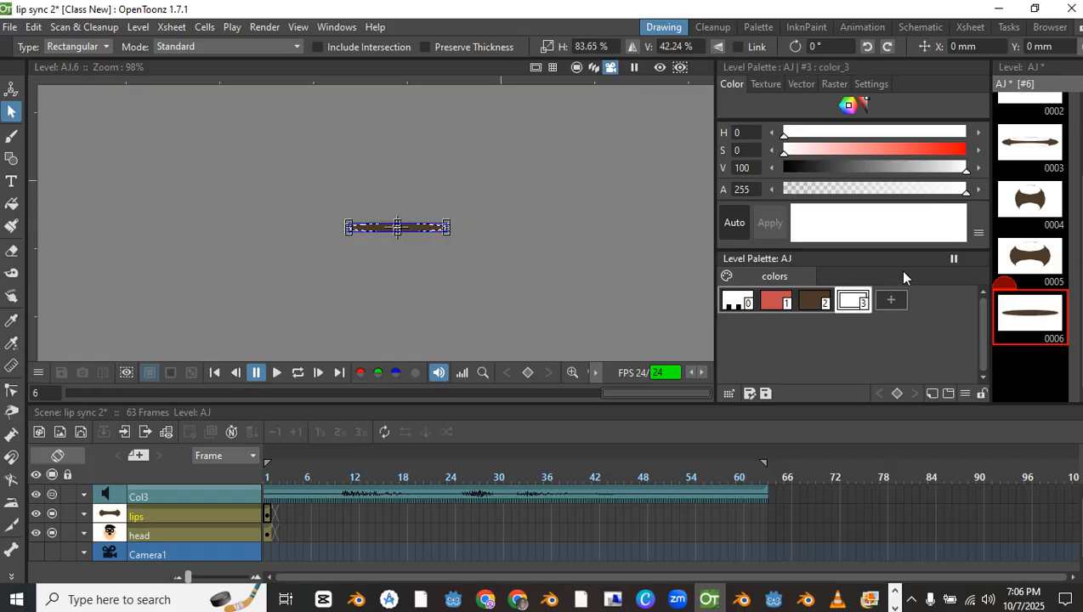
# Compare the drawings of the lips level and set the lips cell at frame 1 to drawing 6, the closed mouth
pyautogui.click(1035, 266)
pyautogui.click(1033, 316)
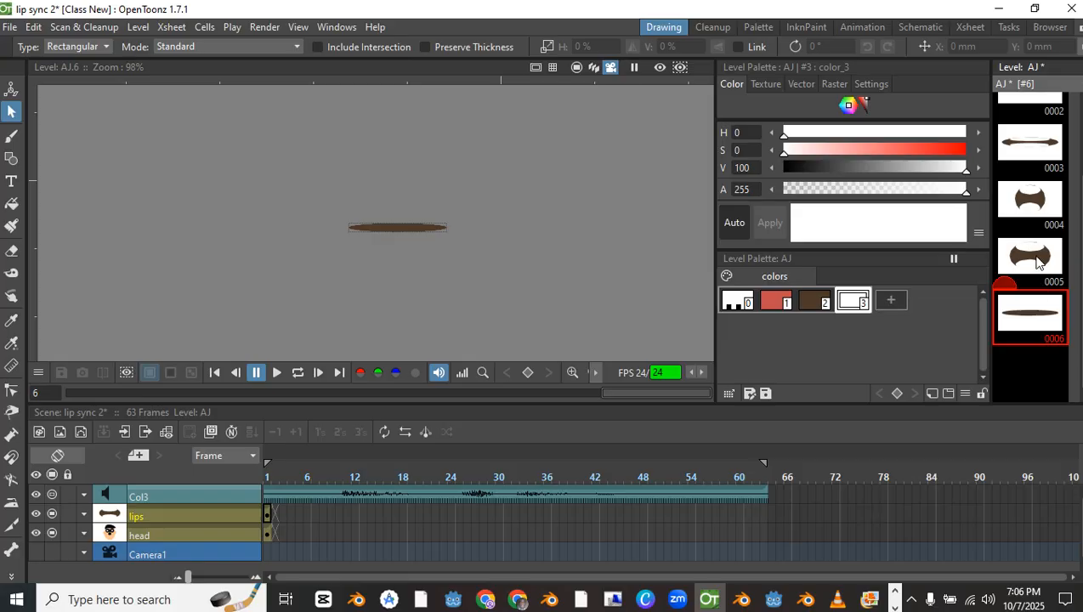
pyautogui.click(1027, 200)
pyautogui.click(1025, 135)
pyautogui.click(1026, 129)
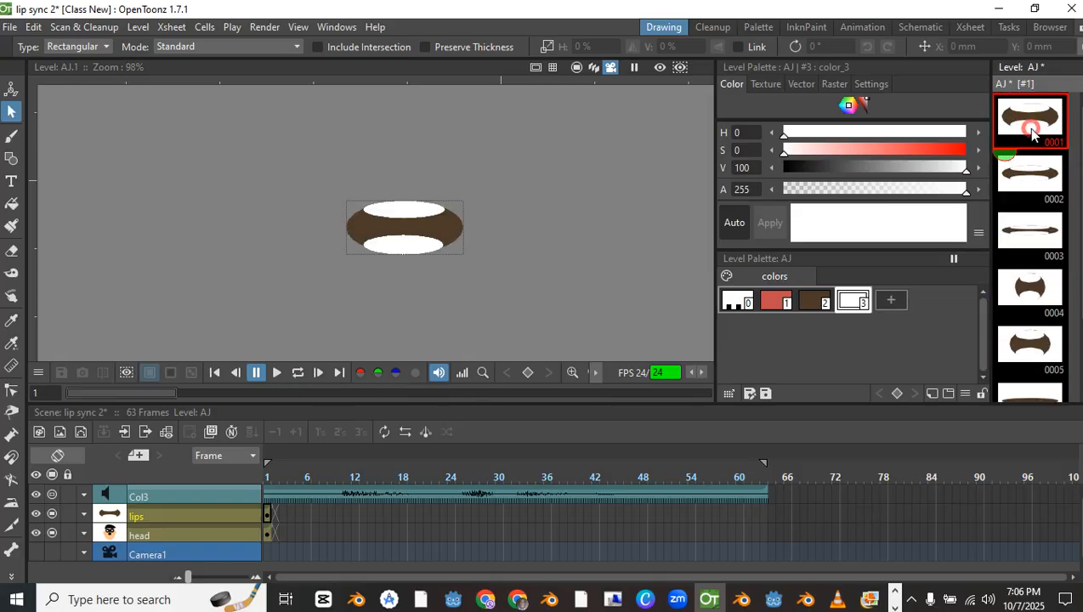
pyautogui.click(1028, 175)
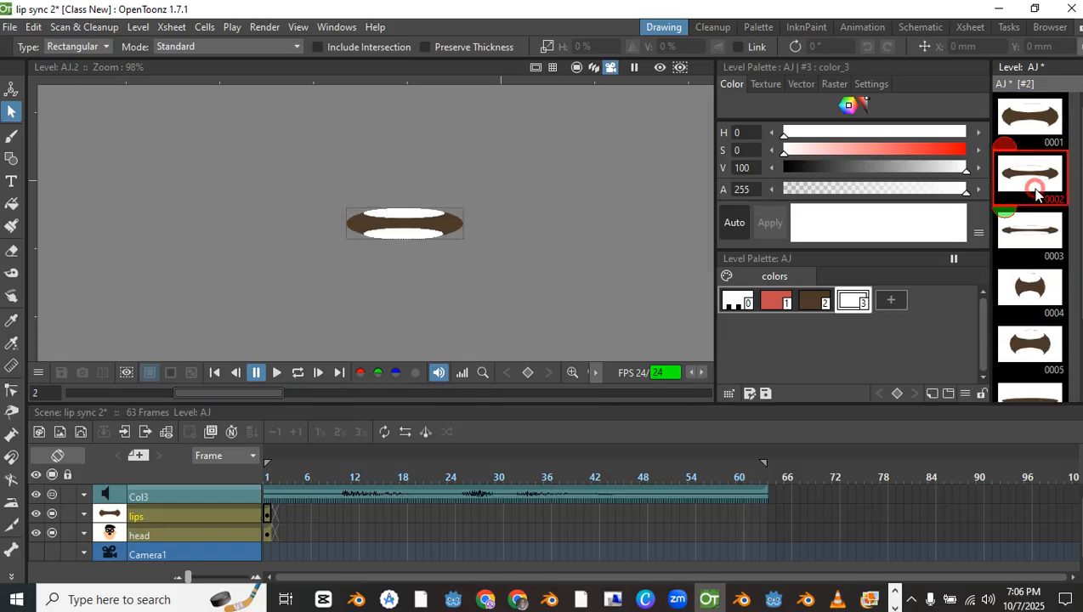
pyautogui.click(267, 512)
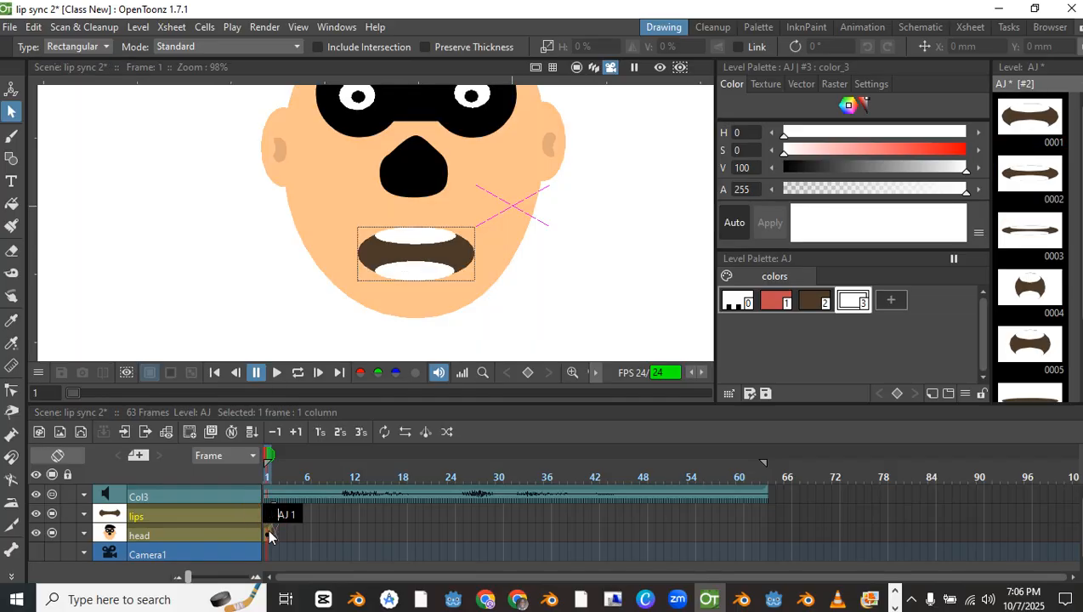
pyautogui.write('6')
pyautogui.press('Return')
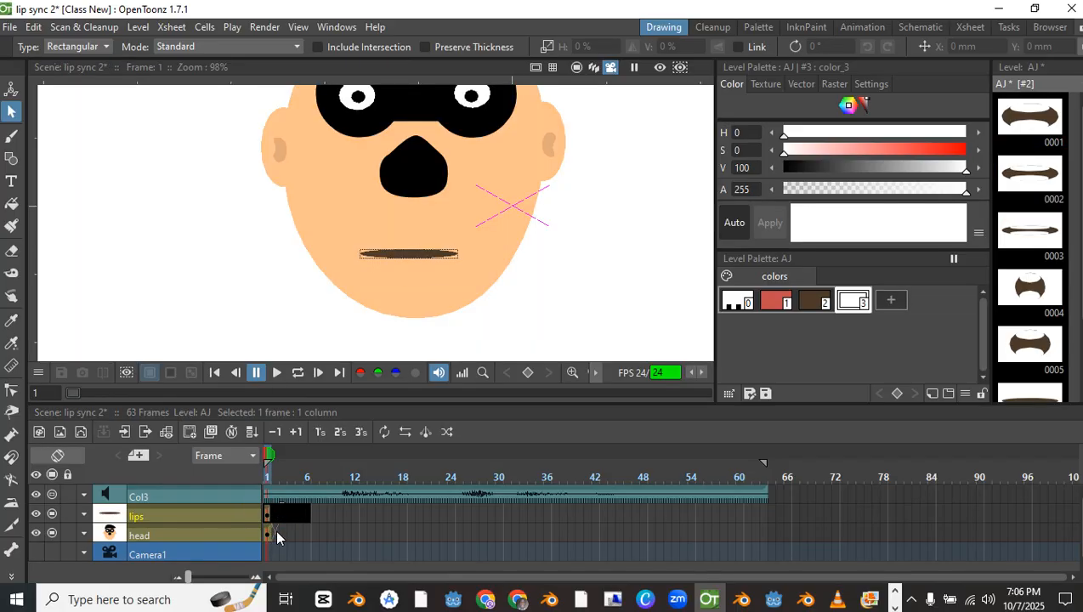
# Look at drawings 5 and 6 in the level and return to scene frame 1 to view the closed mouth on the whole face
pyautogui.scroll(-2, 1016, 346)
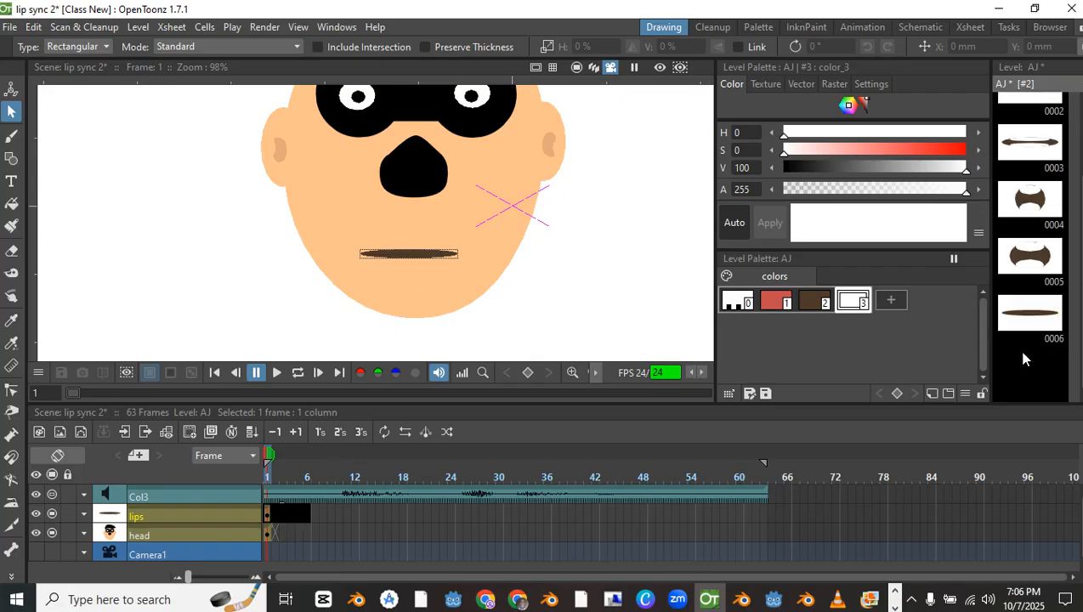
pyautogui.click(1024, 264)
pyautogui.click(1030, 311)
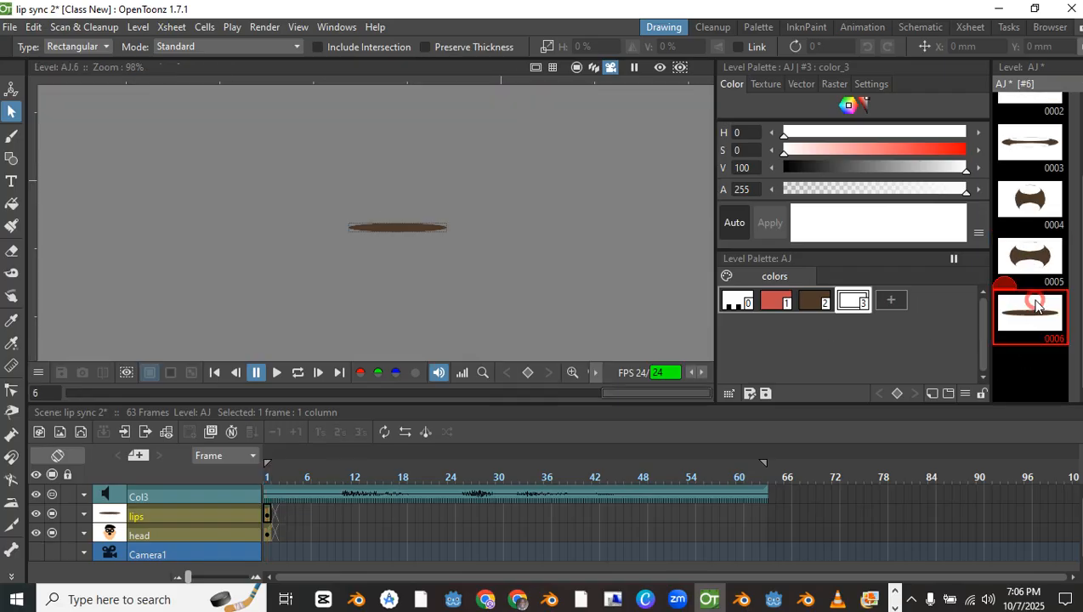
pyautogui.click(1033, 272)
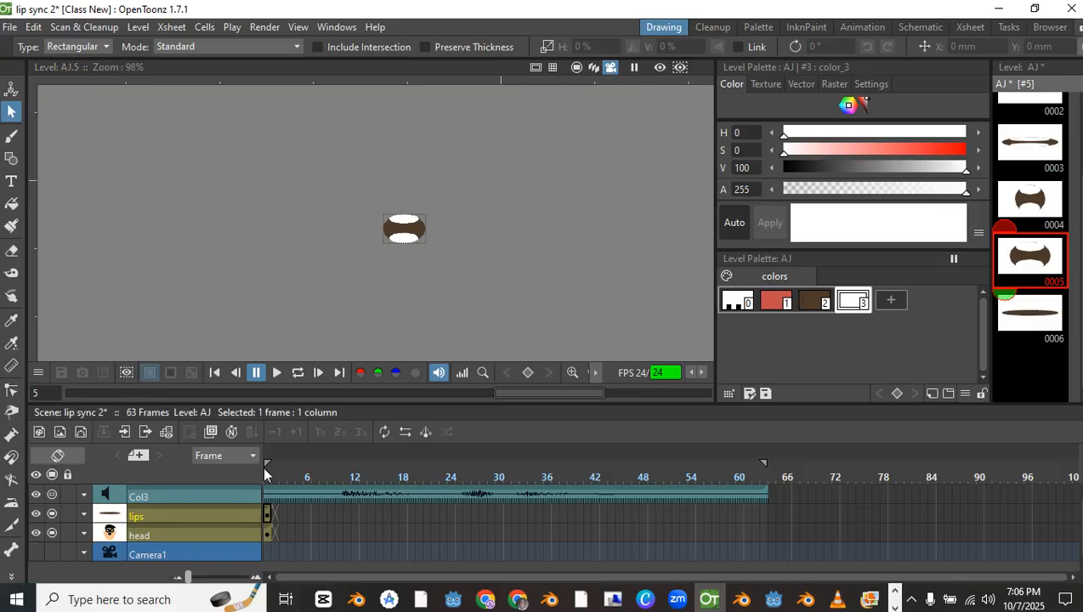
pyautogui.click(266, 466)
pyautogui.click(268, 460)
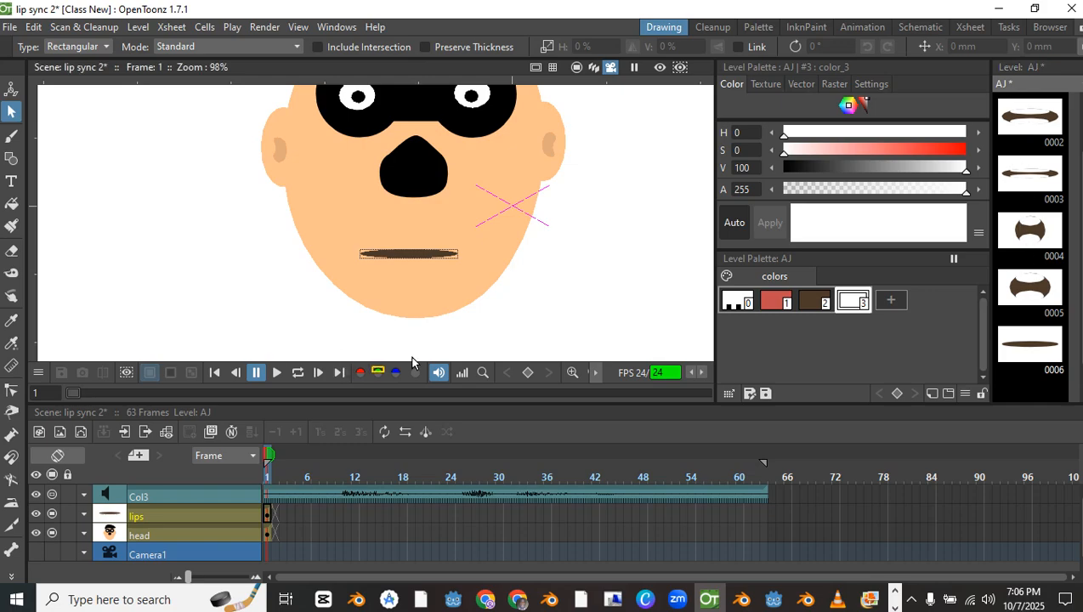
pyautogui.scroll(-3, 453, 292)
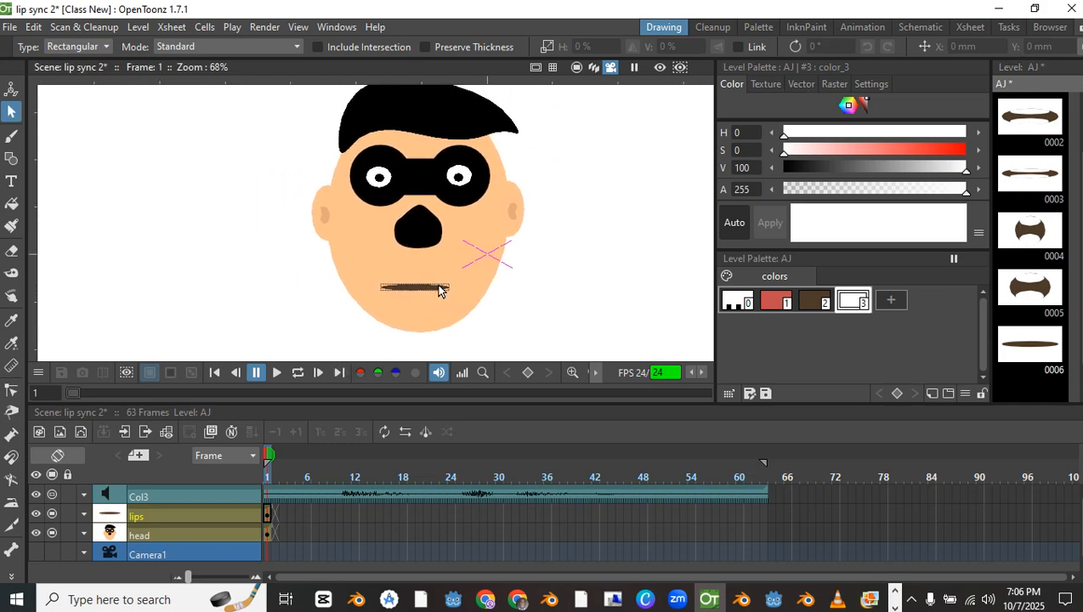
# Extend the lips and head cells together from frame 1 to frame 63, matching the length of the voice clip
pyautogui.click(269, 515)
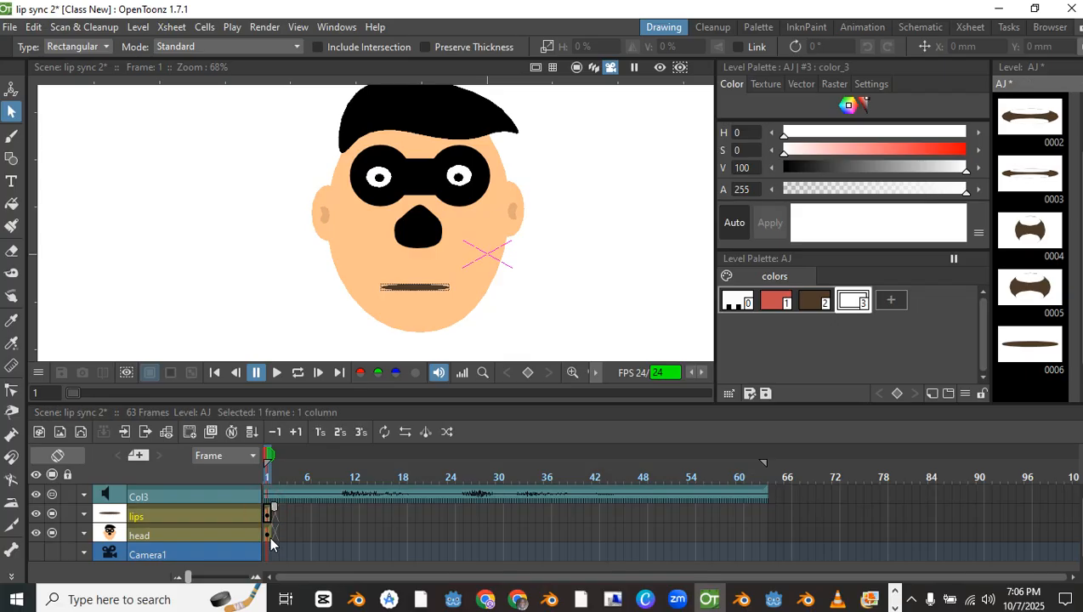
pyautogui.click(265, 526)
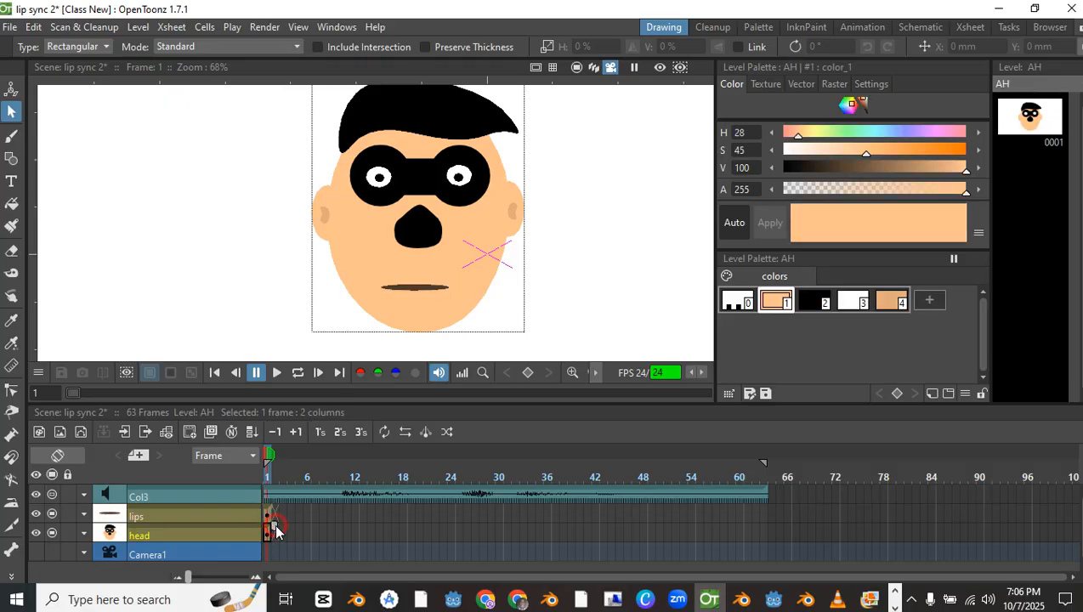
pyautogui.moveTo(481, 526); pyautogui.dragTo(764, 521)
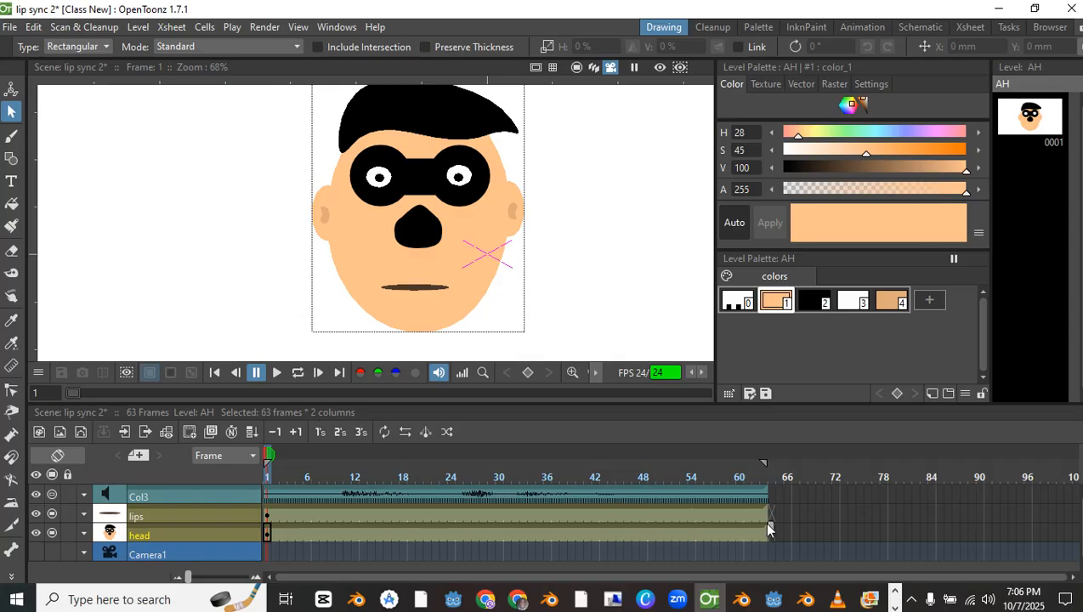
# Scrub and play the scene to listen to the voice clip over the closed mouth, and return to frame 1
pyautogui.click(758, 476)
pyautogui.moveTo(756, 476); pyautogui.dragTo(267, 473)
pyautogui.click(276, 374)
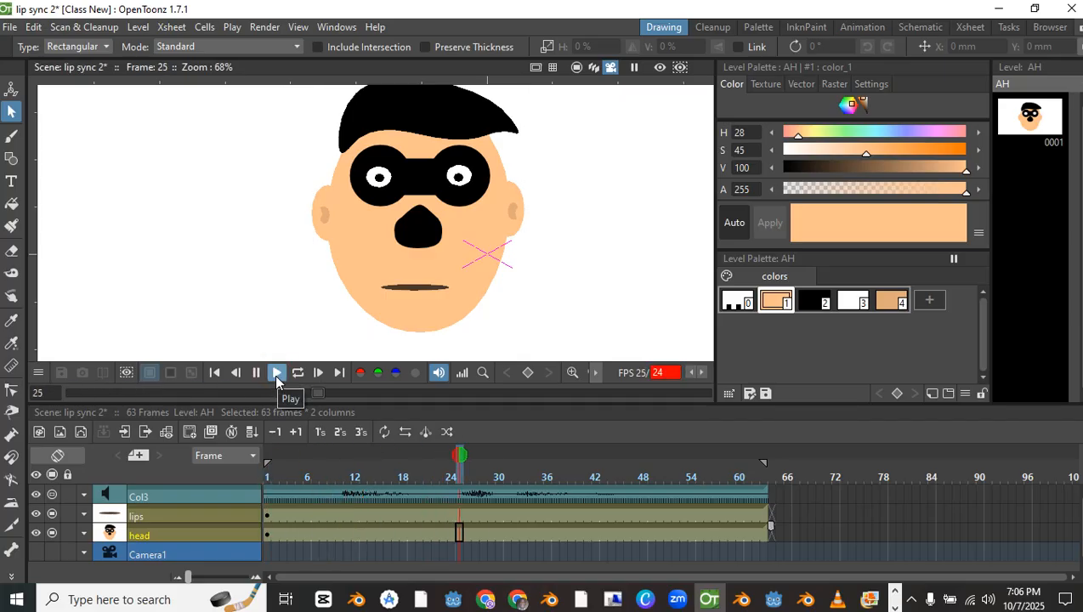
pyautogui.click(257, 374)
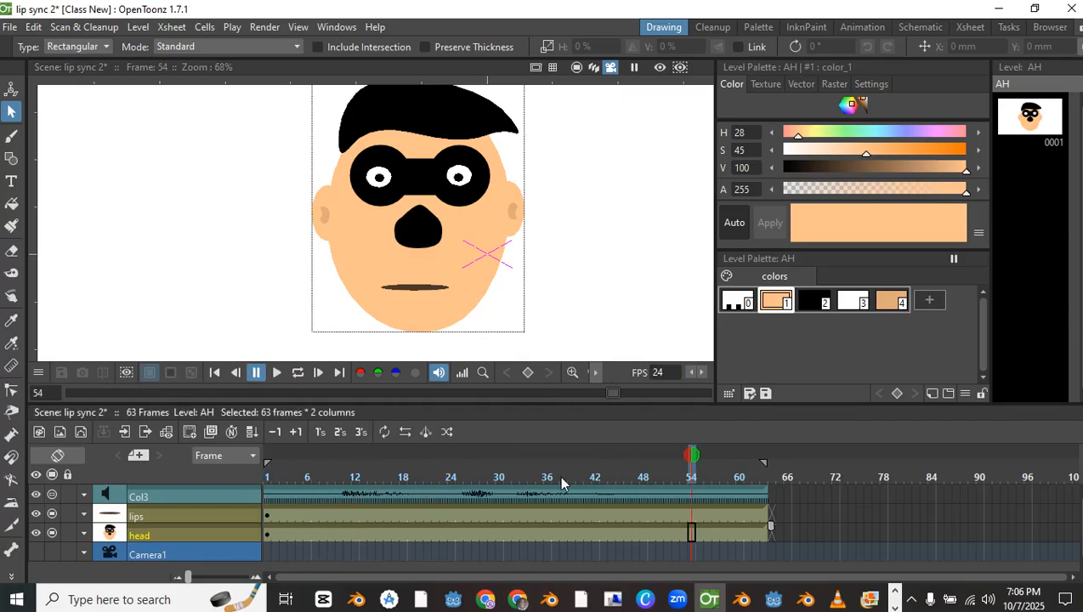
pyautogui.click(686, 456)
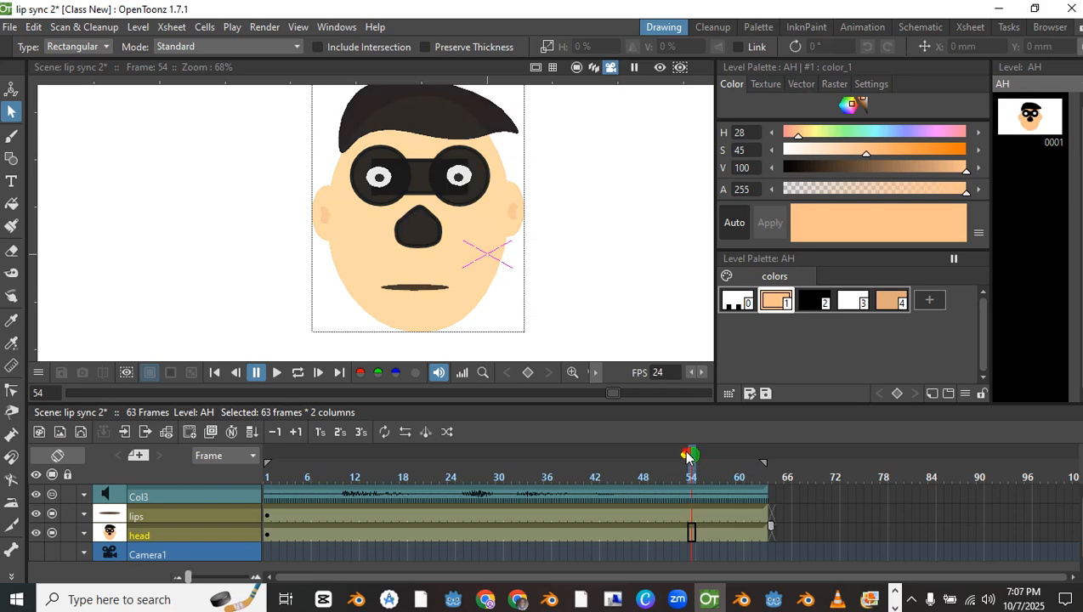
pyautogui.click(686, 456)
pyautogui.moveTo(693, 456); pyautogui.dragTo(146, 431)
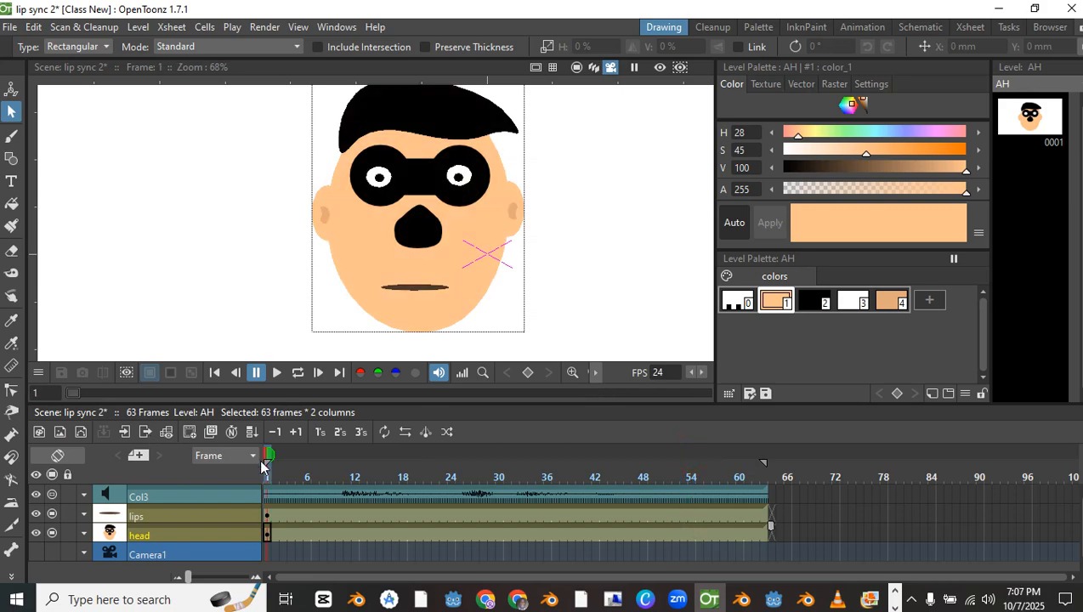
# Scrub to the voice's start near frame 11, enter drawing 6 in the lips cell at frame 10, and return to frame 1
pyautogui.moveTo(262, 466); pyautogui.dragTo(346, 478)
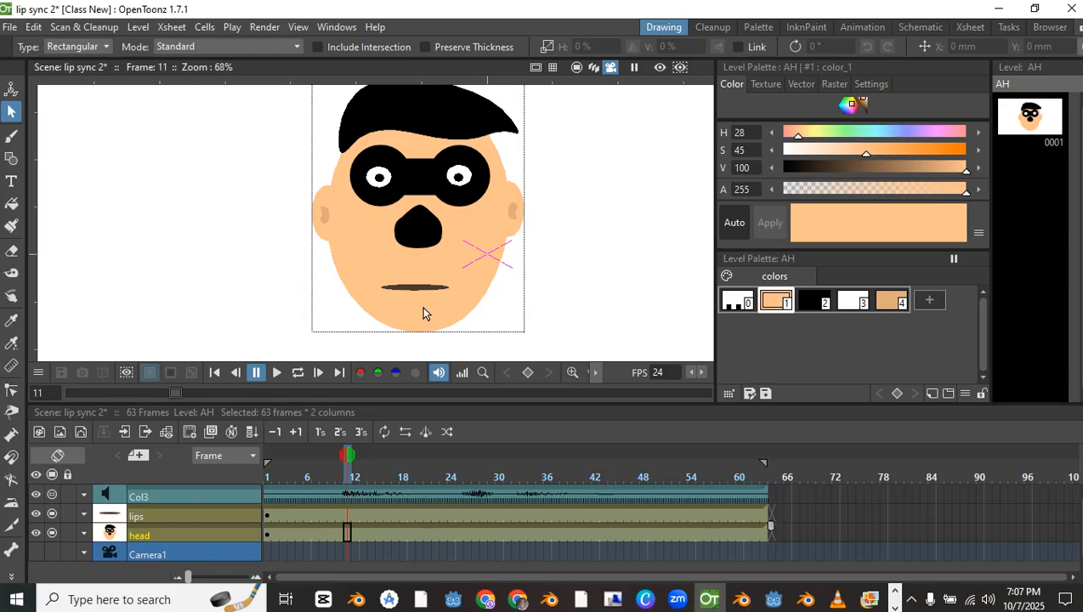
pyautogui.click(345, 514)
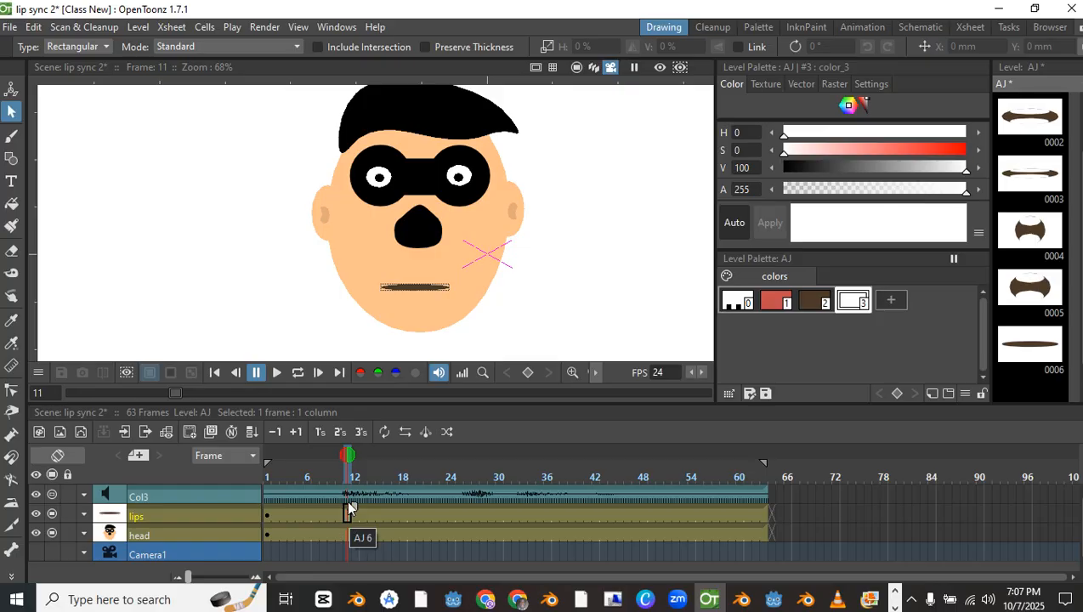
pyautogui.click(340, 457)
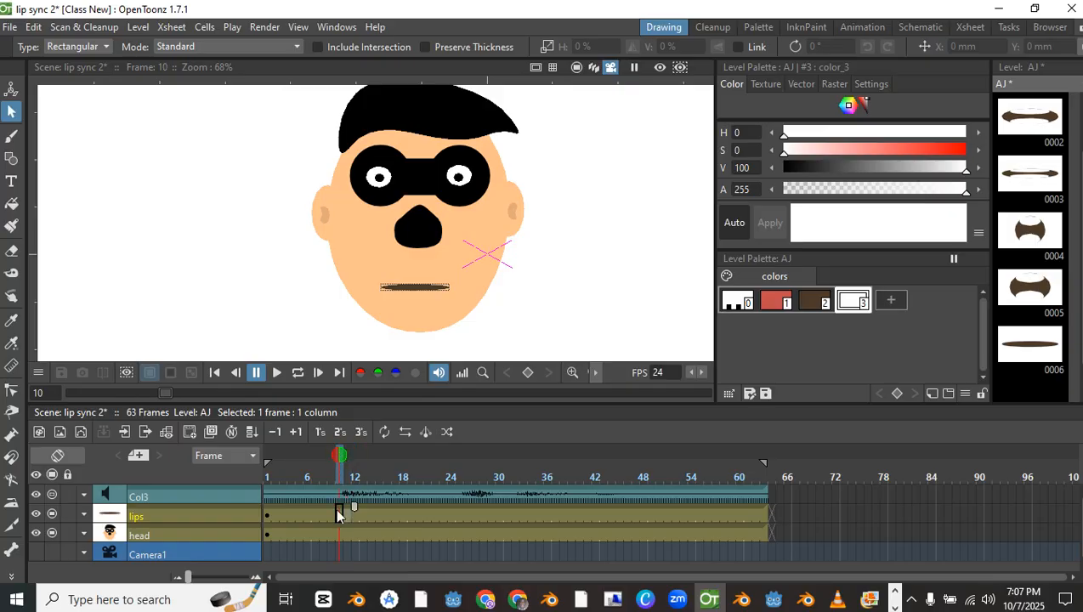
pyautogui.doubleClick(337, 512)
pyautogui.write('6')
pyautogui.press('Return')
pyautogui.moveTo(338, 453)
pyautogui.mouseDown()
pyautogui.moveTo(272, 473)
pyautogui.moveTo(271, 506)
pyautogui.mouseUp()
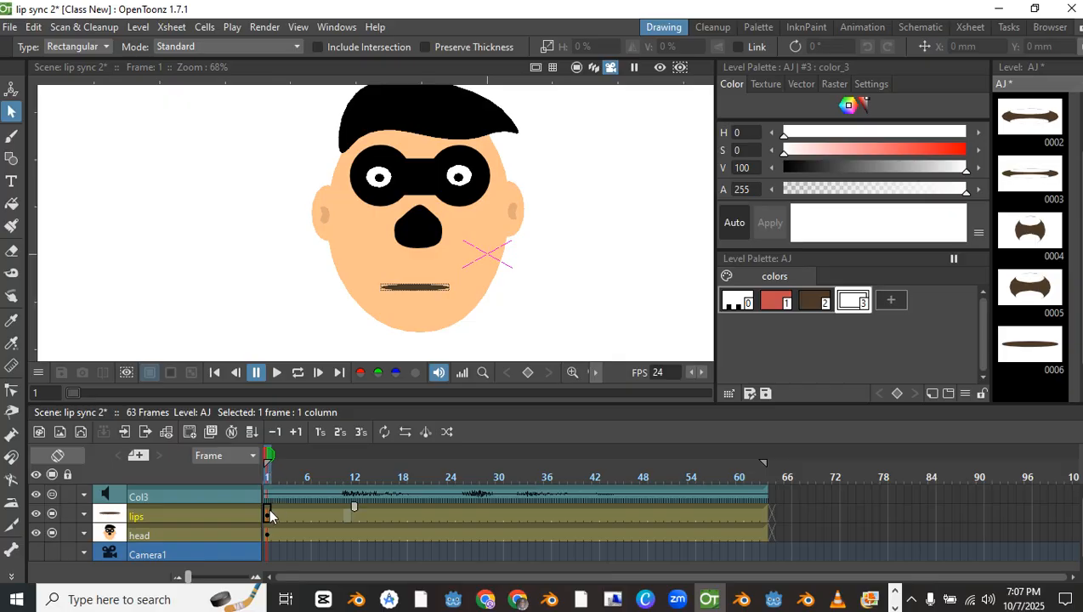
# Enter drawing 6 in the lips cells from frame 2 through frame 8 to keep the mouth closed, and return to frame 1
pyautogui.click(272, 514)
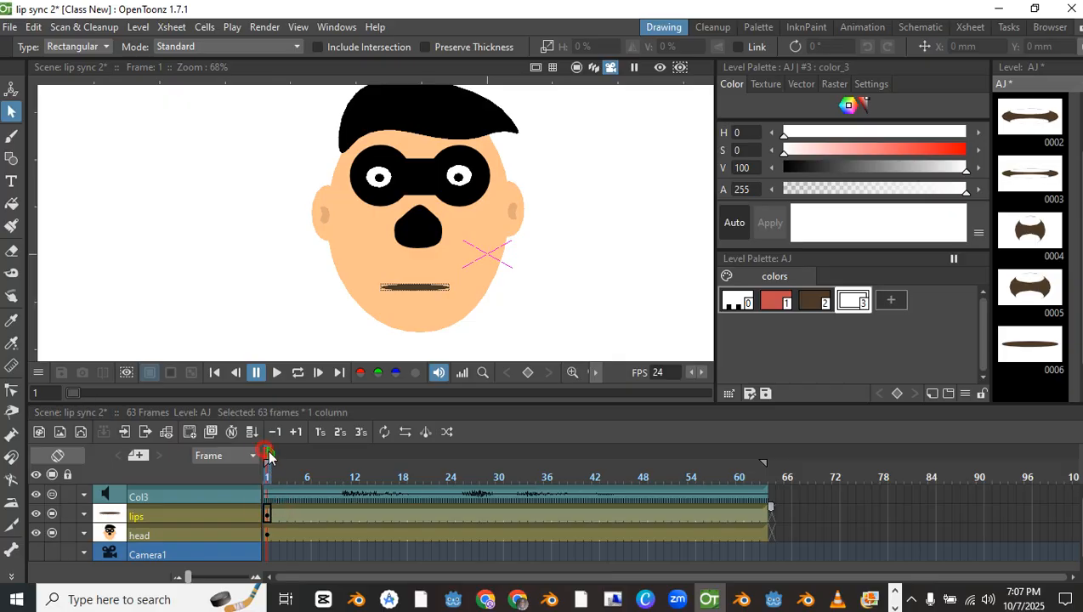
pyautogui.click(274, 458)
pyautogui.doubleClick(274, 512)
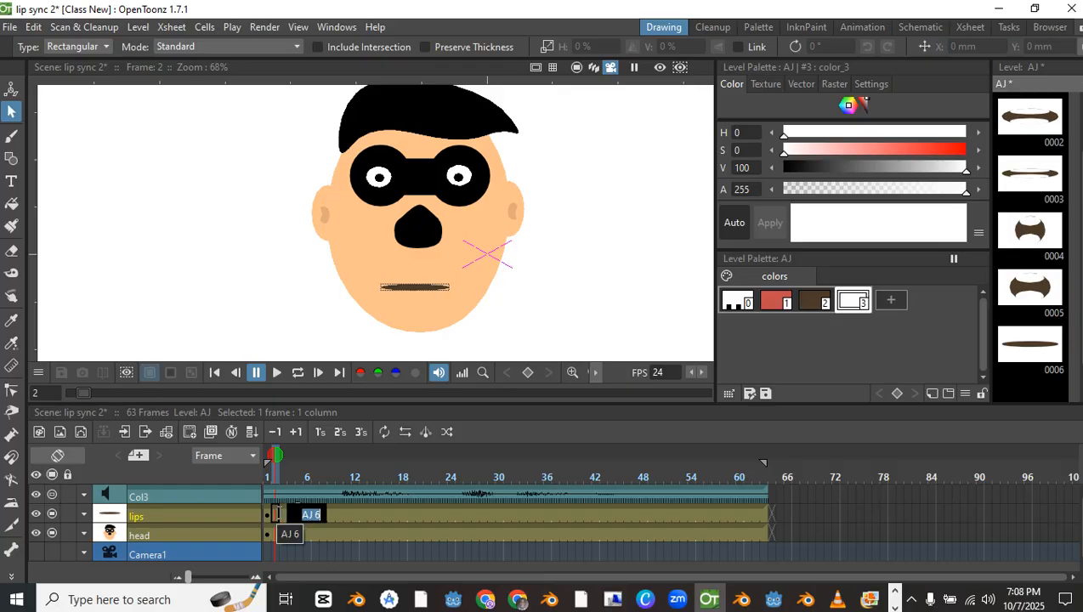
pyautogui.write('6')
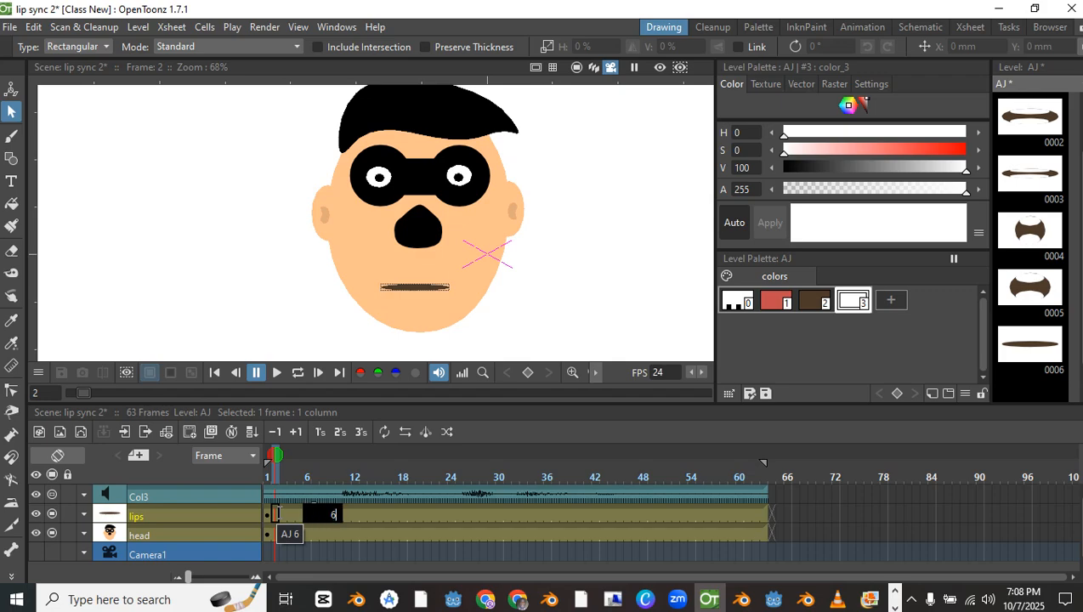
pyautogui.press('Return')
pyautogui.write('6')
pyautogui.press('Return')
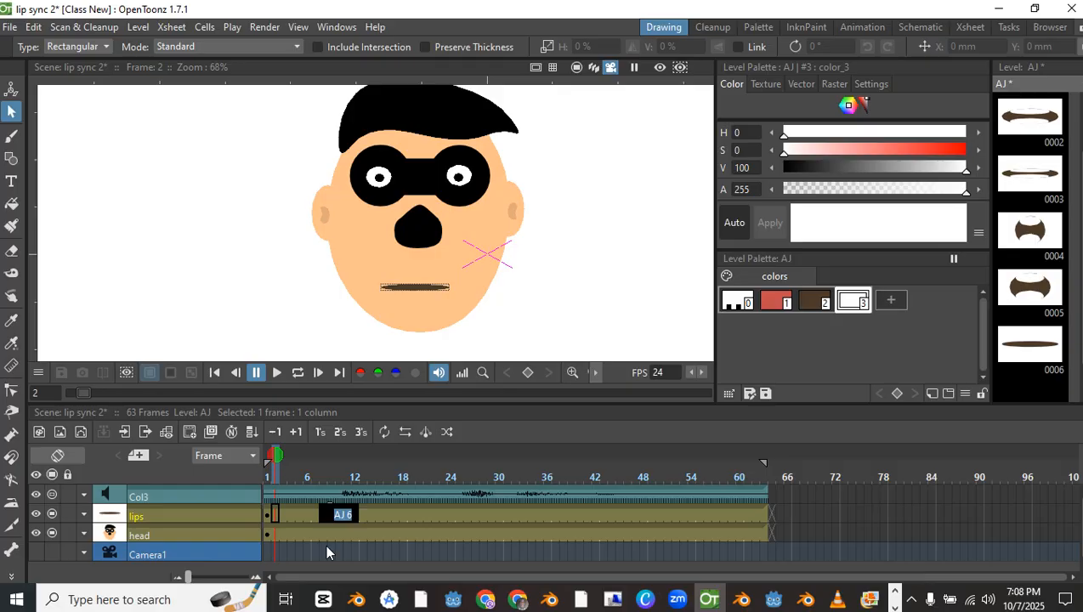
pyautogui.write('6')
pyautogui.press('Return')
pyautogui.moveTo(269, 460); pyautogui.dragTo(286, 459)
pyautogui.moveTo(318, 464)
pyautogui.mouseDown()
pyautogui.moveTo(332, 468)
pyautogui.moveTo(267, 473)
pyautogui.mouseUp()
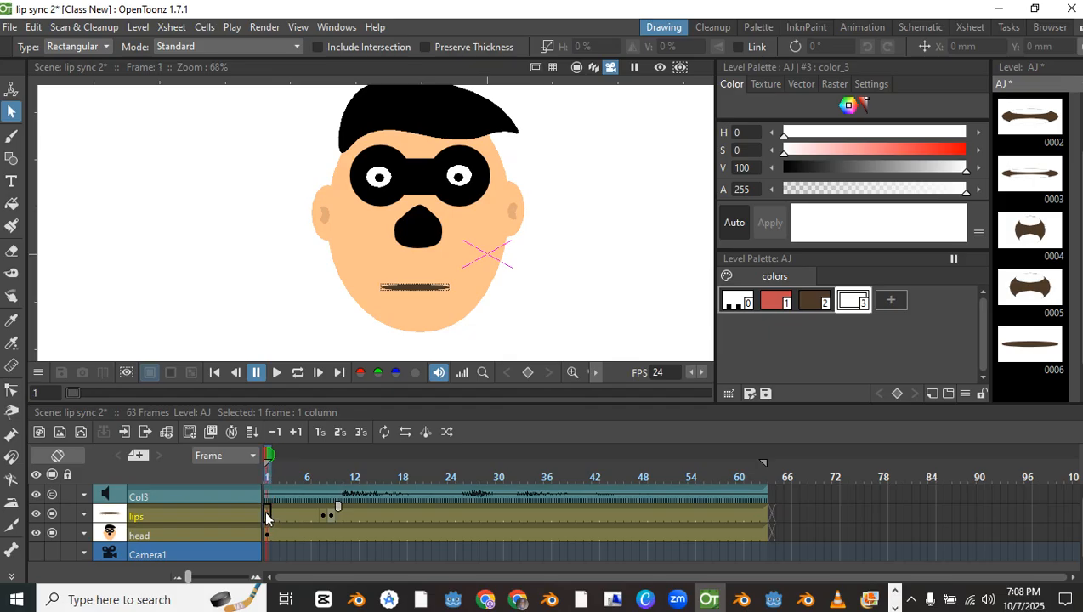
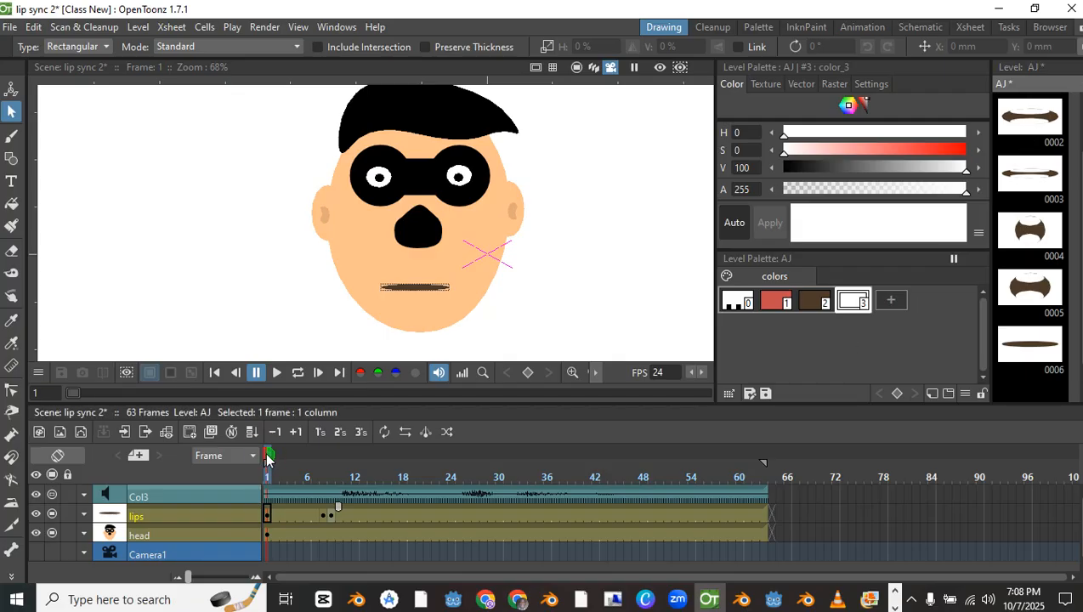
# Set the lips cell at frame 9 to drawing 6 and the cell at frame 10 to drawing 5
pyautogui.moveTo(269, 459); pyautogui.dragTo(321, 469)
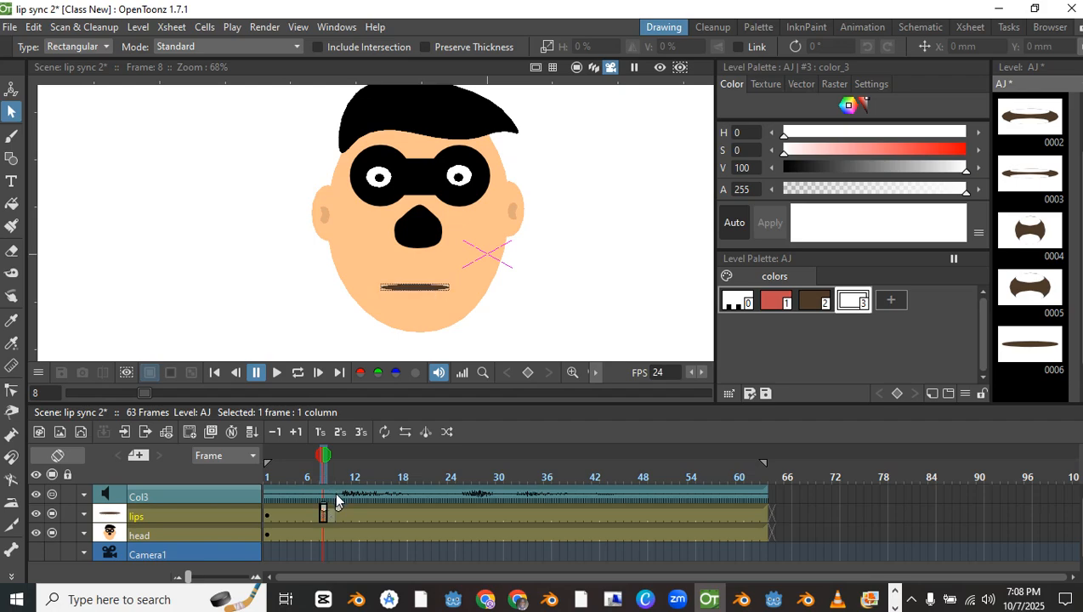
pyautogui.moveTo(324, 458)
pyautogui.mouseDown()
pyautogui.moveTo(339, 459)
pyautogui.moveTo(331, 461)
pyautogui.mouseUp()
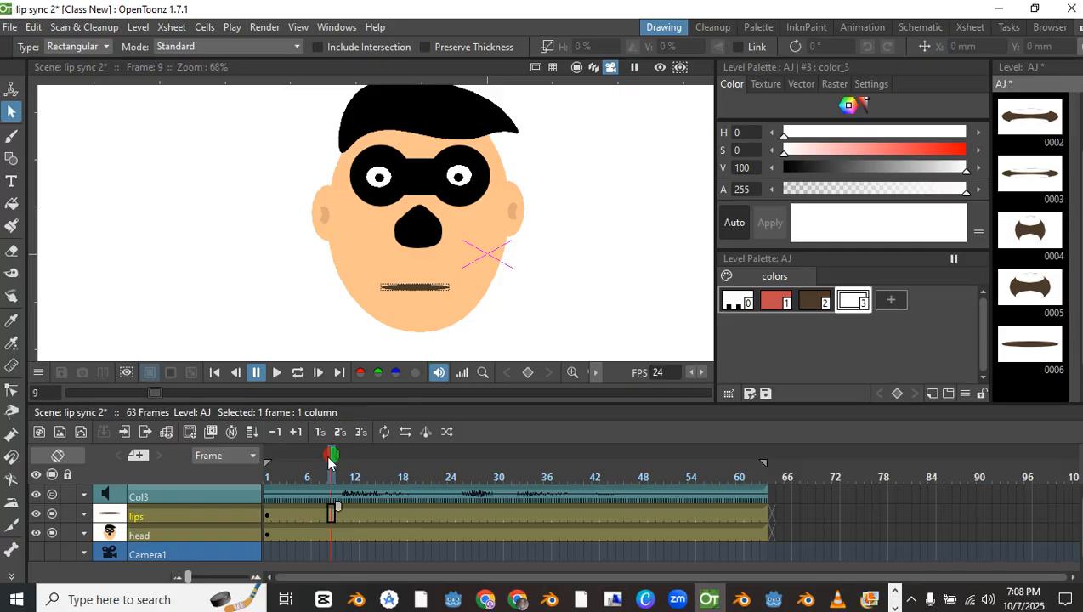
pyautogui.doubleClick(329, 515)
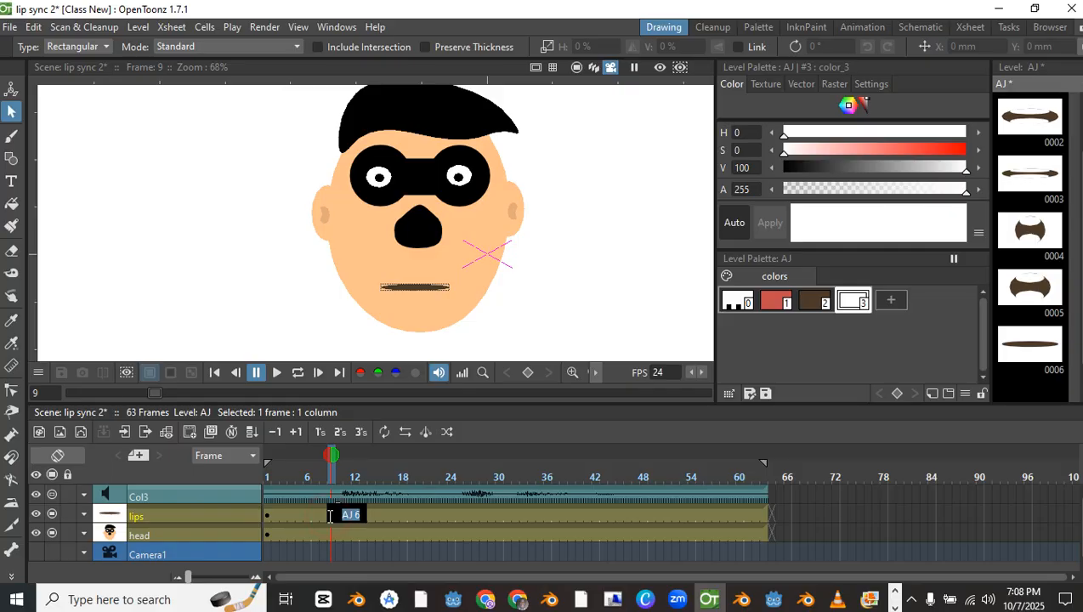
pyautogui.write('6')
pyautogui.press('Return')
pyautogui.write('5')
pyautogui.press('Return')
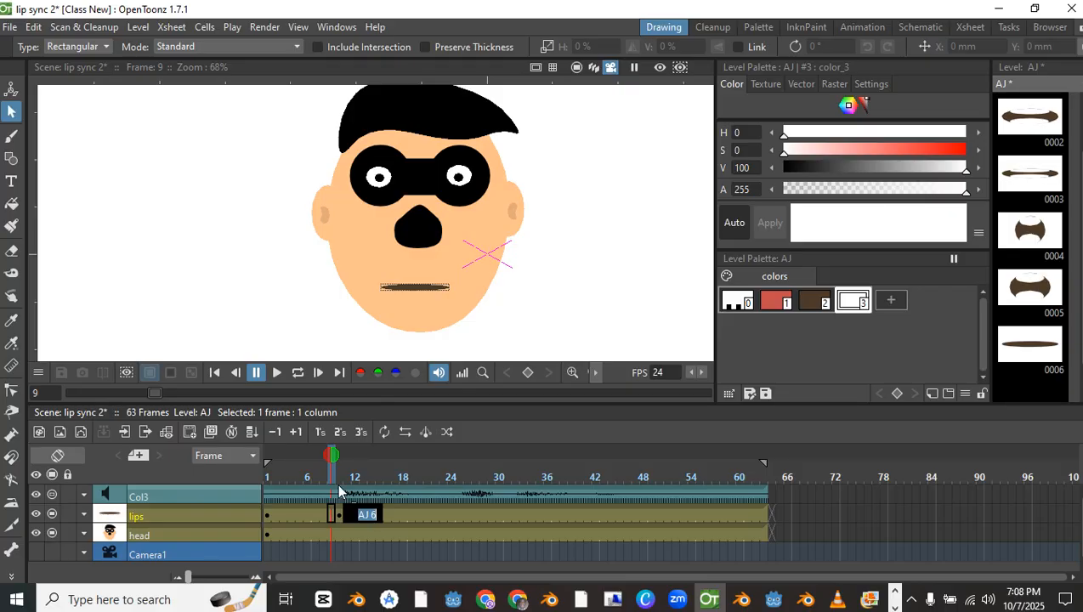
# Set the lips cell at frame 10 to drawing 6, the closed mouth
pyautogui.moveTo(332, 456)
pyautogui.mouseDown()
pyautogui.moveTo(350, 456)
pyautogui.moveTo(339, 461)
pyautogui.mouseUp()
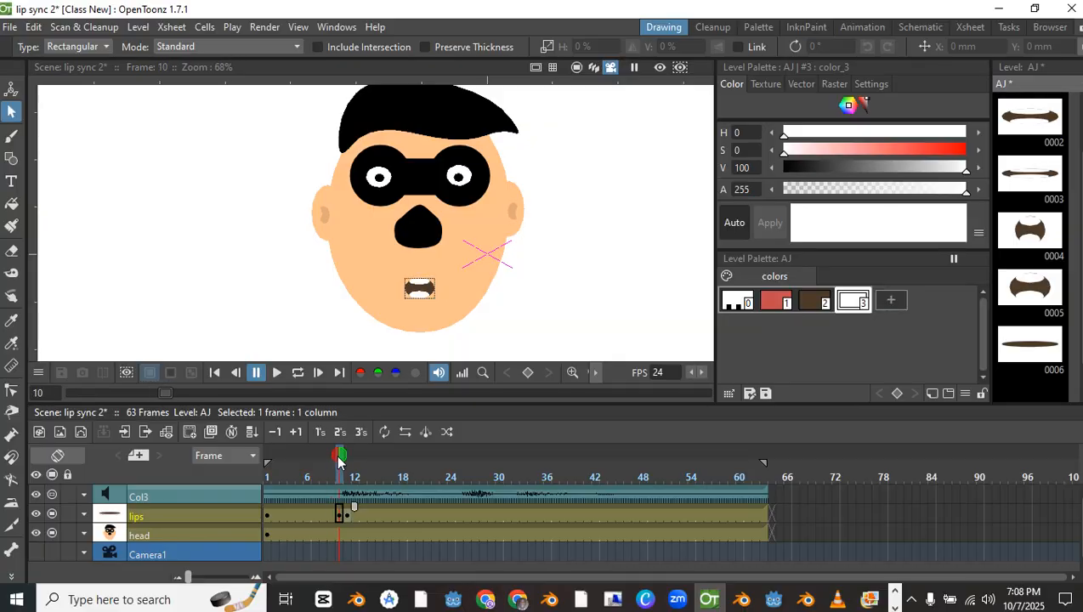
pyautogui.doubleClick(339, 514)
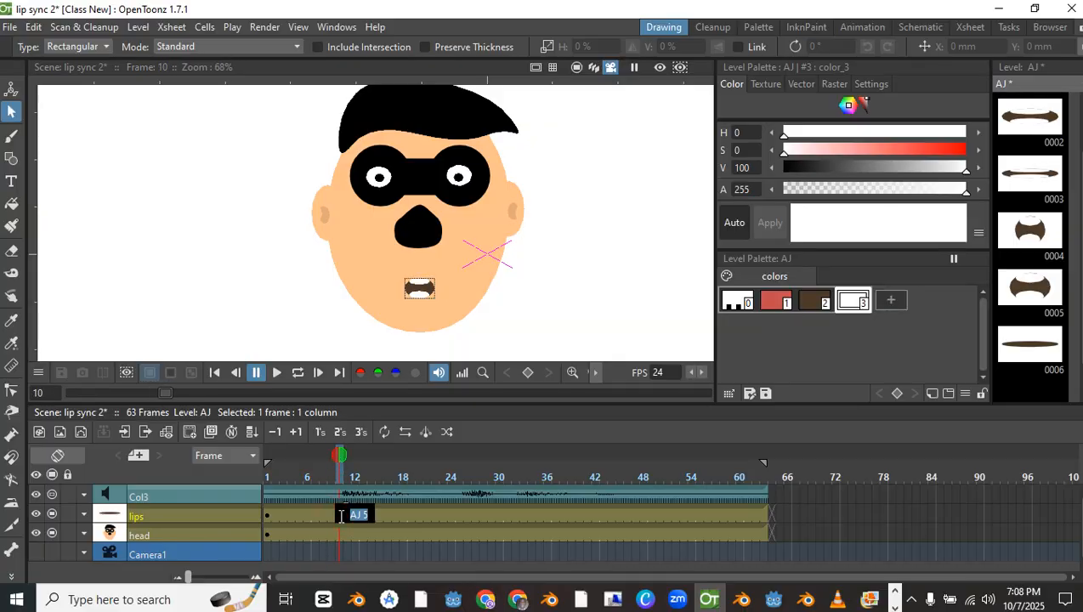
pyautogui.write('6')
pyautogui.press('Return')
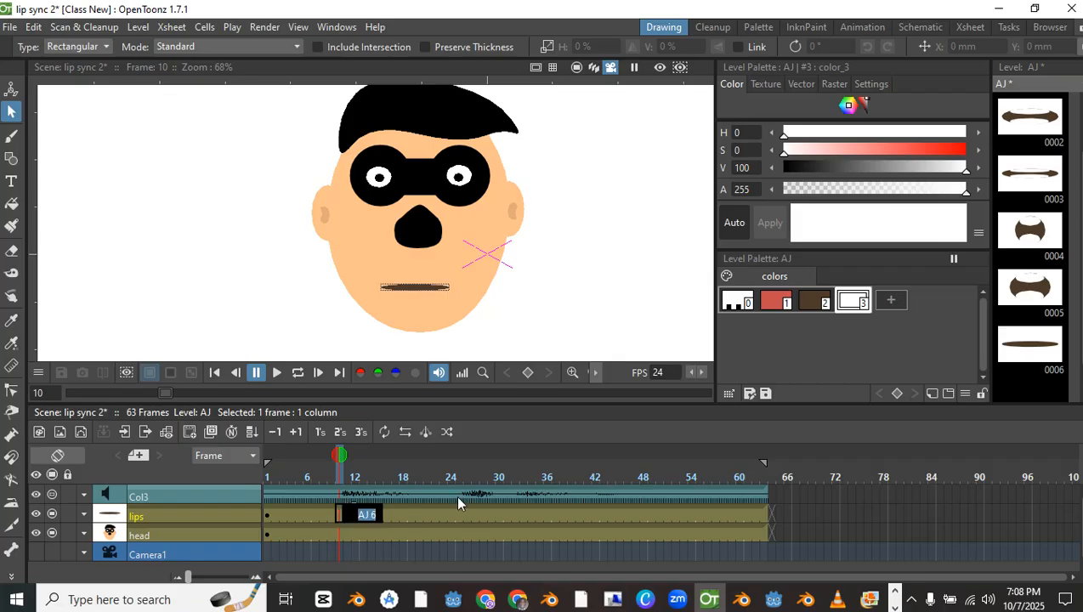
# Set the lips cell at frame 11, where the voice starts, to drawing 1, the wide-open mouth
pyautogui.click(340, 455)
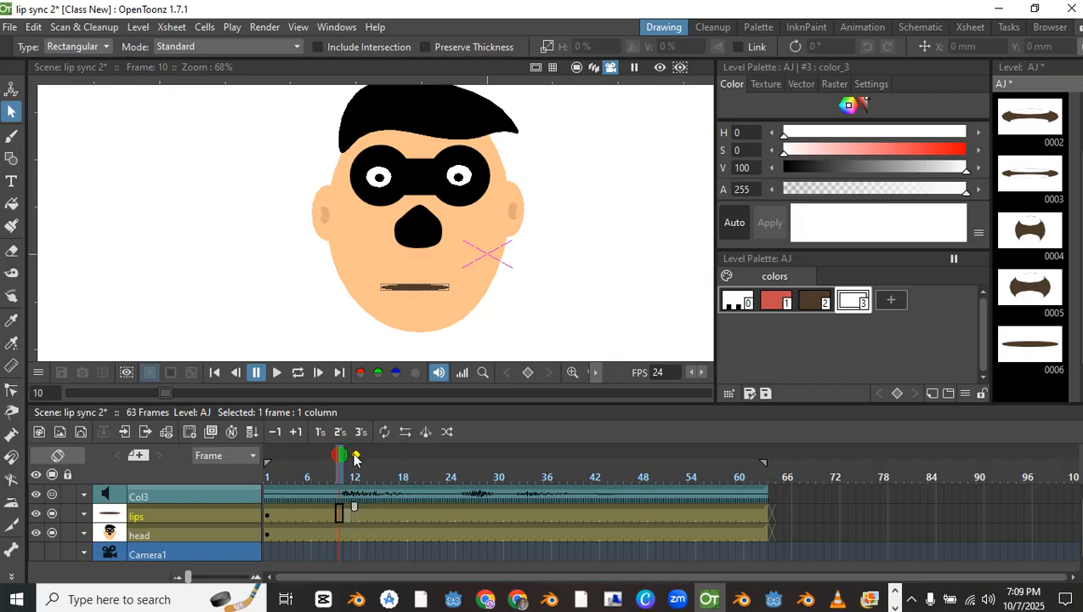
pyautogui.click(347, 459)
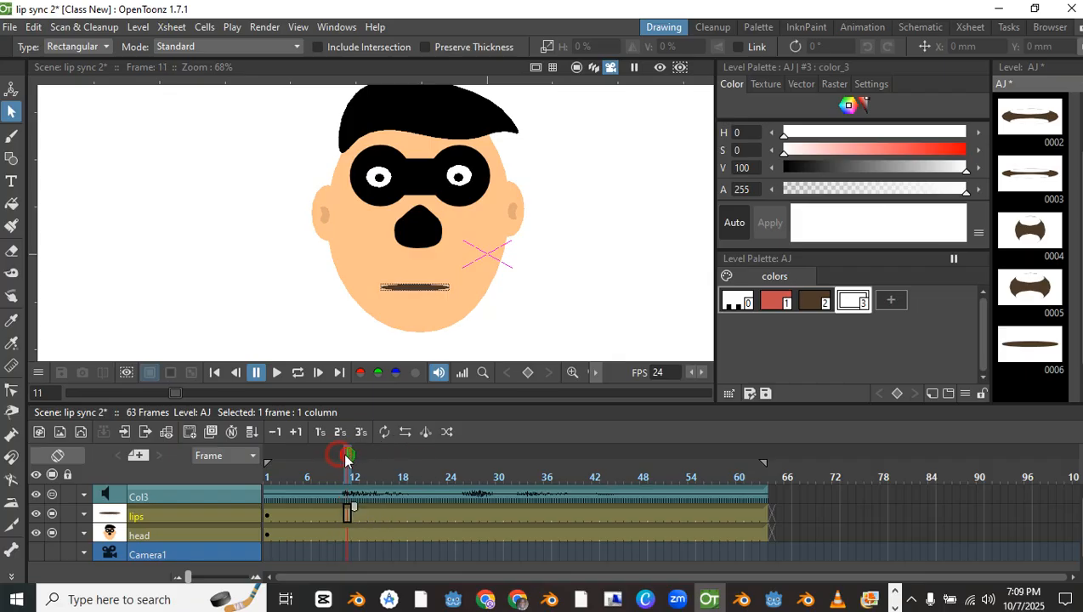
pyautogui.doubleClick(348, 514)
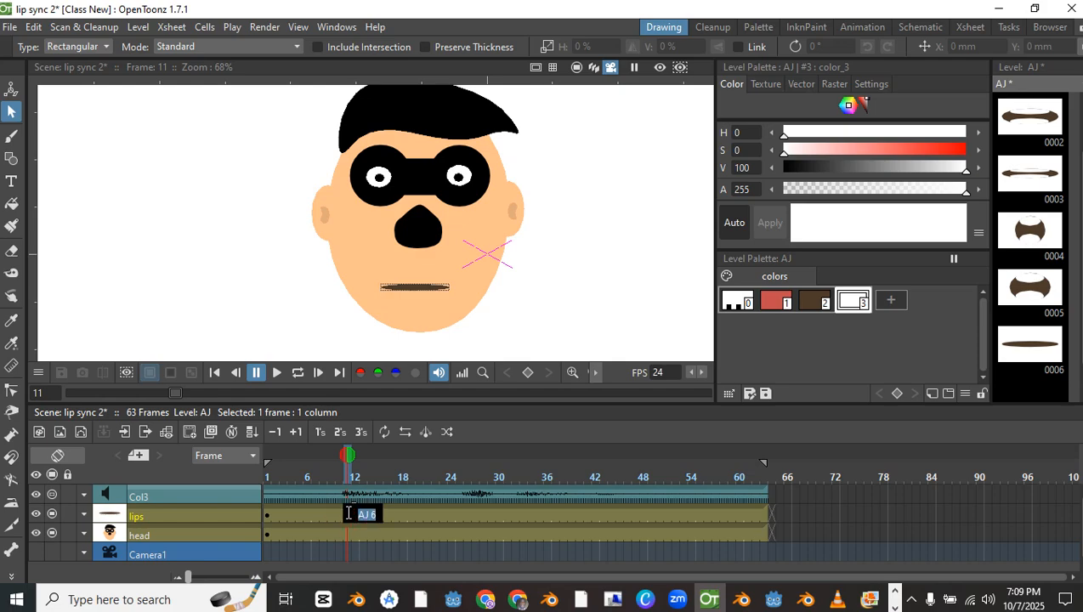
pyautogui.write('1')
pyautogui.press('Return')
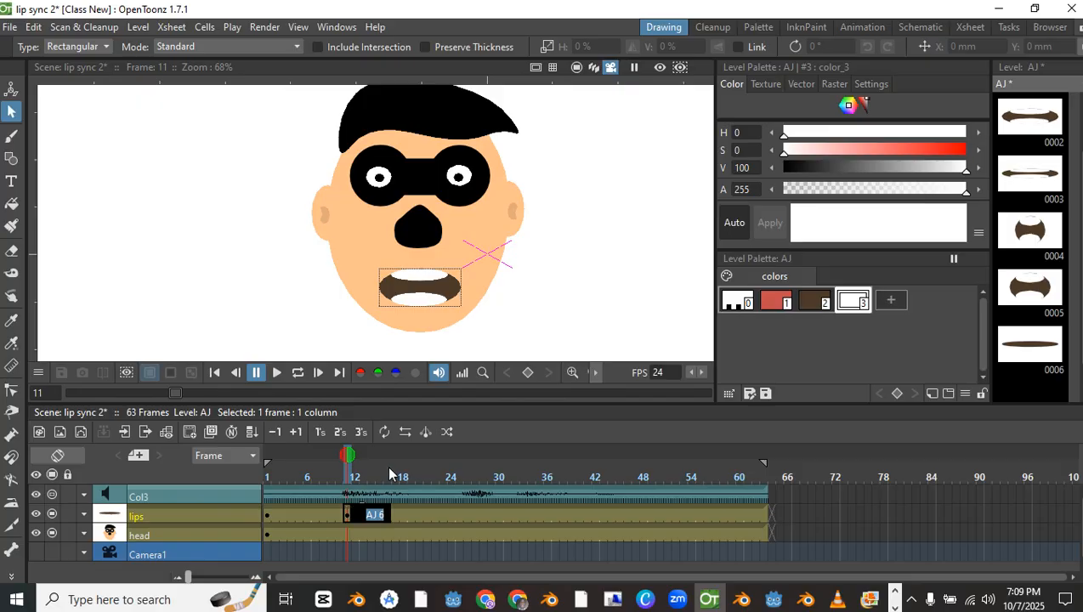
# Scrub around the start of the voice and set the lips cell at frame 12 to drawing 1
pyautogui.click(339, 456)
pyautogui.moveTo(334, 463); pyautogui.dragTo(362, 468)
pyautogui.scroll(1, 351, 515)
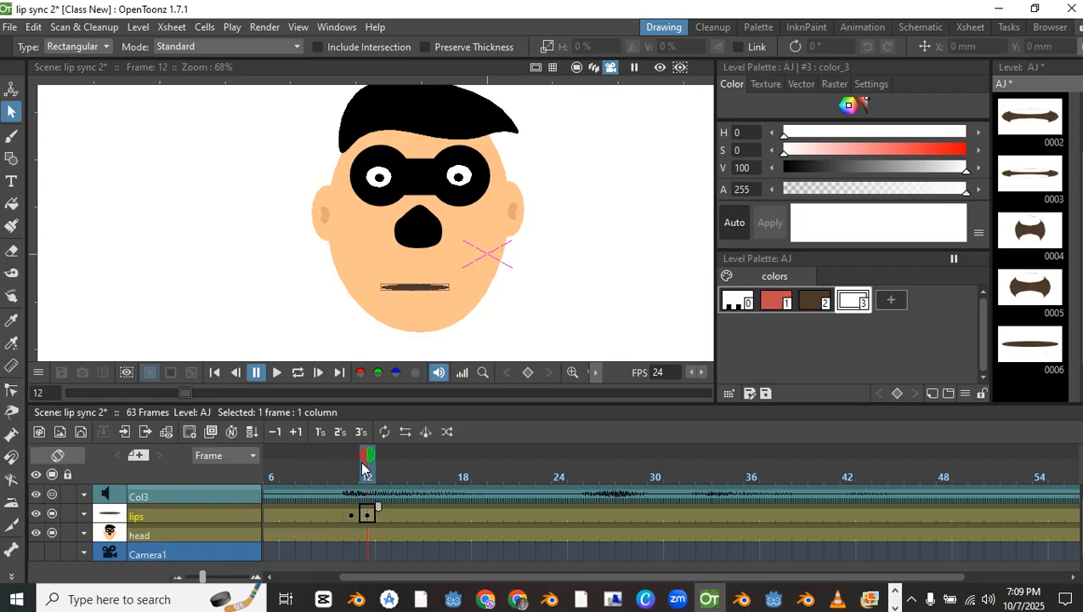
pyautogui.doubleClick(372, 516)
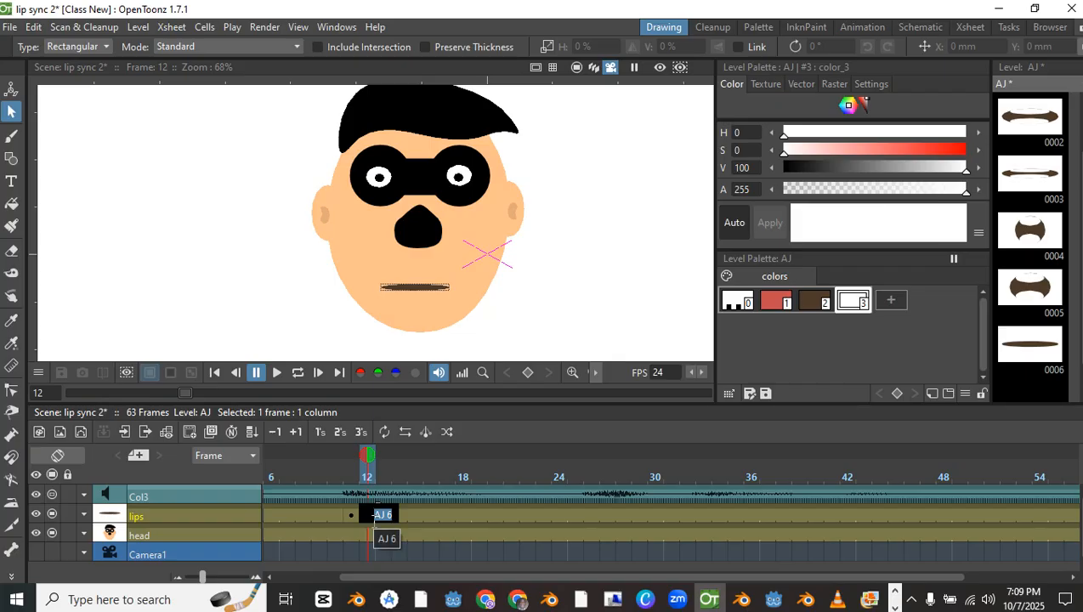
pyautogui.write('4')
pyautogui.press('Return')
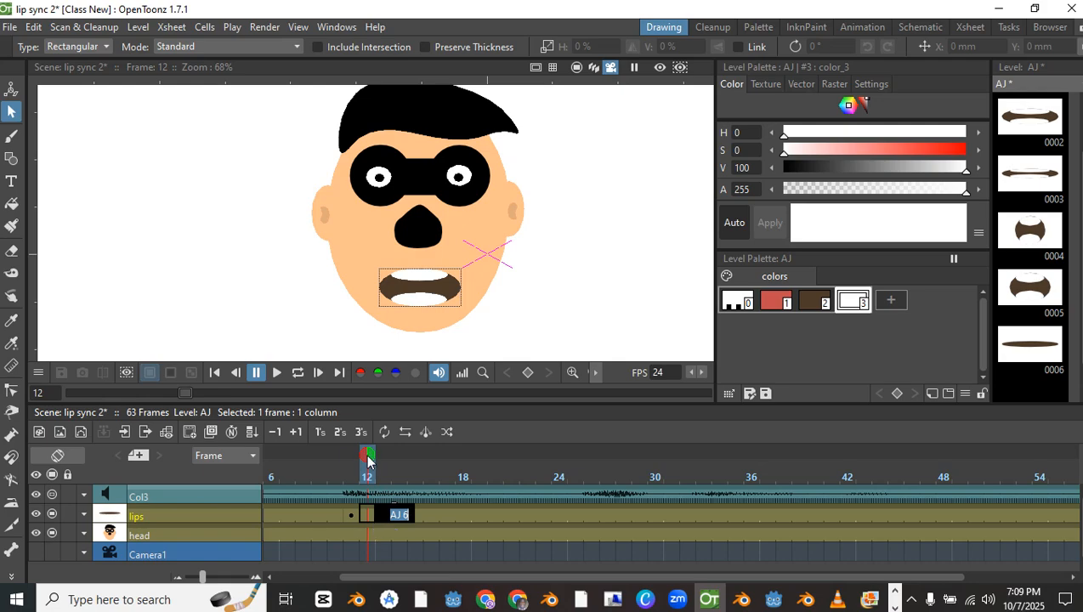
# Set the lips cell at frame 13 to drawing 1, leaving frame 14 on the closed mouth
pyautogui.moveTo(366, 457); pyautogui.dragTo(377, 462)
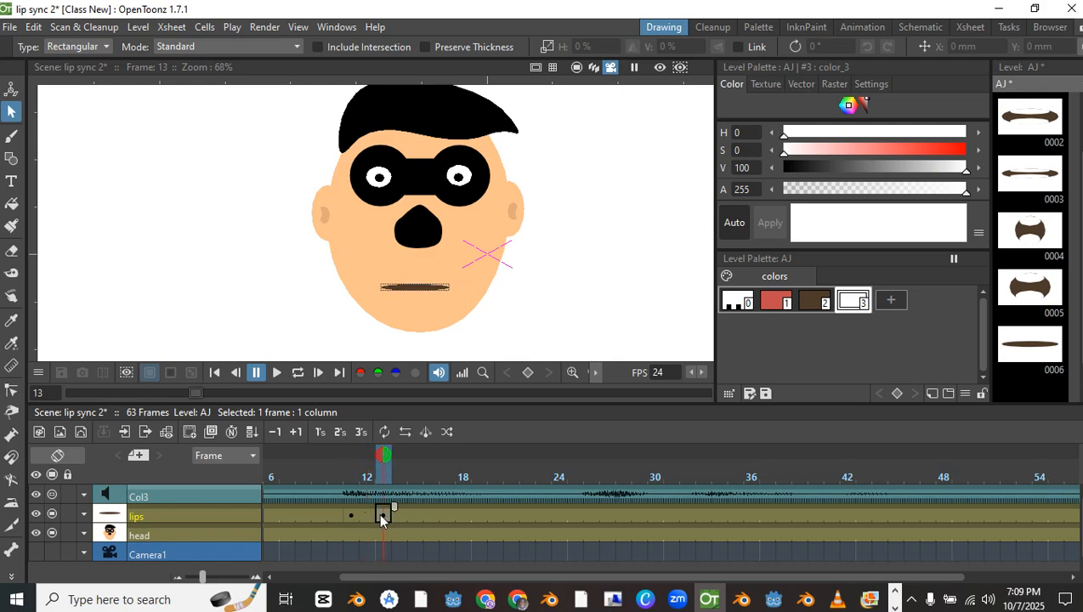
pyautogui.scroll(3, 380, 514)
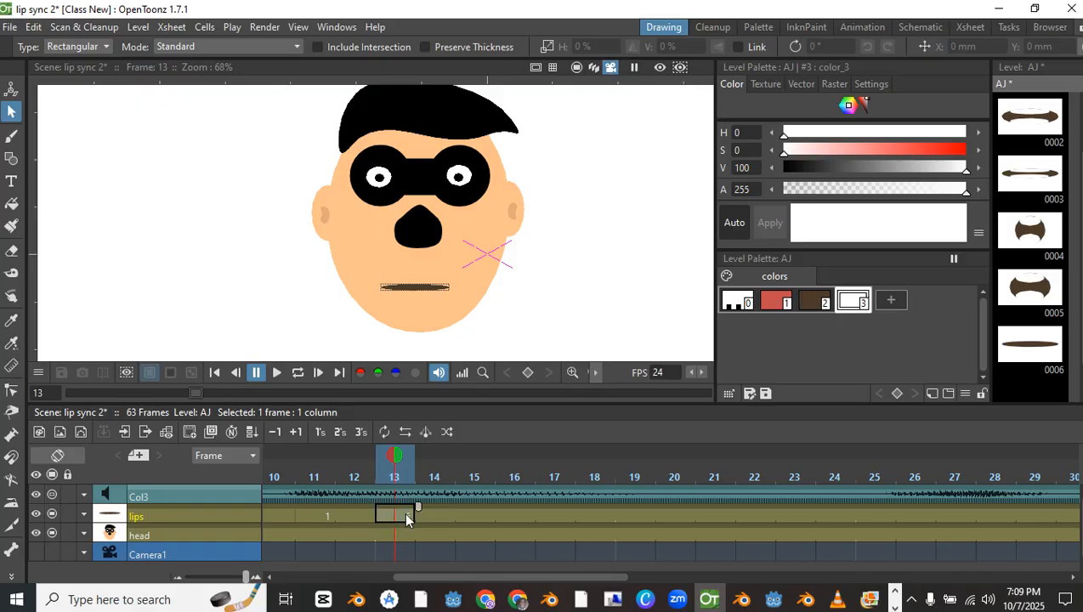
pyautogui.doubleClick(403, 513)
pyautogui.press('Return')
pyautogui.doubleClick(391, 515)
pyautogui.write('4')
pyautogui.press('Return')
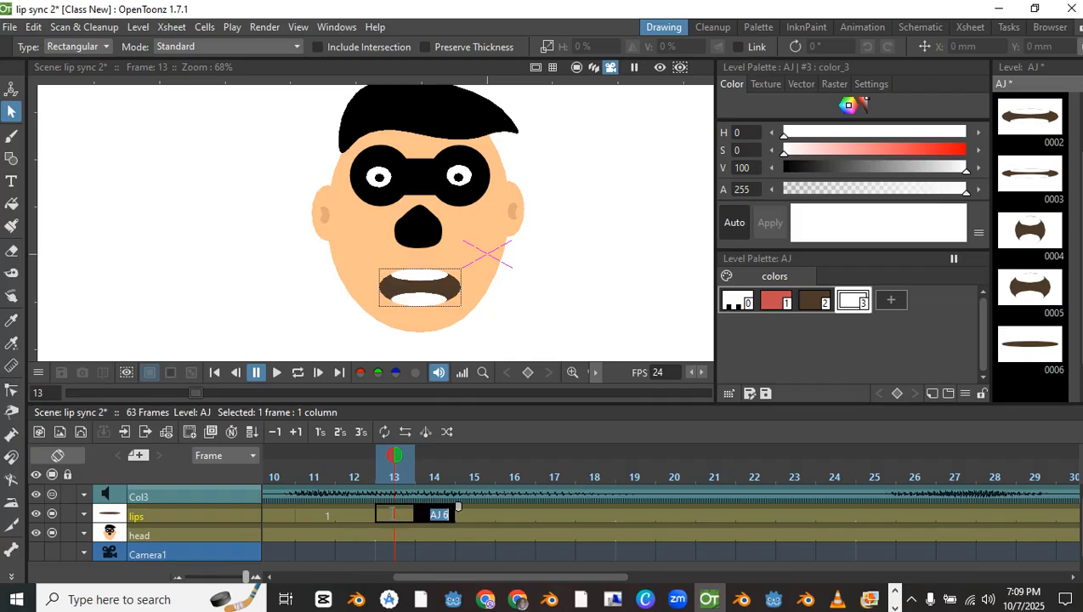
pyautogui.press('Escape')
pyautogui.scroll(-3, 427, 510)
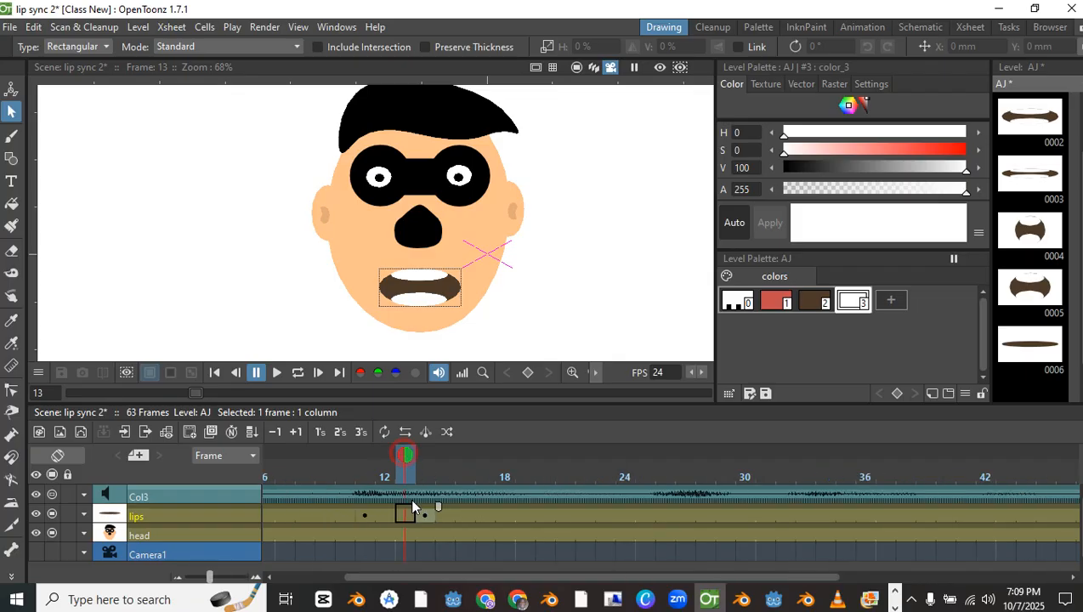
pyautogui.click(424, 514)
pyautogui.rightClick(423, 514)
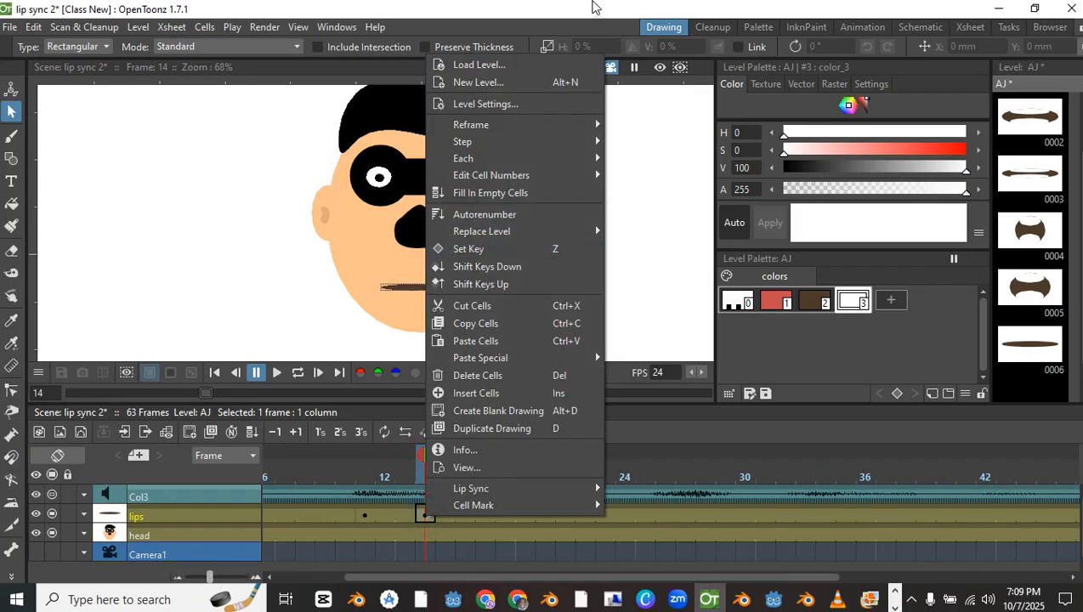
pyautogui.moveTo(464, 360)
pyautogui.click(392, 421)
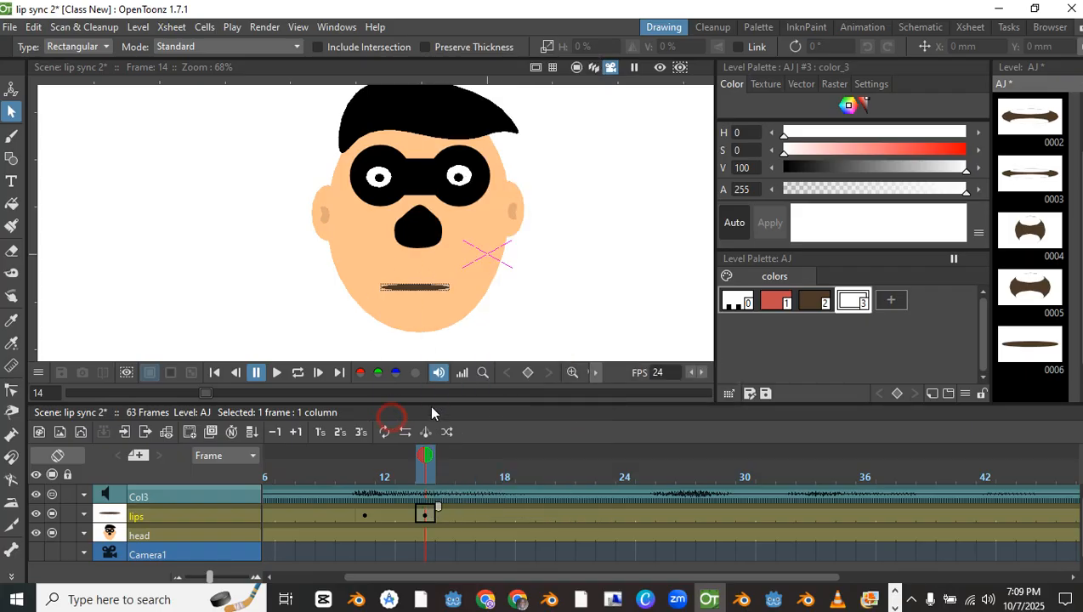
pyautogui.click(527, 373)
pyautogui.click(528, 373)
# Try a thin, barely open mouth drawing in the lips cell at frame 13 and undo the change
pyautogui.moveTo(419, 451)
pyautogui.mouseDown()
pyautogui.moveTo(350, 452)
pyautogui.moveTo(405, 458)
pyautogui.mouseUp()
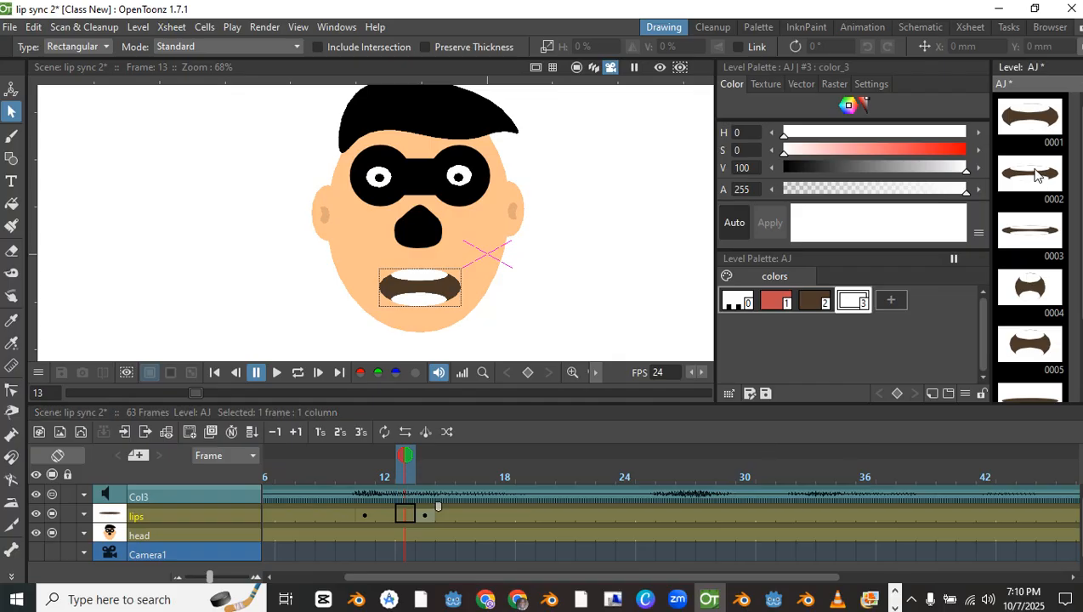
pyautogui.doubleClick(405, 516)
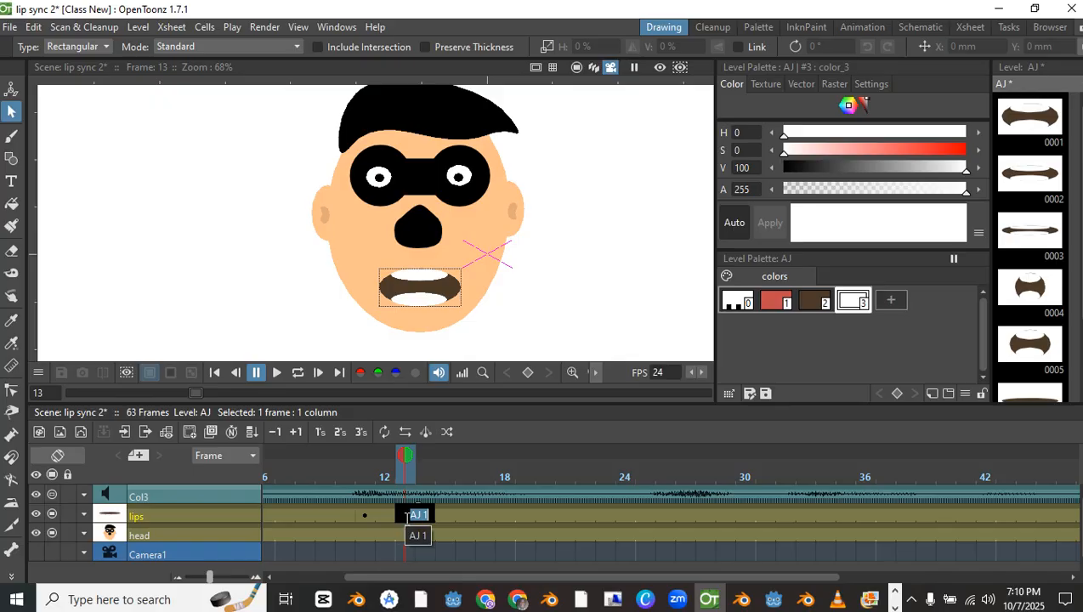
pyautogui.write('6')
pyautogui.press('Return')
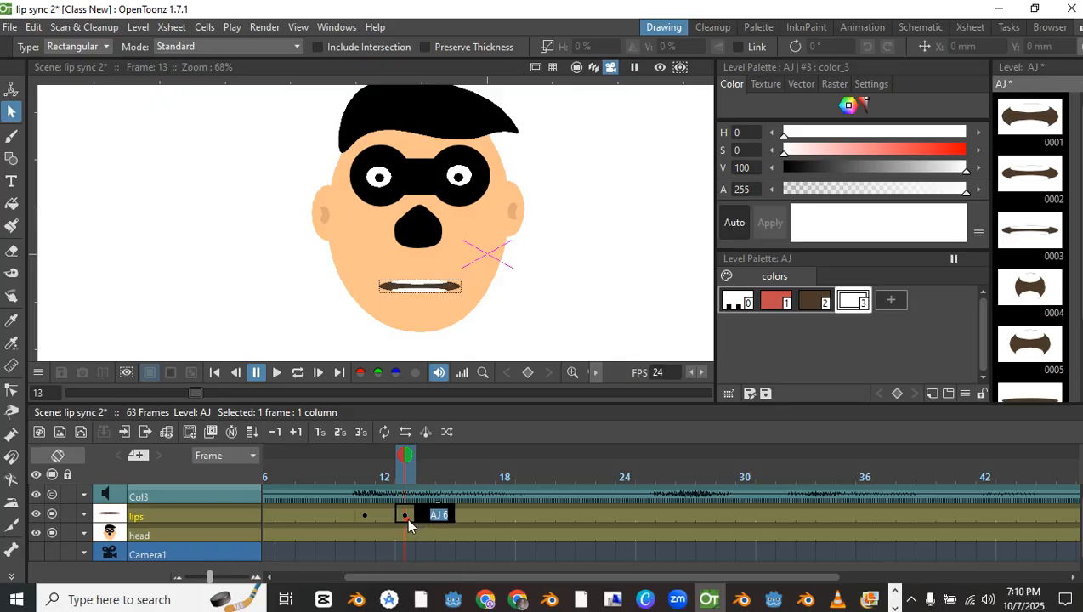
pyautogui.doubleClick(408, 516)
pyautogui.press('Escape')
pyautogui.hotkey('ctrl', 'z')
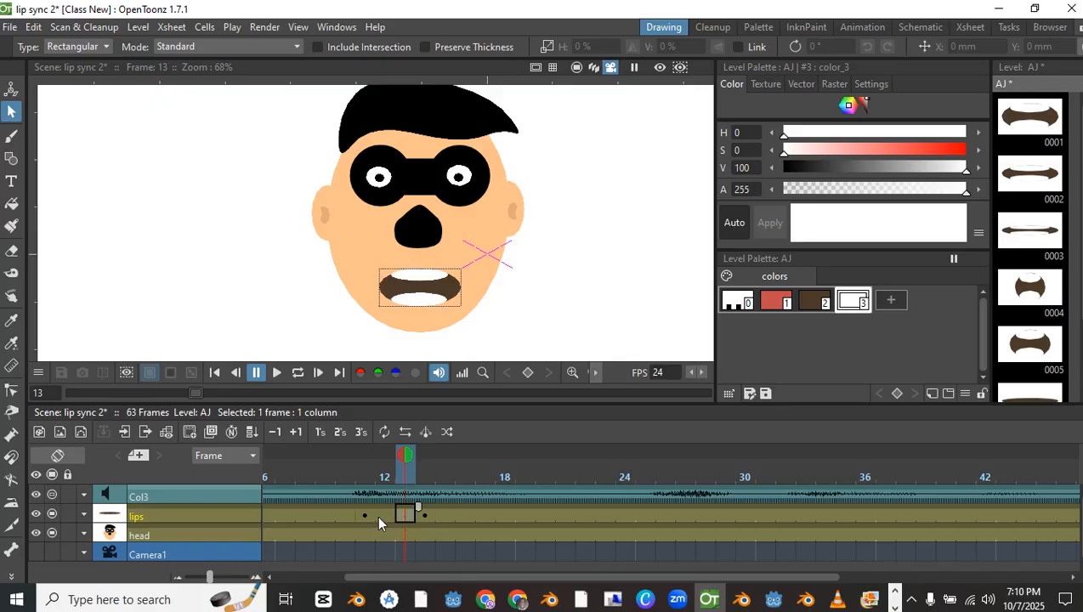
# Replace the open mouth in the lips cell at frame 13 with another mouth drawing and scrub back to frame 3
pyautogui.doubleClick(402, 516)
pyautogui.write('6')
pyautogui.press('Return')
pyautogui.moveTo(409, 455); pyautogui.dragTo(226, 461)
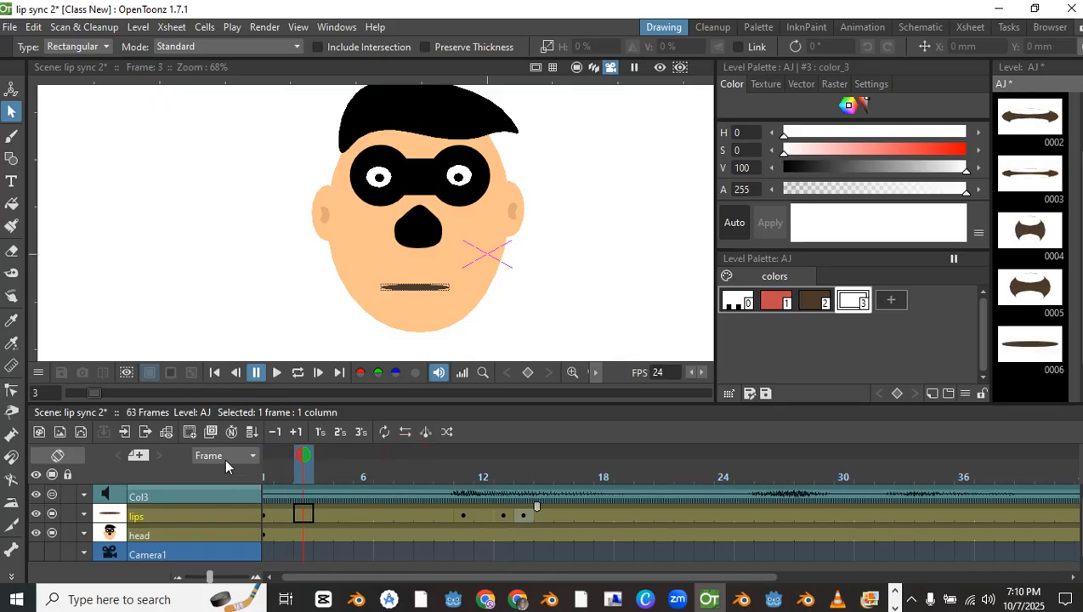
# Play the animation with the voice and scrub across frames 1 to 14 to check the mouth shapes
pyautogui.click(275, 373)
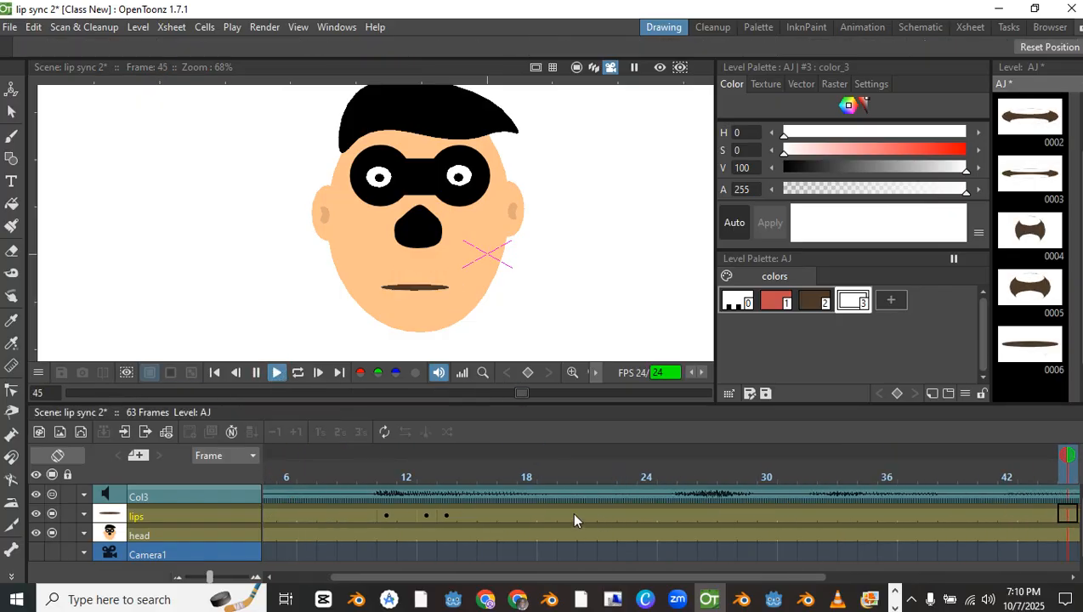
pyautogui.click(256, 372)
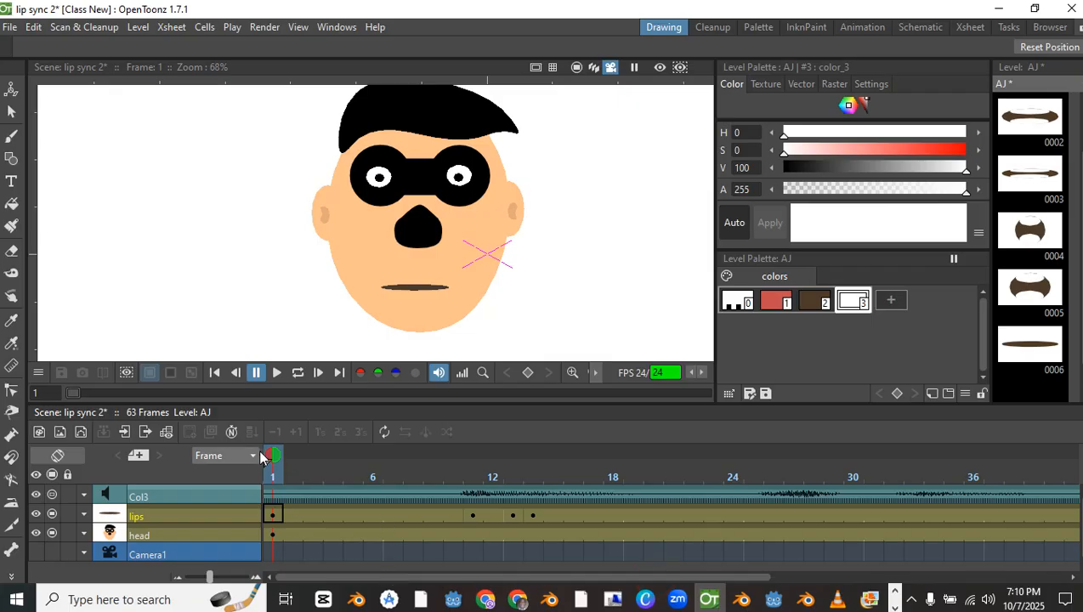
pyautogui.moveTo(272, 455); pyautogui.dragTo(528, 468)
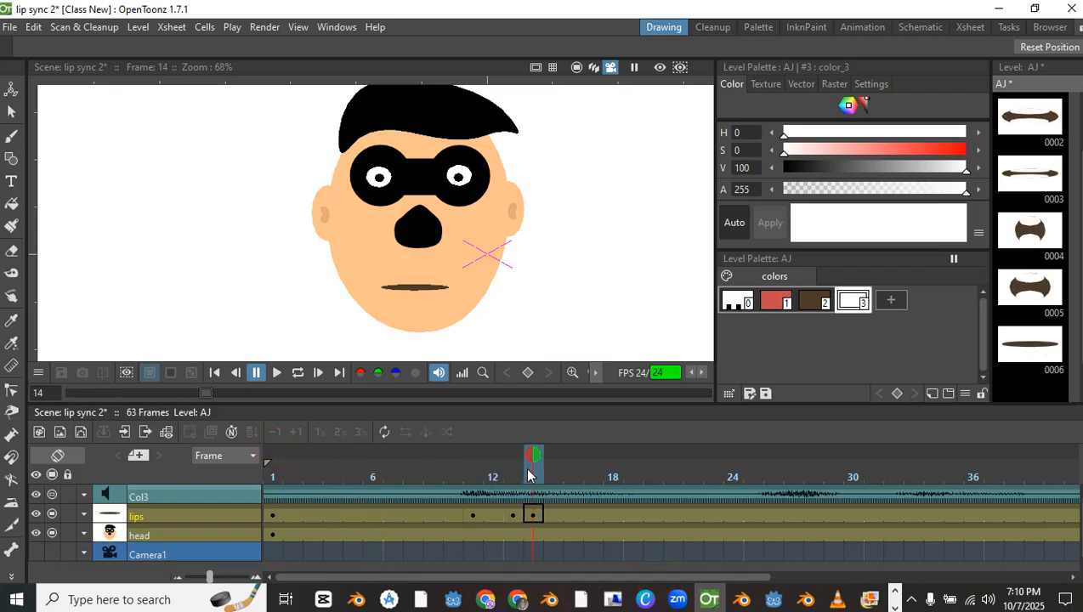
pyautogui.doubleClick(533, 516)
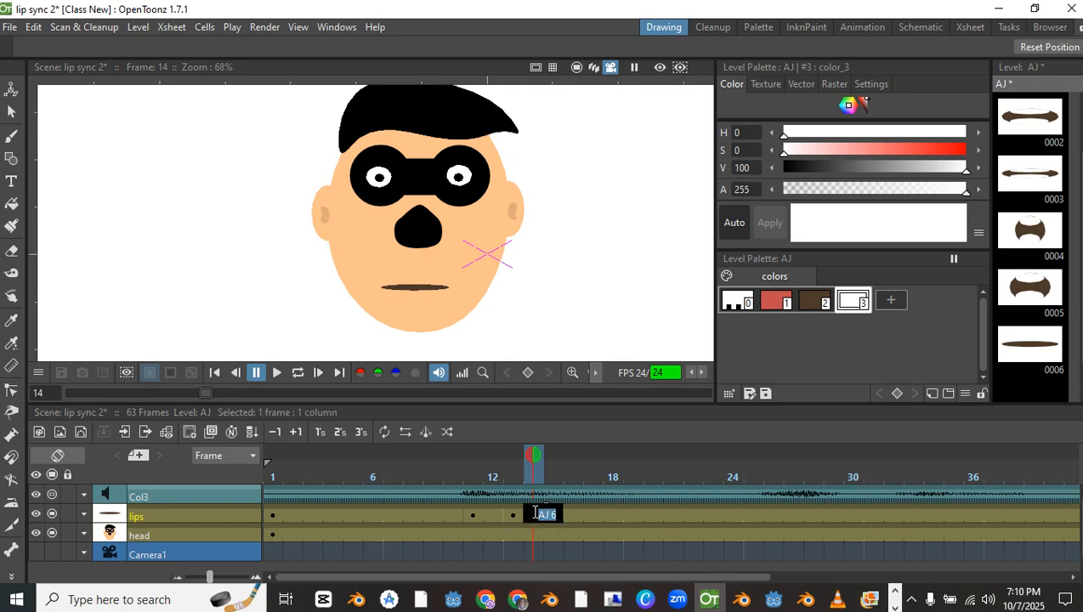
pyautogui.moveTo(525, 462)
pyautogui.mouseDown()
pyautogui.moveTo(475, 462)
pyautogui.moveTo(529, 466)
pyautogui.moveTo(521, 472)
pyautogui.mouseUp()
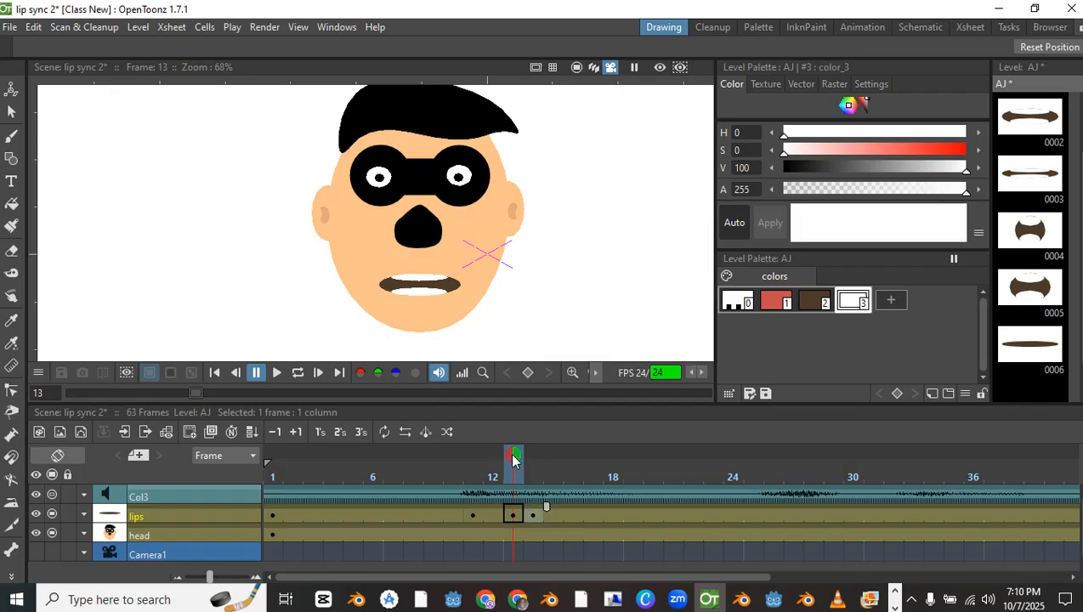
# Switch to the Animation workspace and go to frame 13 in the vertical xsheet
pyautogui.click(863, 27)
pyautogui.scroll(-3, 881, 310)
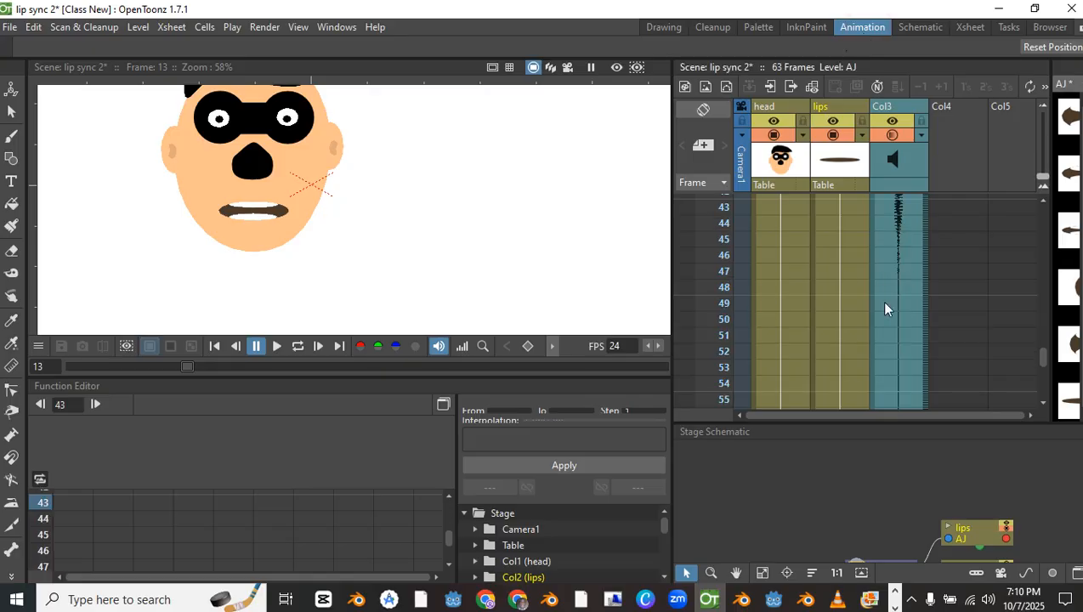
pyautogui.scroll(8, 881, 296)
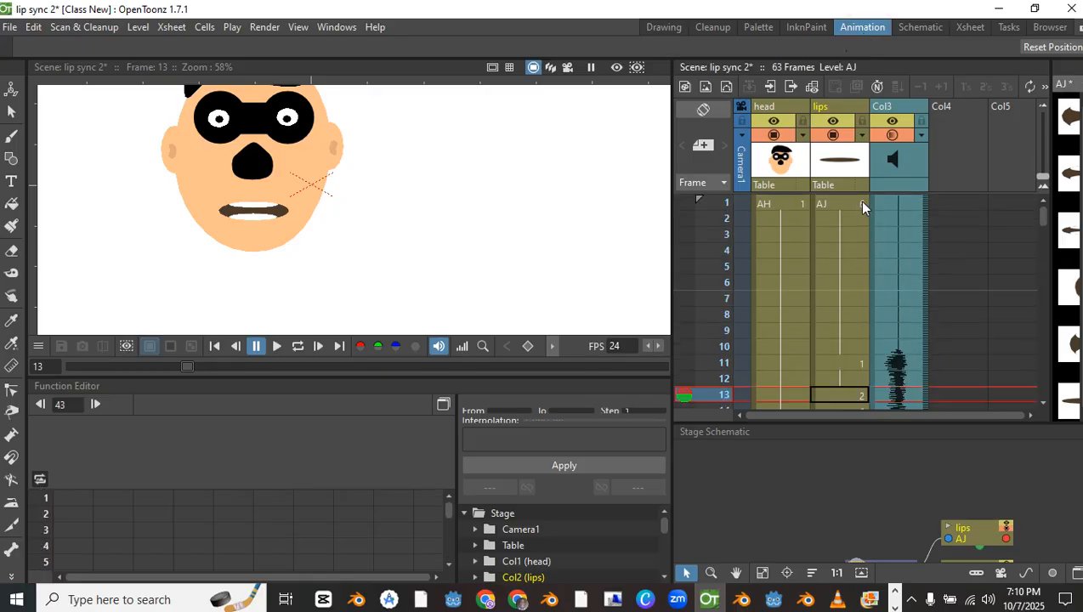
pyautogui.scroll(-3, 1045, 219)
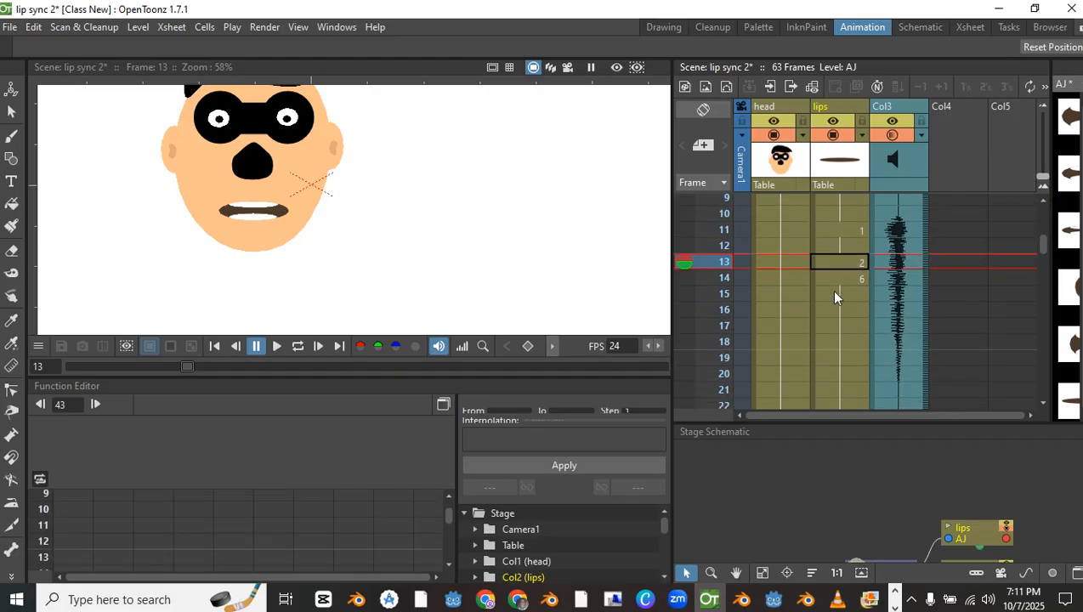
pyautogui.click(689, 266)
pyautogui.scroll(5, 419, 235)
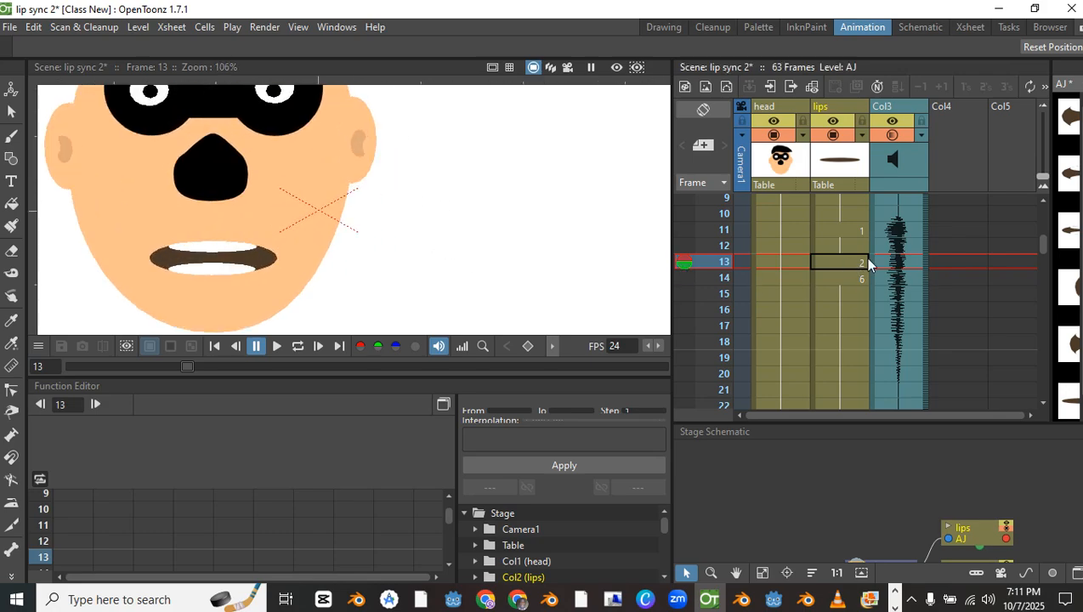
# Widen the level strip to show the full mouth drawing thumbnails and enlarge the xsheet area above the stage schematic
pyautogui.doubleClick(935, 8)
pyautogui.moveTo(904, 10); pyautogui.dragTo(822, 29)
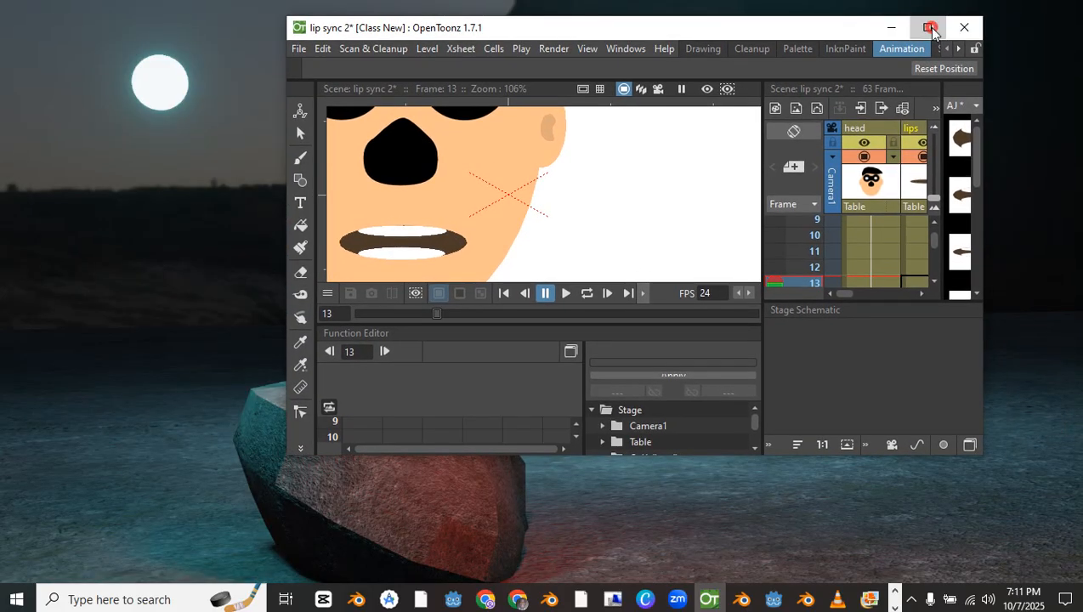
pyautogui.click(960, 24)
pyautogui.moveTo(1051, 147); pyautogui.dragTo(995, 143)
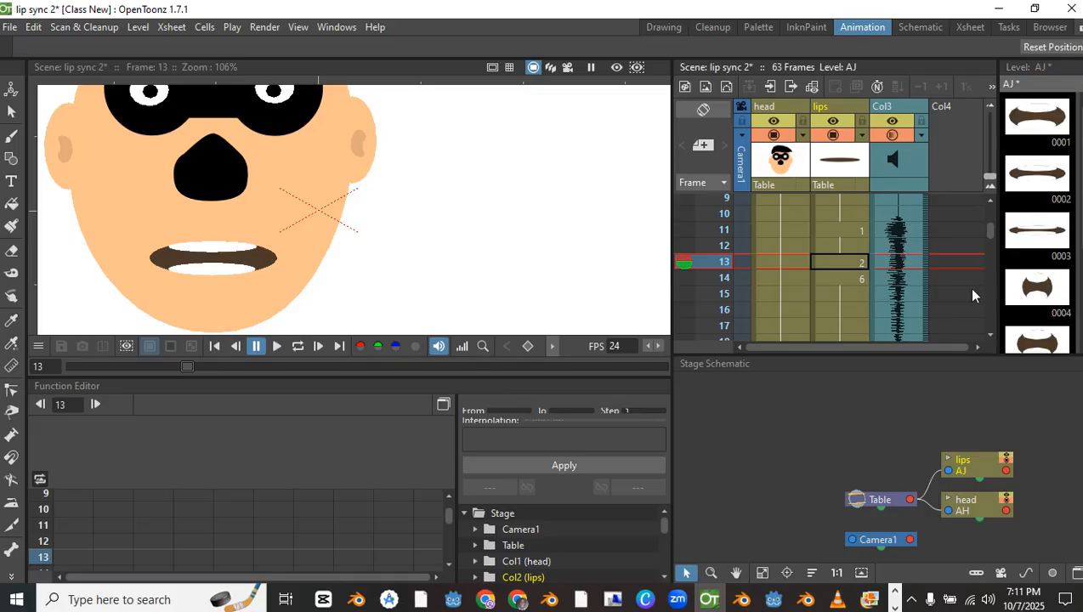
pyautogui.moveTo(965, 360); pyautogui.dragTo(957, 474)
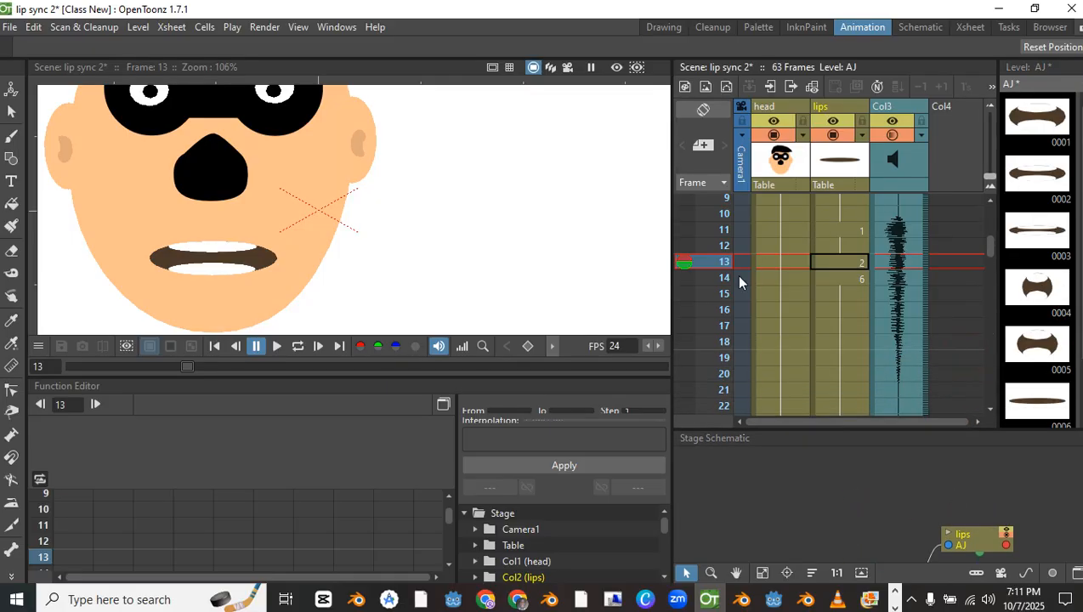
# Set the lips cell at frame 14 to drawing 2
pyautogui.scroll(-2, 510, 238)
pyautogui.moveTo(514, 239); pyautogui.dragTo(491, 225)
pyautogui.scroll(2, 442, 251)
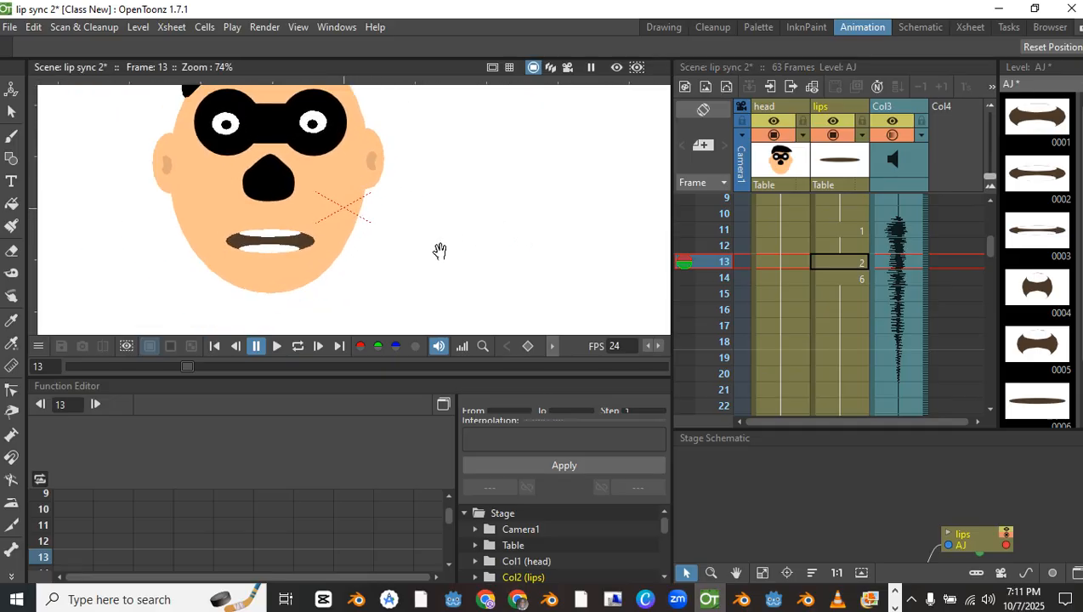
pyautogui.scroll(-3, 474, 260)
pyautogui.scroll(1, 484, 262)
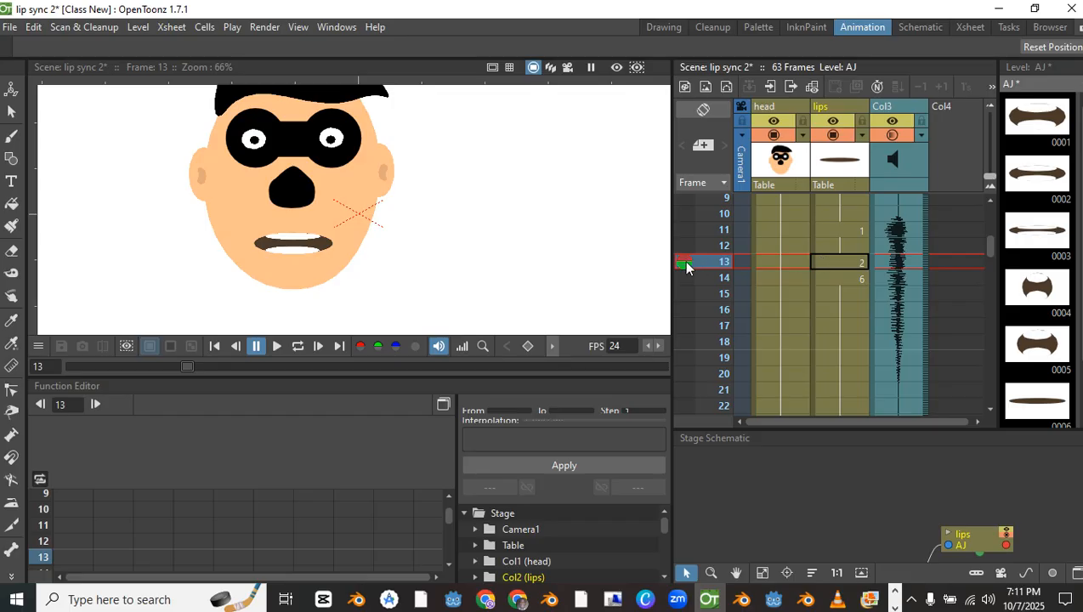
pyautogui.moveTo(687, 266); pyautogui.dragTo(689, 296)
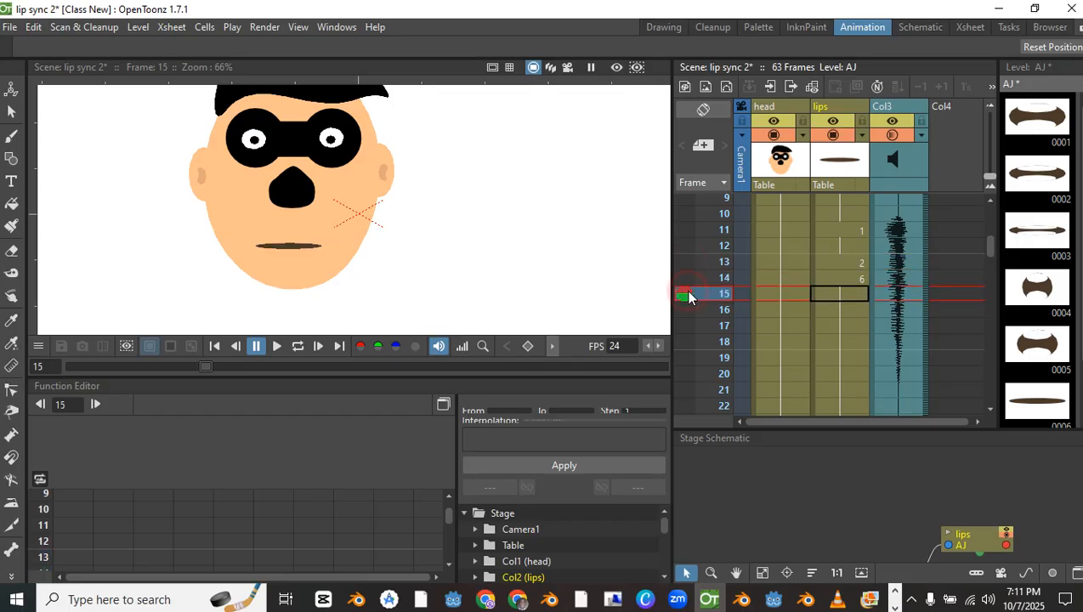
pyautogui.doubleClick(860, 278)
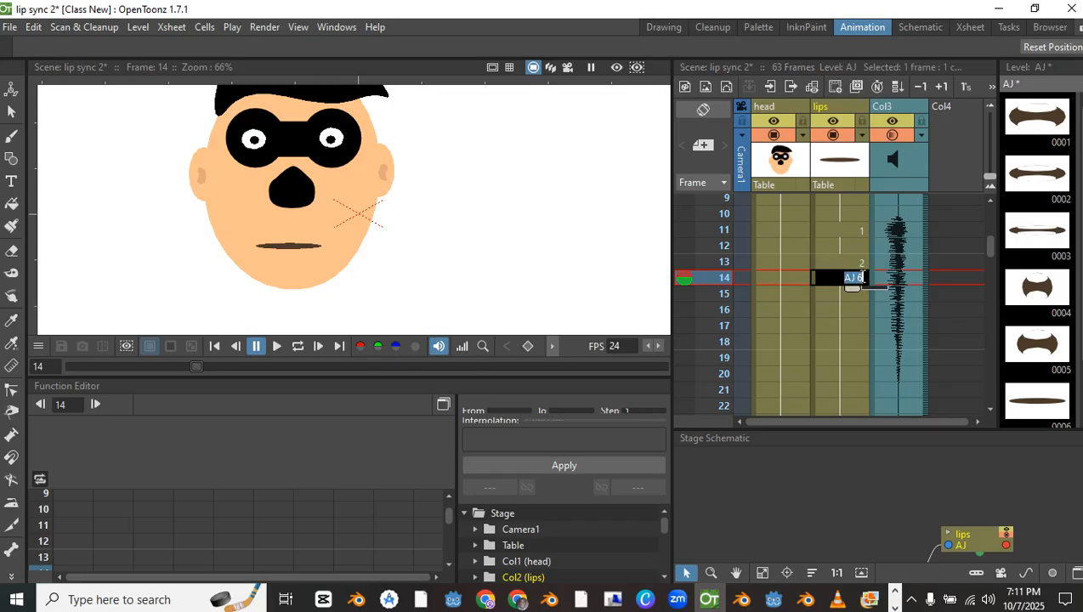
pyautogui.write('6')
pyautogui.press('Return')
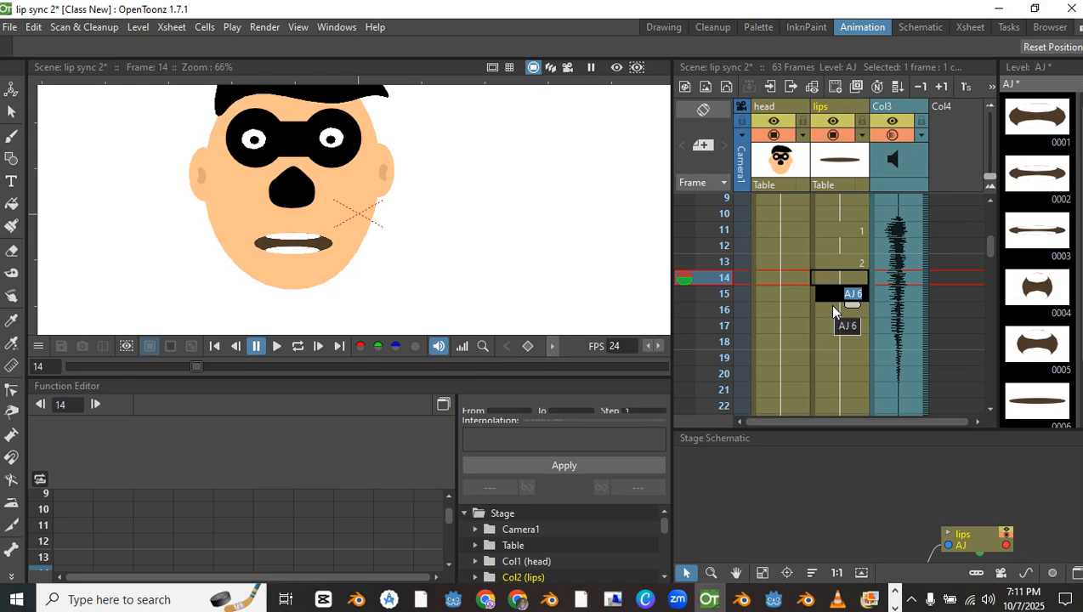
# Set the lips cells at frames 15 and 16 to drawing 3 and check the mouths on frames 13 to 17
pyautogui.write('3')
pyautogui.press('Return')
pyautogui.write('3')
pyautogui.press('Return')
pyautogui.click(853, 274)
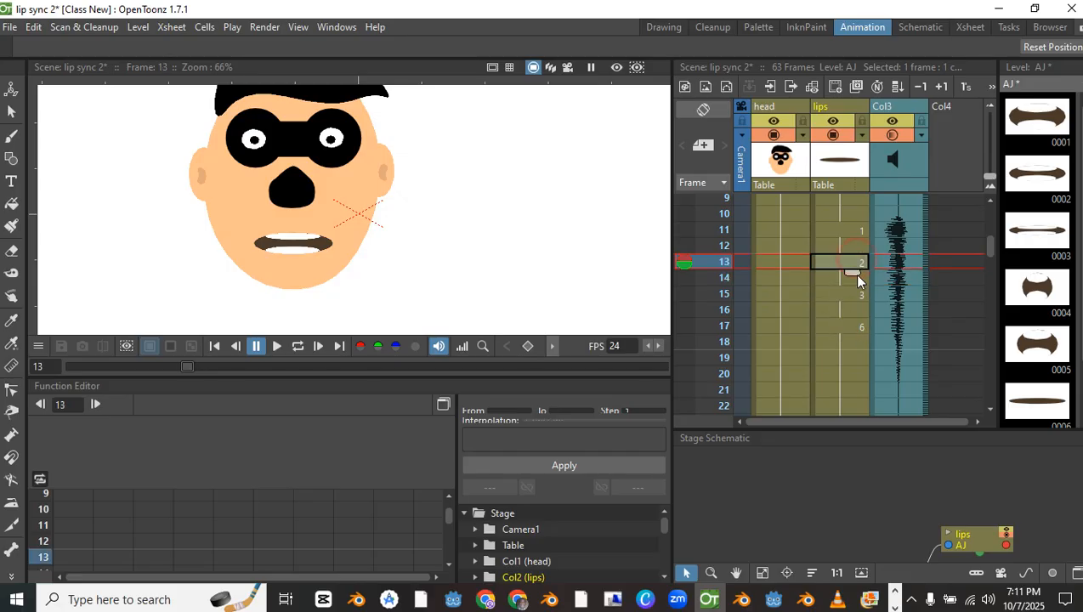
pyautogui.click(846, 297)
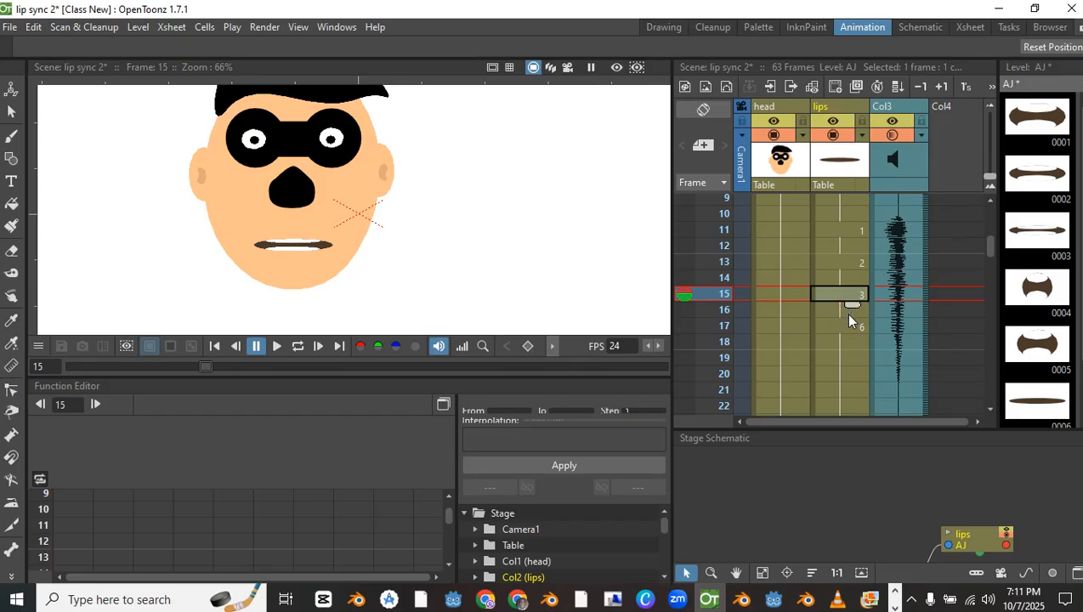
pyautogui.click(845, 313)
pyautogui.click(853, 327)
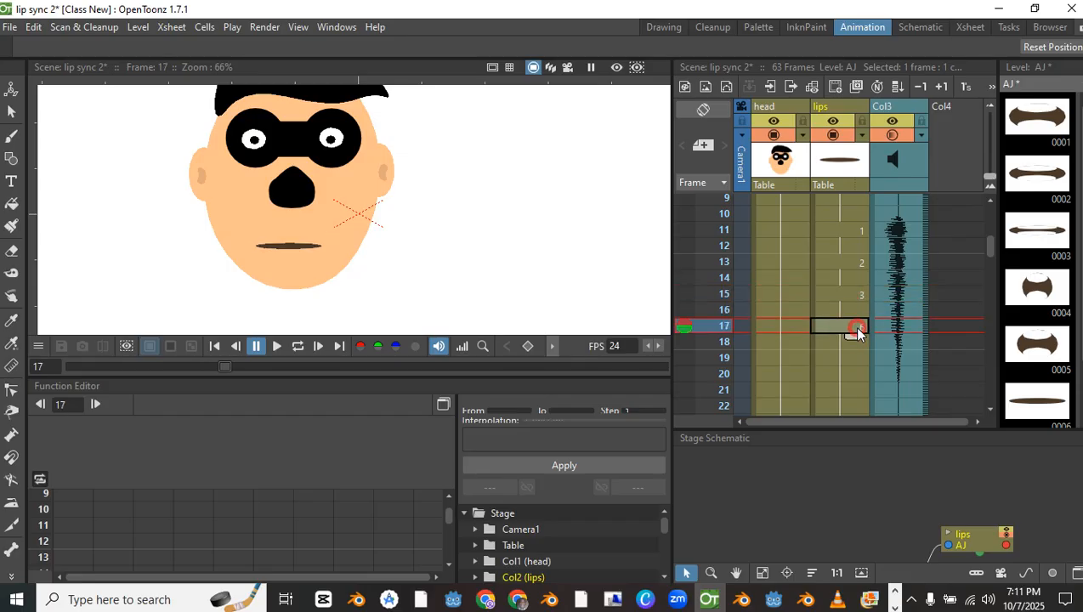
# Try mouth drawing 1 in the lips cell at frame 17
pyautogui.doubleClick(853, 327)
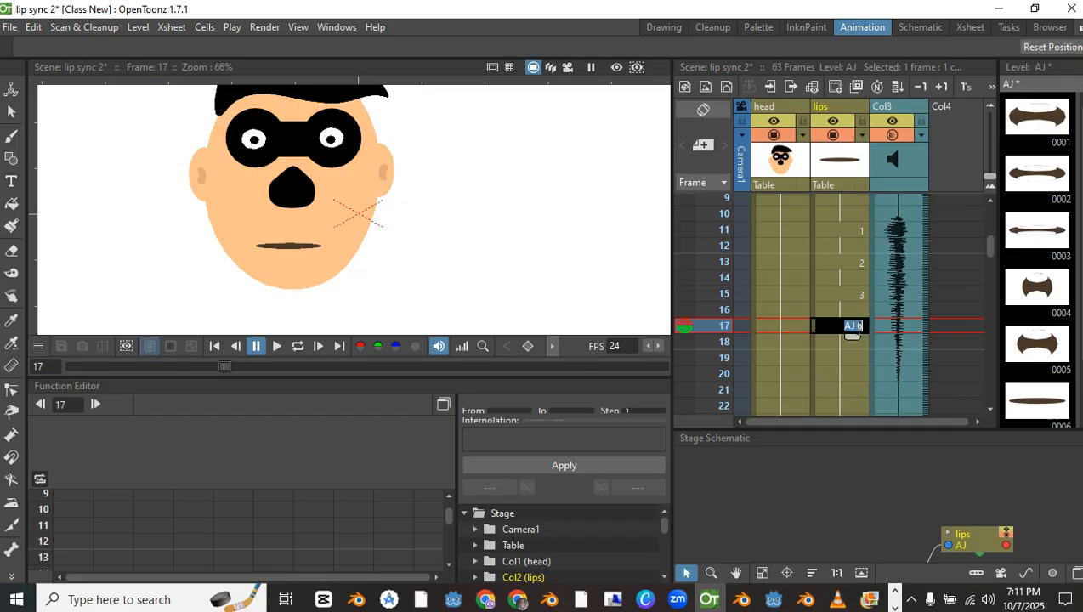
pyautogui.write('1')
pyautogui.press('Return')
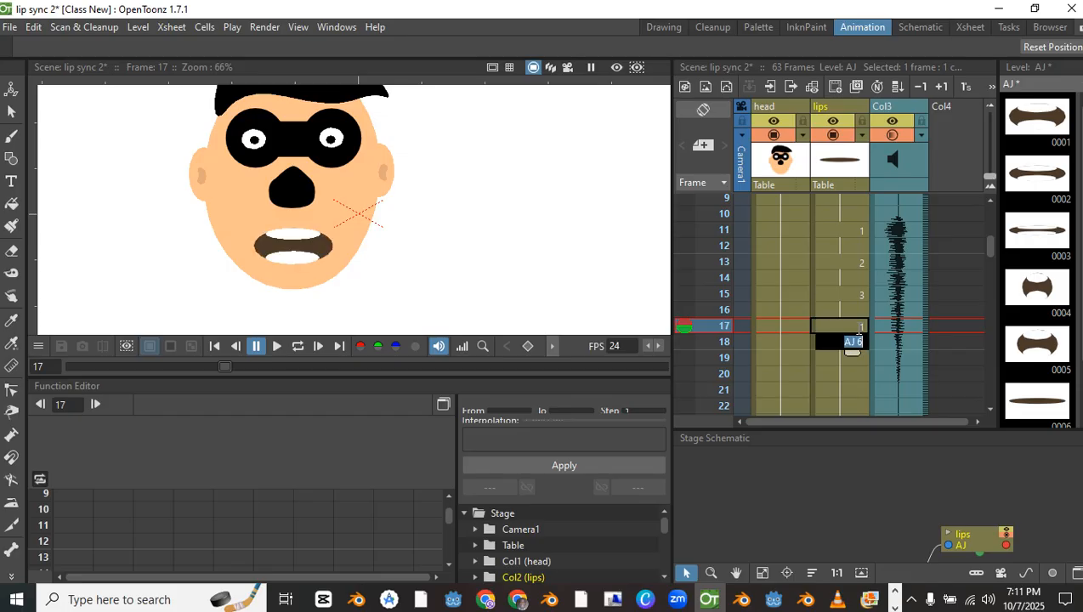
# Set the lips cell at frame 17 to drawing 6, leave frame 18 on the closed mouth and save the scene
pyautogui.click(851, 327)
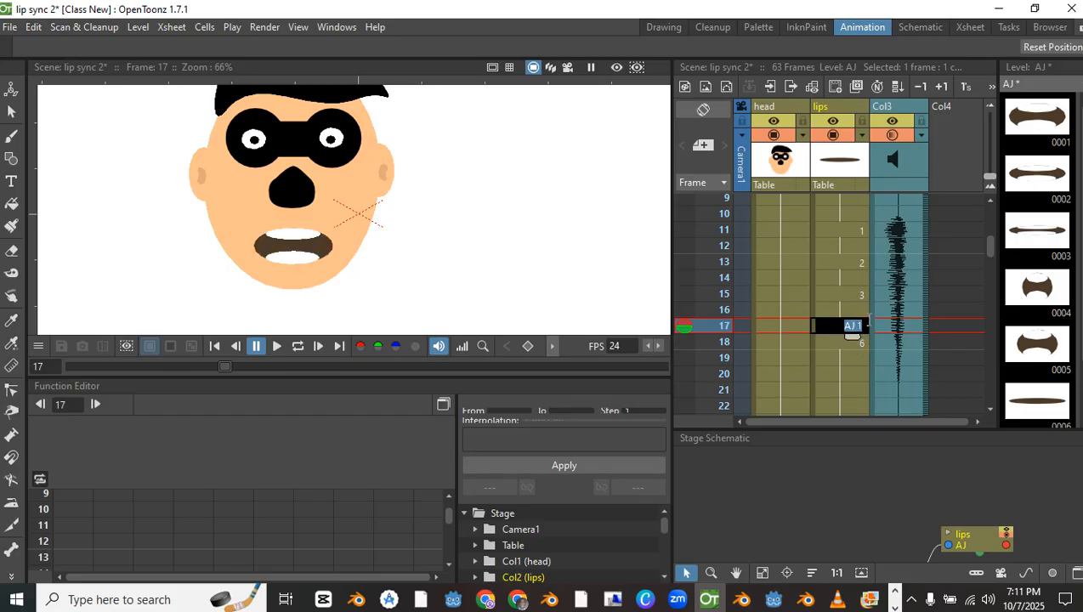
pyautogui.write('6')
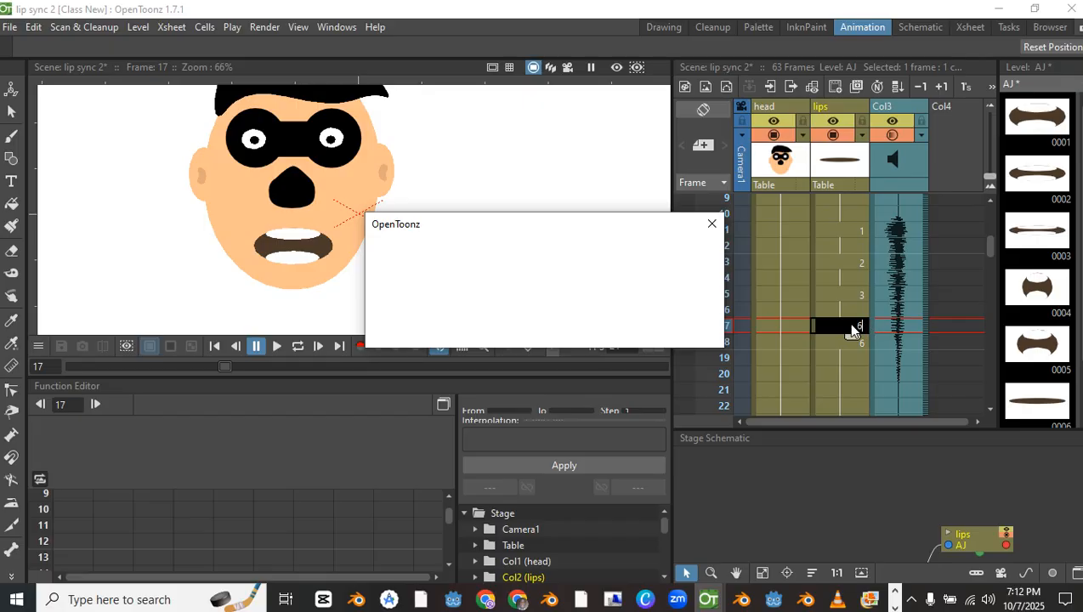
pyautogui.click(843, 344)
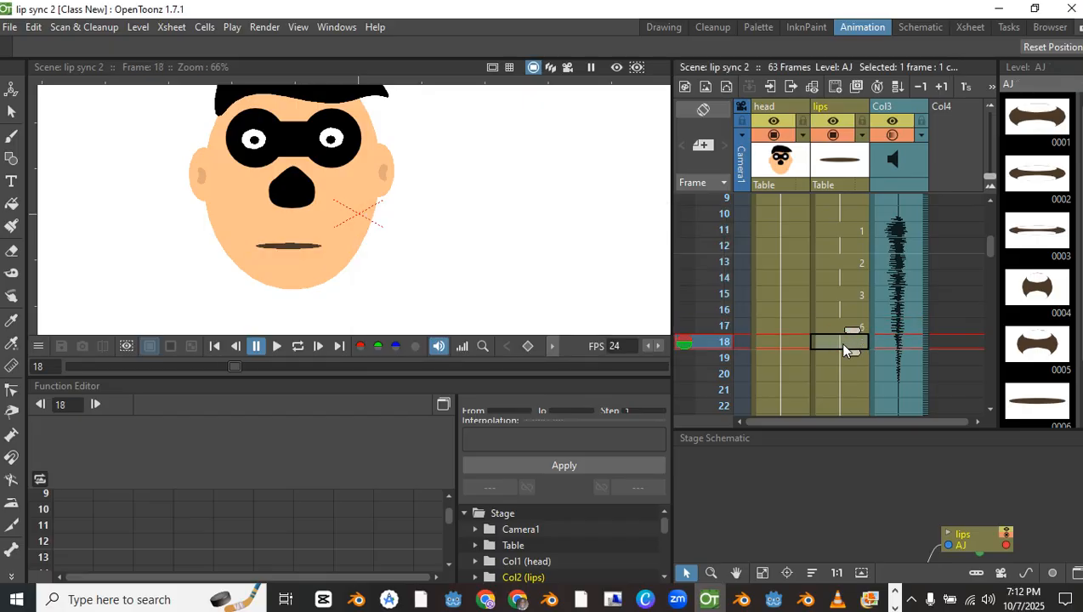
pyautogui.doubleClick(838, 342)
pyautogui.press('Return')
# Step back from frame 18 to frame 1 and play the animation twice to check the mouth against the voice
pyautogui.click(818, 346)
pyautogui.press('Up')
pyautogui.press('Up')
pyautogui.press('Up')
pyautogui.press('Up')
pyautogui.press('Up')
pyautogui.press('Up')
pyautogui.press('Up')
pyautogui.press('Up')
pyautogui.press('Up')
pyautogui.press('Up')
pyautogui.press('Up')
pyautogui.press('Up')
pyautogui.press('Up')
pyautogui.press('Up')
pyautogui.press('Up')
pyautogui.press('Up')
pyautogui.press('Up')
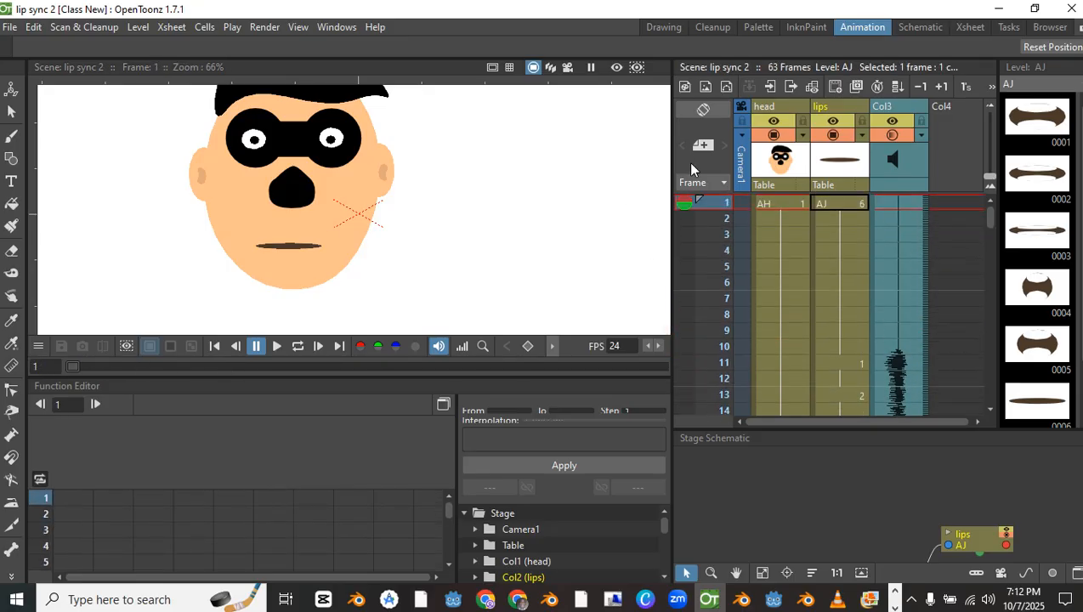
pyautogui.click(277, 345)
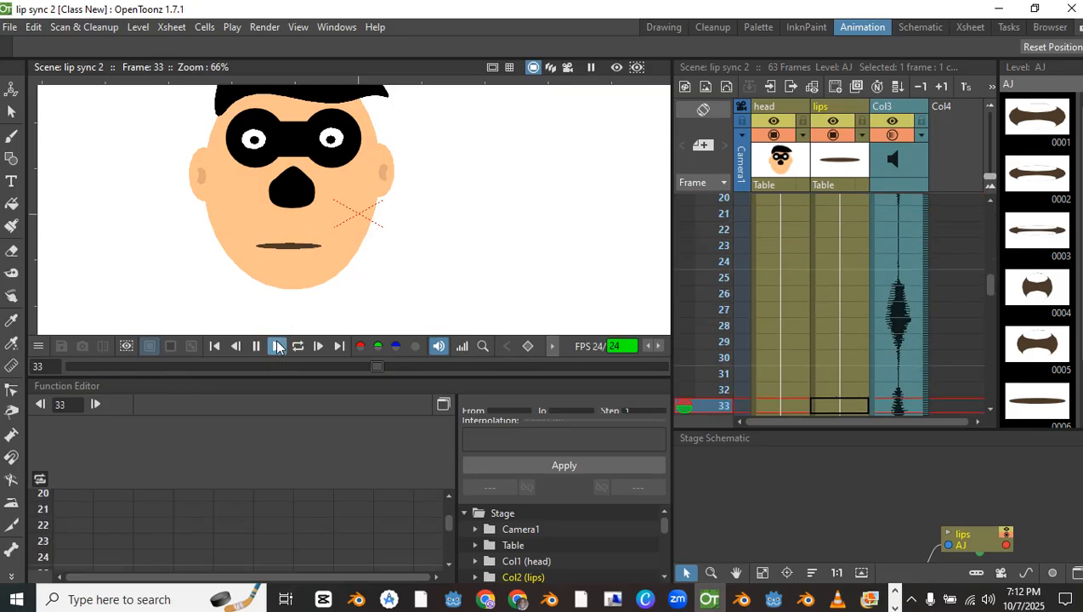
pyautogui.click(261, 346)
pyautogui.click(271, 347)
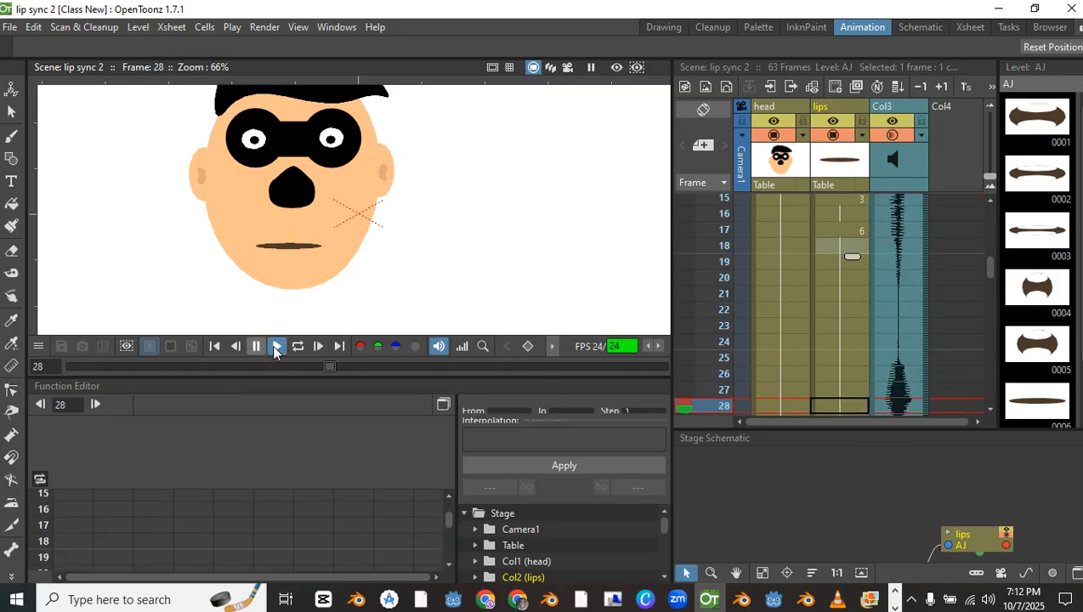
pyautogui.click(256, 346)
# Set the lips cells at frames 18 and 19 to drawing 4
pyautogui.scroll(-5, 798, 334)
pyautogui.scroll(14, 804, 335)
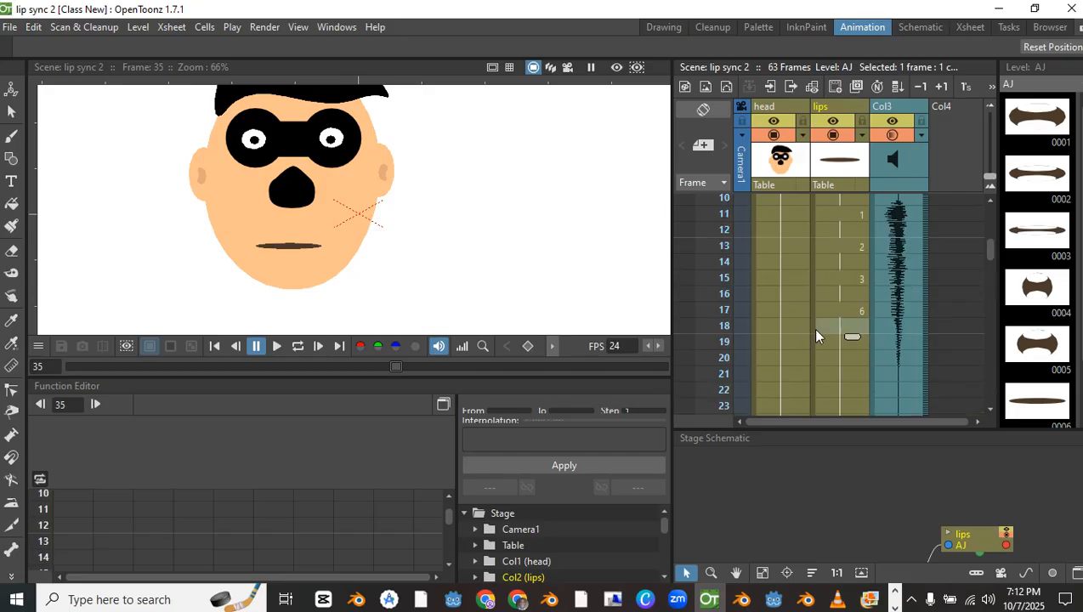
pyautogui.scroll(-7, 812, 328)
pyautogui.scroll(5, 829, 319)
pyautogui.scroll(-2, 853, 334)
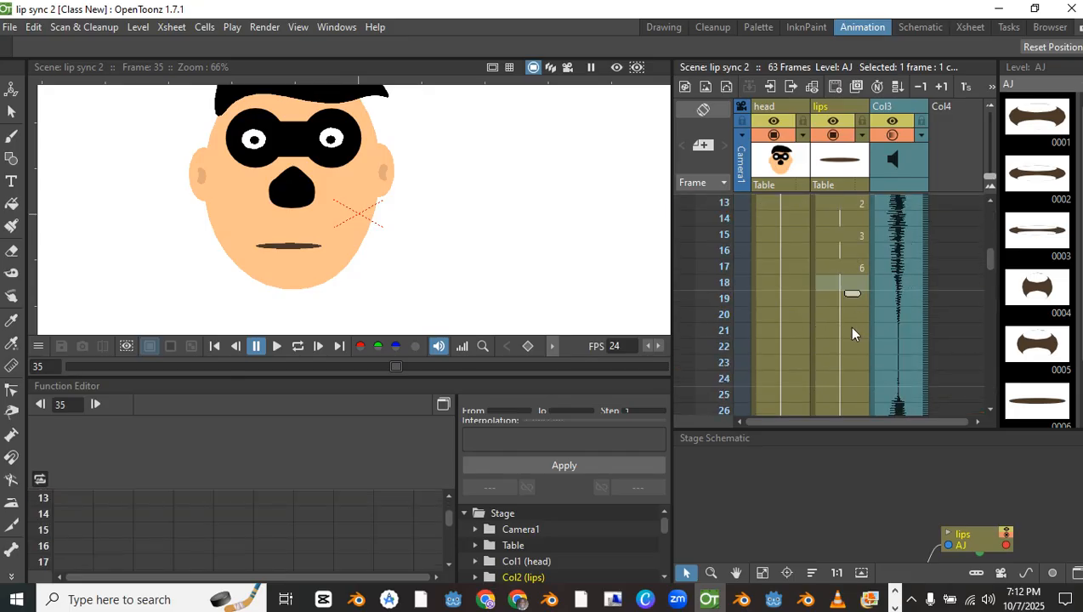
pyautogui.click(854, 290)
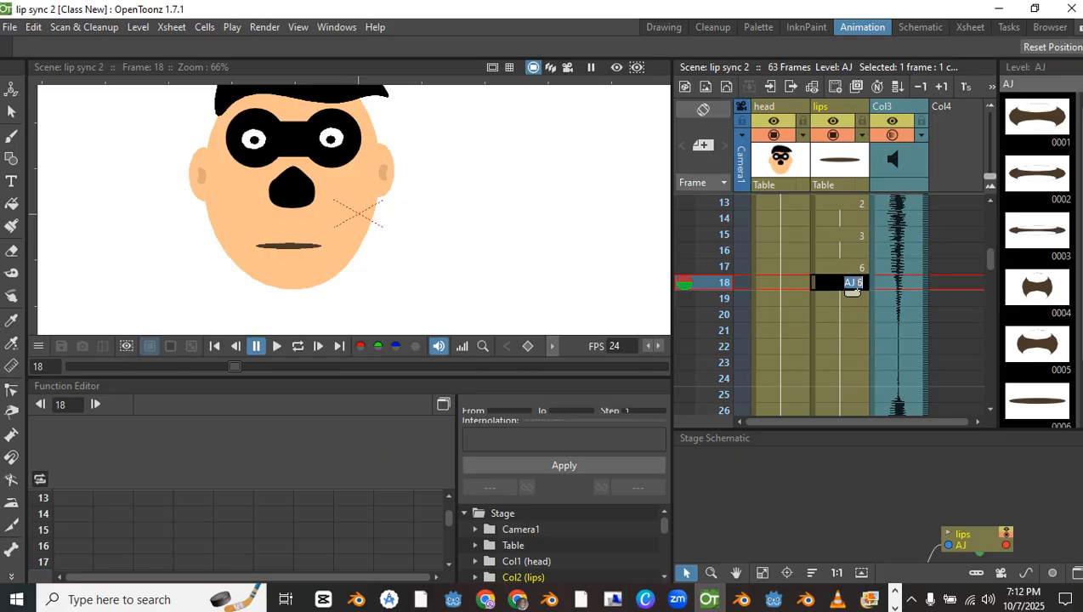
pyautogui.write('4')
pyautogui.press('Return')
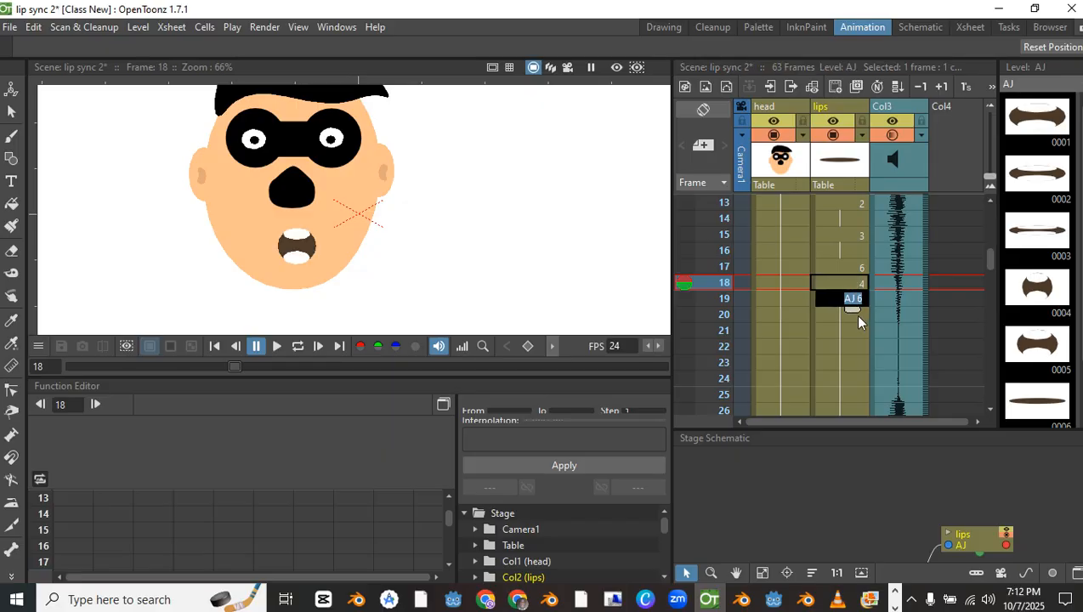
pyautogui.click(849, 319)
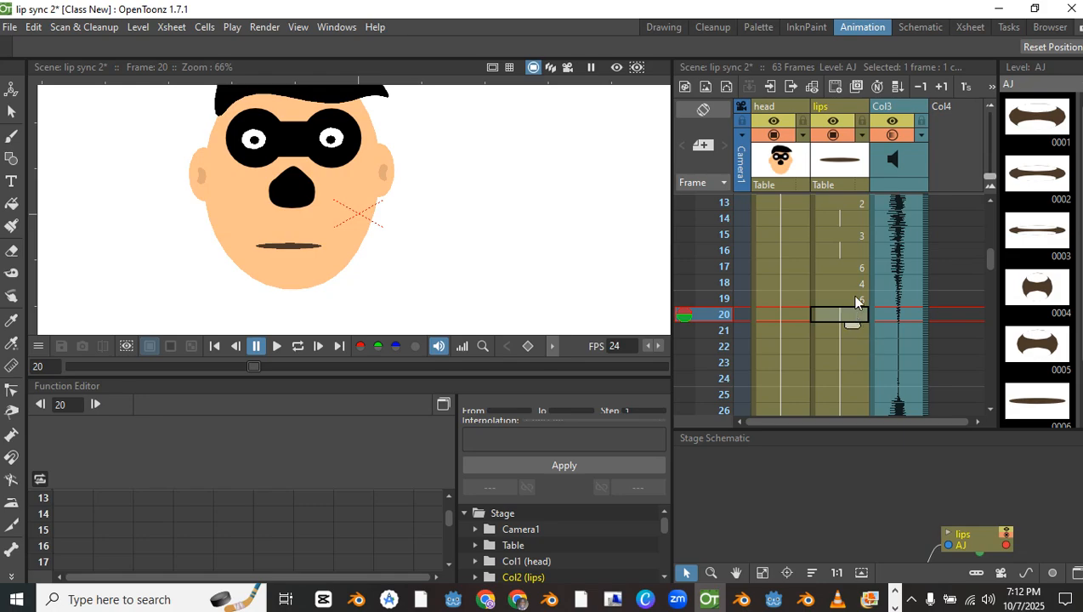
pyautogui.doubleClick(851, 294)
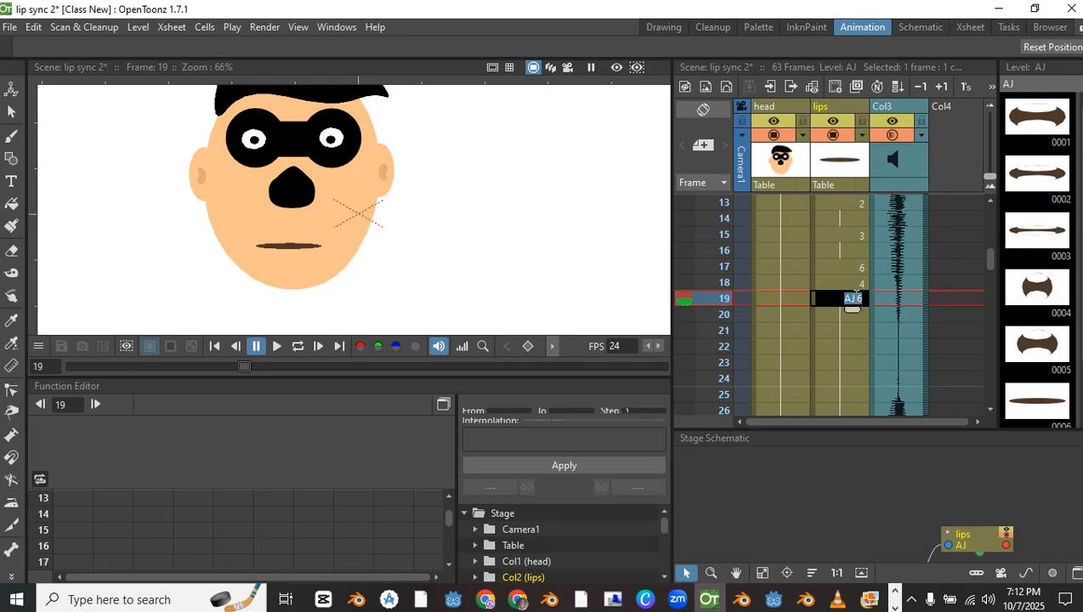
pyautogui.press('Return')
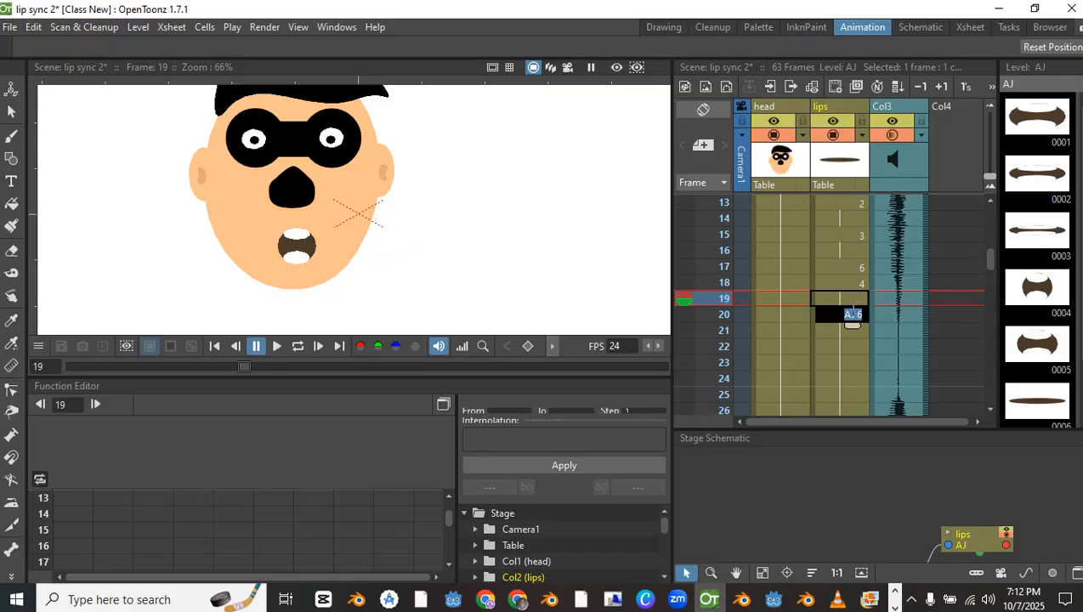
# Return the playhead to frame 1 and play the animation to check the mouth against the voice
pyautogui.click(848, 361)
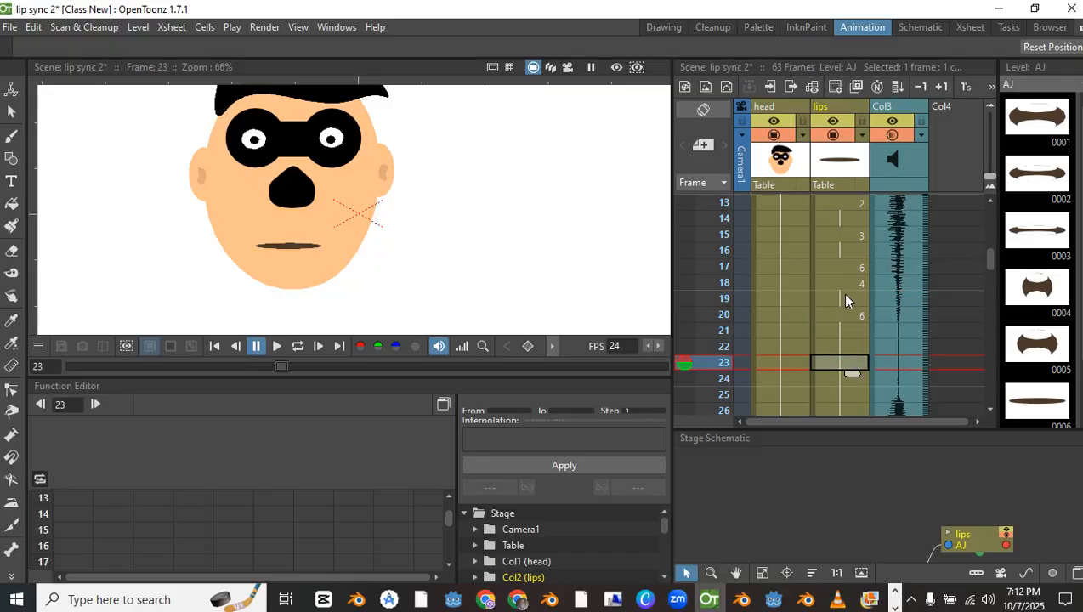
pyautogui.scroll(4, 837, 301)
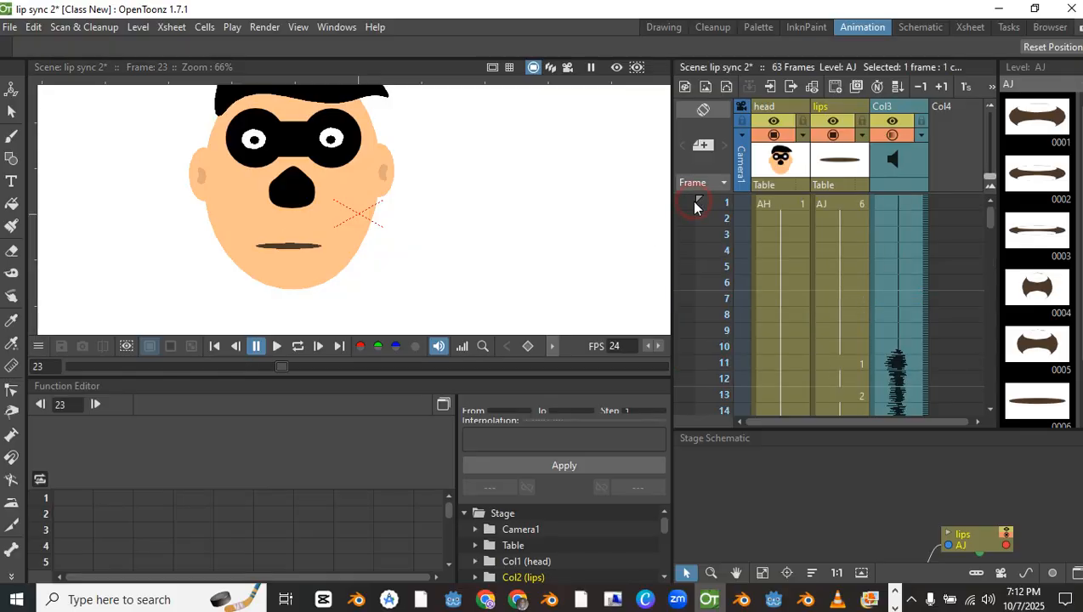
pyautogui.scroll(-8, 731, 357)
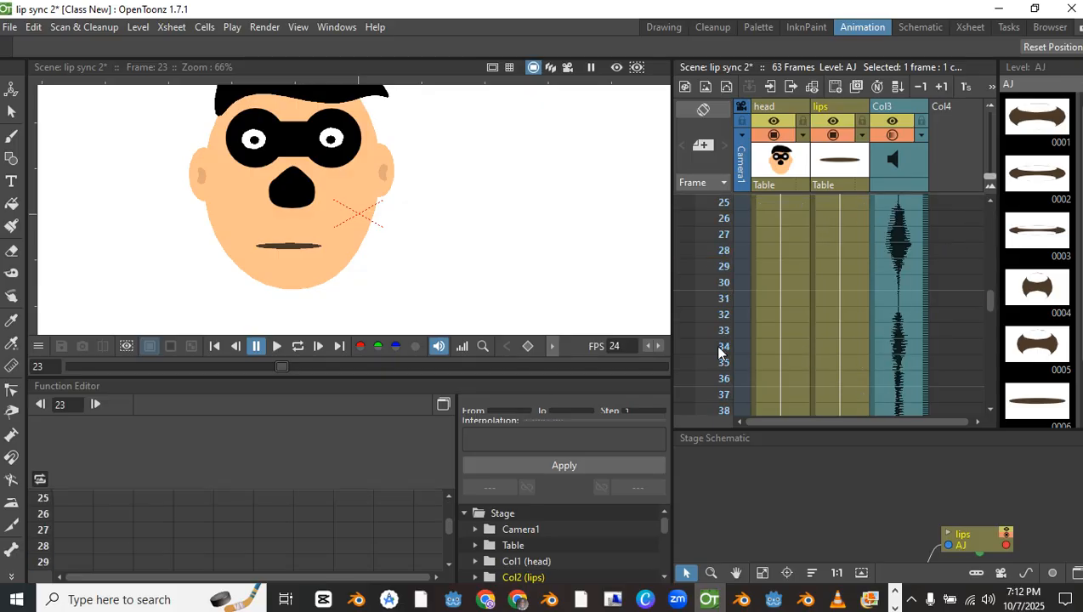
pyautogui.scroll(5, 718, 351)
pyautogui.scroll(-3, 695, 367)
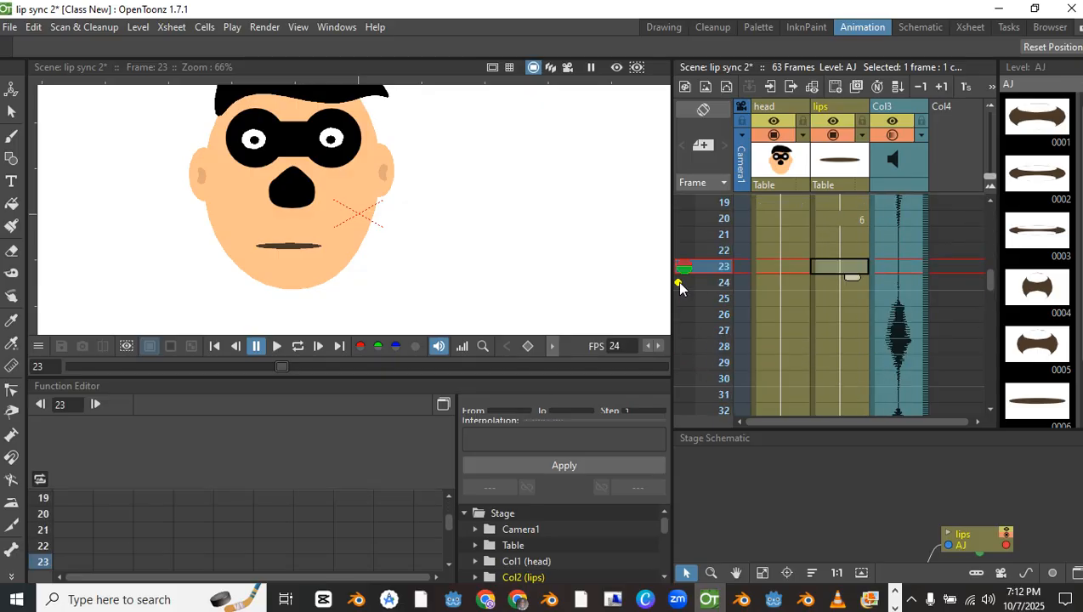
pyautogui.moveTo(684, 270)
pyautogui.mouseDown()
pyautogui.moveTo(667, 205)
pyautogui.moveTo(667, 101)
pyautogui.mouseUp()
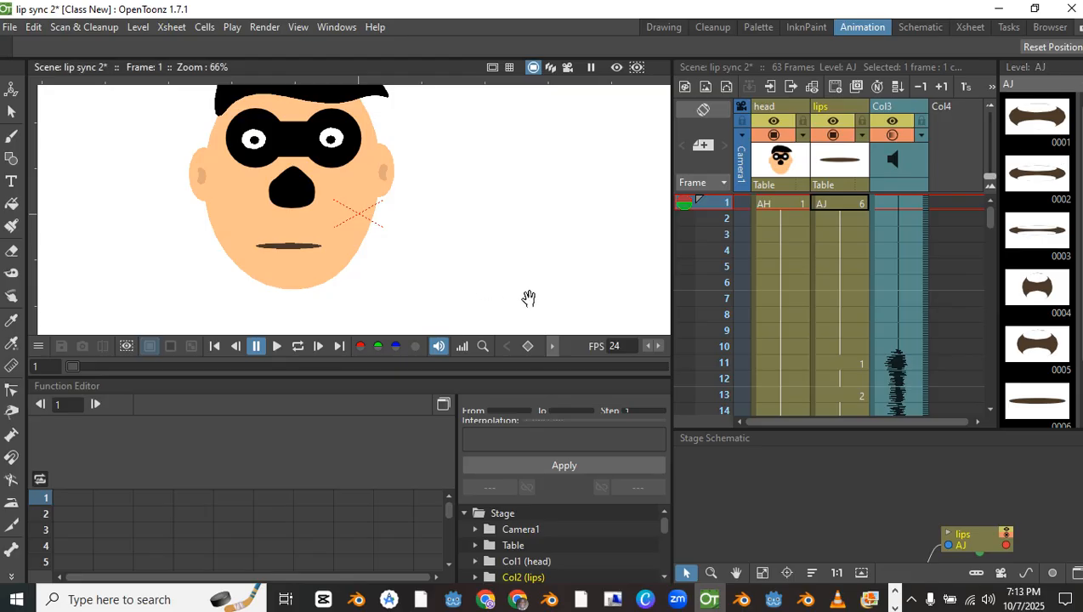
pyautogui.click(273, 347)
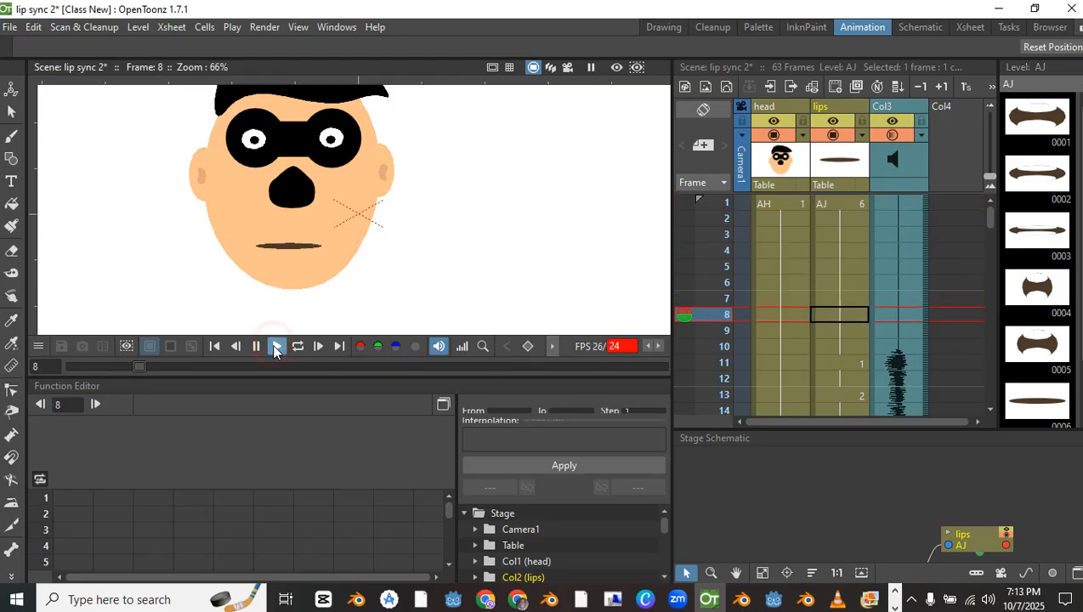
pyautogui.click(256, 346)
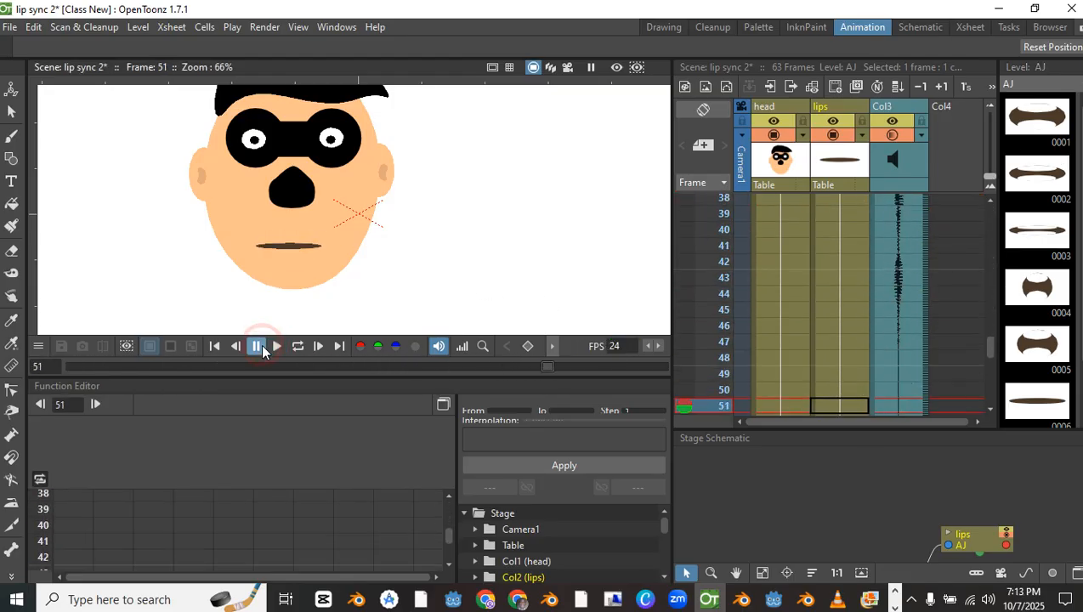
# Scrub the playhead back to frame 25 and set the lips cells at frames 25 and 26 to drawing 4
pyautogui.moveTo(989, 346); pyautogui.dragTo(1011, 283)
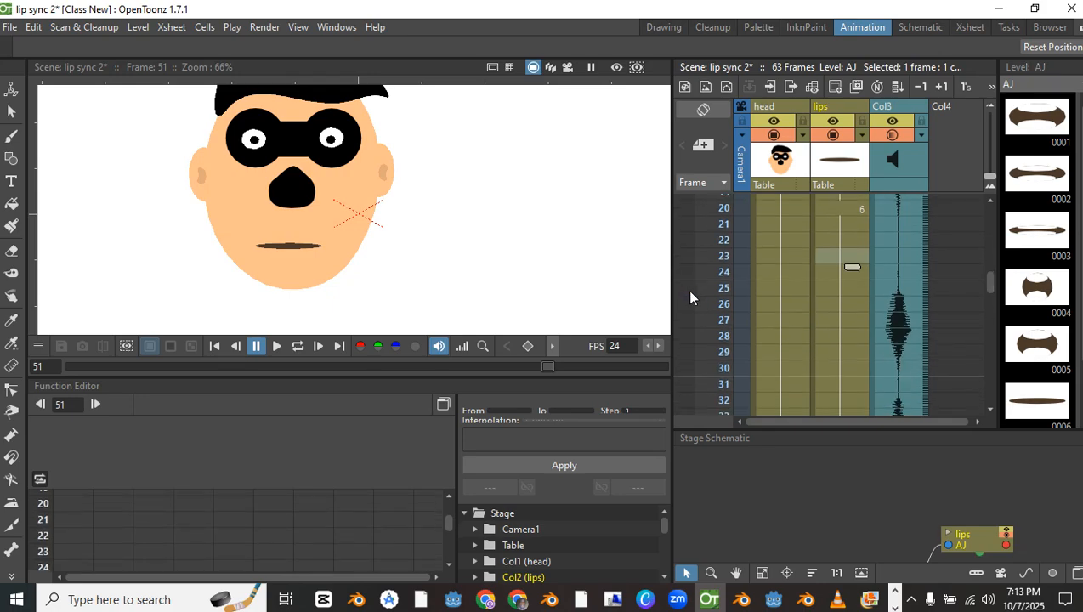
pyautogui.click(686, 288)
pyautogui.click(686, 288)
pyautogui.scroll(-10, 688, 341)
pyautogui.scroll(2, 689, 293)
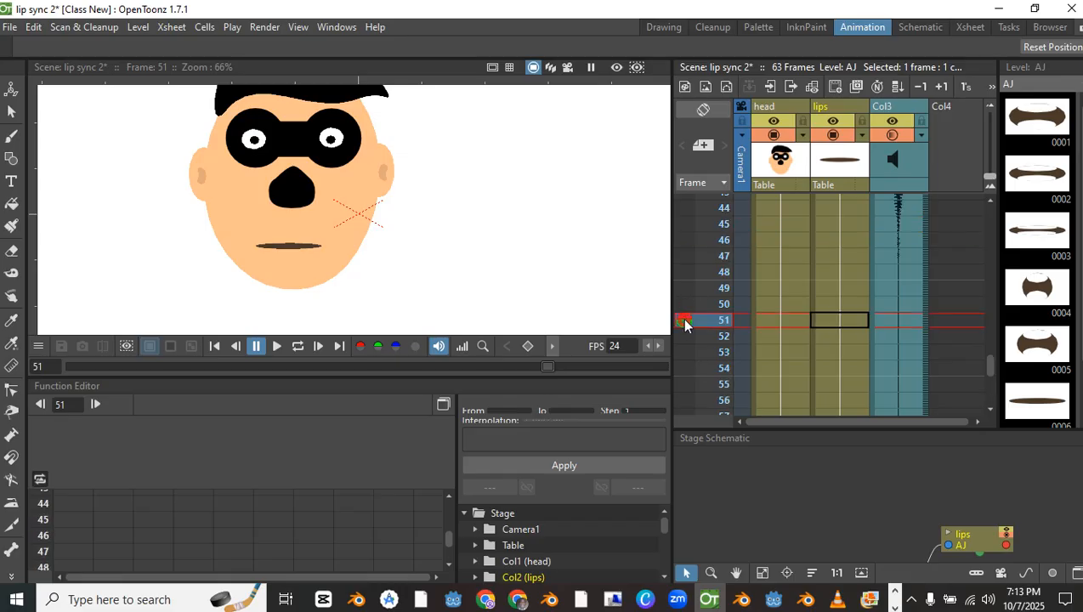
pyautogui.moveTo(685, 324)
pyautogui.mouseDown()
pyautogui.moveTo(676, 191)
pyautogui.moveTo(682, 208)
pyautogui.mouseUp()
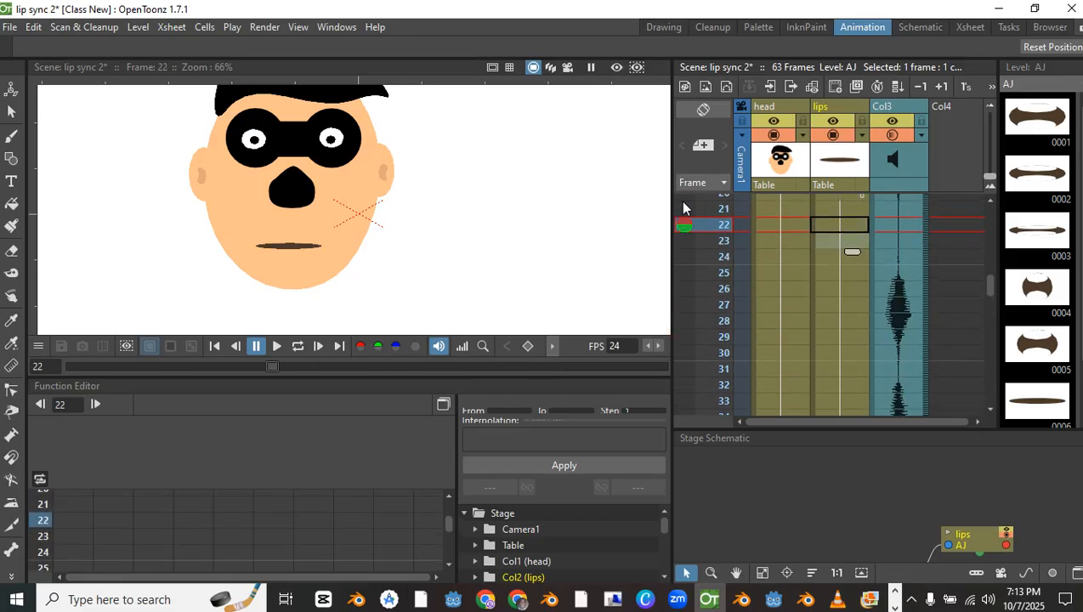
pyautogui.scroll(2, 685, 255)
pyautogui.moveTo(685, 321); pyautogui.dragTo(681, 347)
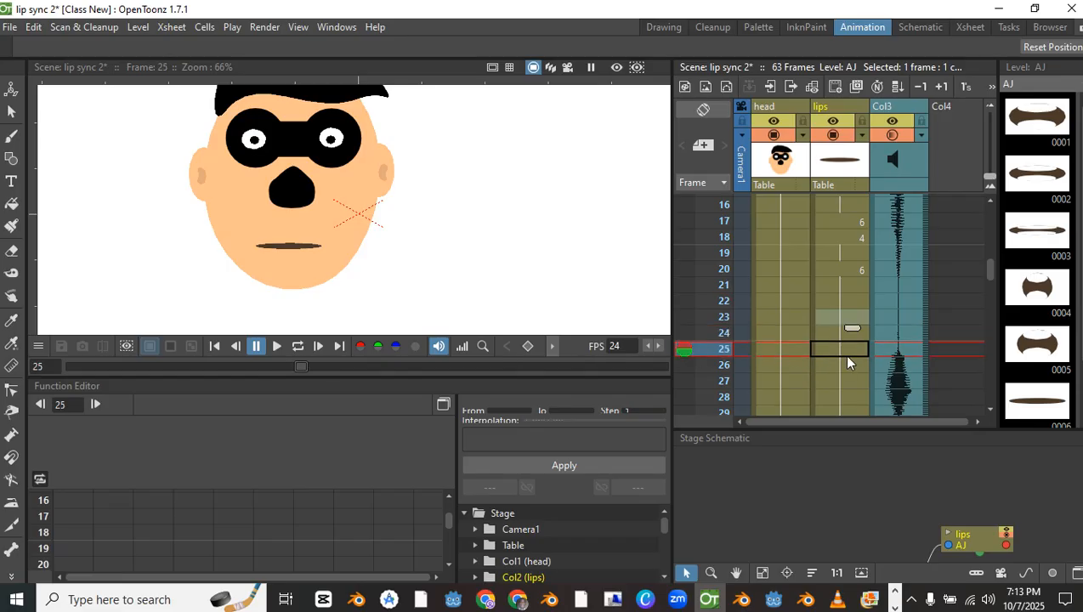
pyautogui.doubleClick(850, 351)
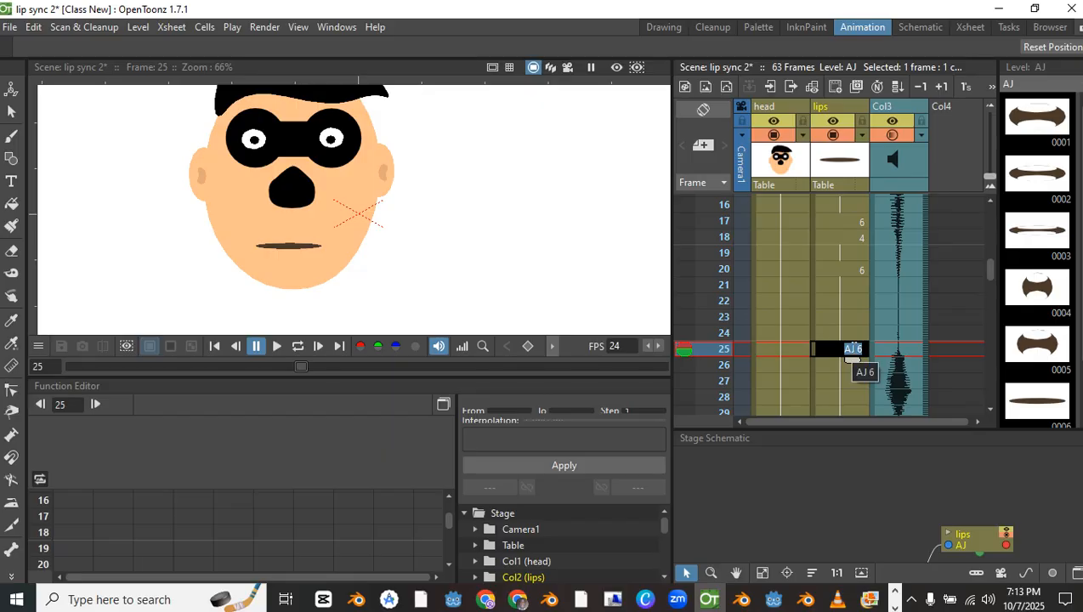
pyautogui.write('4')
pyautogui.press('Return')
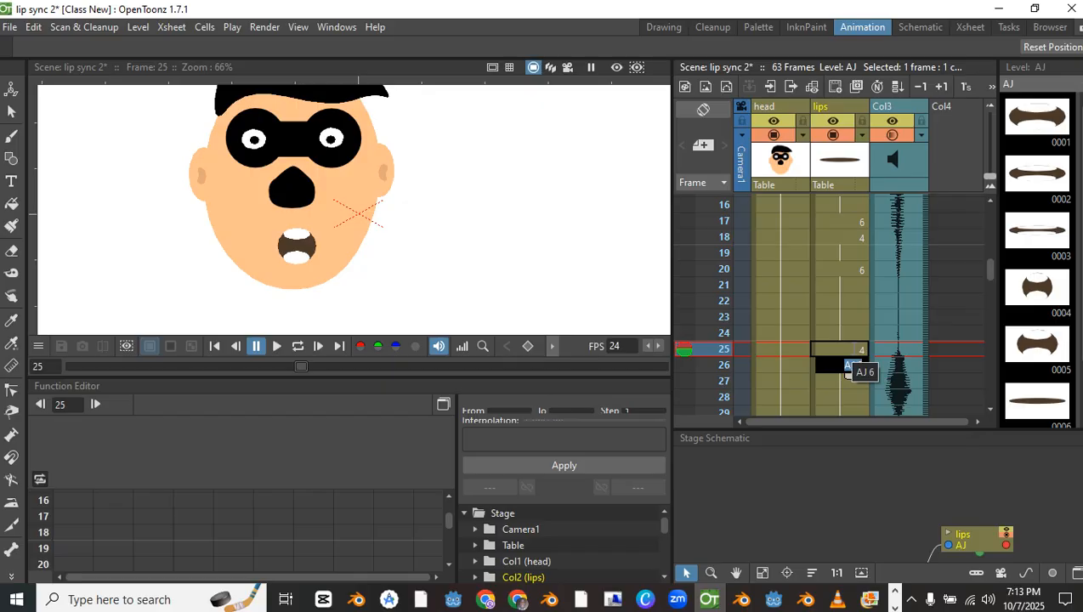
pyautogui.press('Return')
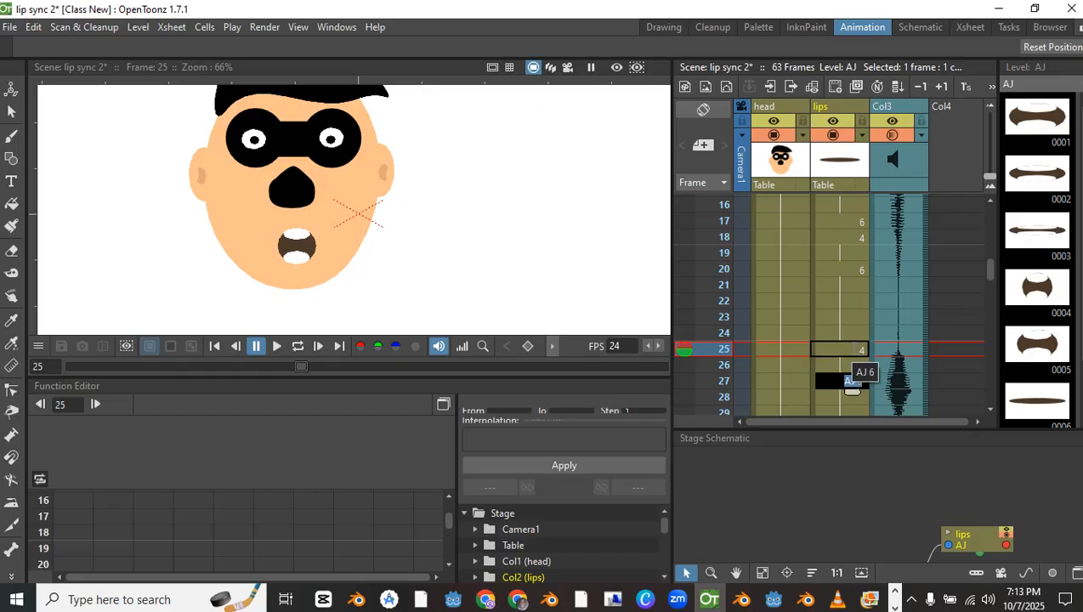
# Set the lips cells at frames 27 and 28 to drawing 5, keeping the closed mouth from frame 29
pyautogui.scroll(-2, 854, 347)
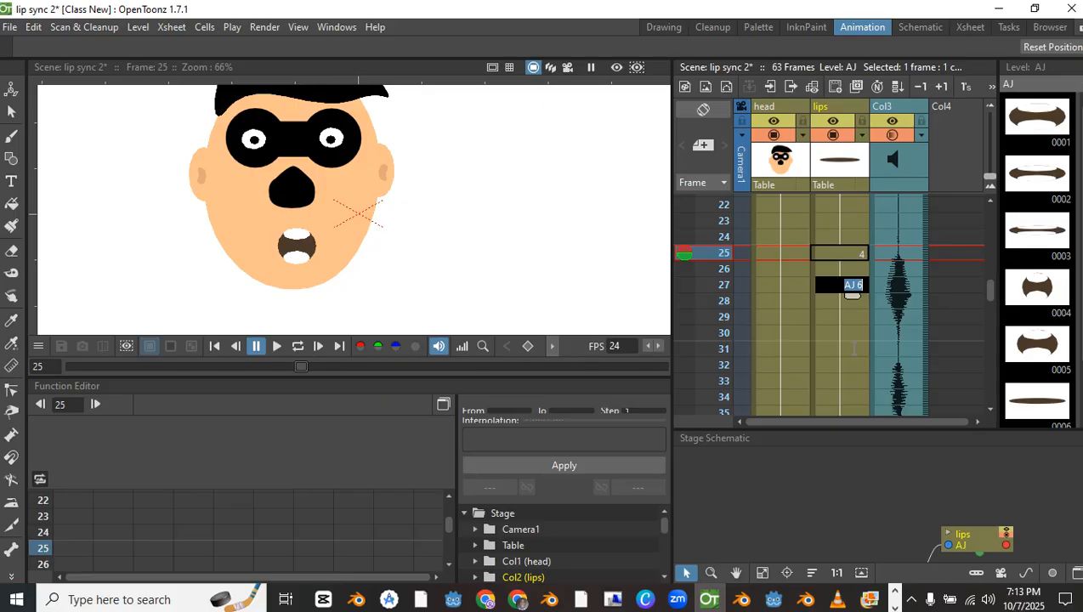
pyautogui.moveTo(685, 251); pyautogui.dragTo(694, 286)
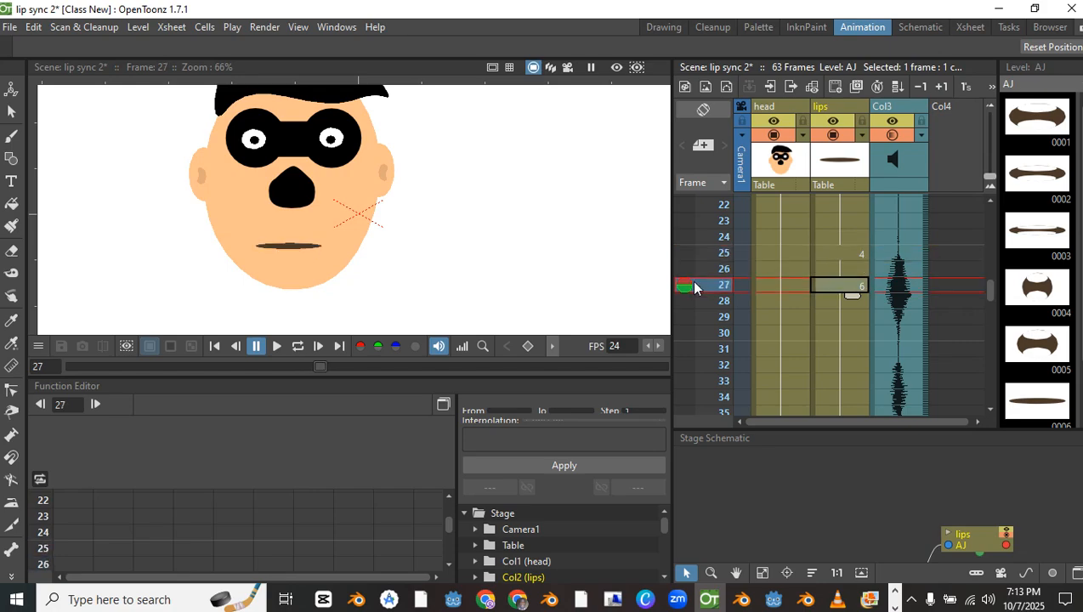
pyautogui.doubleClick(834, 284)
pyautogui.write('5')
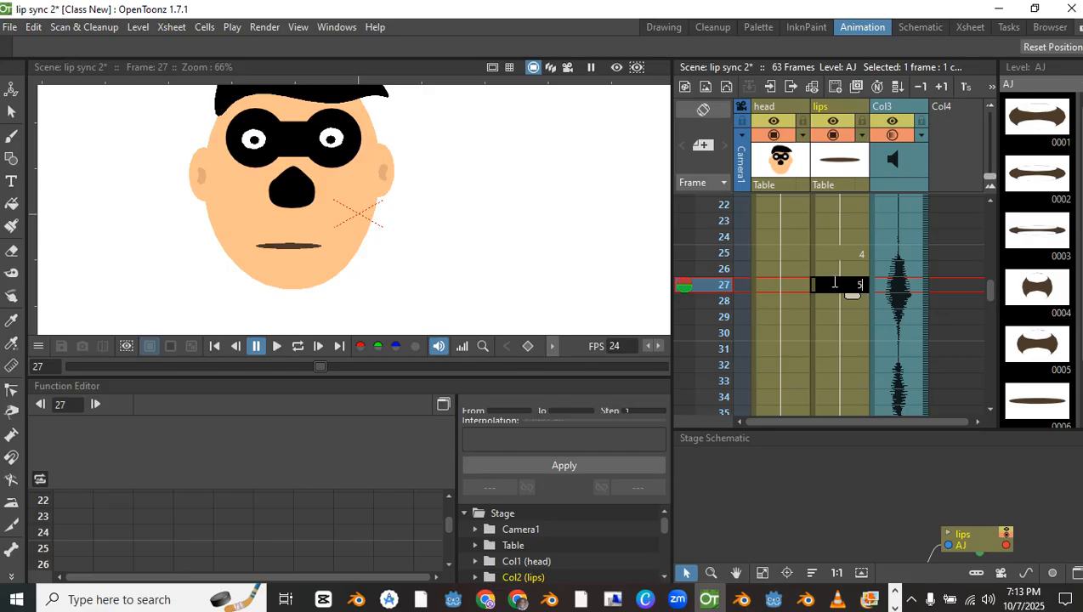
pyautogui.press('Return')
pyautogui.press('Return')
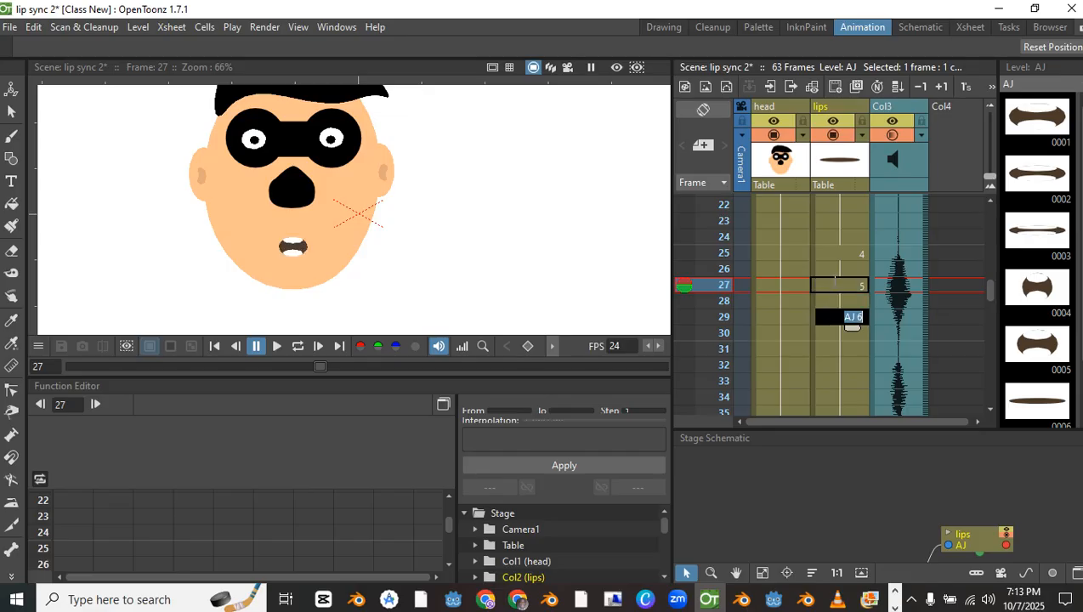
pyautogui.press('Escape')
pyautogui.press('Down')
pyautogui.press('Down')
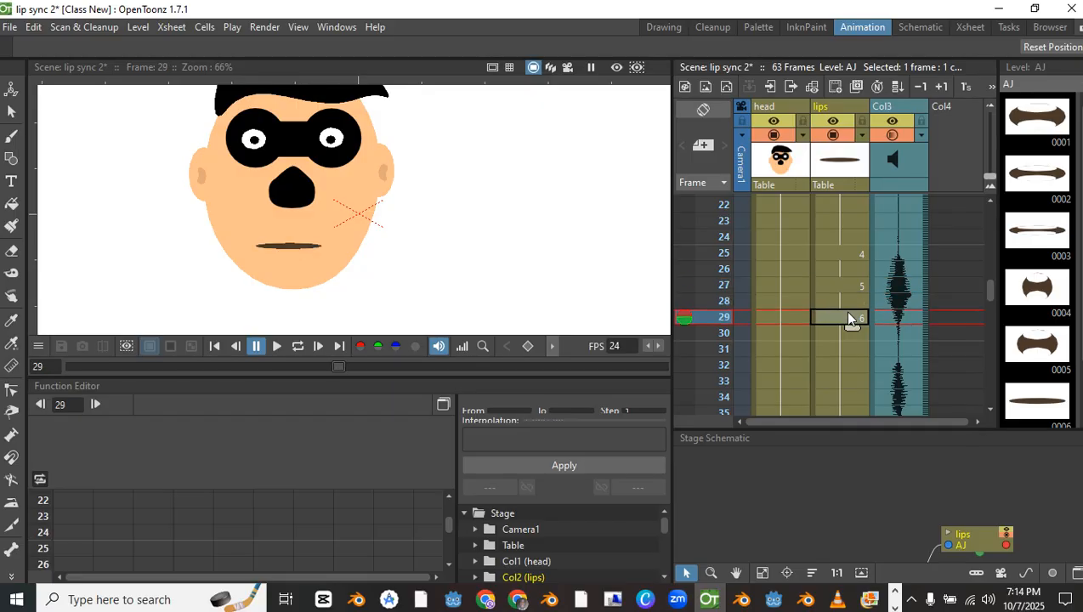
# Scrub through frames 27 to 30, then set the lips cell at frame 29 to drawing 1 and keep drawing 6 from frame 30
pyautogui.press('Up')
pyautogui.press('Up')
pyautogui.click(853, 317)
pyautogui.click(723, 300)
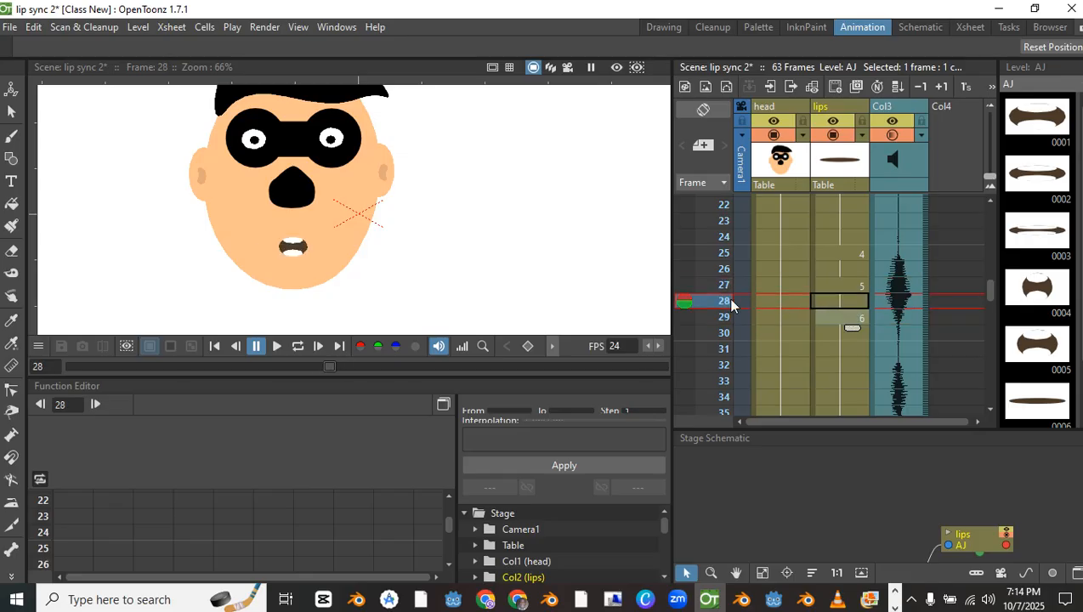
pyautogui.click(688, 320)
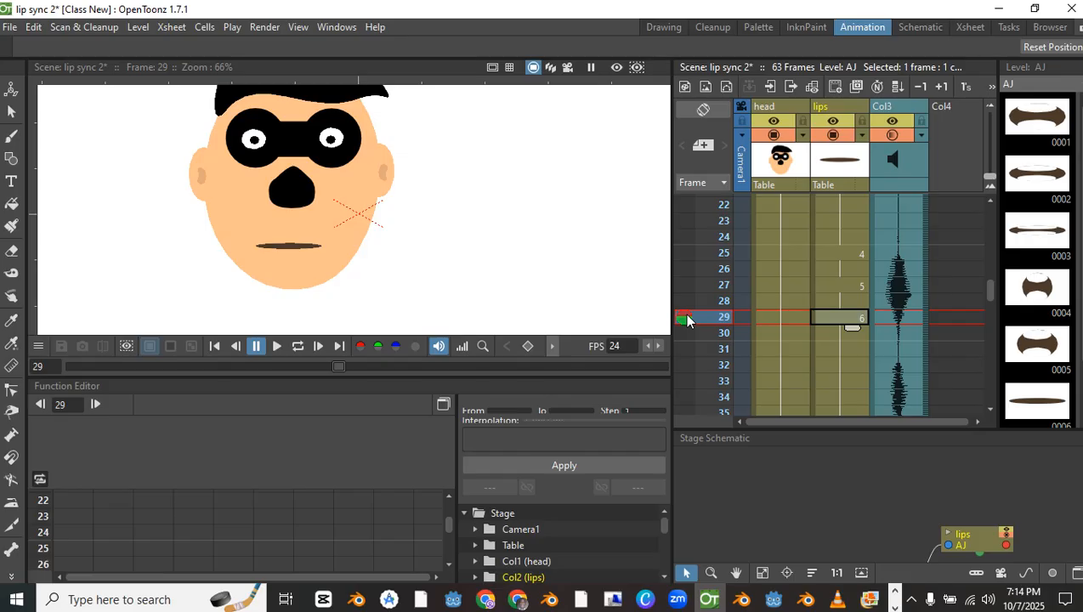
pyautogui.click(689, 334)
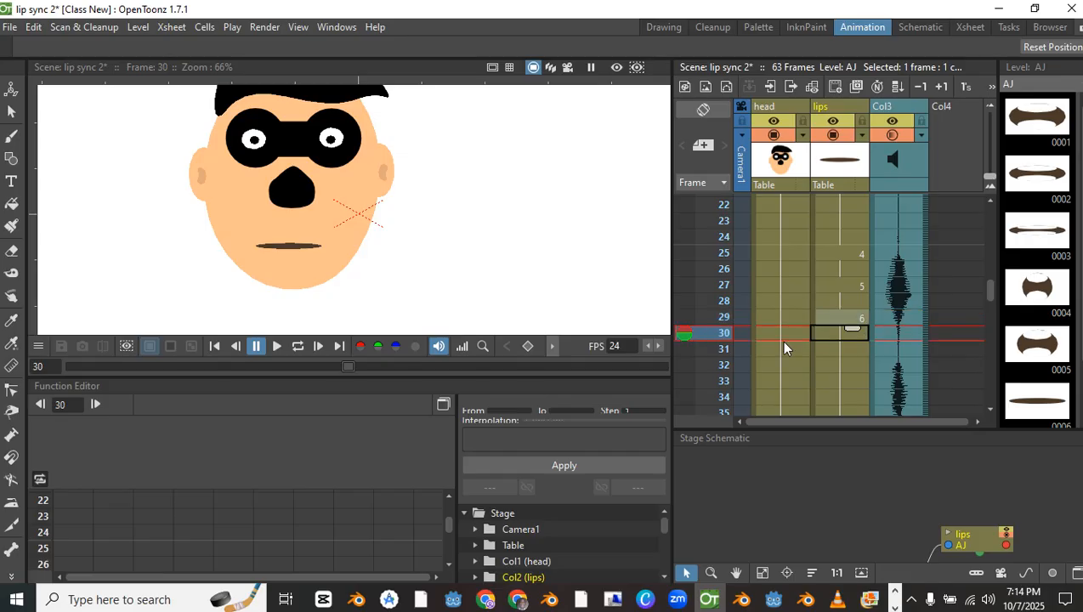
pyautogui.doubleClick(851, 331)
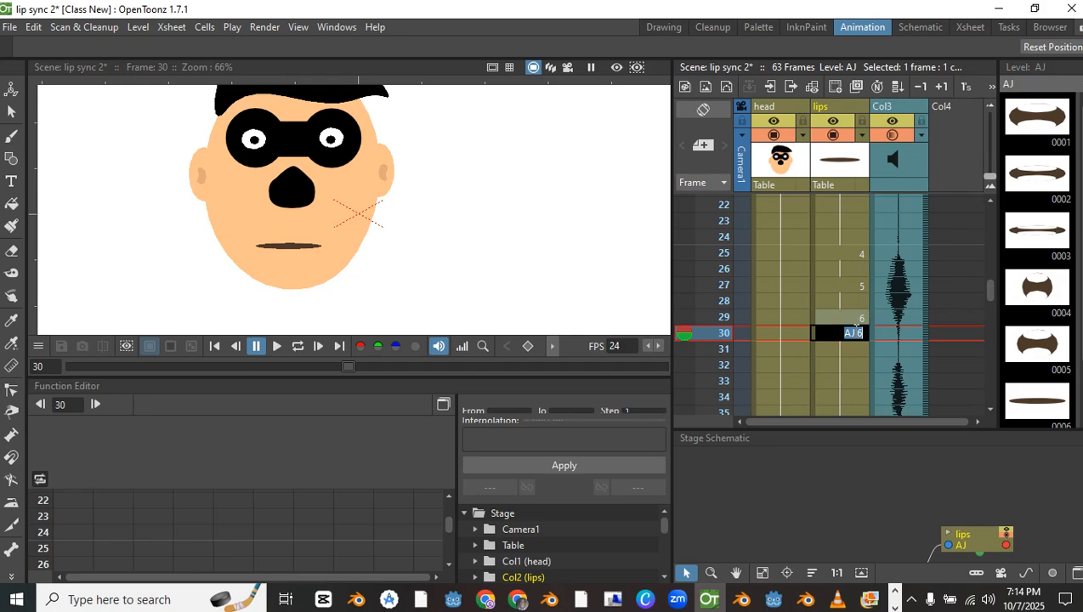
pyautogui.write('5')
pyautogui.press('Return')
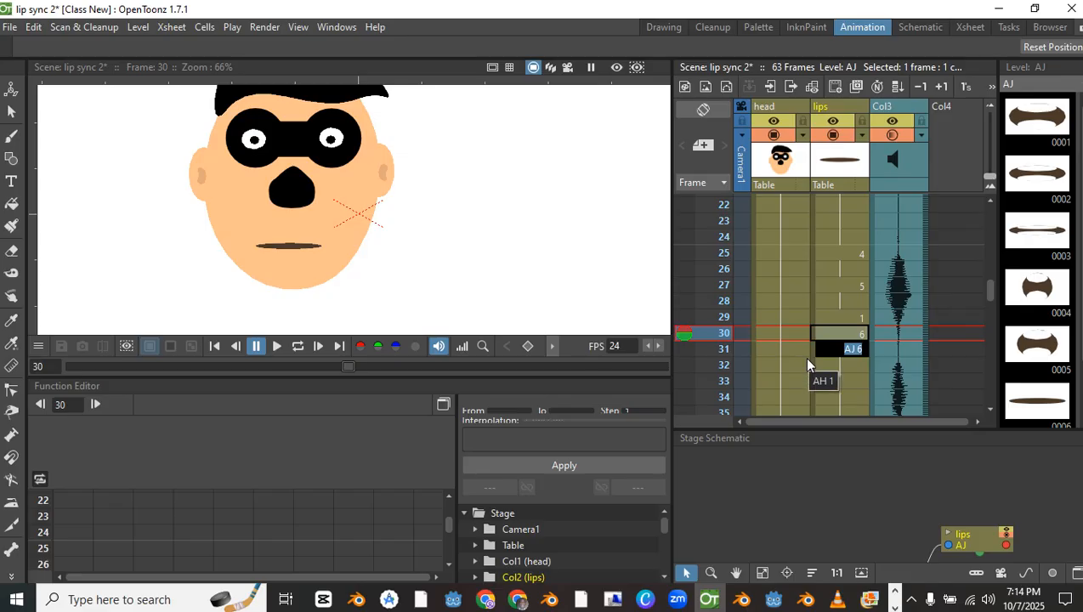
pyautogui.press('Return')
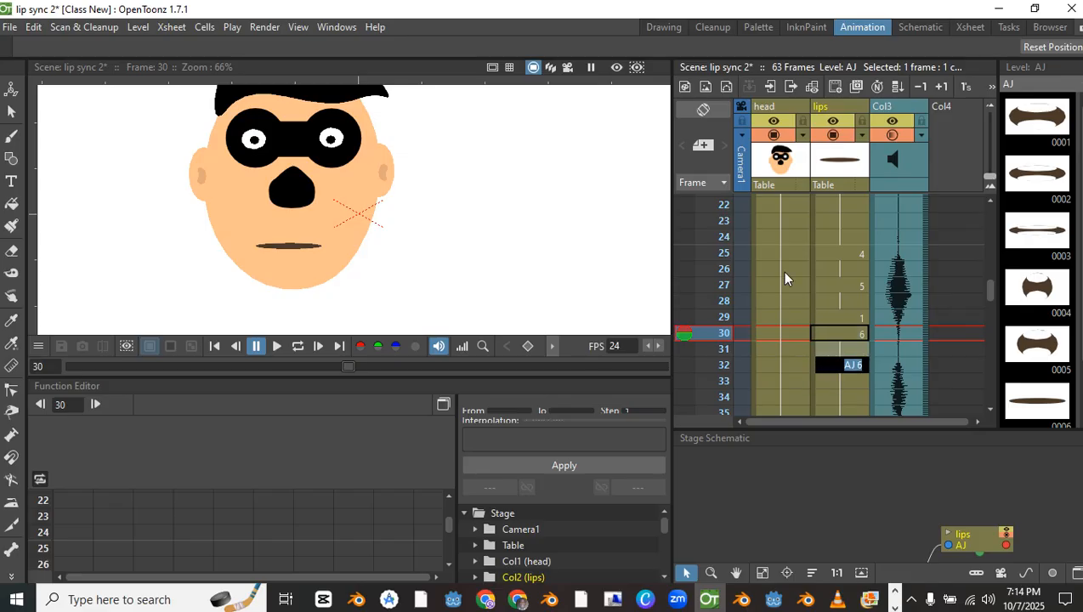
pyautogui.click(755, 253)
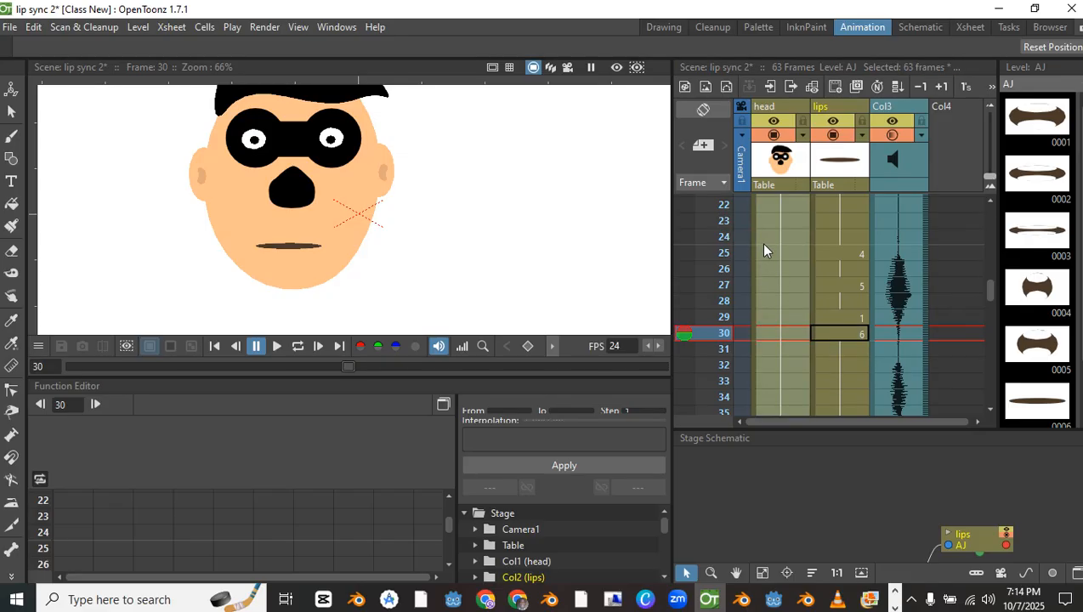
# Replay the scene with sound to review the mouth shapes up to frame 30, then stop the playback
pyautogui.scroll(-3, 764, 249)
pyautogui.scroll(10, 764, 247)
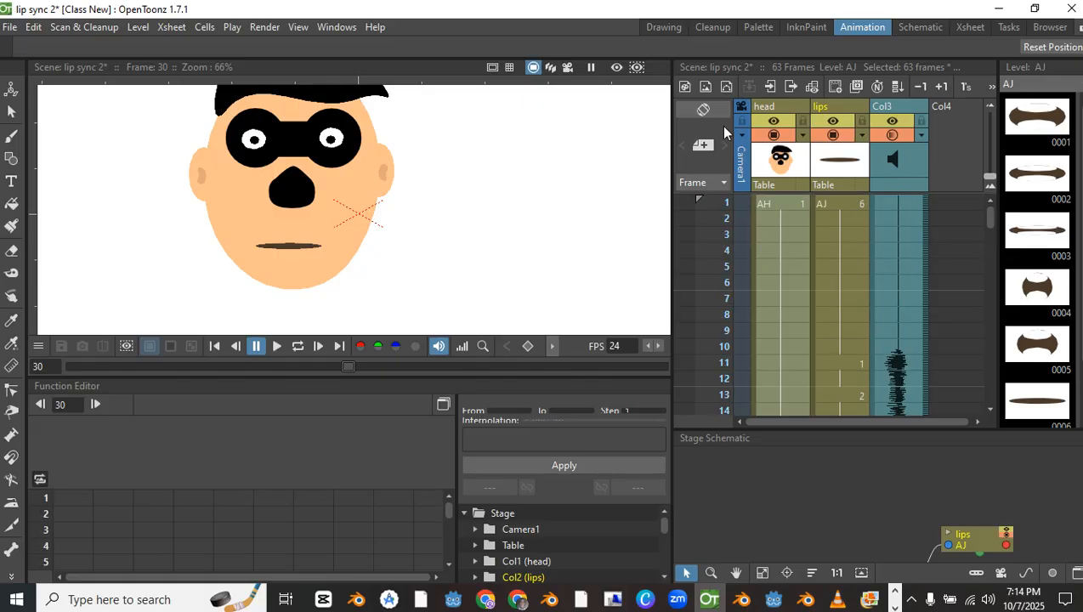
pyautogui.click(271, 342)
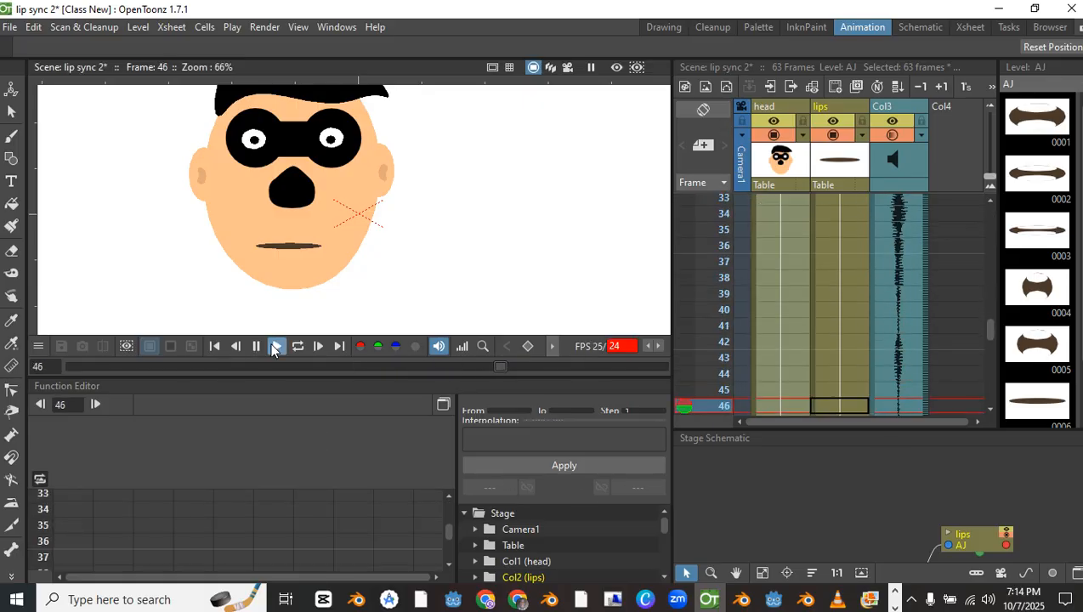
pyautogui.click(272, 345)
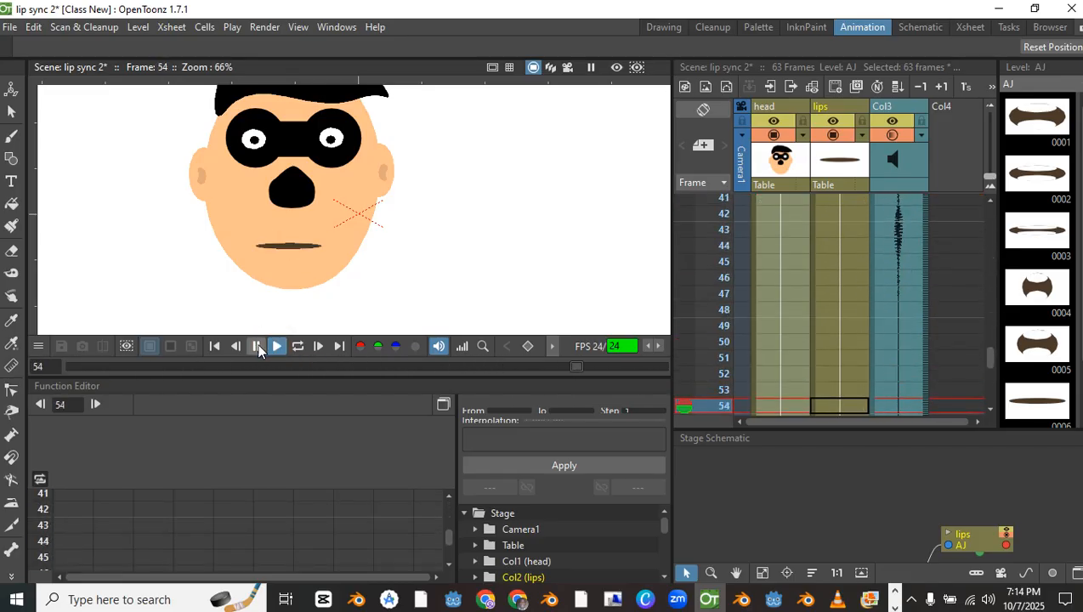
pyautogui.click(272, 346)
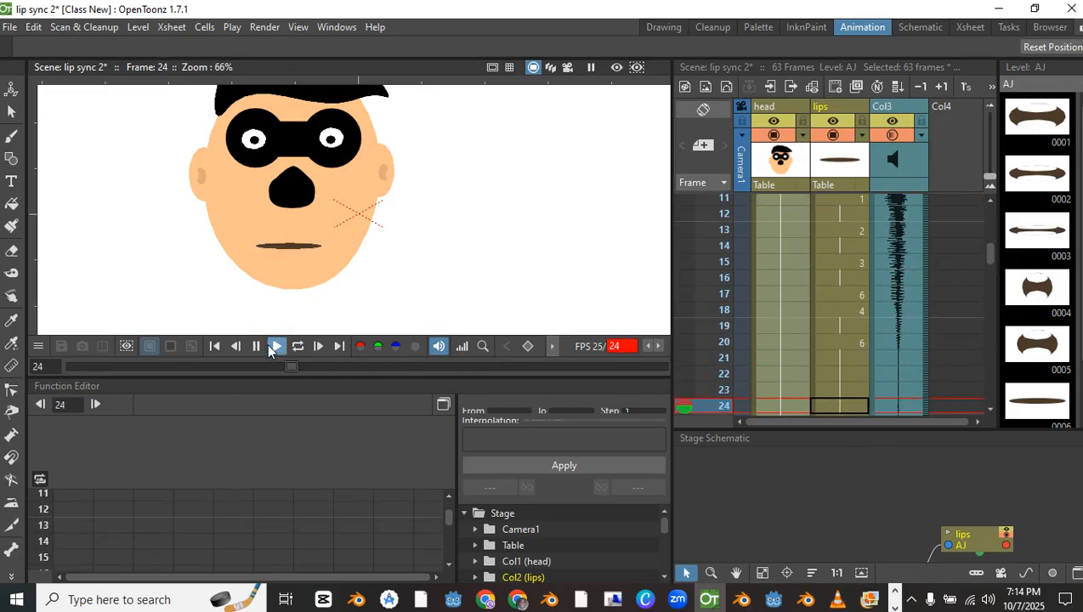
pyautogui.click(257, 346)
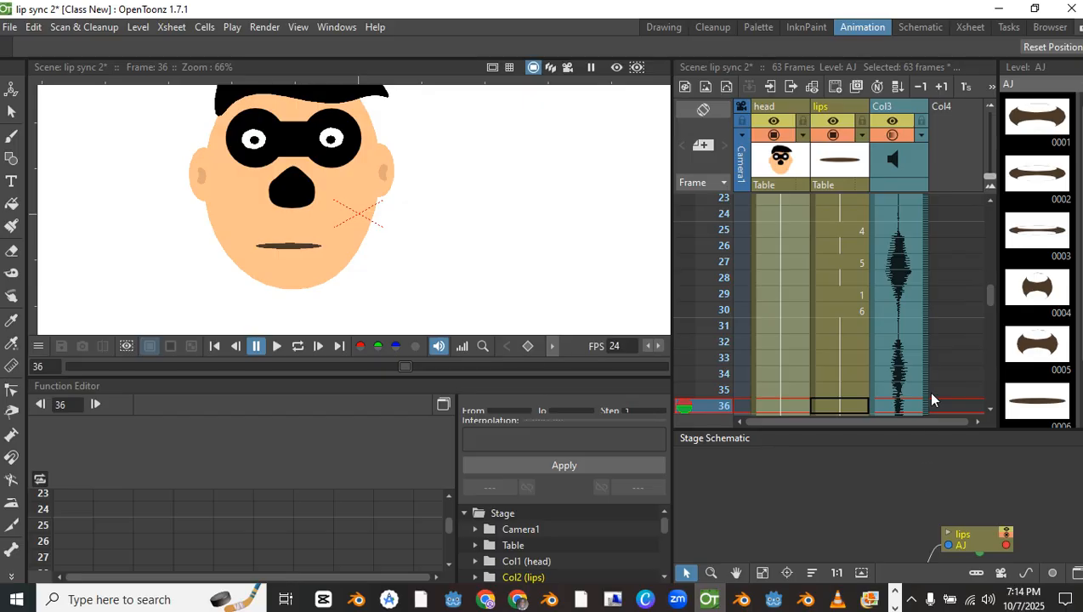
# Scrub the voice waveform from frame 30 to frame 32 and set the lips cells at frames 32 and 33 to drawing 4
pyautogui.scroll(5, 874, 348)
pyautogui.scroll(-7, 868, 343)
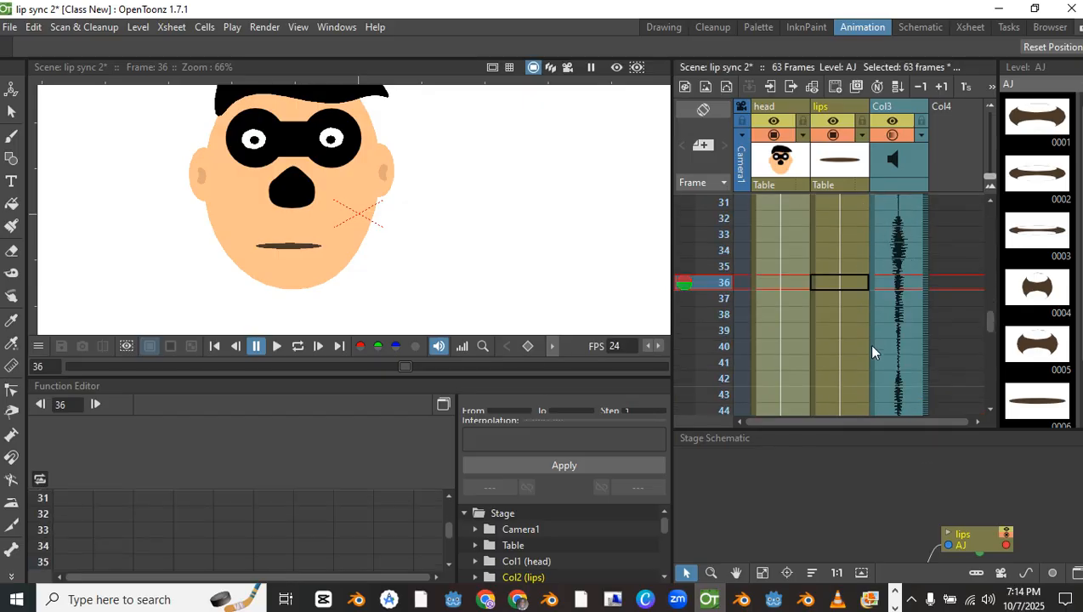
pyautogui.moveTo(680, 285)
pyautogui.mouseDown()
pyautogui.moveTo(691, 150)
pyautogui.moveTo(714, 413)
pyautogui.moveTo(714, 341)
pyautogui.moveTo(721, 404)
pyautogui.mouseUp()
pyautogui.scroll(-4, 710, 340)
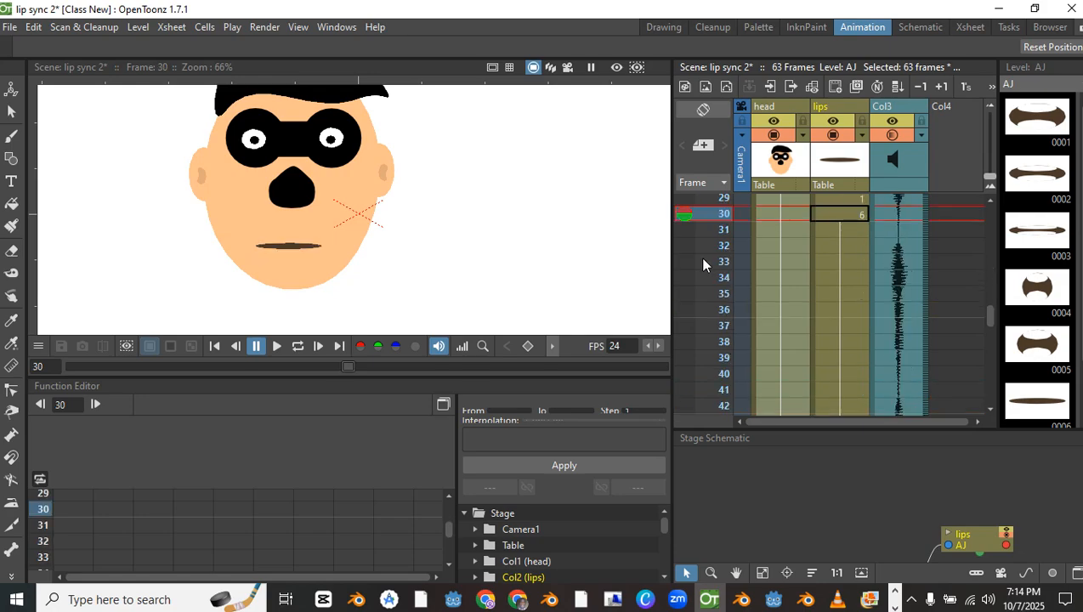
pyautogui.moveTo(682, 216)
pyautogui.mouseDown()
pyautogui.moveTo(687, 255)
pyautogui.moveTo(693, 247)
pyautogui.mouseUp()
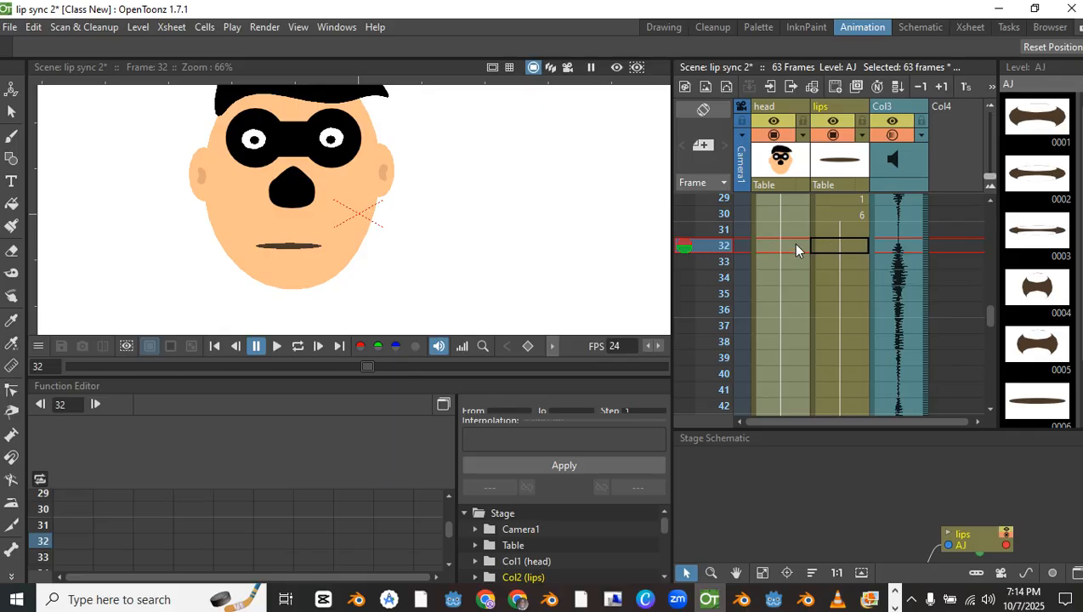
pyautogui.doubleClick(840, 247)
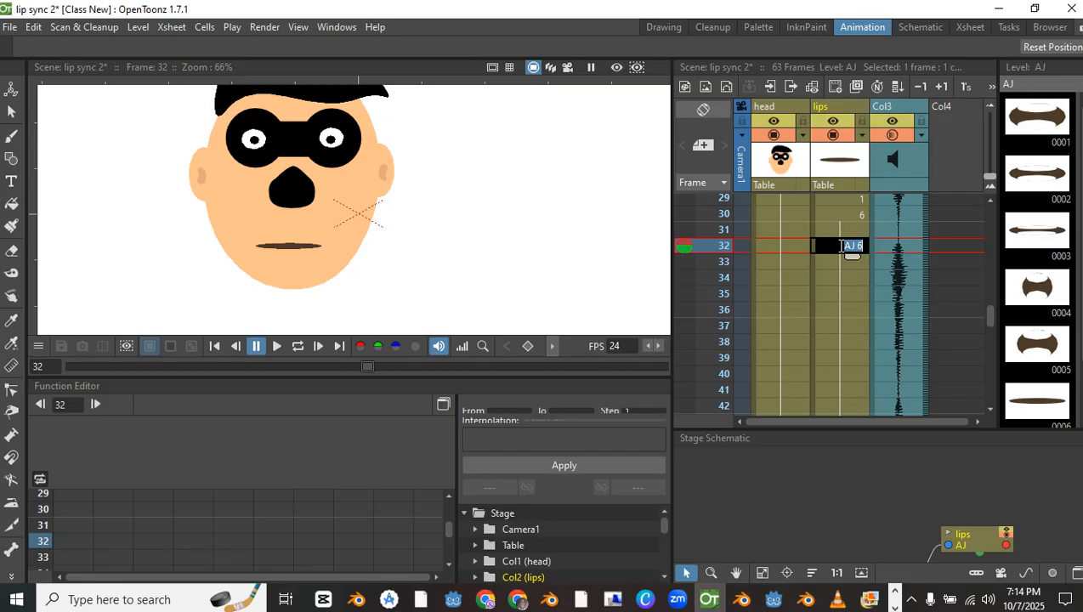
pyautogui.write('4')
pyautogui.press('Return')
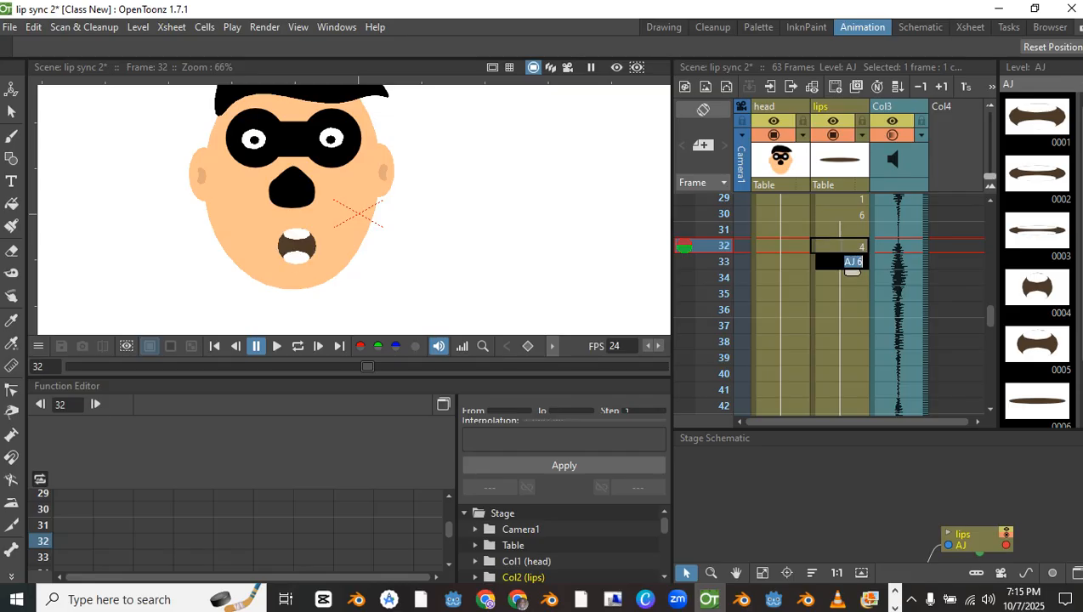
pyautogui.press('Return')
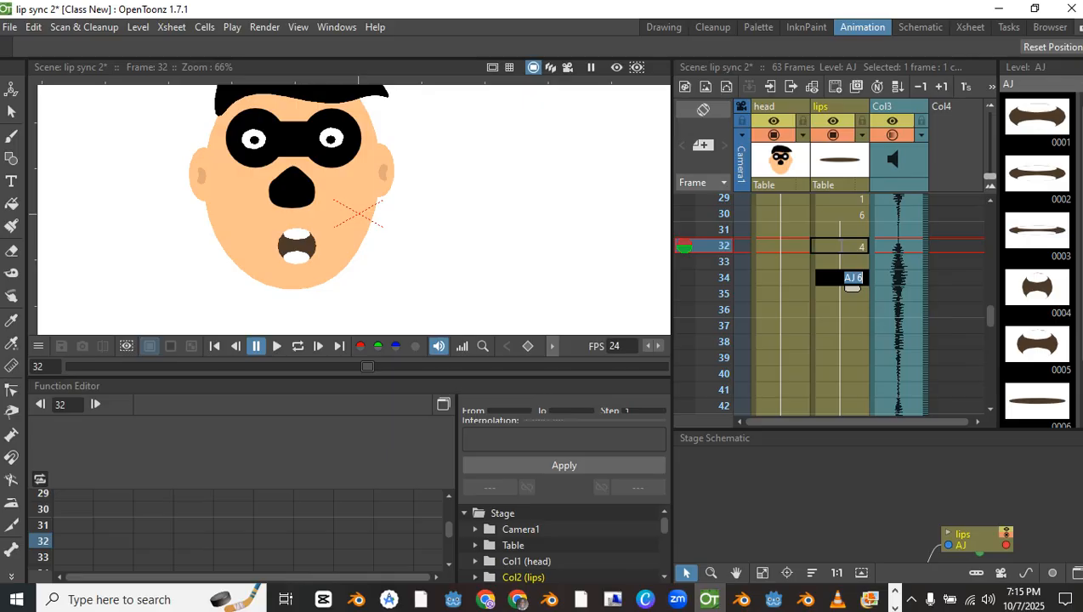
# Set the lips cells at frames 34 and 35 to drawing 1
pyautogui.write('1')
pyautogui.press('Return')
pyautogui.write('1')
pyautogui.press('Return')
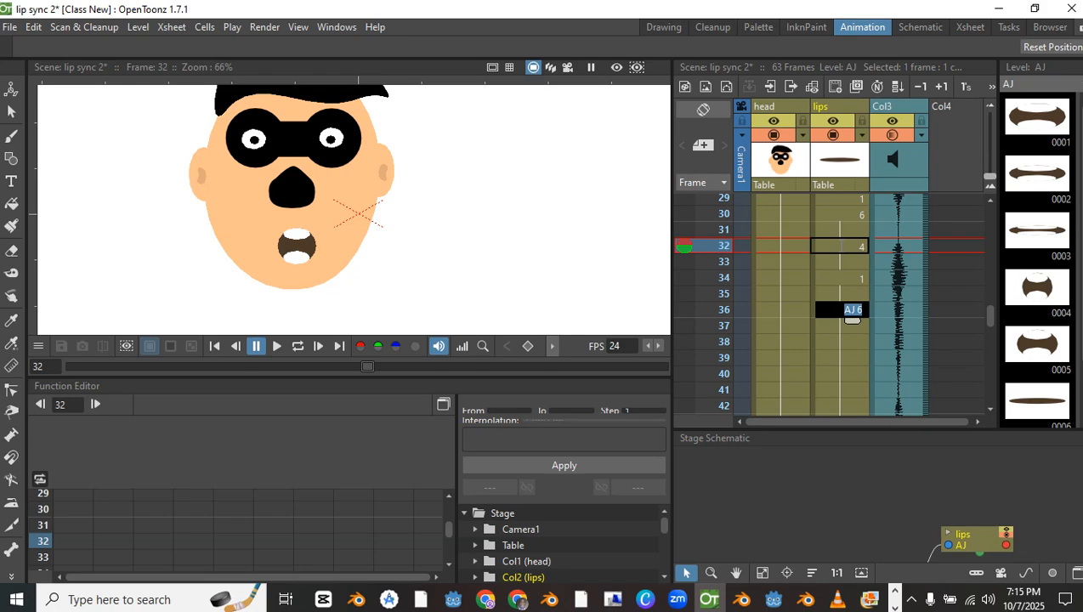
# Set the lips cells at frames 36 and 37 to drawing 2 and the cell at frame 38 to drawing 6
pyautogui.write('2')
pyautogui.press('Return')
pyautogui.write('2')
pyautogui.press('Return')
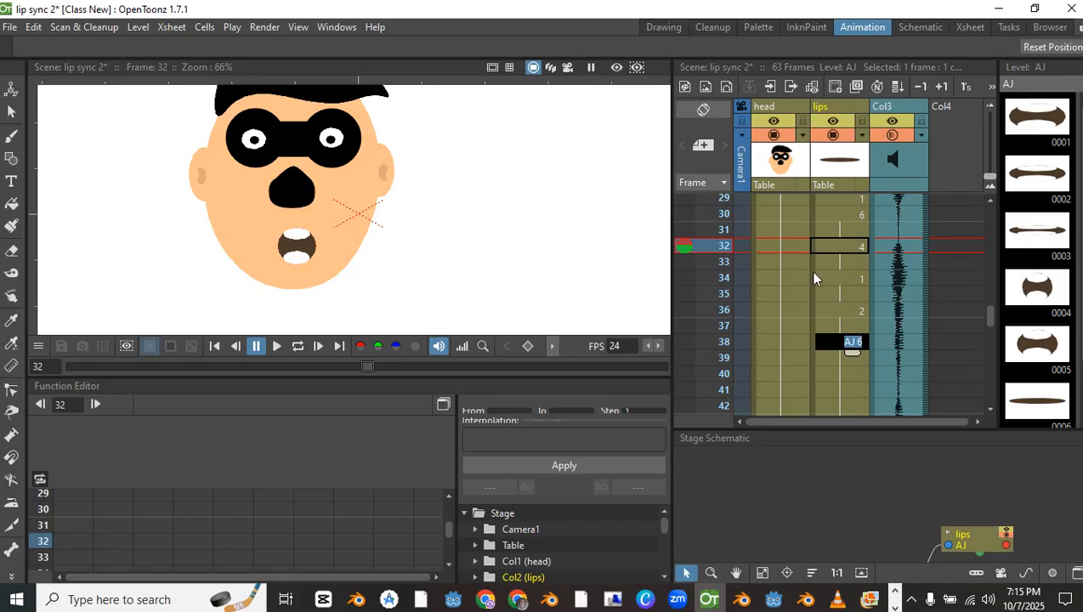
pyautogui.write('6')
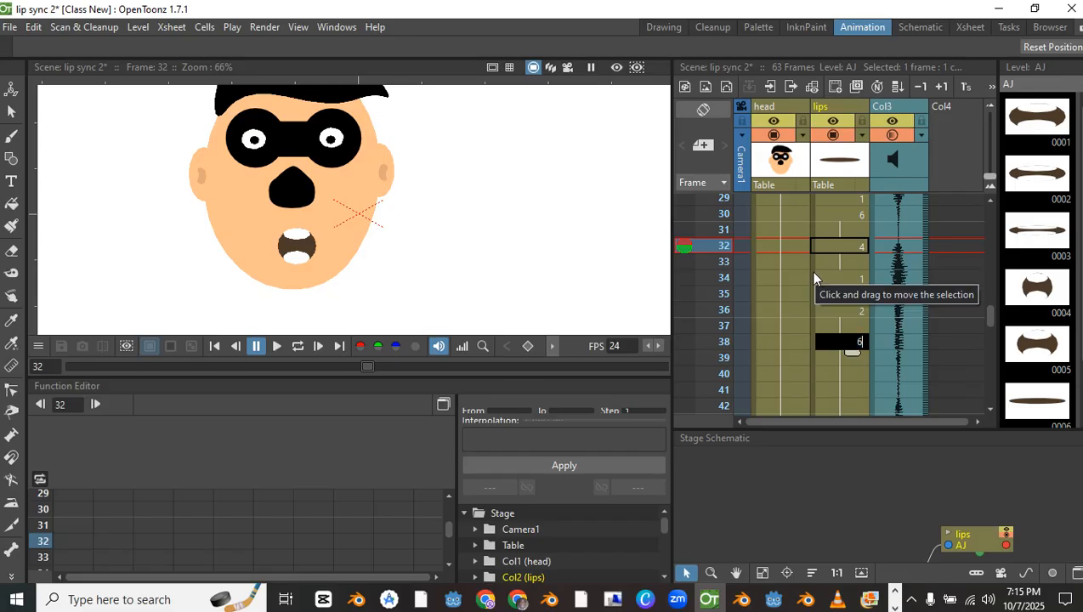
pyautogui.press('Return')
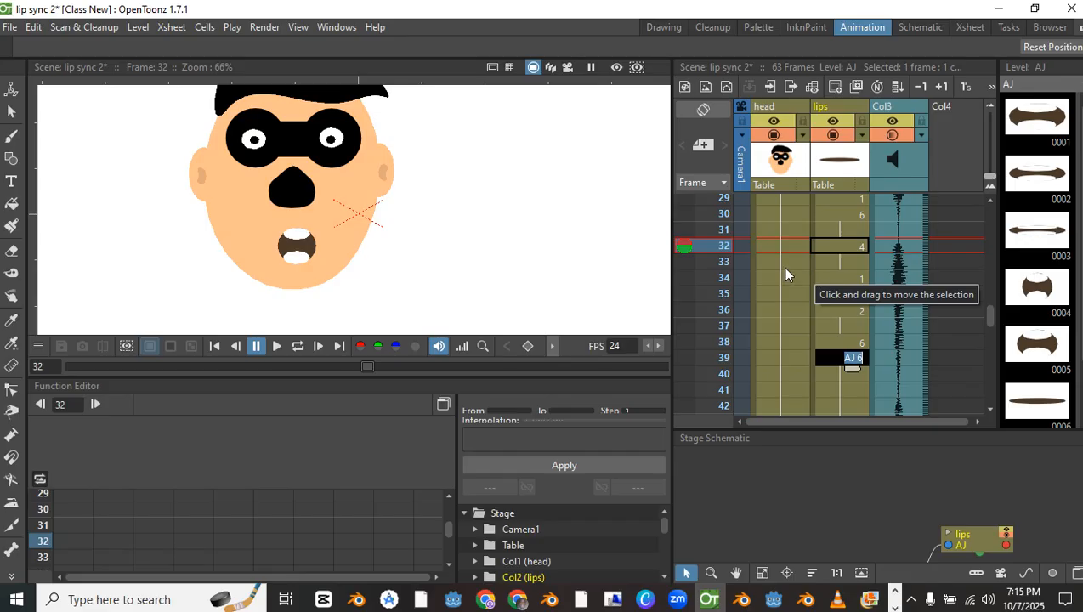
# Scrub from frame 33 to frame 39 and set the lips cell at frame 39 to drawing 5
pyautogui.click(685, 263)
pyautogui.moveTo(686, 263)
pyautogui.mouseDown()
pyautogui.moveTo(702, 379)
pyautogui.moveTo(697, 338)
pyautogui.moveTo(702, 358)
pyautogui.mouseUp()
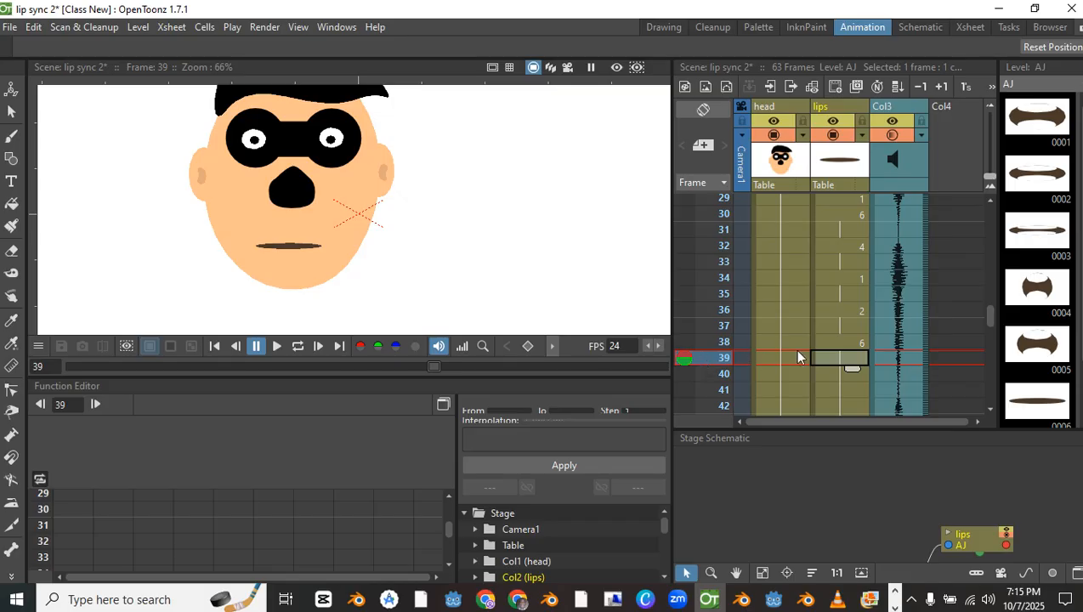
pyautogui.doubleClick(849, 360)
pyautogui.write('5')
pyautogui.press('Return')
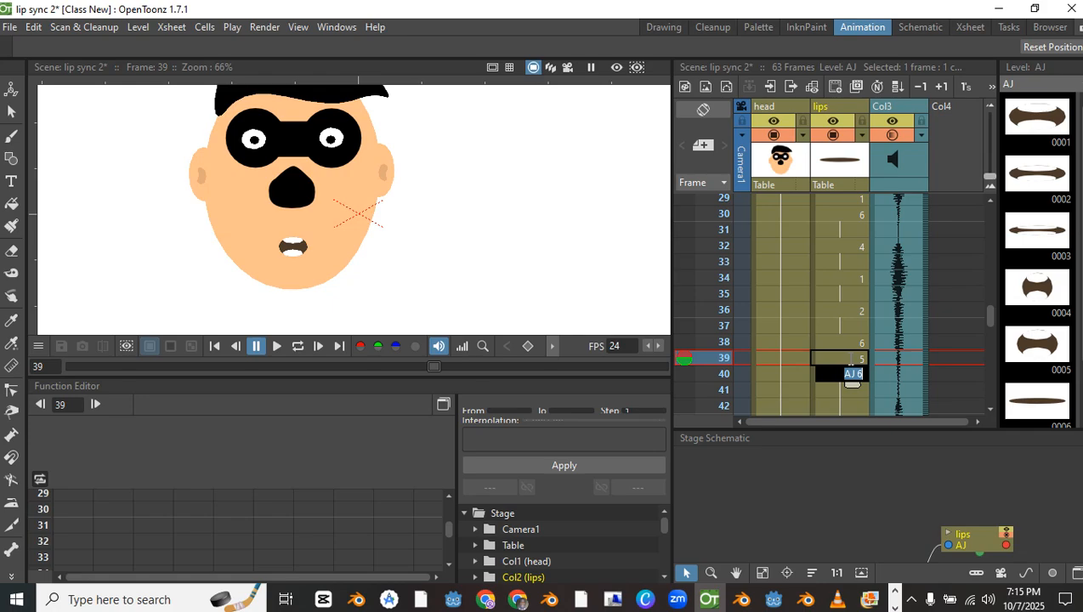
# Try drawing 2 in the lips cell at frame 40
pyautogui.write('2')
pyautogui.press('Return')
pyautogui.click(848, 373)
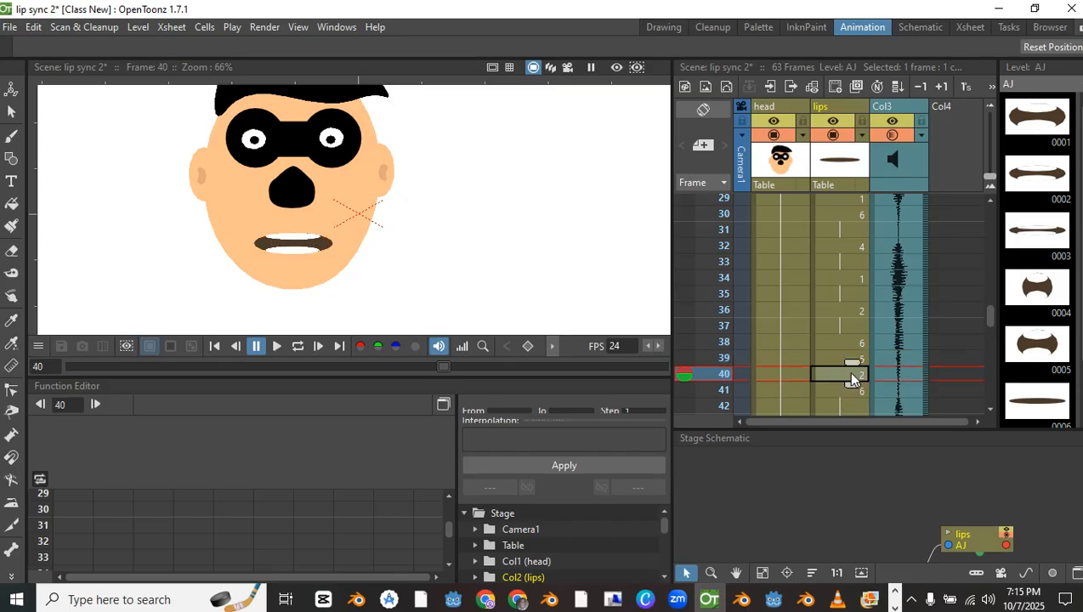
# Set the lips cell at frame 40 to drawing 4, keeping drawing 6 from frame 41
pyautogui.doubleClick(850, 376)
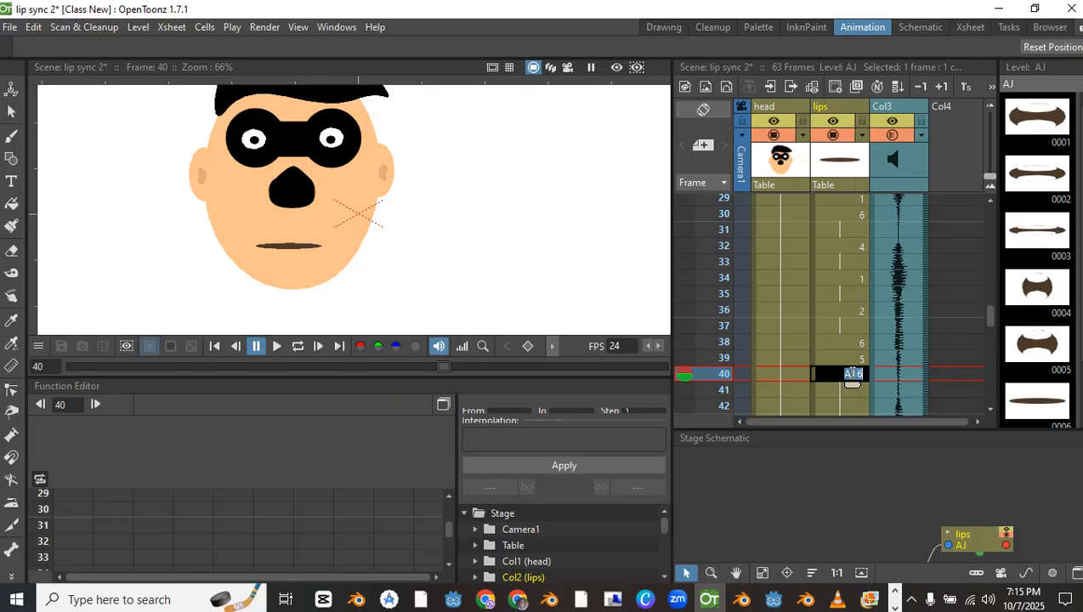
pyautogui.write('4')
pyautogui.press('Return')
# Move the playhead back to frame 11, replay the scene with sound to review the new mouth shapes, and stop at frame 43
pyautogui.moveTo(678, 385)
pyautogui.mouseDown()
pyautogui.moveTo(683, 338)
pyautogui.moveTo(652, 142)
pyautogui.moveTo(652, 155)
pyautogui.moveTo(724, 132)
pyautogui.mouseUp()
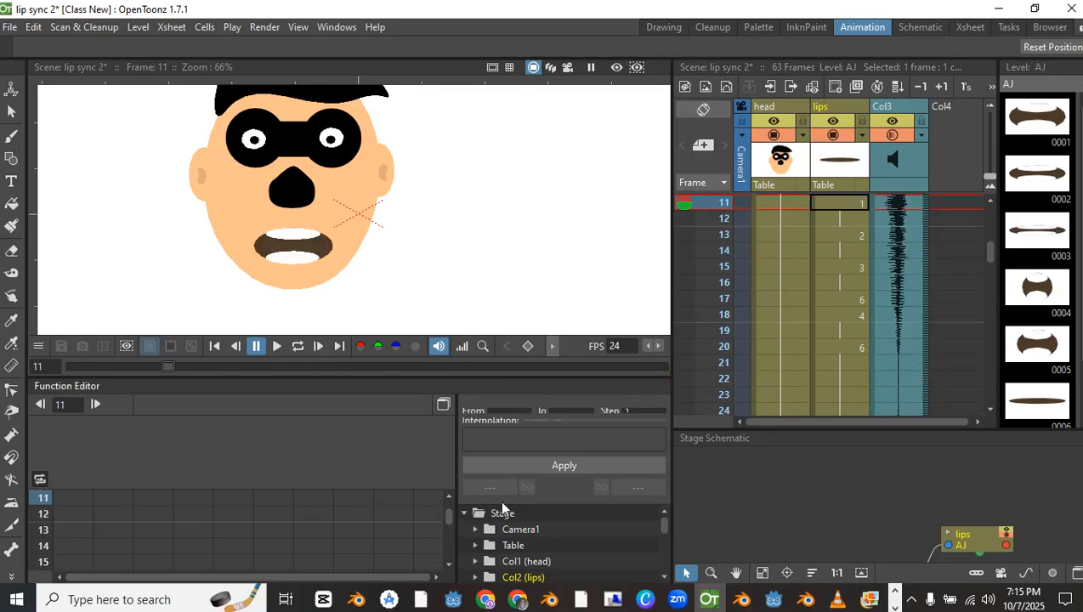
pyautogui.click(277, 346)
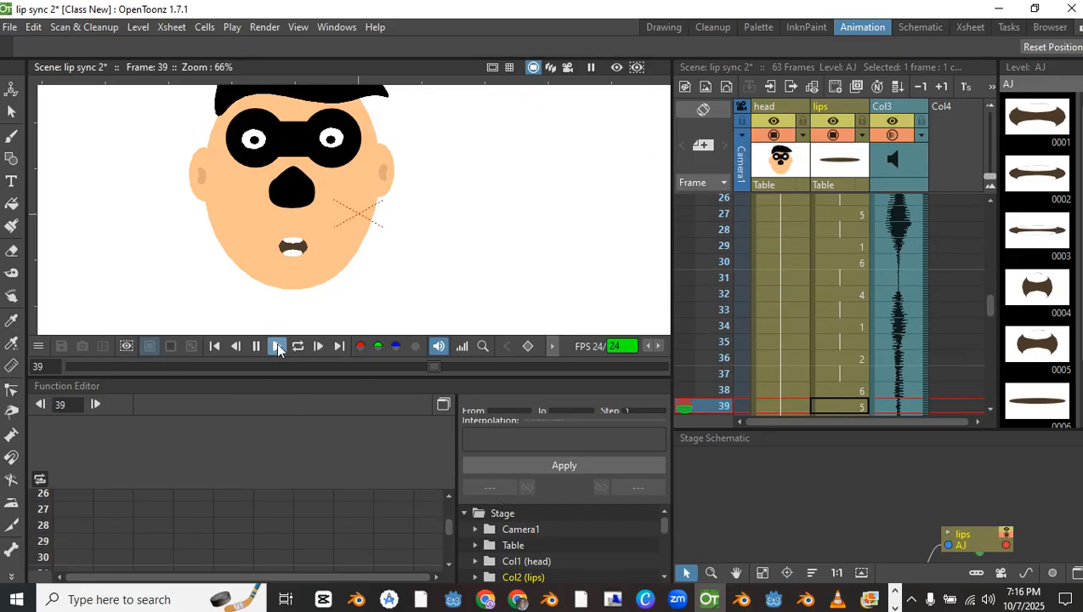
pyautogui.click(277, 346)
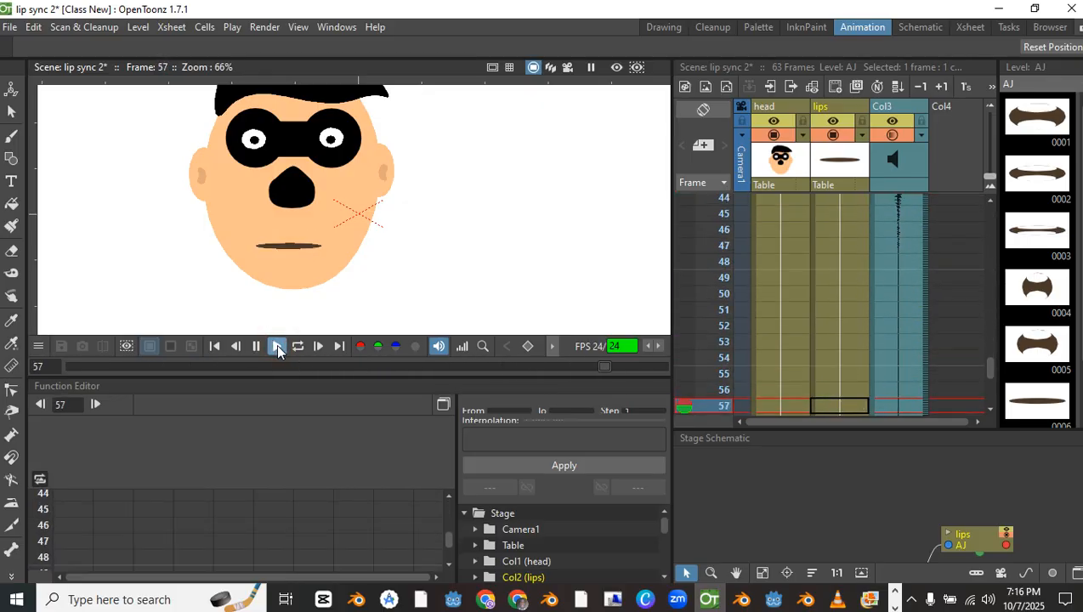
pyautogui.click(276, 346)
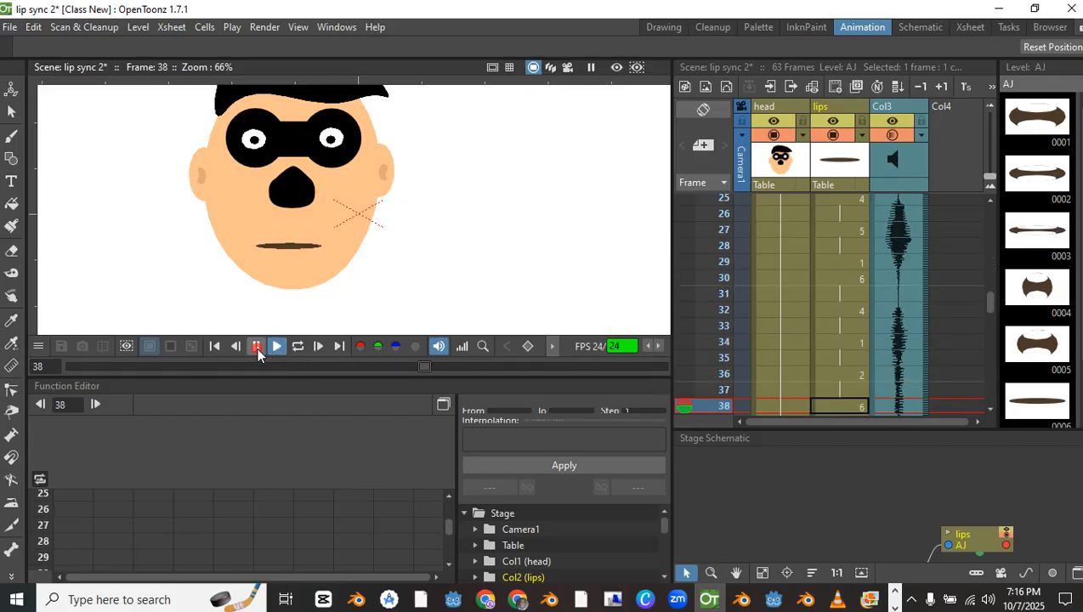
pyautogui.click(256, 346)
# Set the lips cell at frame 42 to drawing 5
pyautogui.scroll(2, 833, 340)
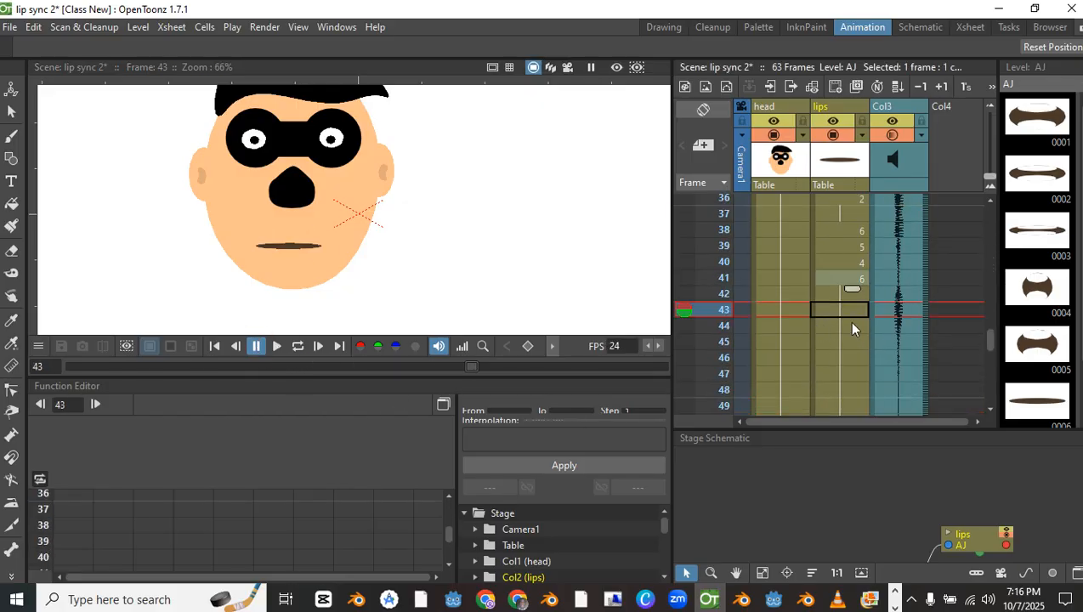
pyautogui.click(850, 295)
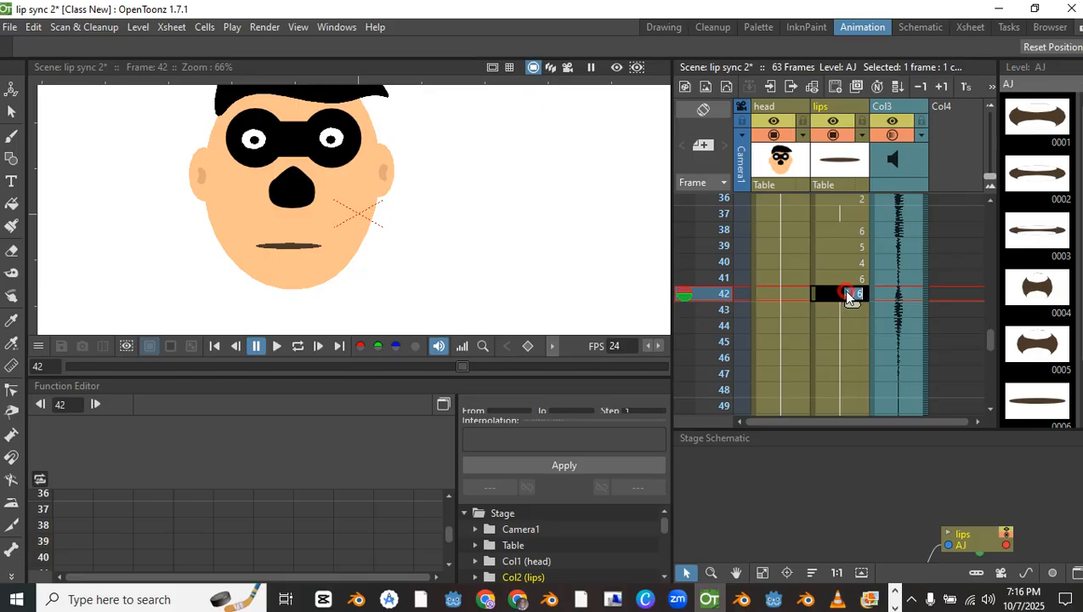
pyautogui.doubleClick(848, 294)
pyautogui.write('5')
pyautogui.press('Return')
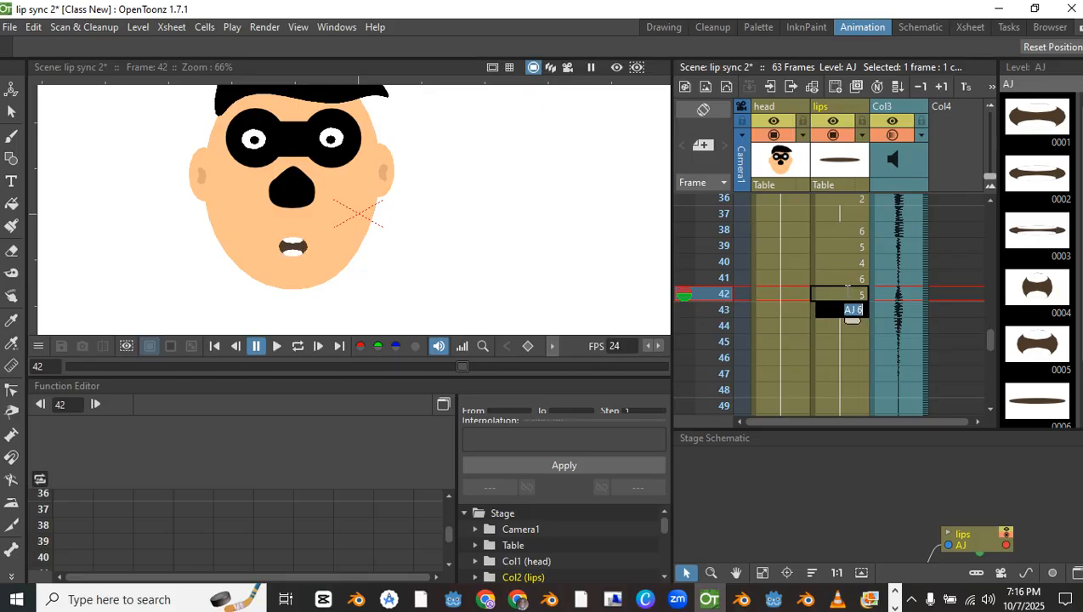
# Extend drawing 5 of the lips level to the cell at frame 43
pyautogui.click(840, 312)
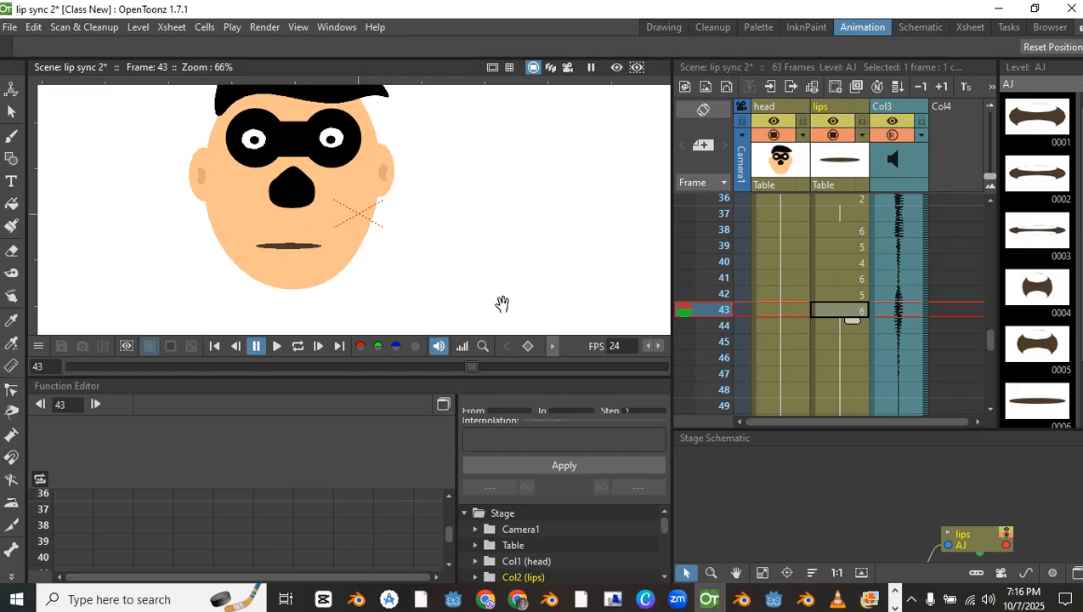
pyautogui.click(833, 327)
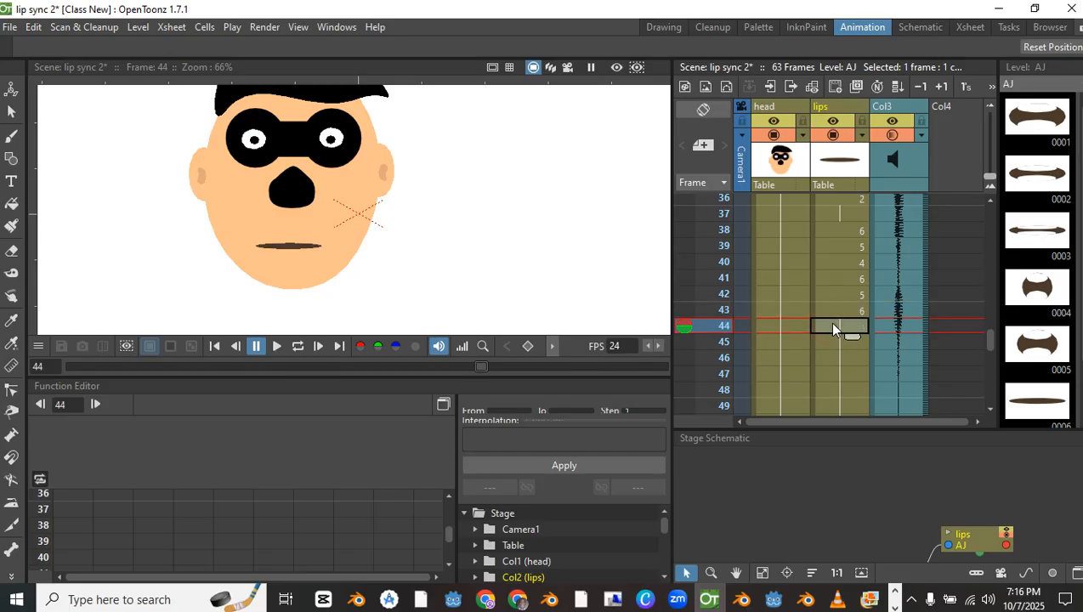
pyautogui.doubleClick(833, 327)
pyautogui.doubleClick(837, 311)
pyautogui.write('5')
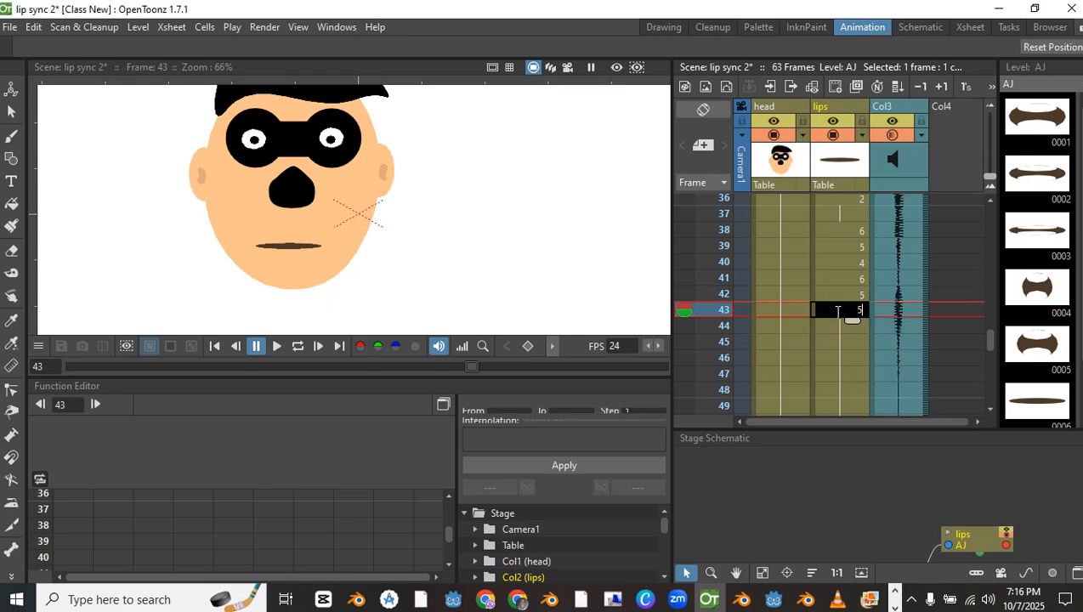
pyautogui.write('4')
pyautogui.press('BackSpace')
pyautogui.press('Return')
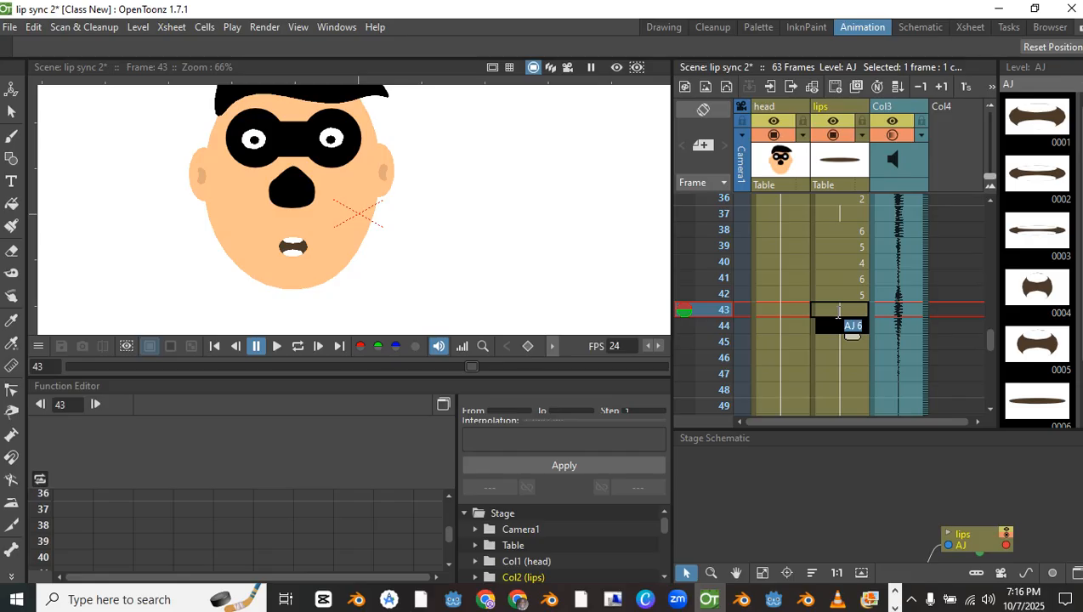
pyautogui.write('2')
pyautogui.click(808, 329)
pyautogui.click(836, 343)
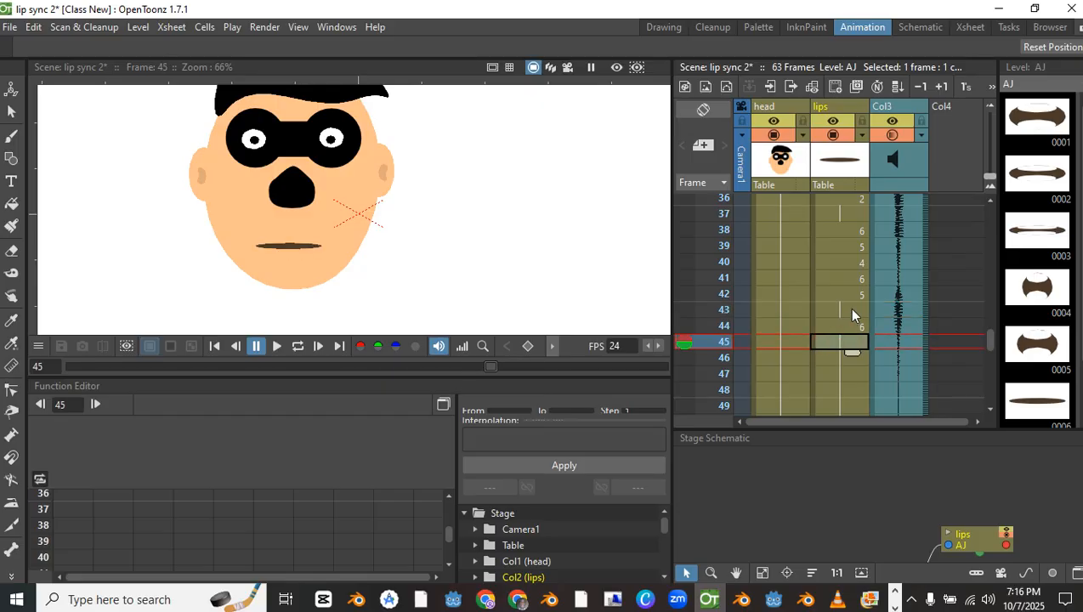
pyautogui.click(852, 310)
pyautogui.click(825, 325)
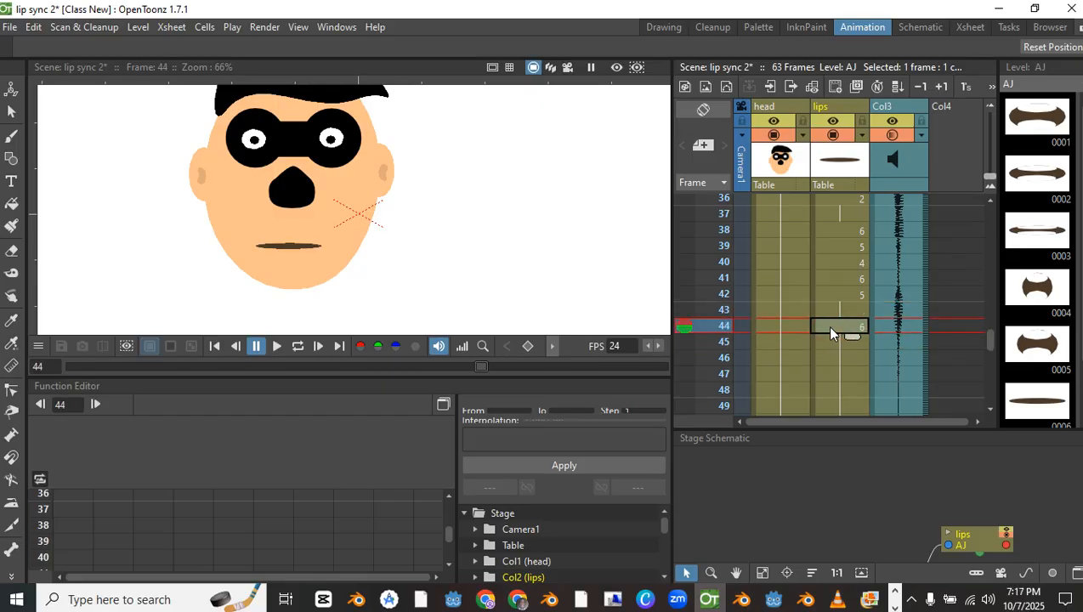
pyautogui.scroll(5, 825, 349)
pyautogui.scroll(-5, 835, 343)
pyautogui.scroll(2, 836, 343)
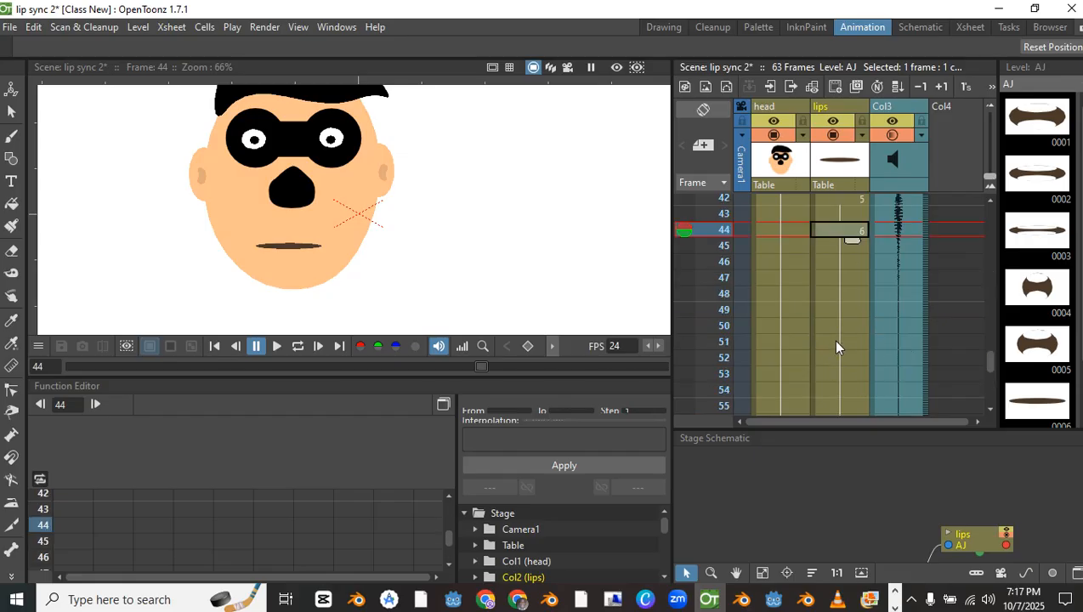
# Set the lips cells at frames 44 and 45 to drawing 2
pyautogui.doubleClick(850, 325)
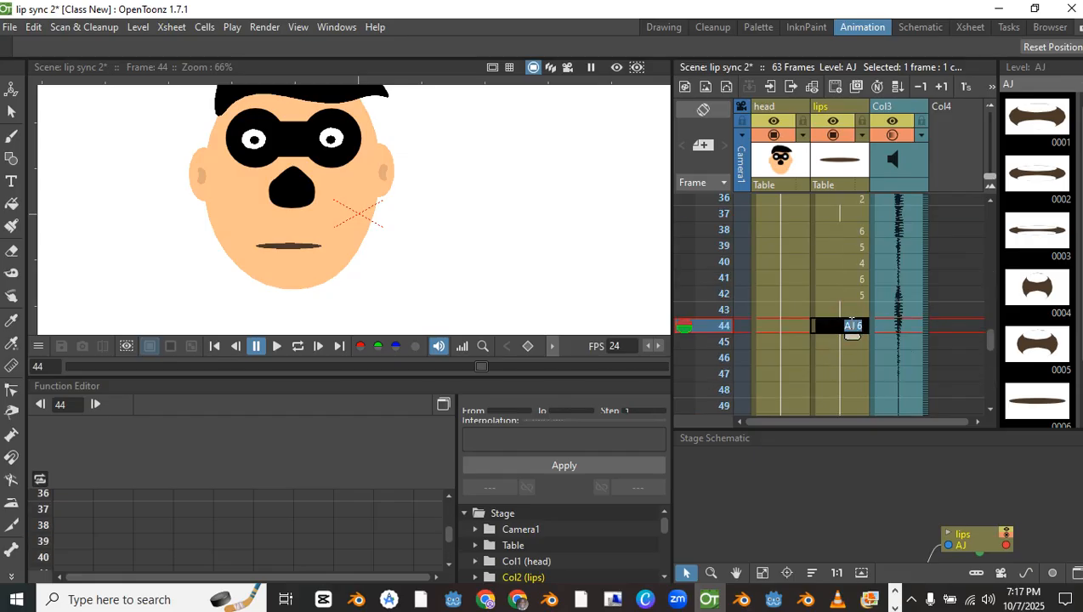
pyautogui.write('2')
pyautogui.press('Return')
pyautogui.press('Return')
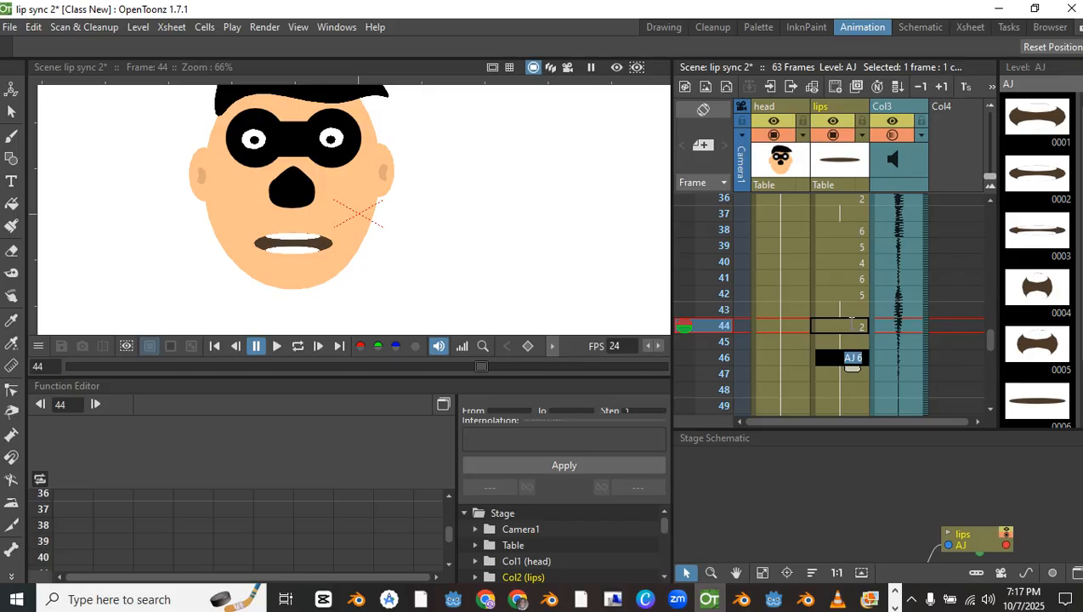
# Set the lips cells at frames 46 and 47 to drawing 4 and the cell at frame 48 to drawing 6
pyautogui.write('4')
pyautogui.press('Return')
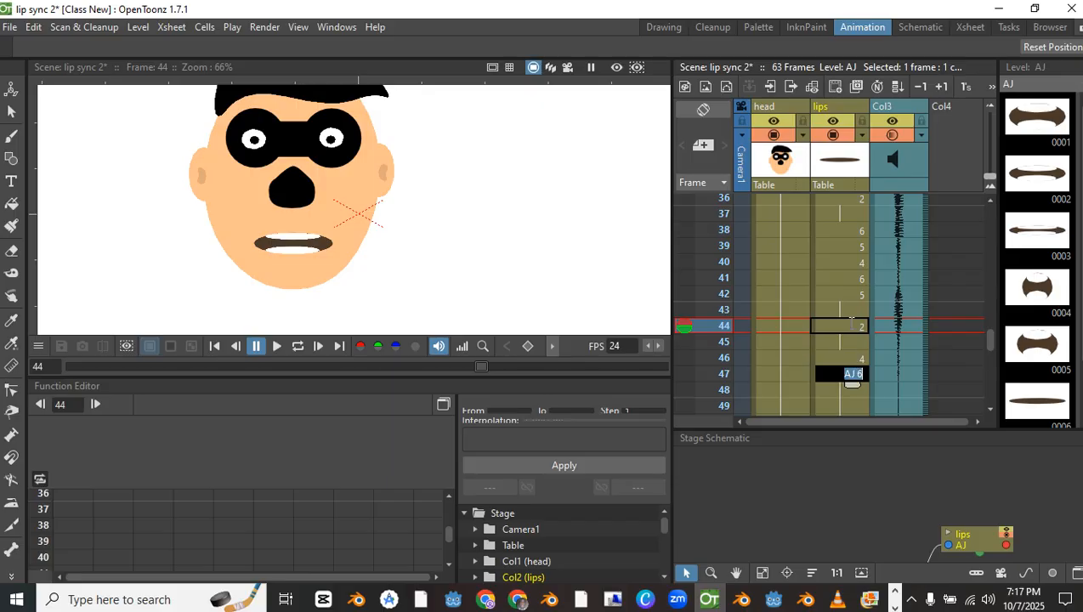
pyautogui.write('4')
pyautogui.press('Return')
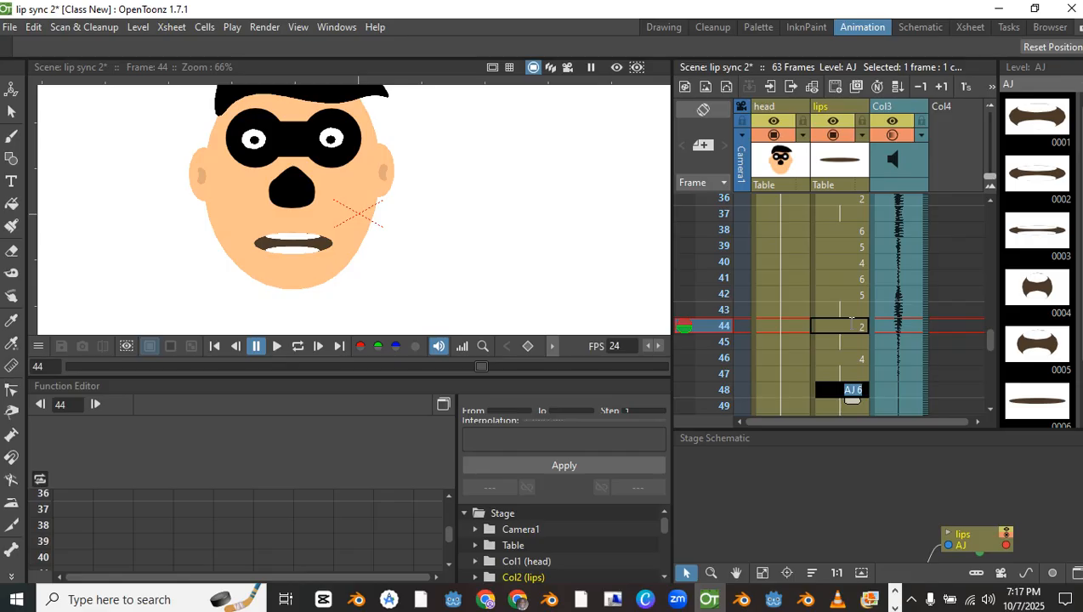
pyautogui.write('6')
pyautogui.press('Return')
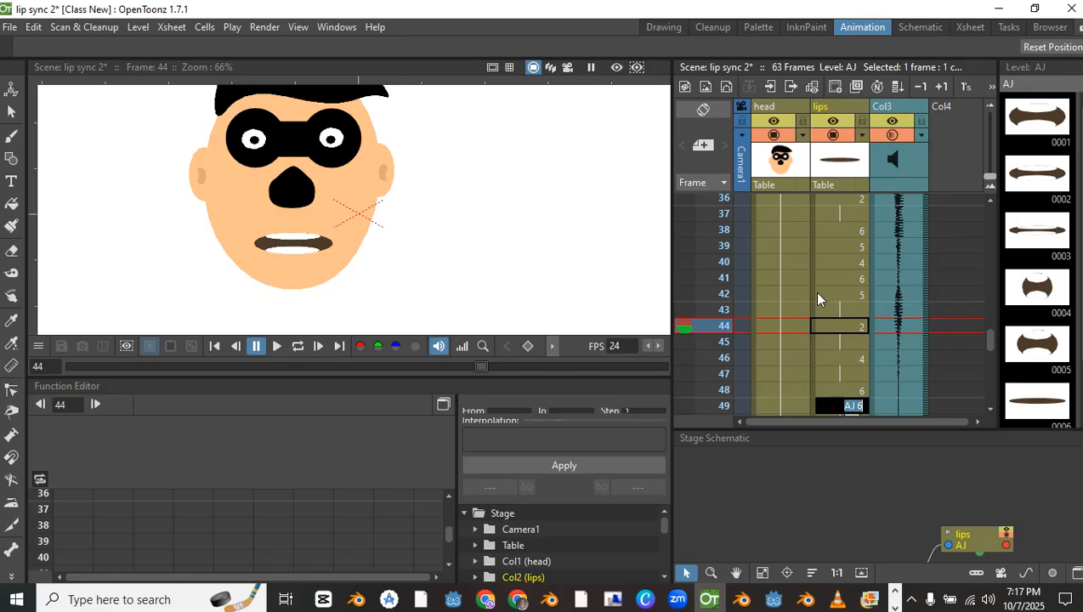
# Replay the whole scene with sound to review the lip sync through frame 48
pyautogui.click(277, 346)
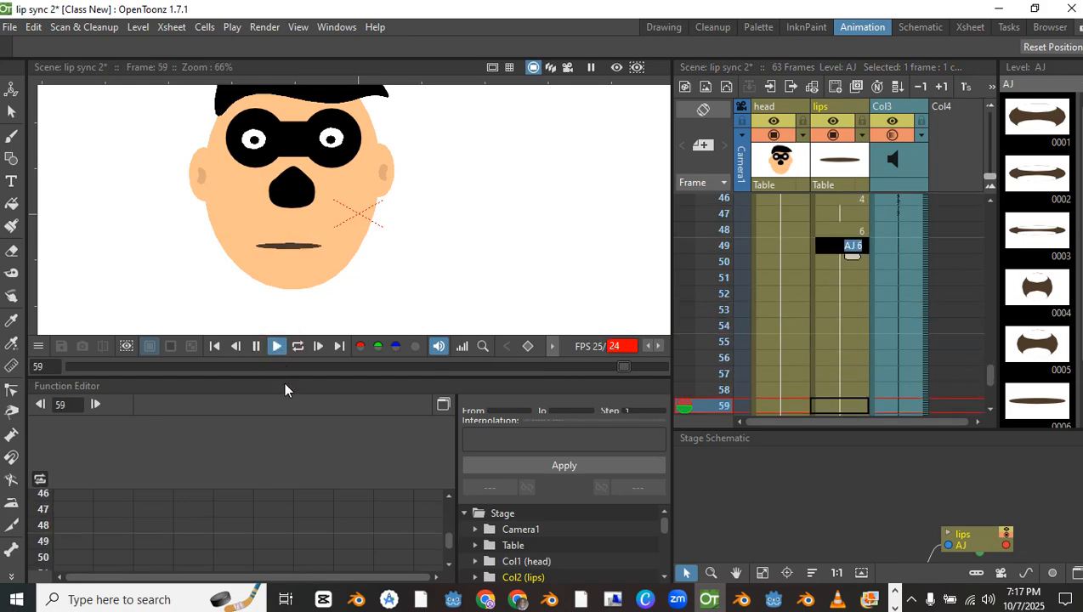
pyautogui.click(275, 346)
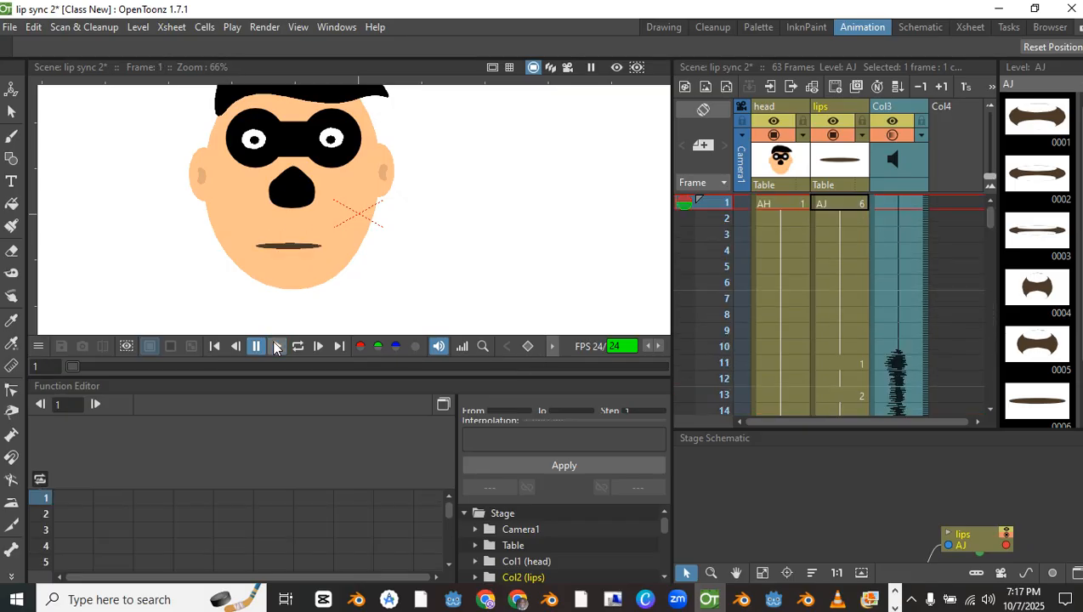
# Play the whole scene on loop with sound to review the completed lip sync, and stop playback
pyautogui.click(275, 347)
pyautogui.click(297, 347)
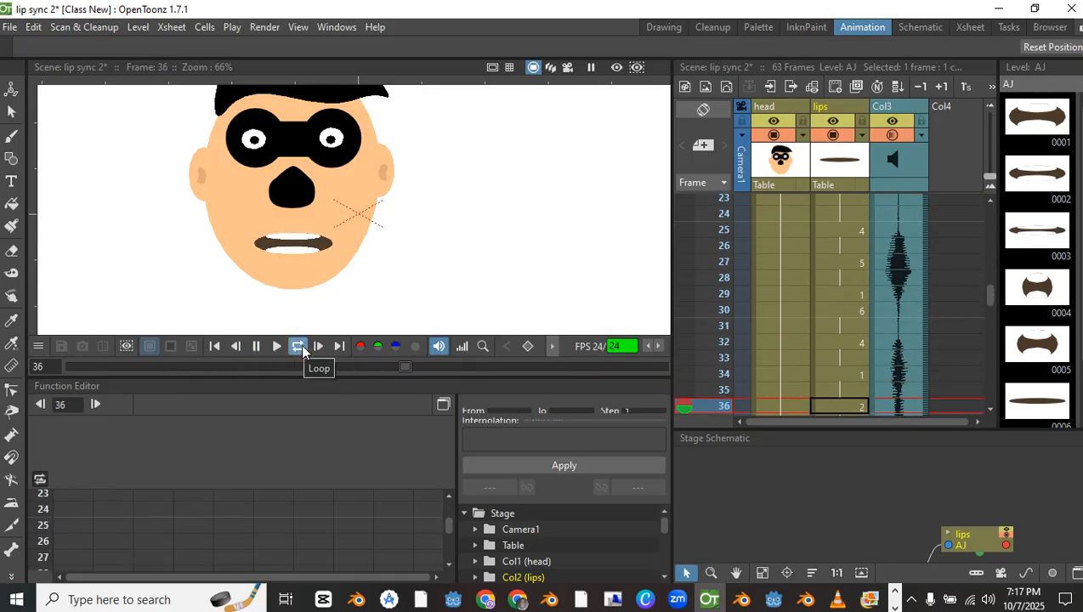
pyautogui.click(298, 347)
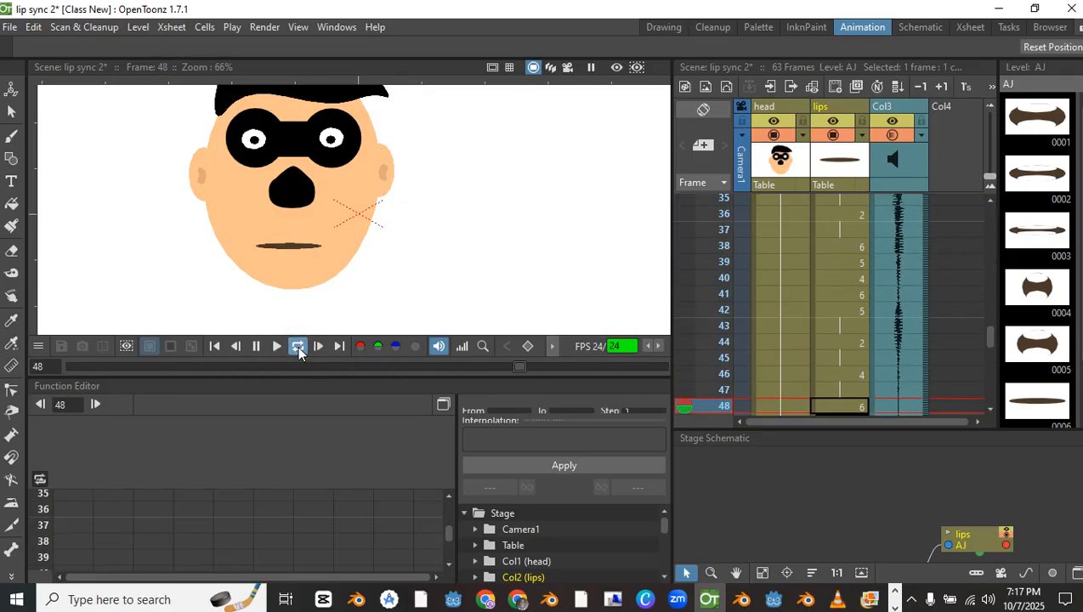
pyautogui.click(298, 347)
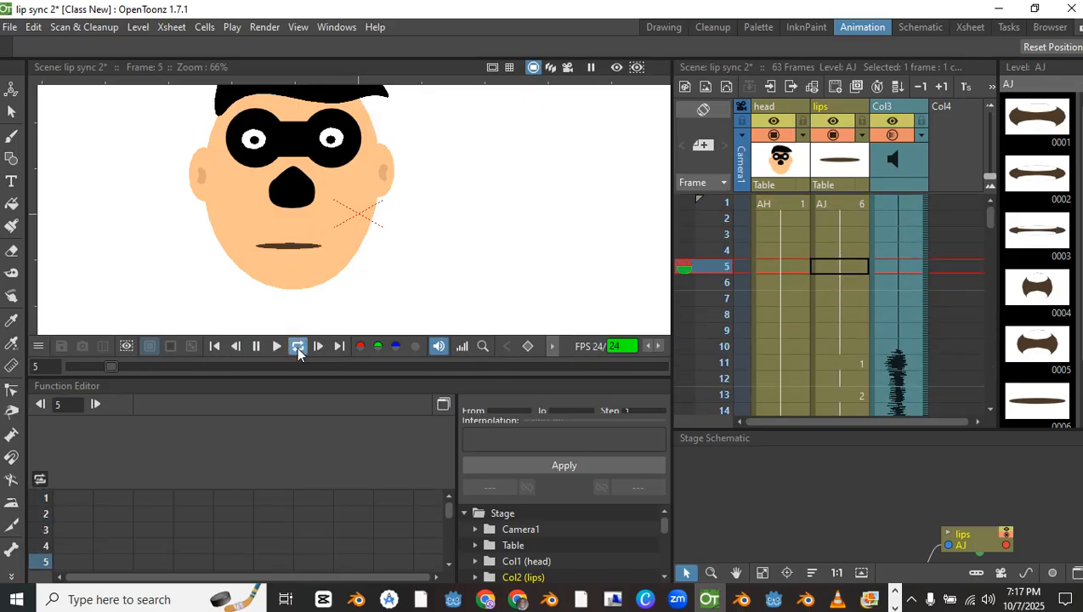
pyautogui.click(256, 346)
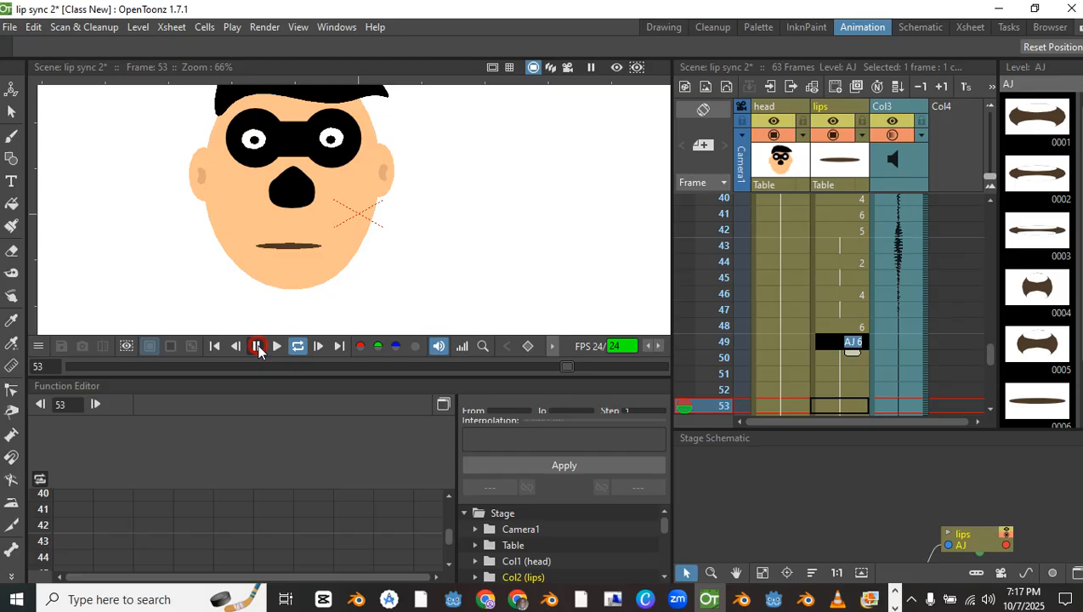
pyautogui.scroll(-2, 345, 288)
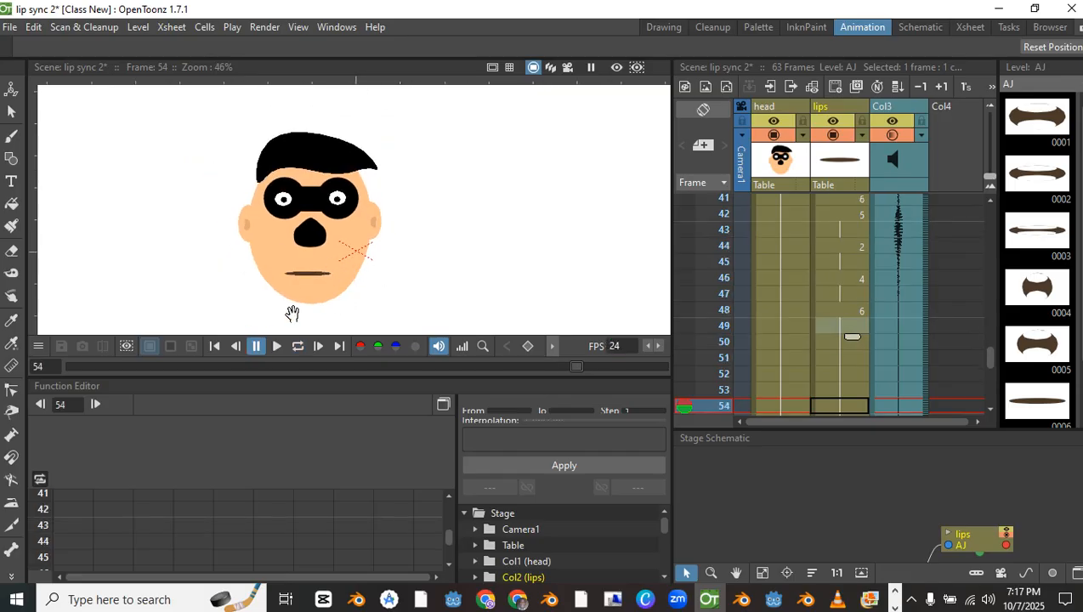
pyautogui.scroll(2, 292, 314)
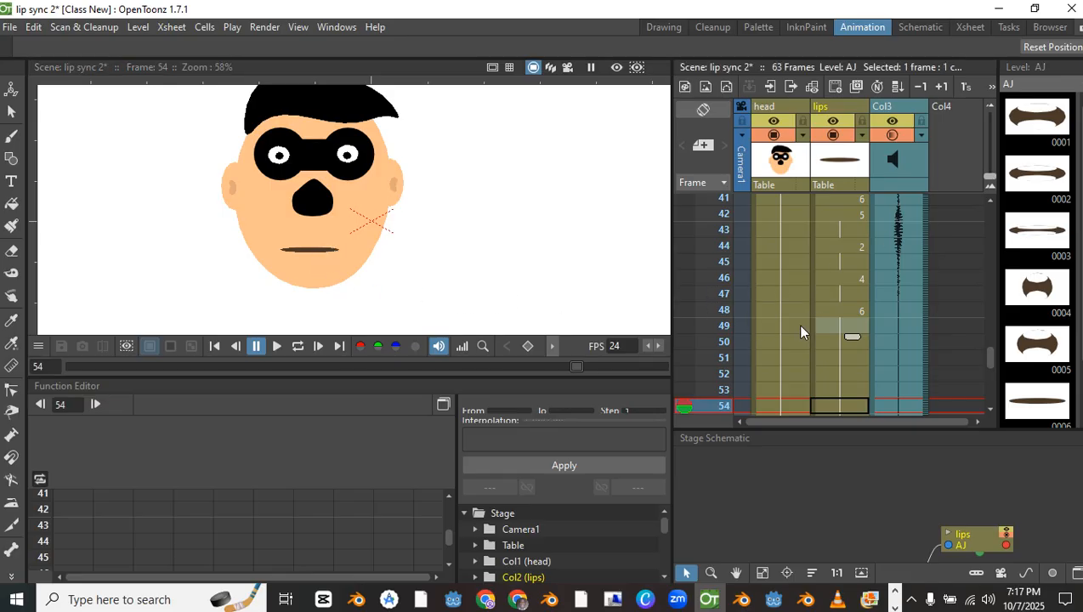
pyautogui.scroll(10, 885, 270)
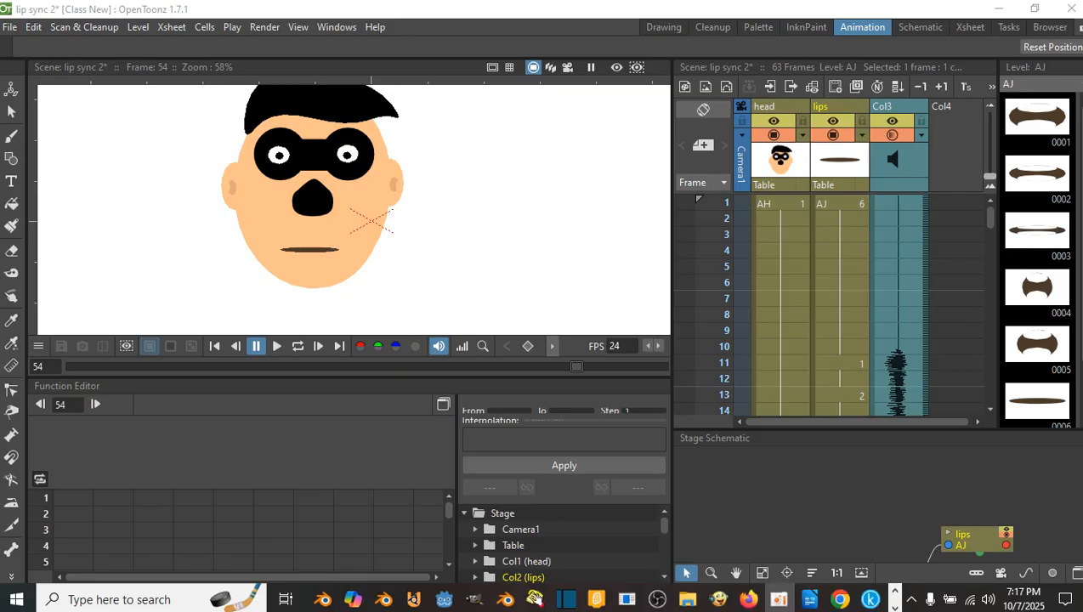
pyautogui.scroll(-4, 141, 105)
pyautogui.moveTo(253, 173); pyautogui.dragTo(362, 194)
pyautogui.scroll(2, 397, 219)
pyautogui.moveTo(406, 223); pyautogui.dragTo(462, 209)
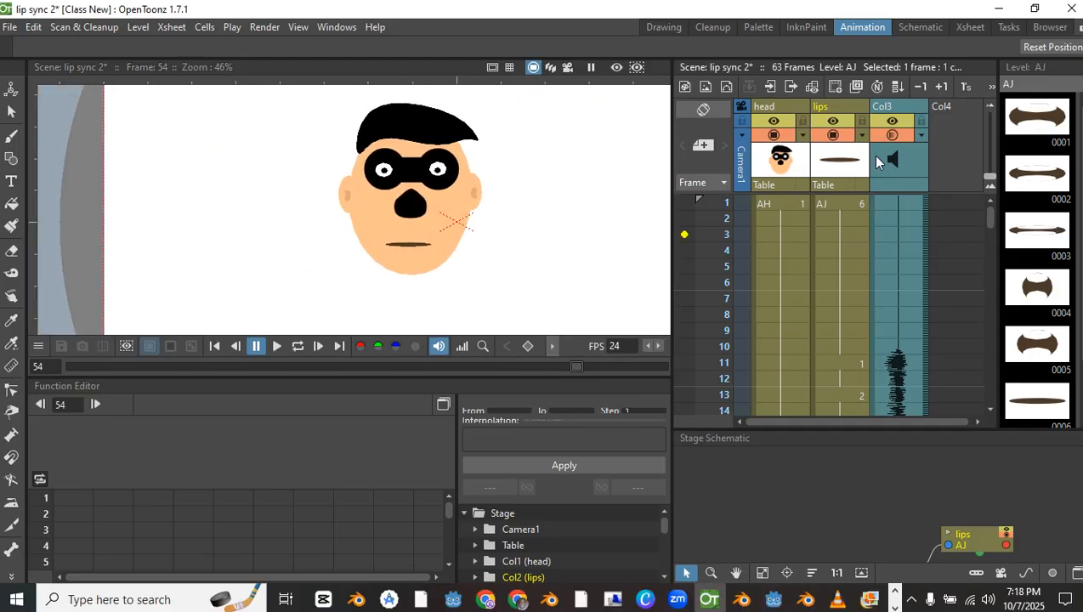
# Return the scene to frame 1 and view mouth drawings 1 to 4 of the lips level one by one
pyautogui.moveTo(990, 218); pyautogui.dragTo(1007, 396)
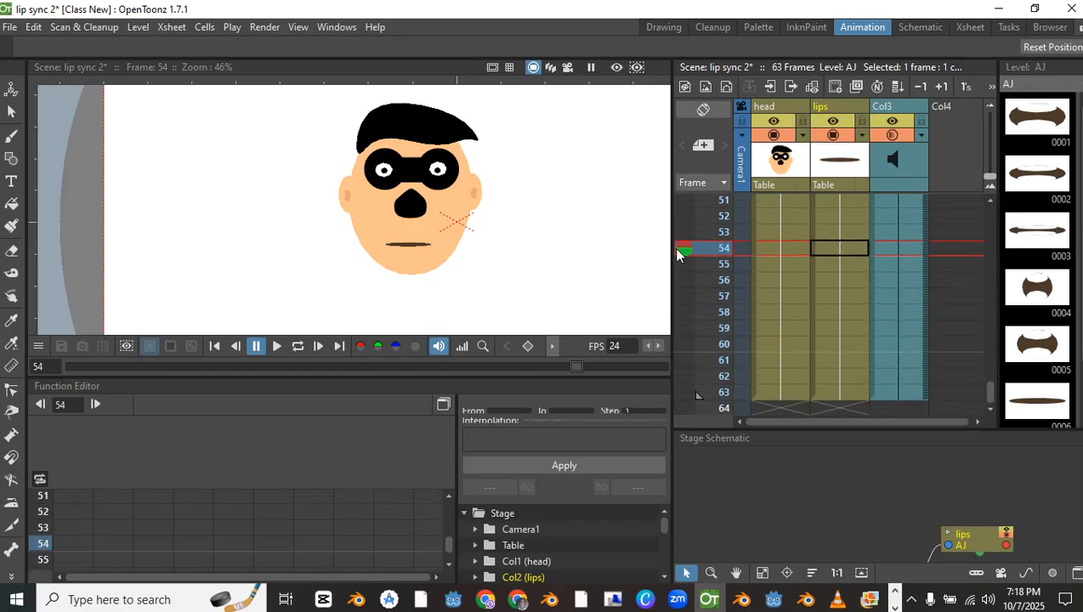
pyautogui.moveTo(687, 251); pyautogui.dragTo(691, 195)
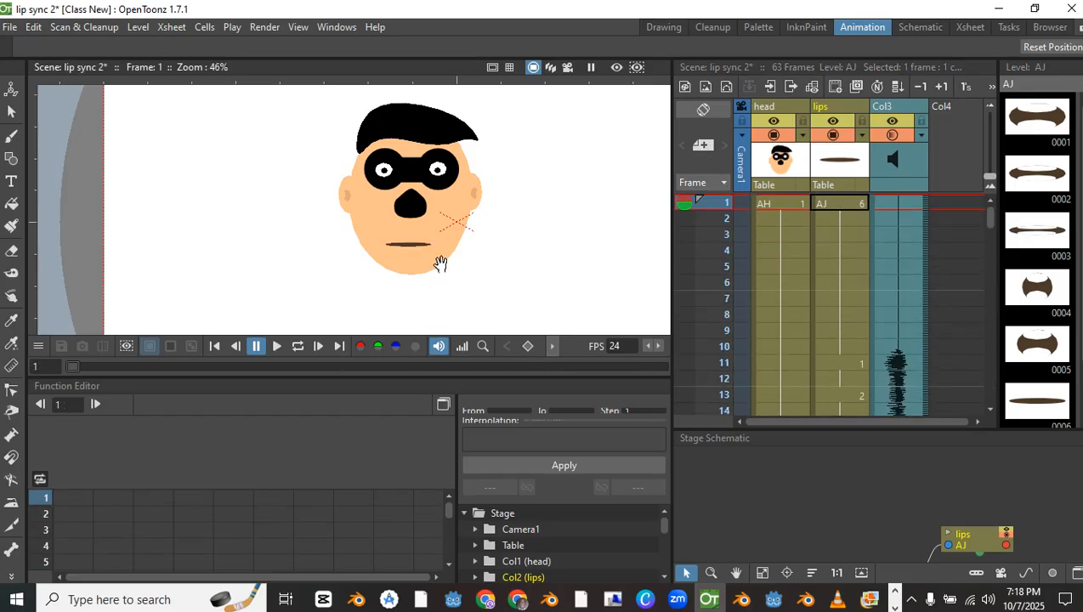
pyautogui.click(1039, 118)
pyautogui.click(1046, 171)
pyautogui.click(1037, 228)
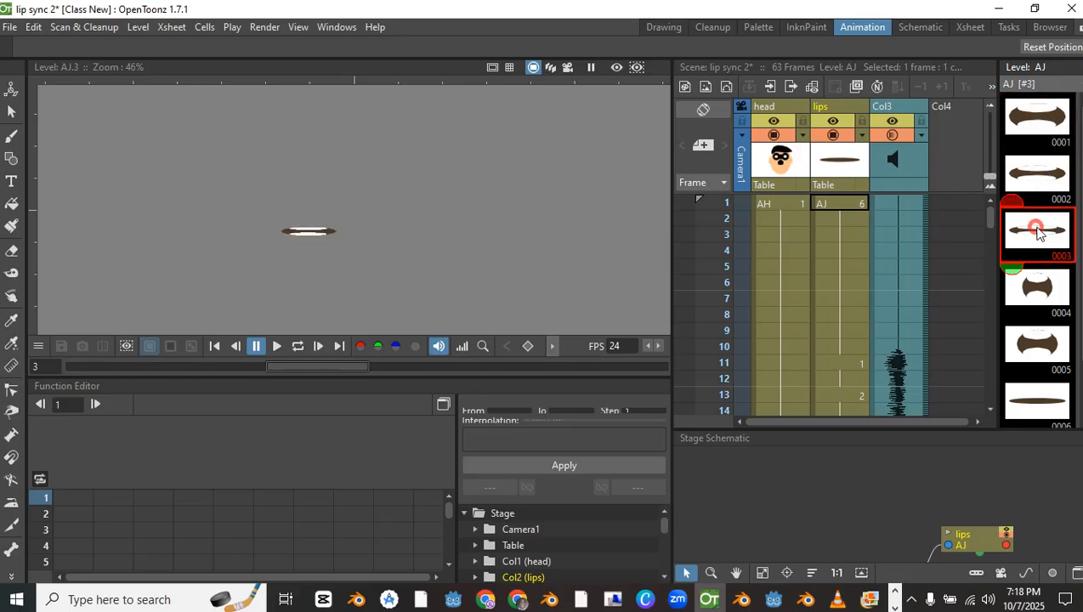
pyautogui.click(1035, 288)
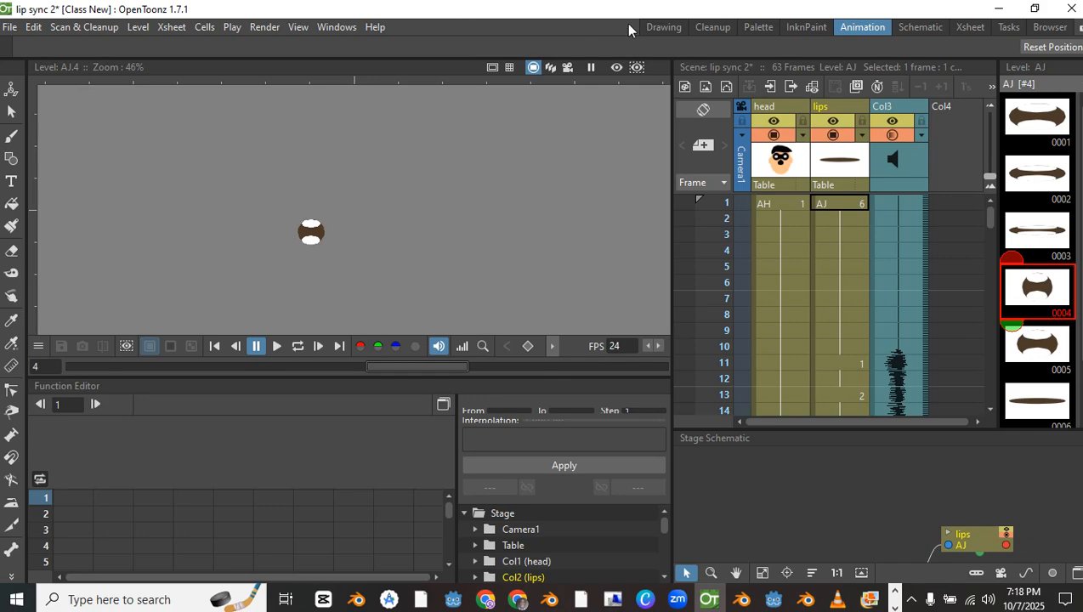
# Switch to the Drawing room and set the scene's current frame to frame 1
pyautogui.click(672, 27)
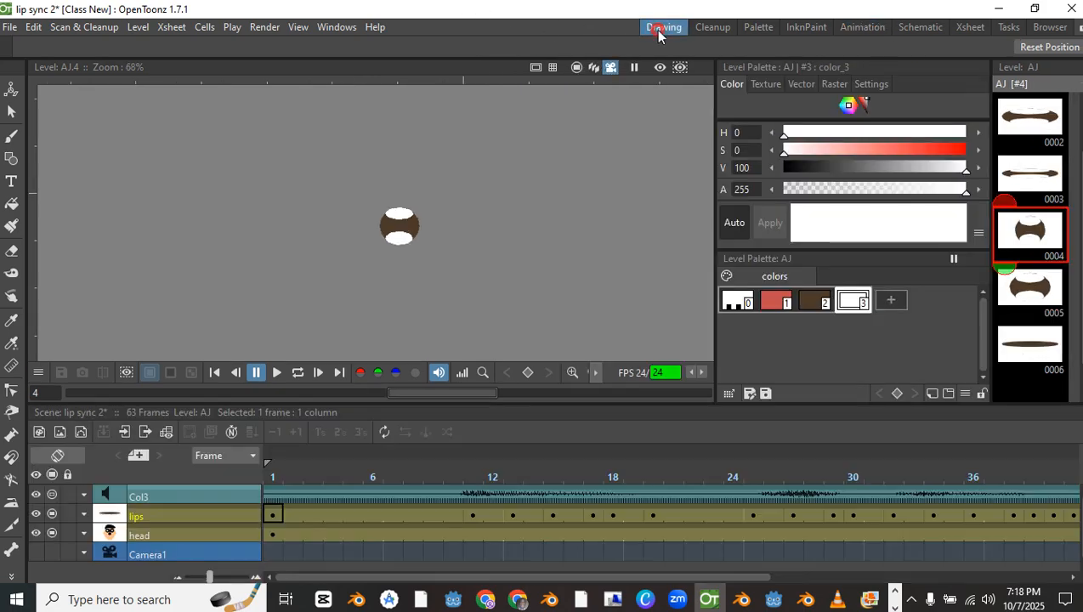
pyautogui.click(275, 474)
pyautogui.moveTo(266, 472)
pyautogui.mouseDown()
pyautogui.moveTo(343, 472)
pyautogui.moveTo(246, 466)
pyautogui.mouseUp()
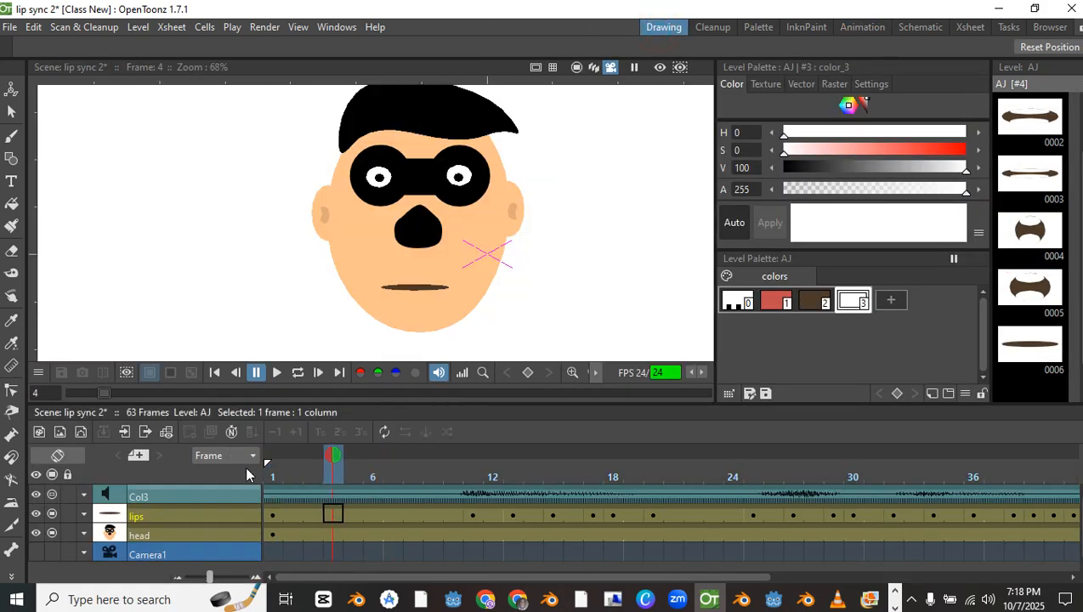
# Loop the scene playback with sound from frame 1 in the Drawing room to check the lip sync, and pause it
pyautogui.click(272, 379)
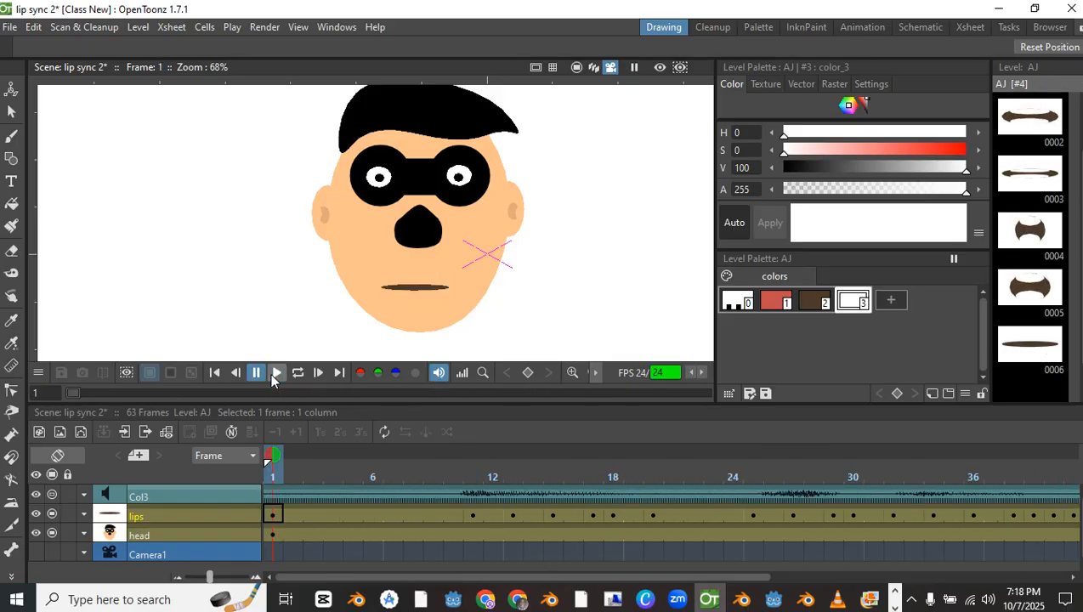
pyautogui.click(274, 374)
pyautogui.click(298, 374)
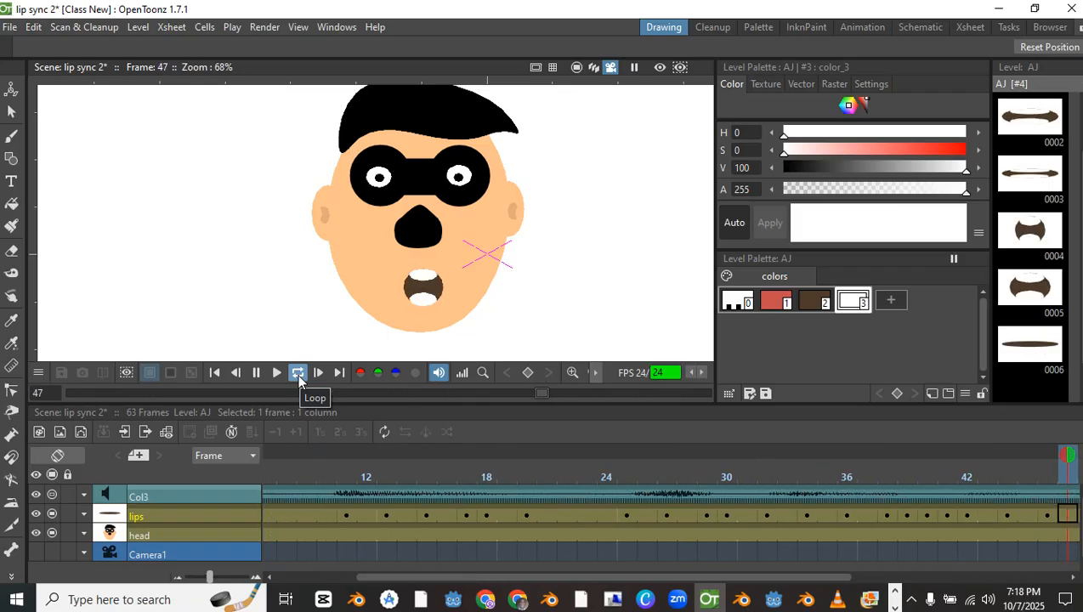
pyautogui.click(258, 374)
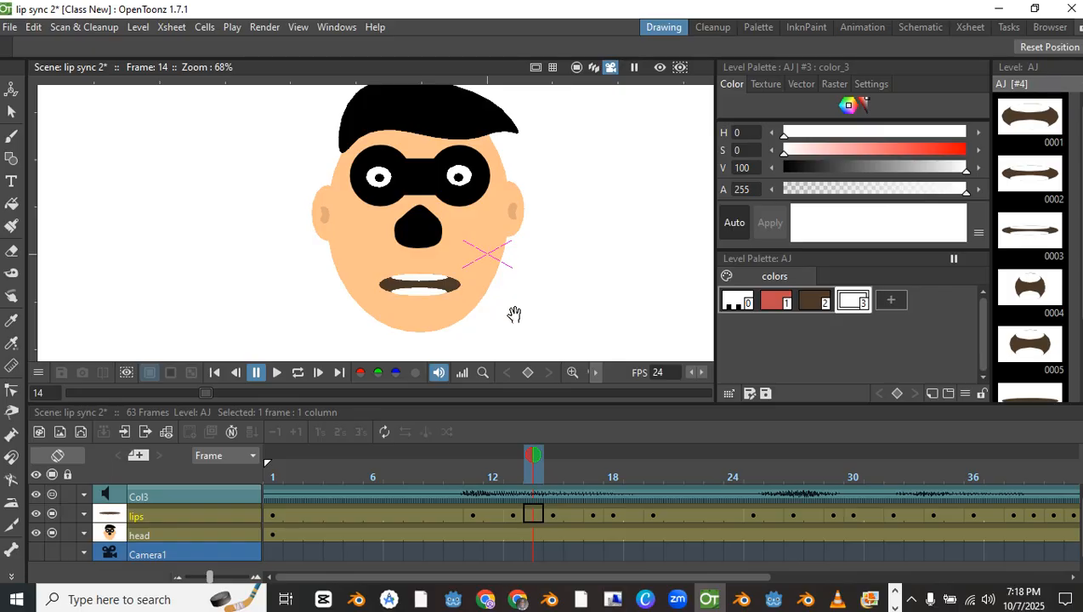
pyautogui.scroll(-2, 422, 236)
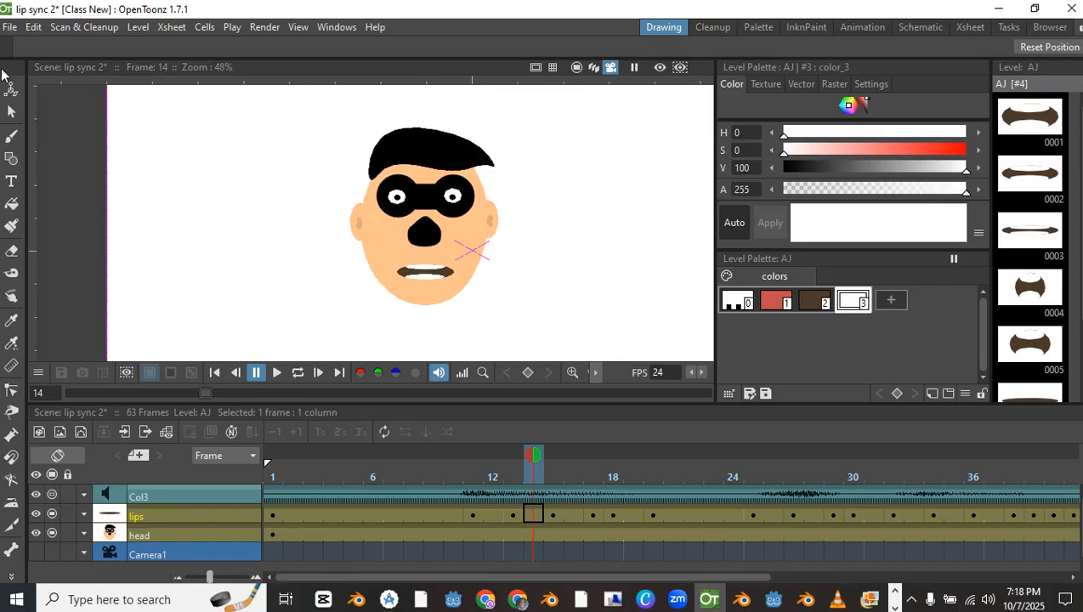
pyautogui.click(8, 27)
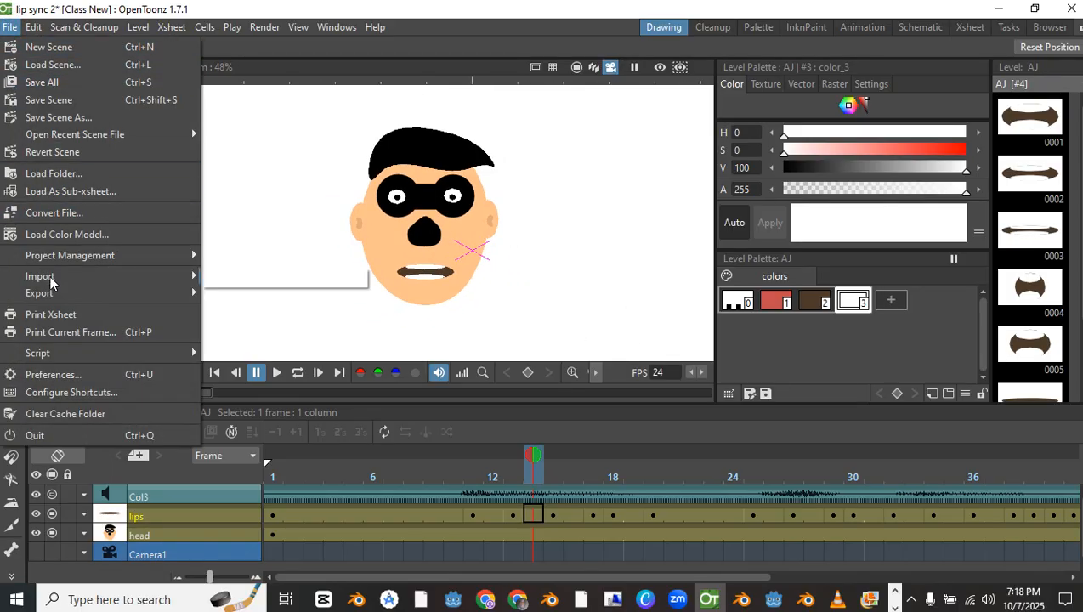
pyautogui.moveTo(57, 298)
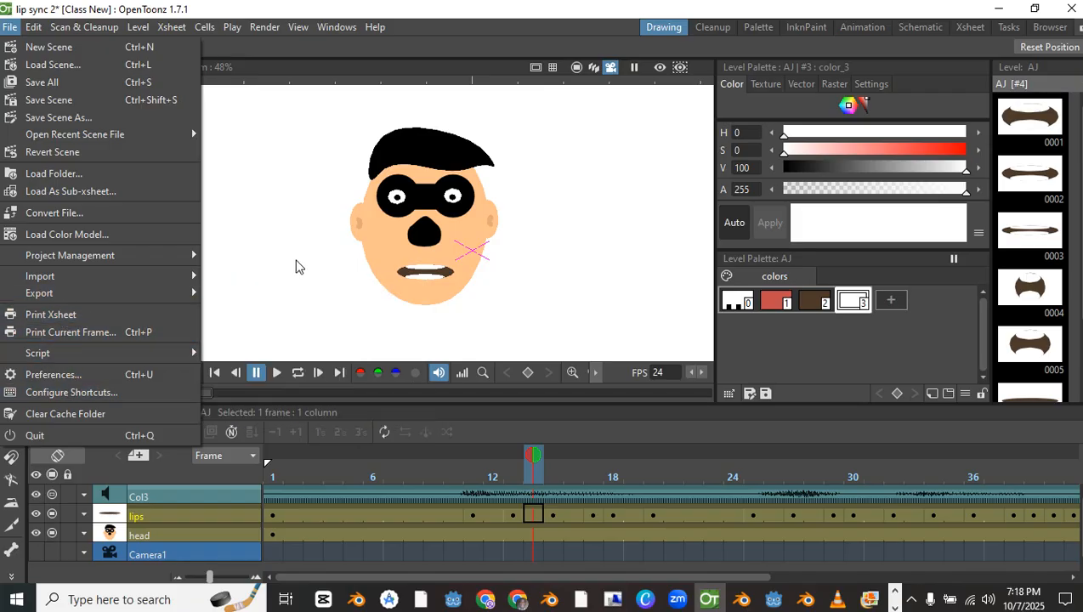
pyautogui.click(427, 201)
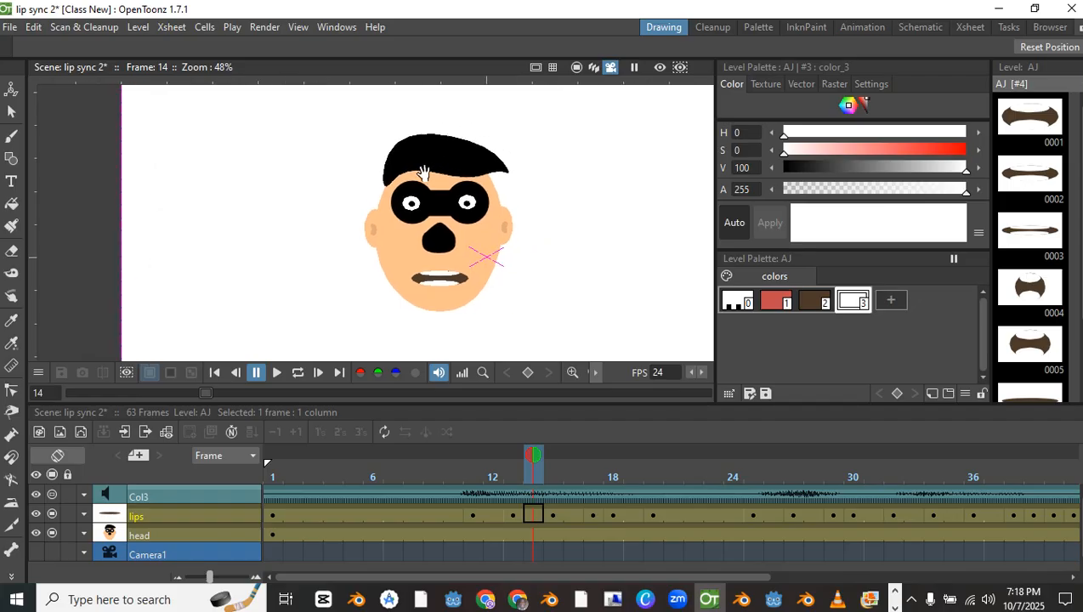